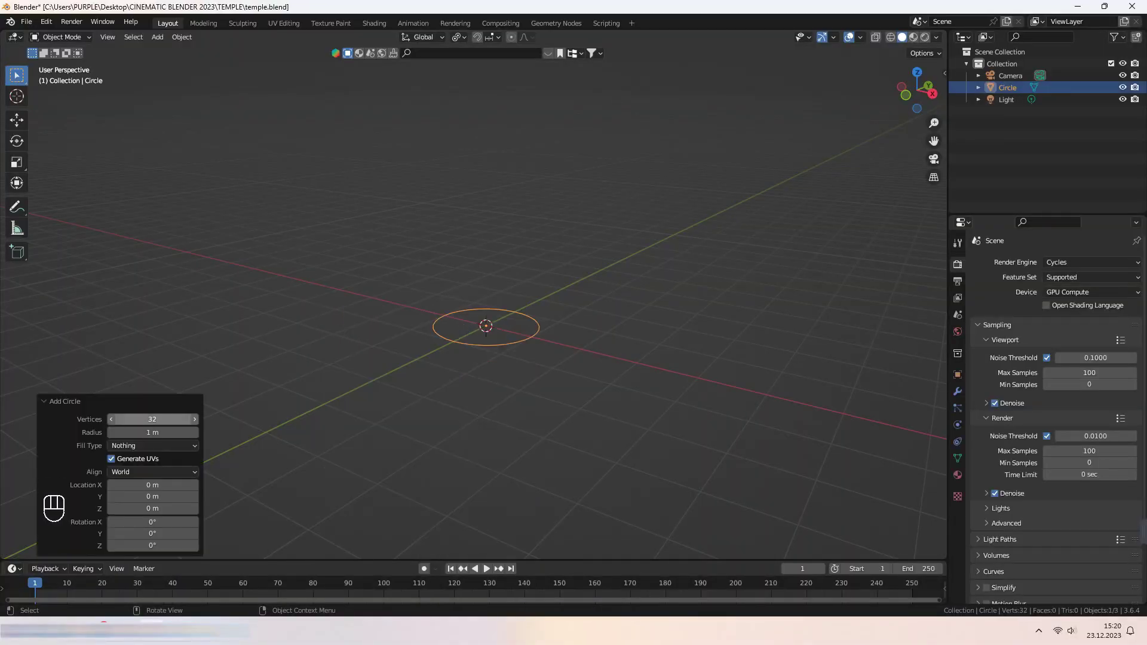
scroll(504, 301, "up", 4)
In Edit Mode, extrude the eight-sided circle straight up into a wall
middle_click_drag(505, 302, 645, 380)
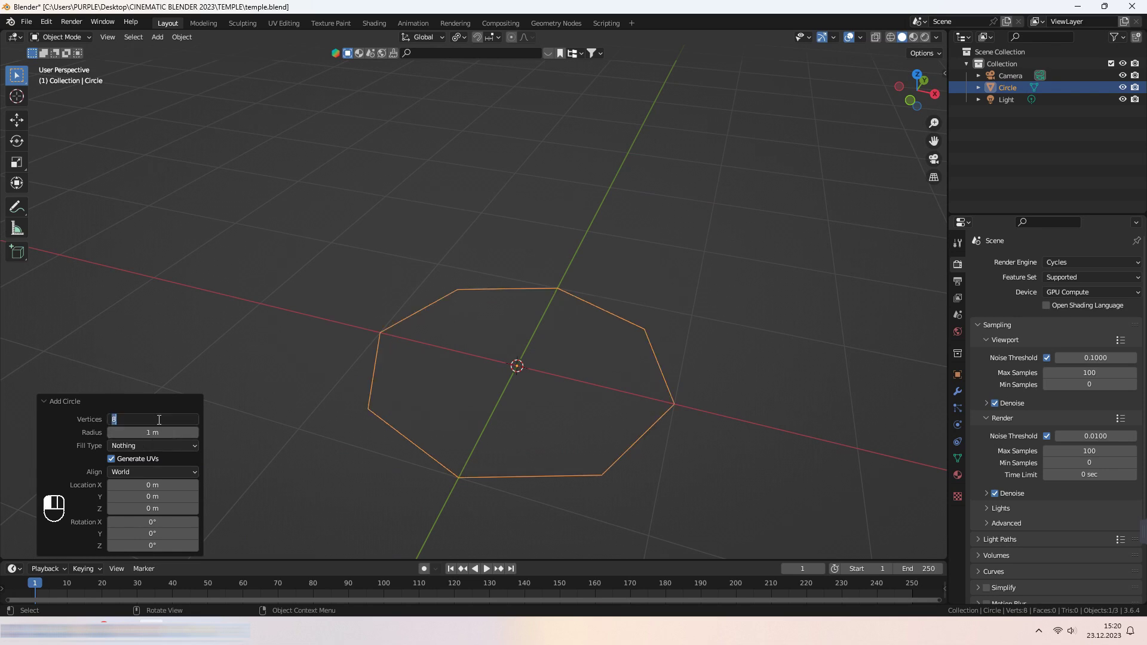
middle_click_drag(64, 428, 738, 343)
key("Tab")
key("1")
key("e")
key("z")
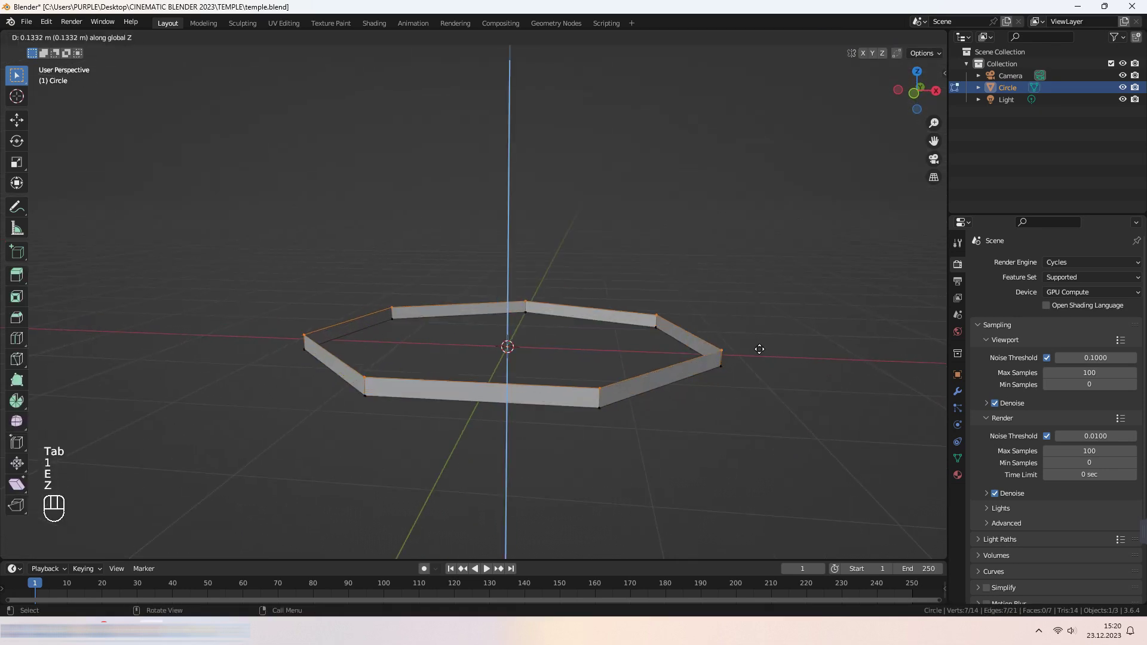
left_click(757, 337)
Extrude an inward ring, a second vertical wall and a smaller top ring
key("e")
key("s")
left_click(785, 372)
key("e")
key("z")
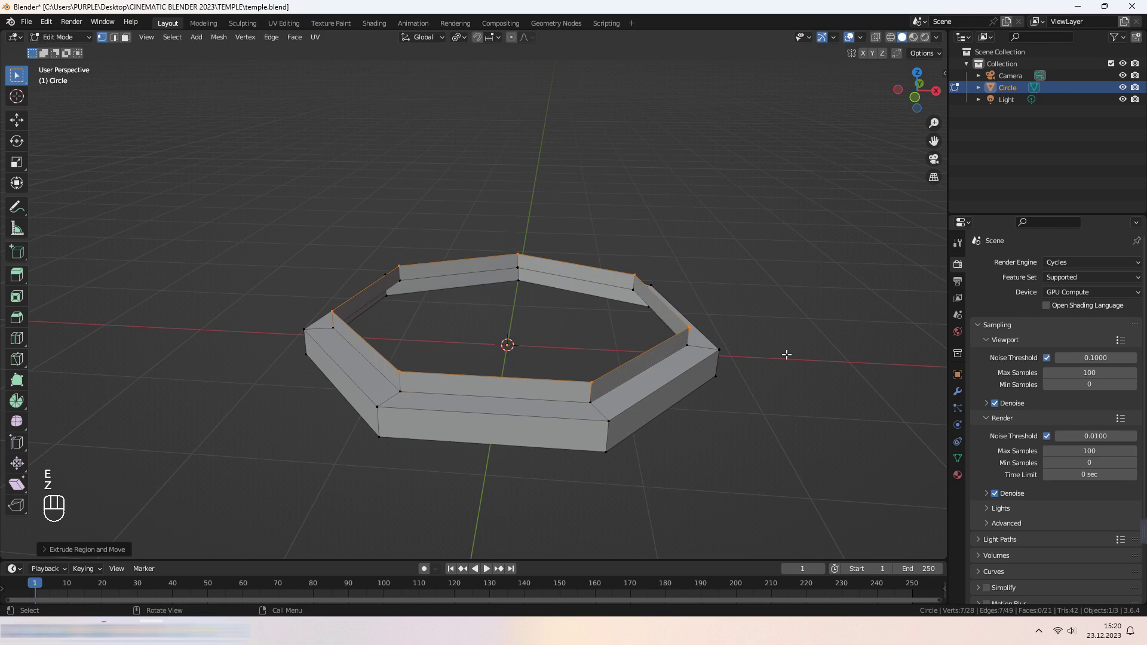
key("e")
key("s")
left_click(777, 342)
Fill the platform's top opening with a face and inset it inward
key("f")
middle_click_drag(797, 343, 639, 320)
key("e")
key("s")
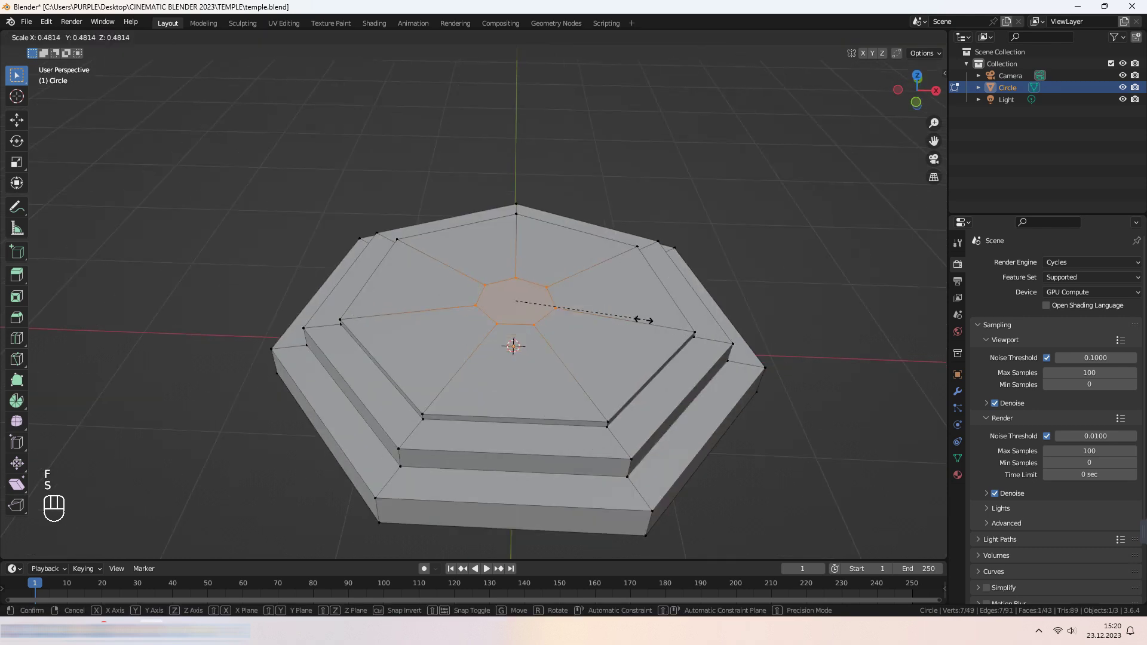
left_click(812, 379)
middle_click_drag(812, 378, 700, 390)
Resize the selection in width only and select the platform's side bands
key("Tab")
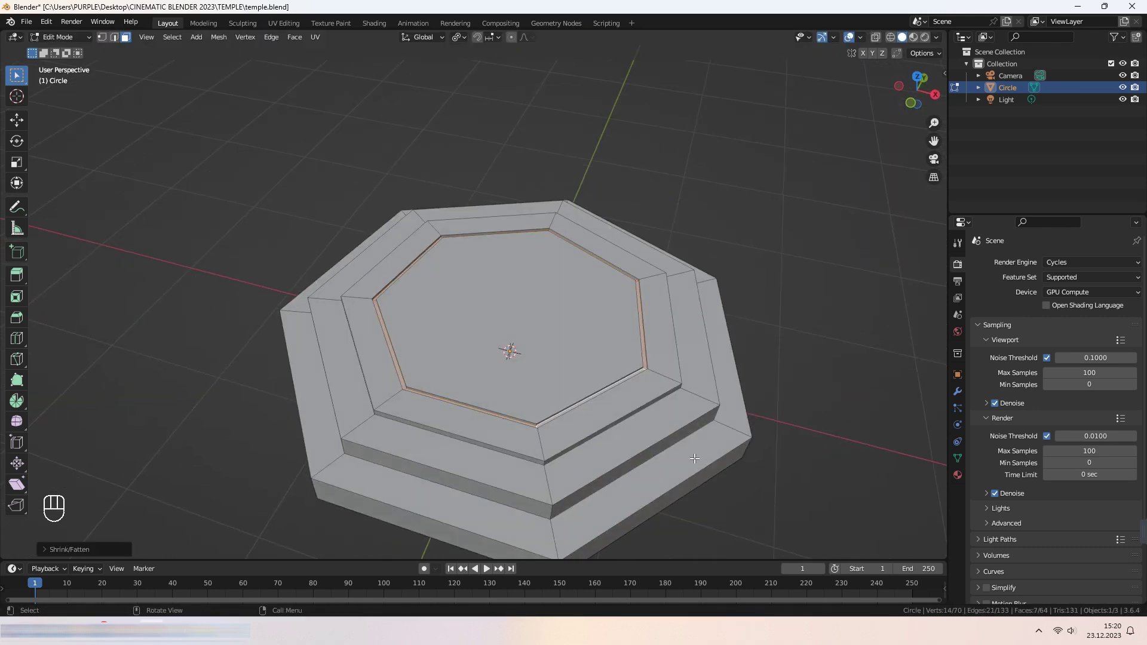
key("s")
key("shift+z")
left_click(701, 389)
key("Tab")
left_click(704, 421, "alt")
left_click(732, 463, "alt")
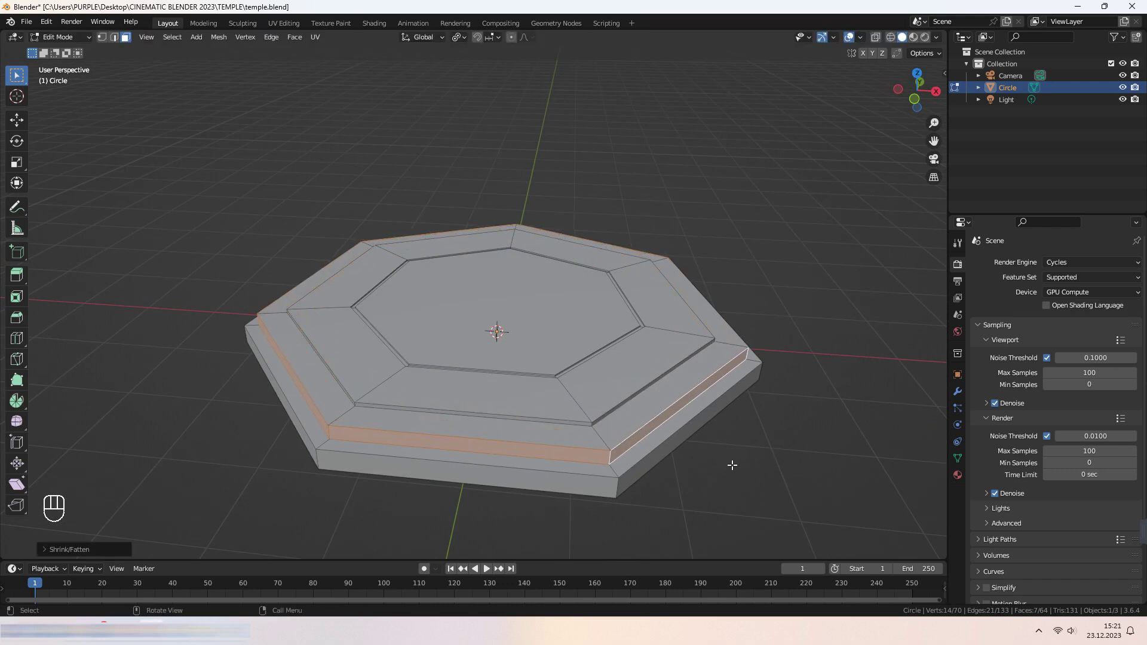
Hide the finished platform and add a cube to the scene
key("Tab")
middle_click_drag(733, 463, 708, 410)
key("h")
key("shift+a")
left_click(586, 84)
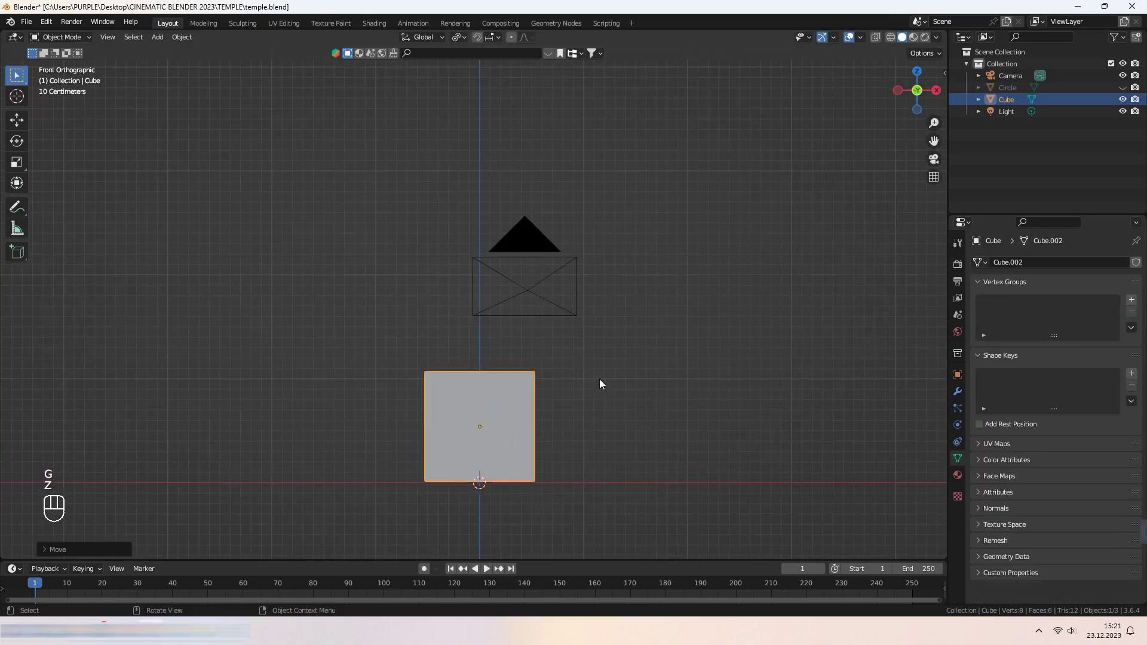
Flatten the cube into a low slab and widen it
key("s")
key("z")
left_click(585, 354)
mouse_move(599, 385)
middle_mouse_down()
mouse_move(585, 354)
mouse_move(687, 427)
middle_mouse_up()
key("s")
key("shift+z")
left_click(677, 367)
Inset the slab's top face, delete it, and select the inner edge loop
key("Tab")
key("i")
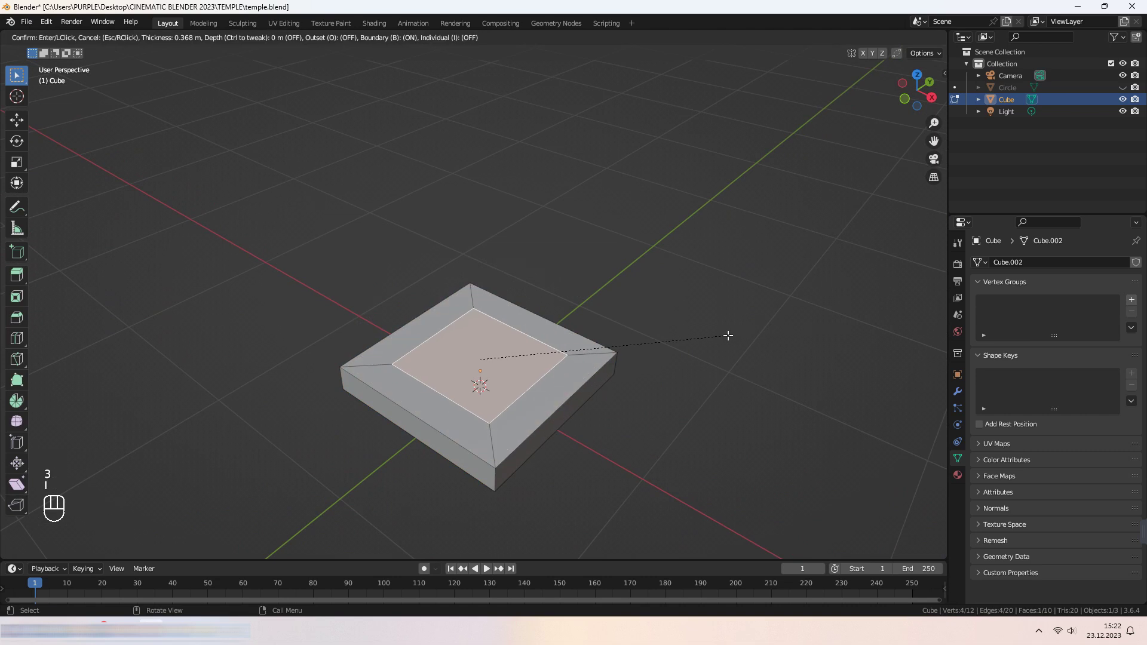
left_click(642, 409)
key("x")
key("e")
key("z")
left_click(743, 380)
middle_click_drag(743, 379, 737, 461)
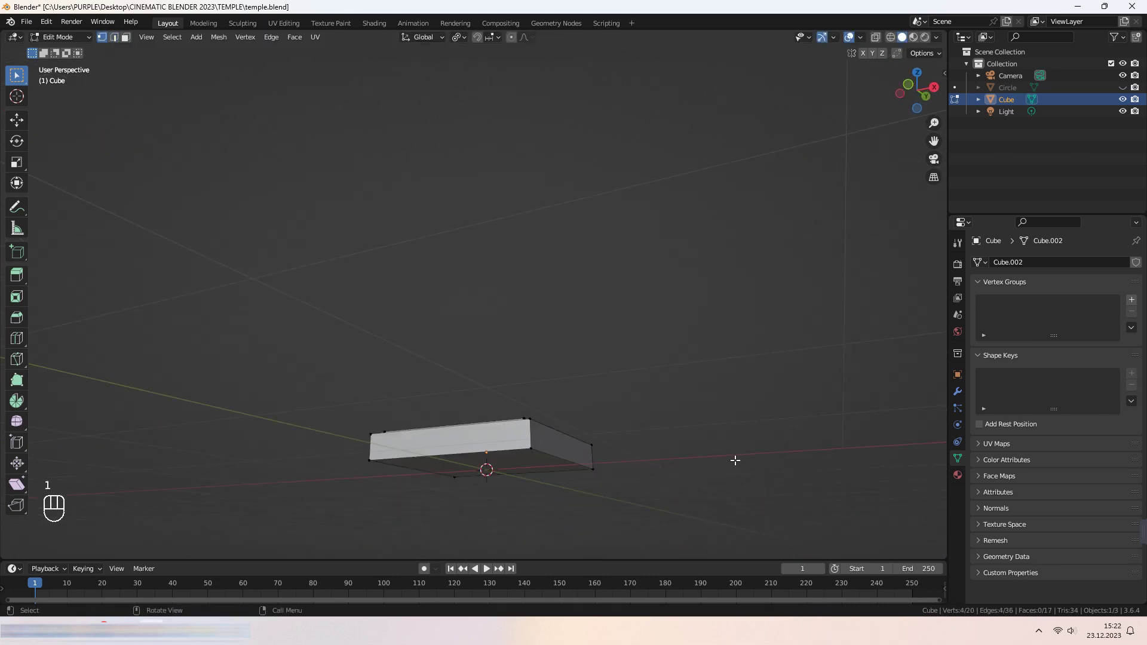
Extrude the inner loop up into a pillar with a flared flange on top
key("e")
key("z")
middle_click_drag(631, 412, 660, 385)
key("e")
key("s")
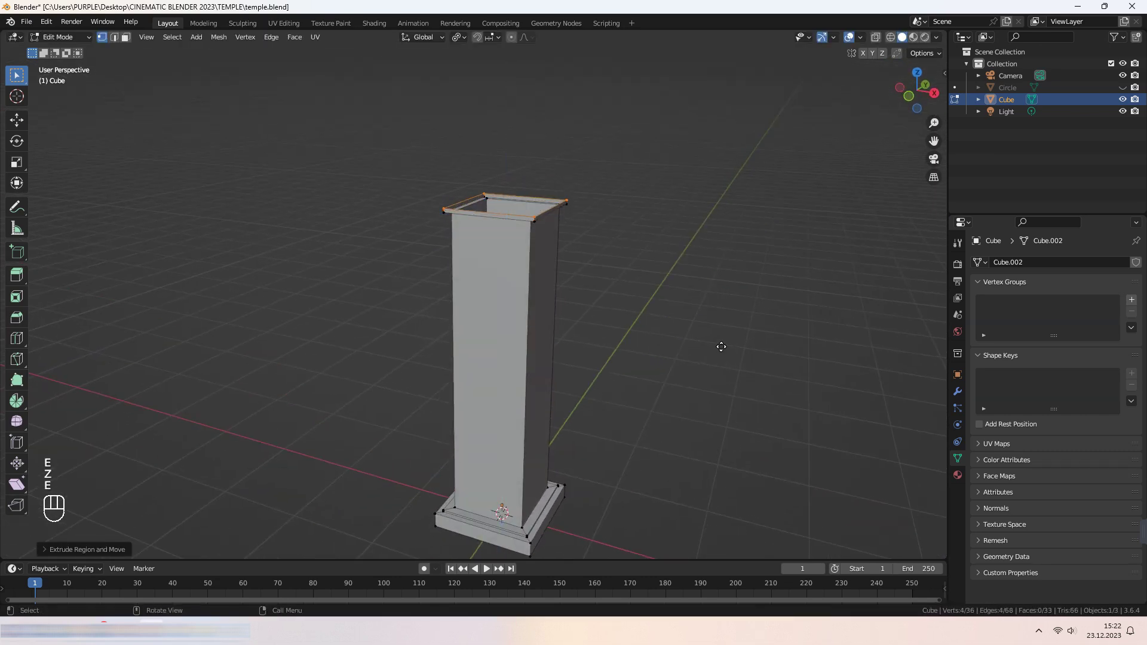
left_click(719, 347)
key("e")
key("z")
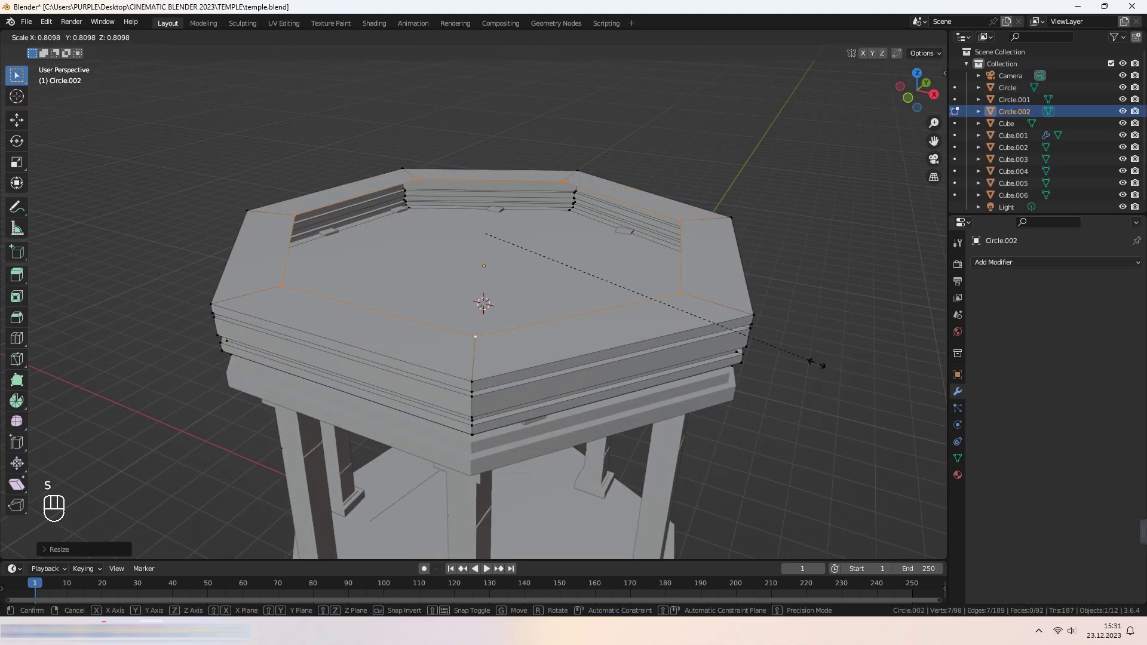
Extrude and scale the stepped roof rings above the pillar
key("e")
key("z")
left_click(786, 403)
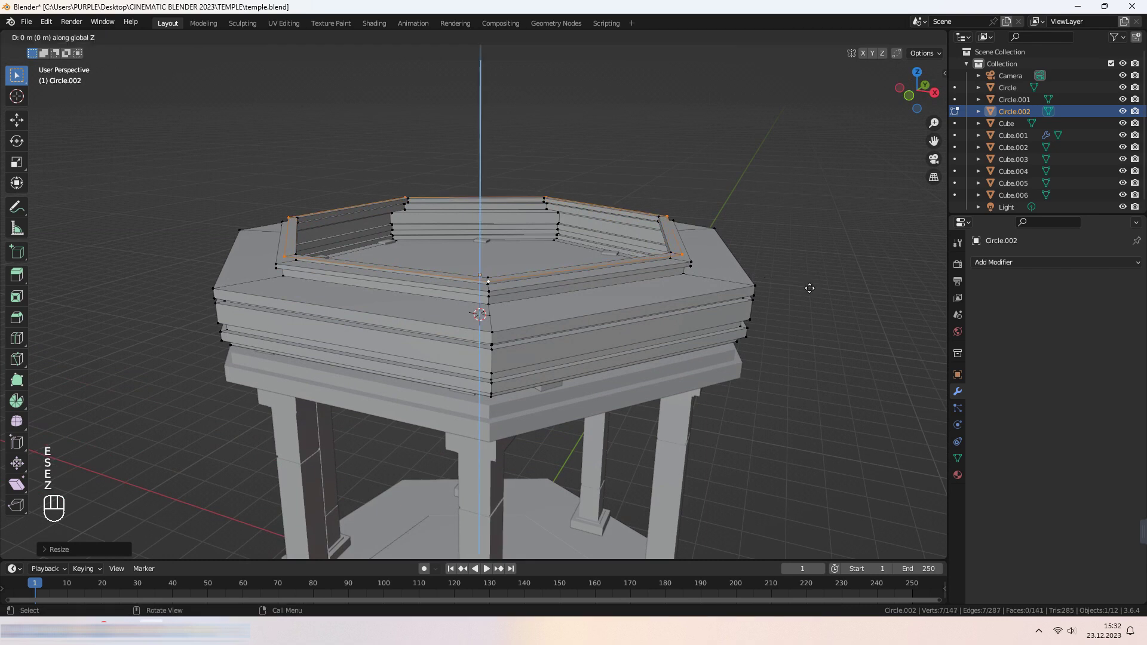
key("e")
key("s")
left_click(790, 258)
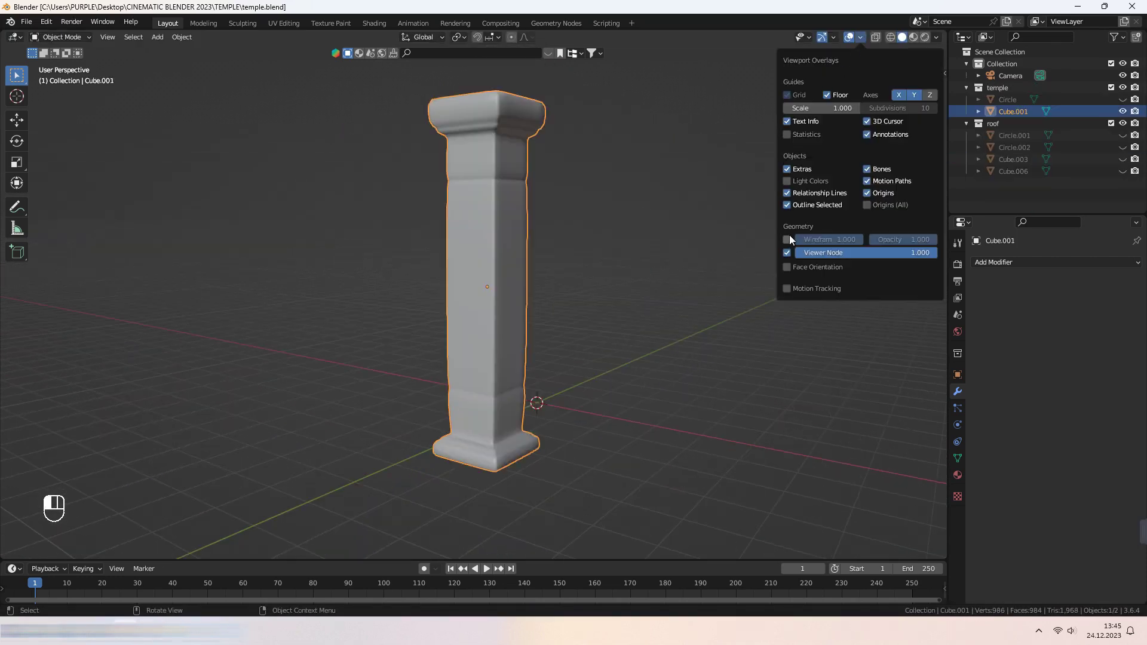
Turn on the wireframe overlay, add Multires and subdivide the column to level 5
left_click(787, 238)
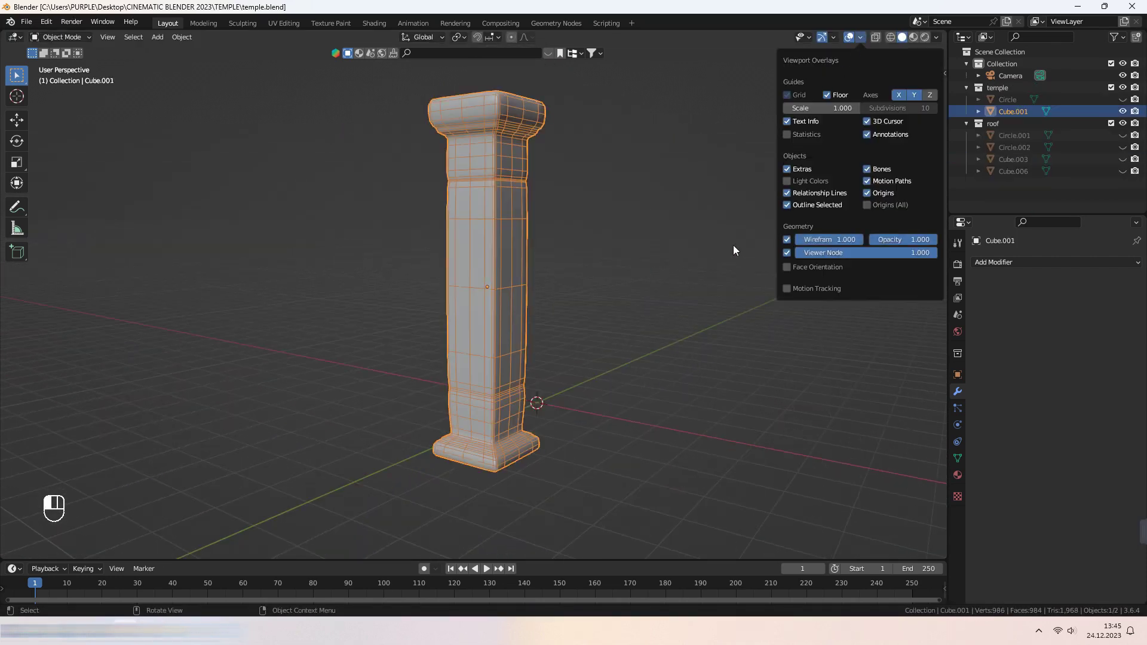
left_click(1032, 263)
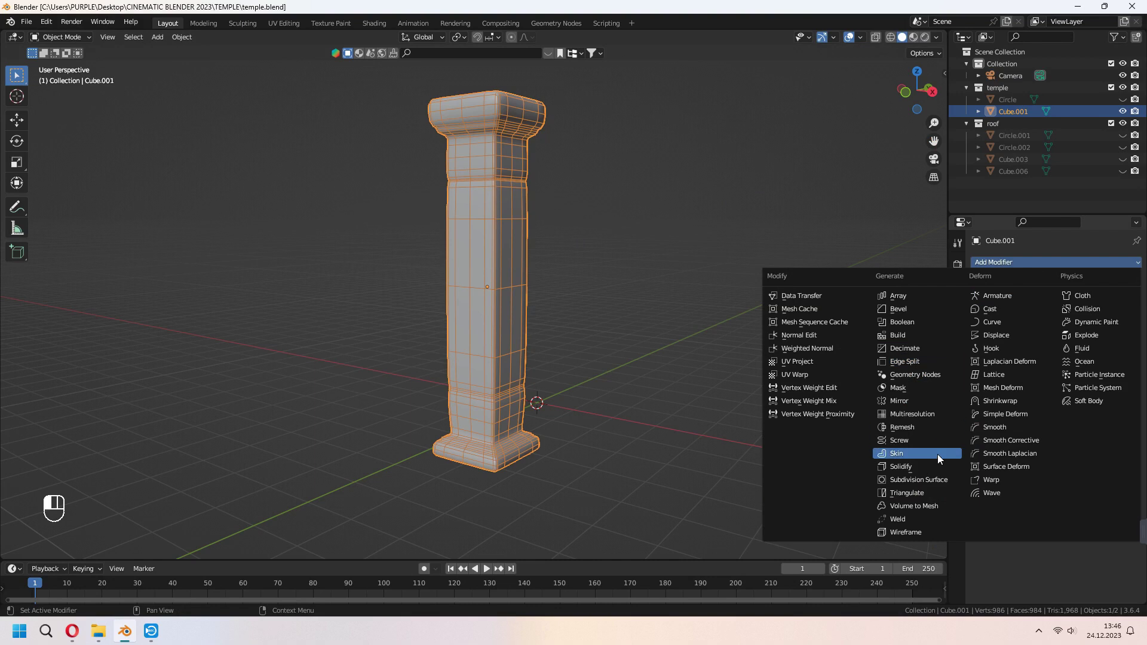
left_click(936, 412)
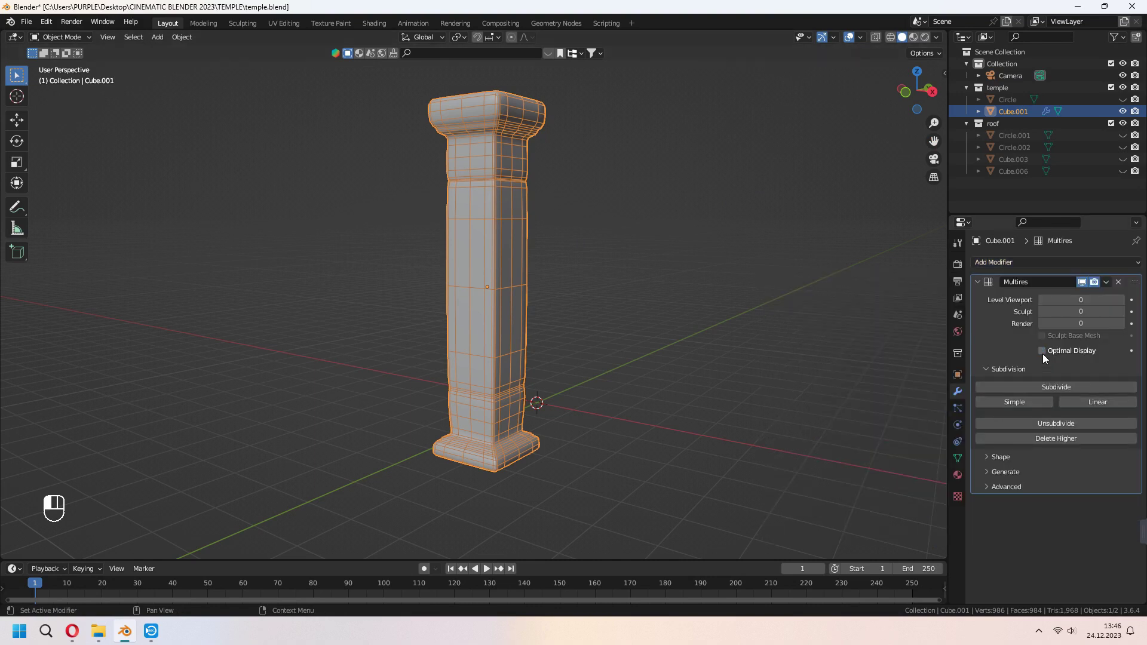
left_click(1054, 389)
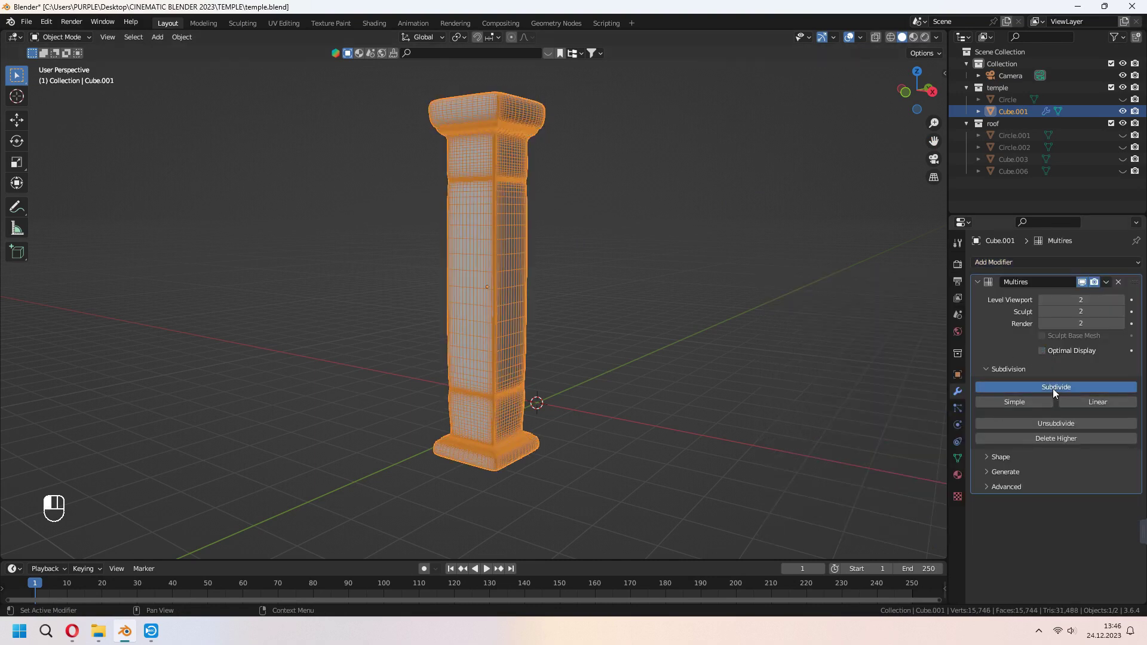
left_click(1053, 388)
left_click(1051, 385)
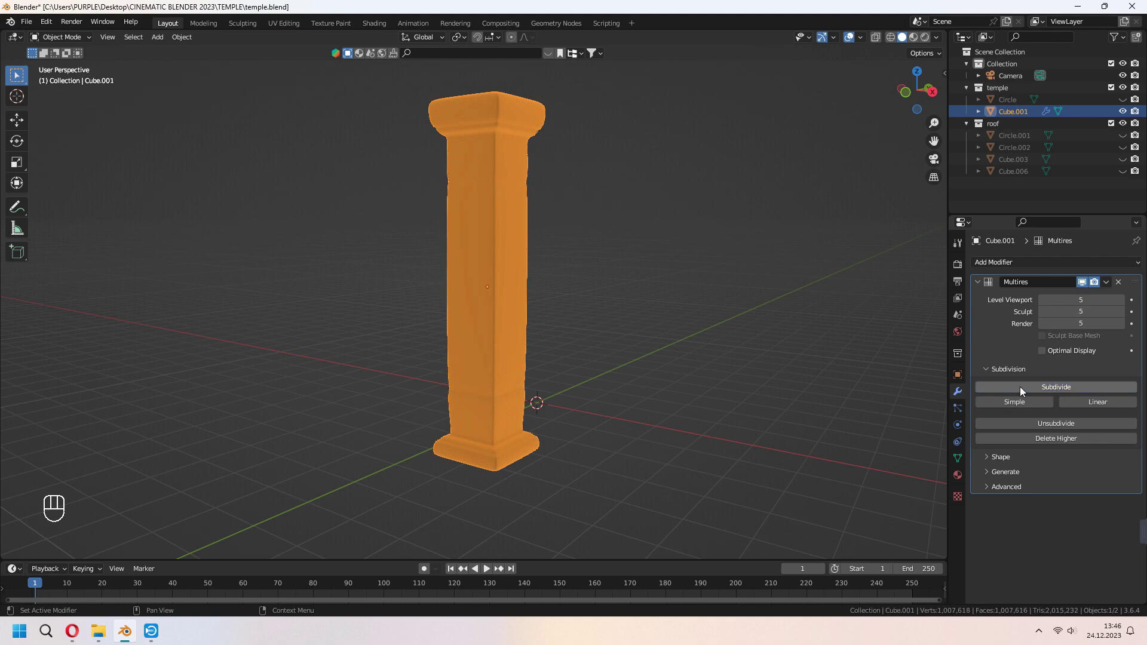
middle_click_drag(851, 390, 485, 303)
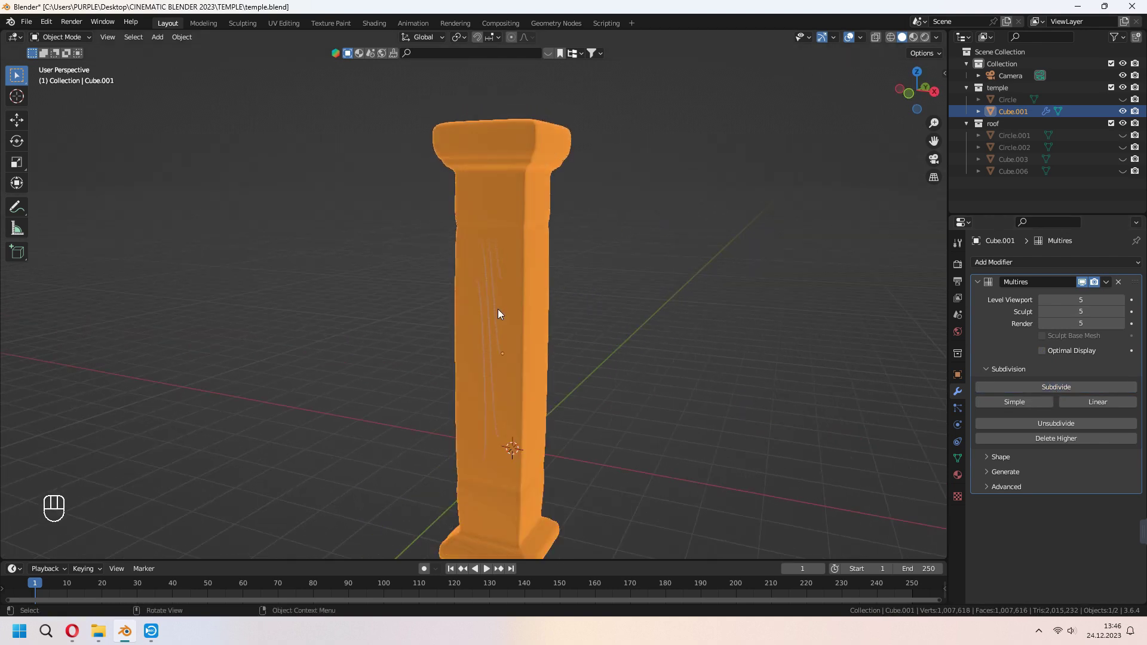
In the Sculpting workspace, give the brush a new texture with Stencil mapping
left_click(243, 23)
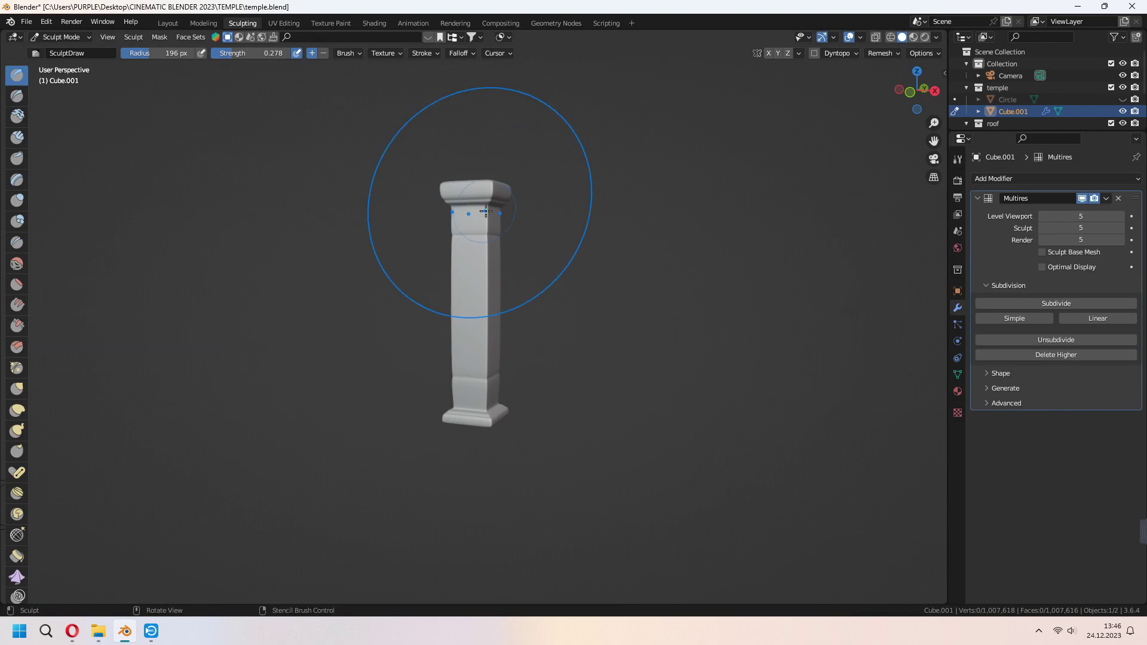
middle_click_drag(479, 200, 487, 243)
scroll(502, 240, "up", 3)
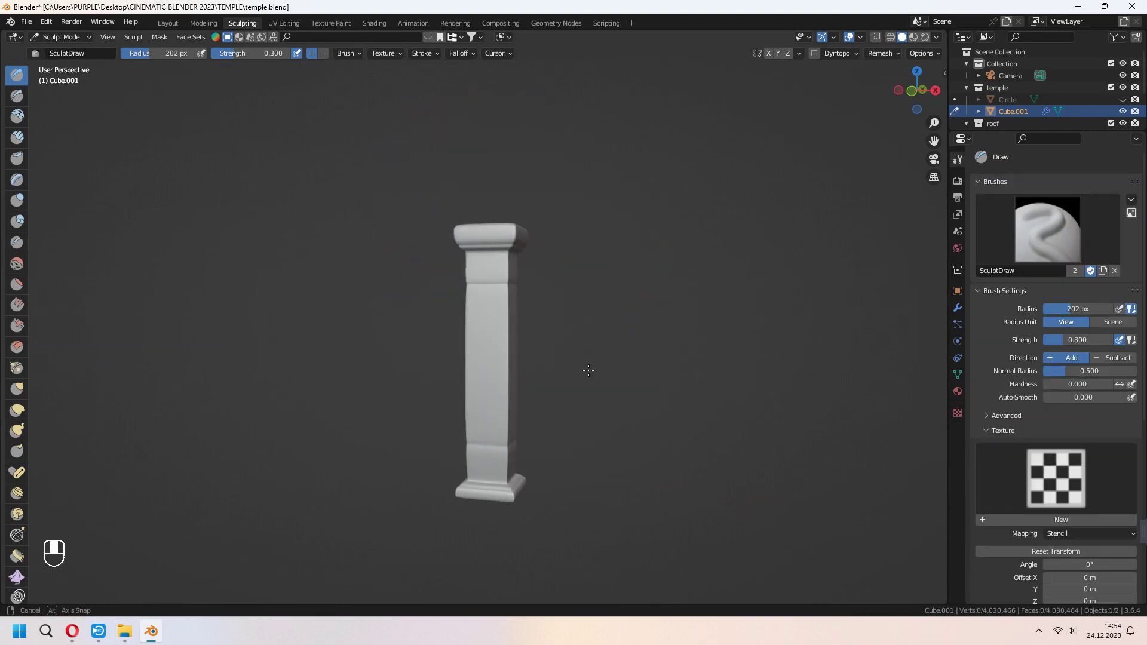
scroll(589, 366, "up", 2)
scroll(450, 122, "up", 3)
left_click(389, 55)
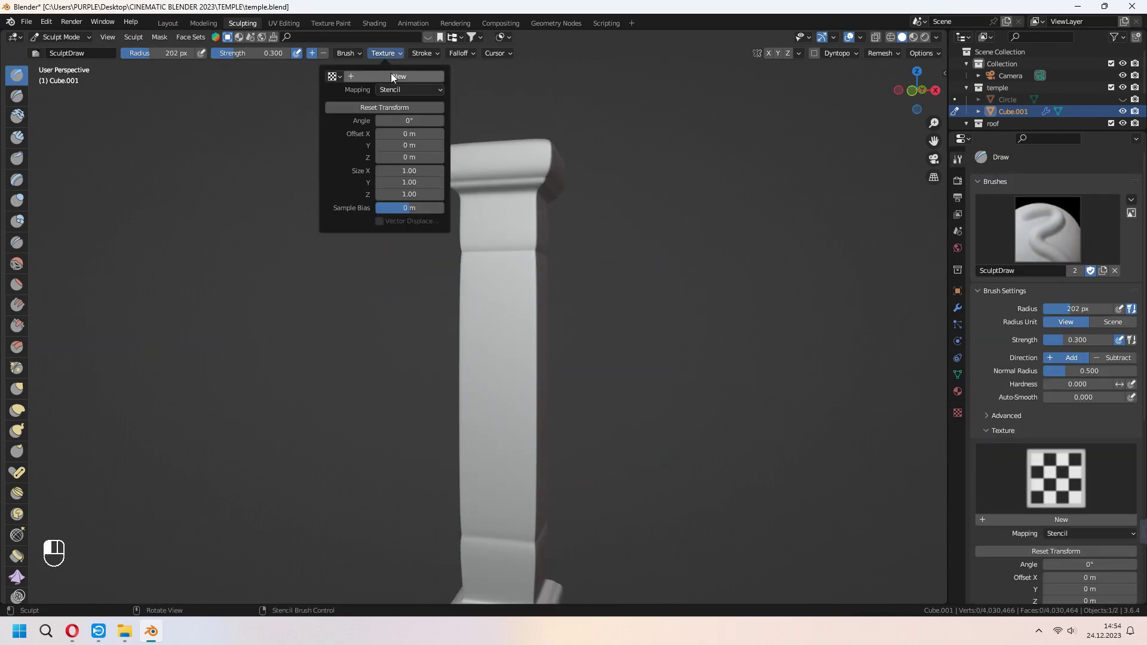
left_click(390, 75)
left_click(402, 87)
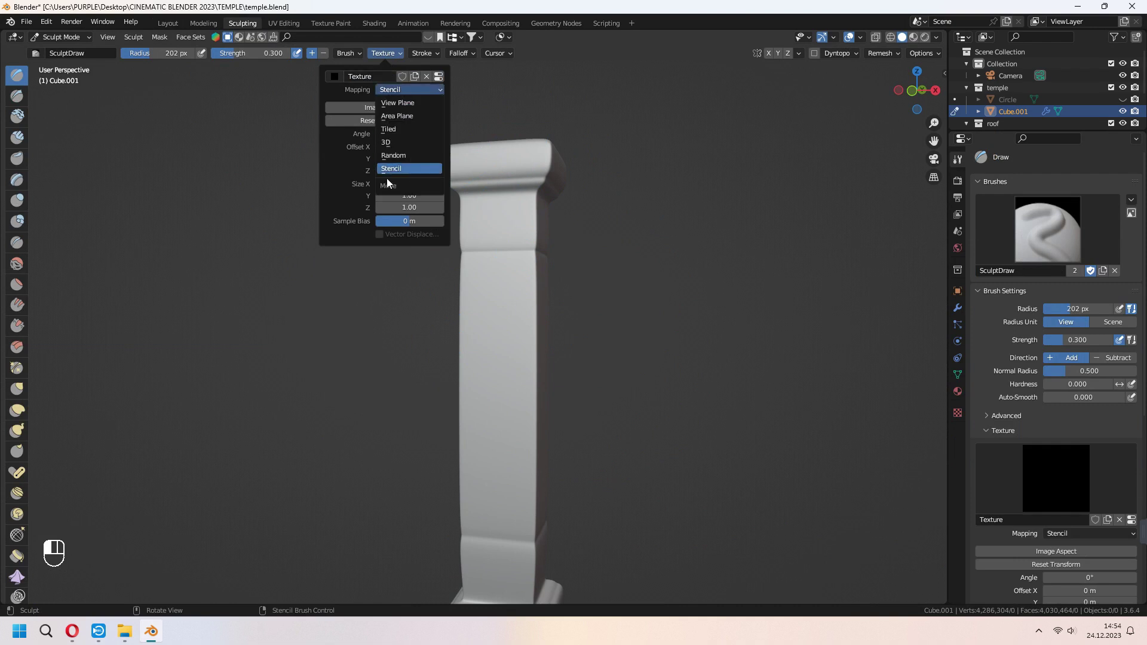
left_click(395, 171)
Load mm_deco01.psd as the brush texture image and keep the Anchored stroke method
left_click(459, 55)
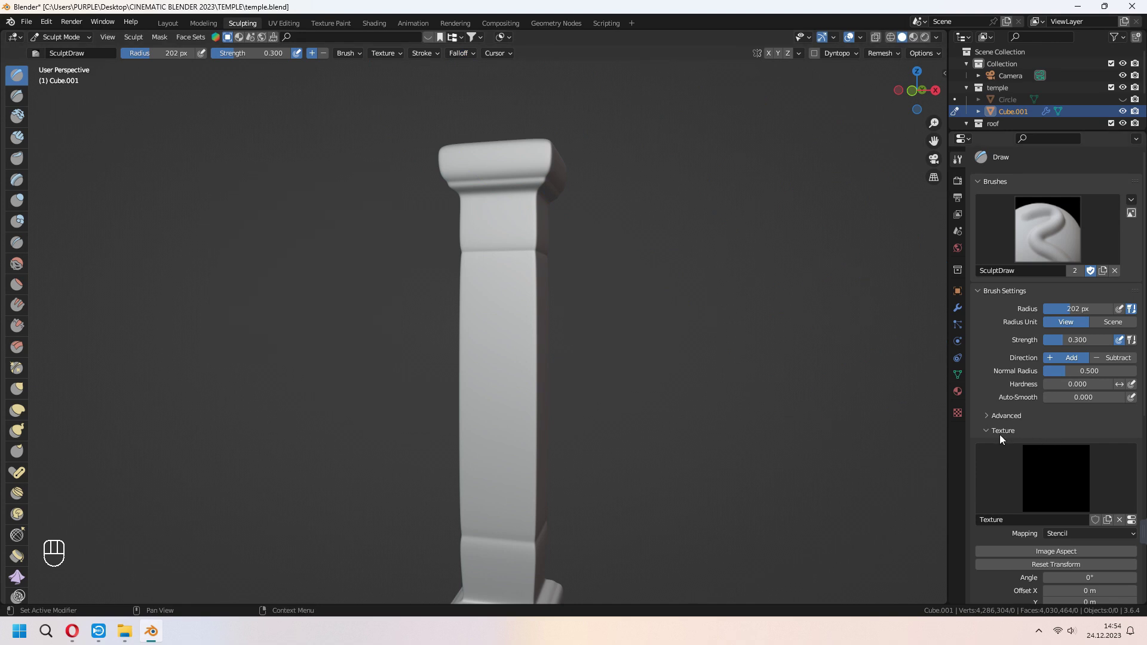
left_click(957, 414)
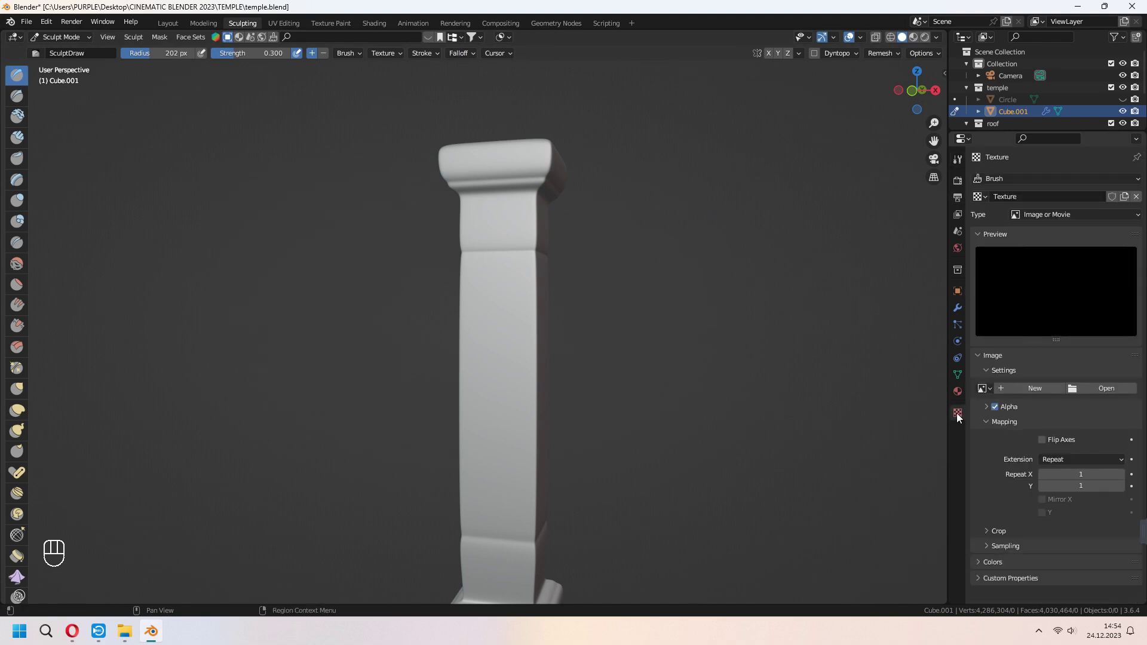
left_click(1091, 392)
double_click(436, 219)
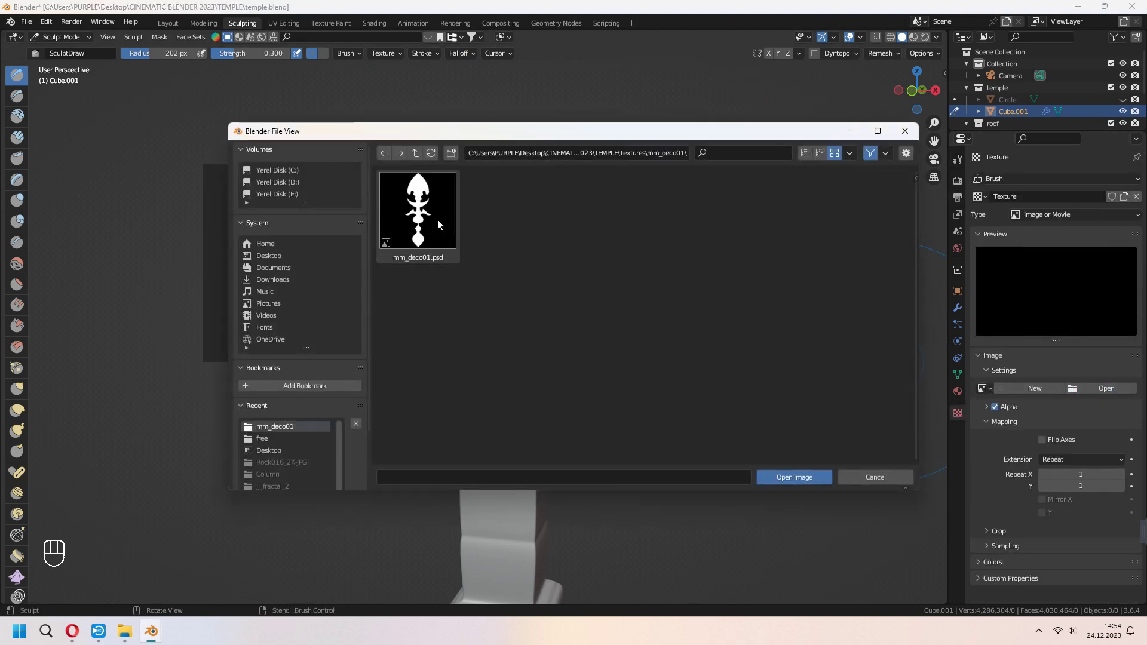
double_click(438, 219)
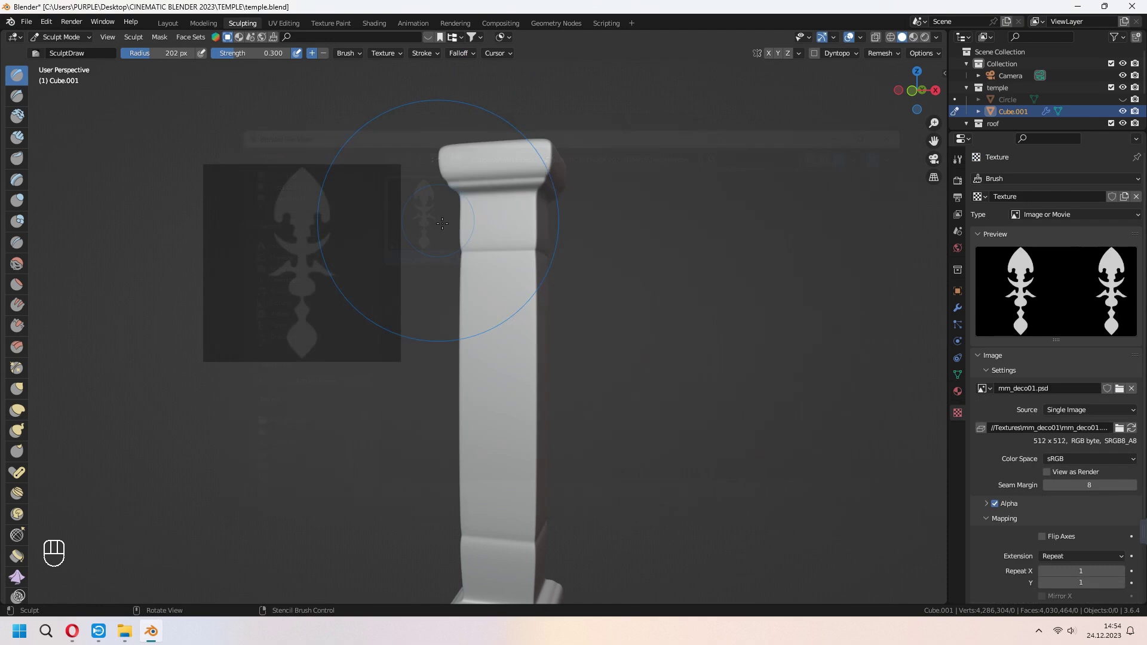
left_click(957, 158)
scroll(982, 377, "down", 2)
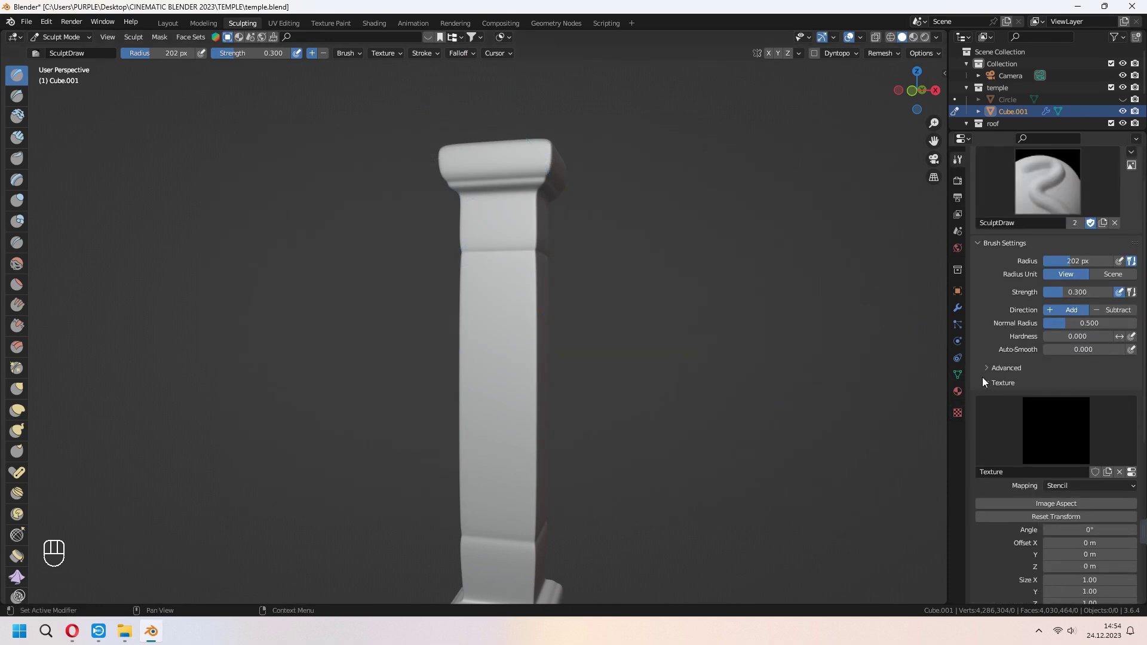
scroll(998, 456, "down", 2)
scroll(994, 470, "down", 3)
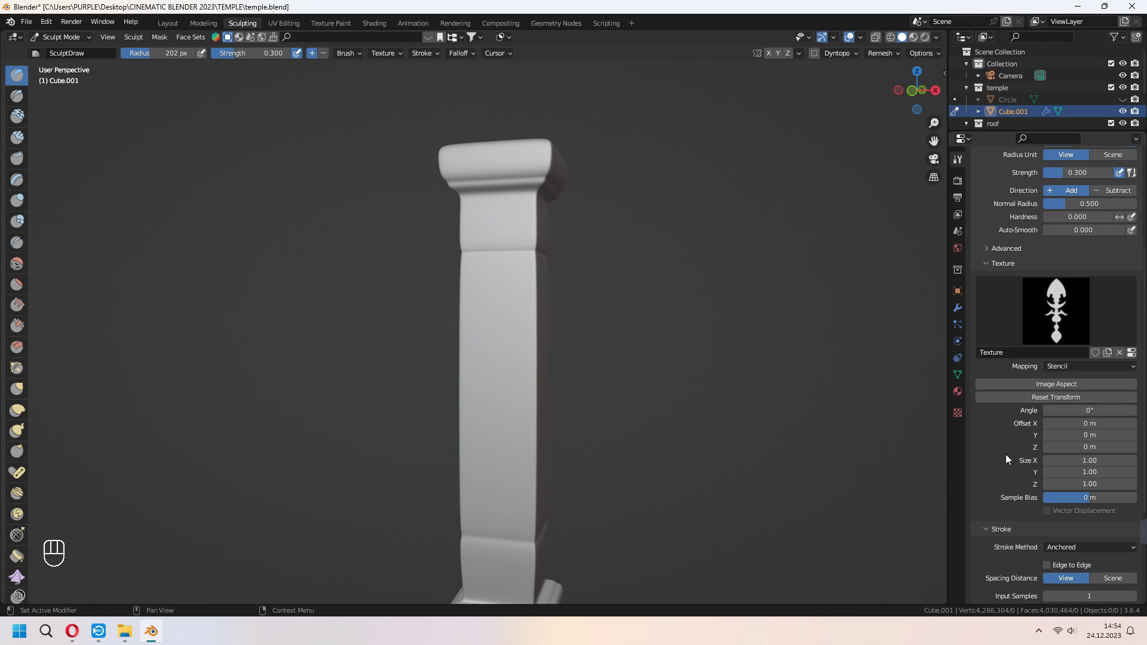
scroll(994, 449, "down", 3)
left_click(1078, 453)
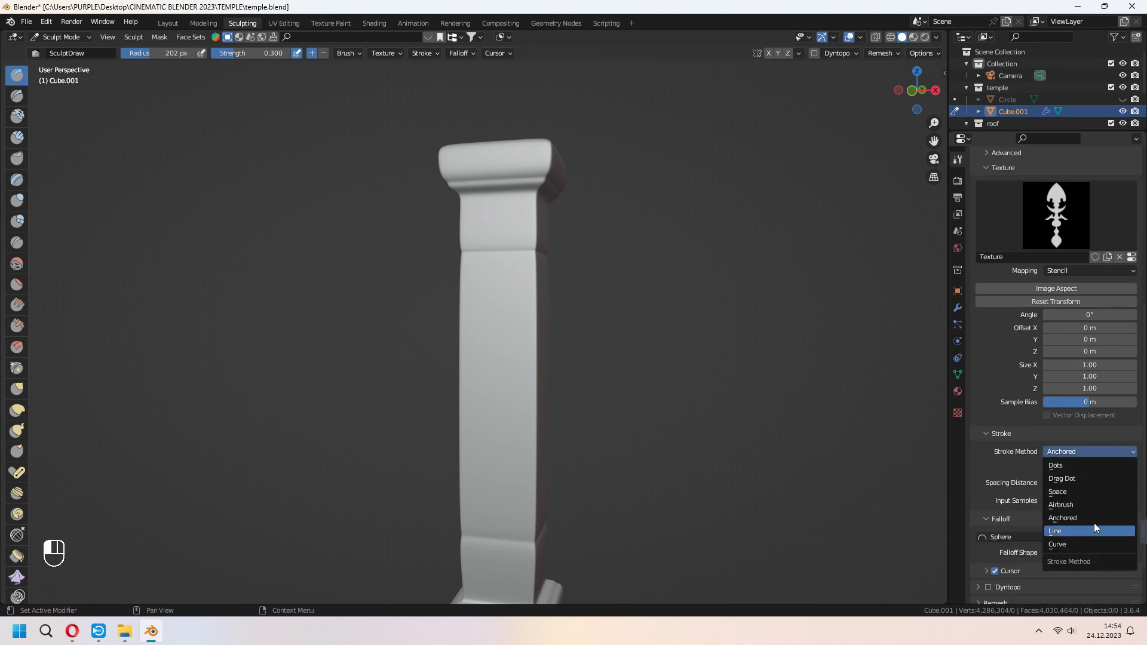
left_click(1058, 513)
scroll(1004, 493, "down", 2)
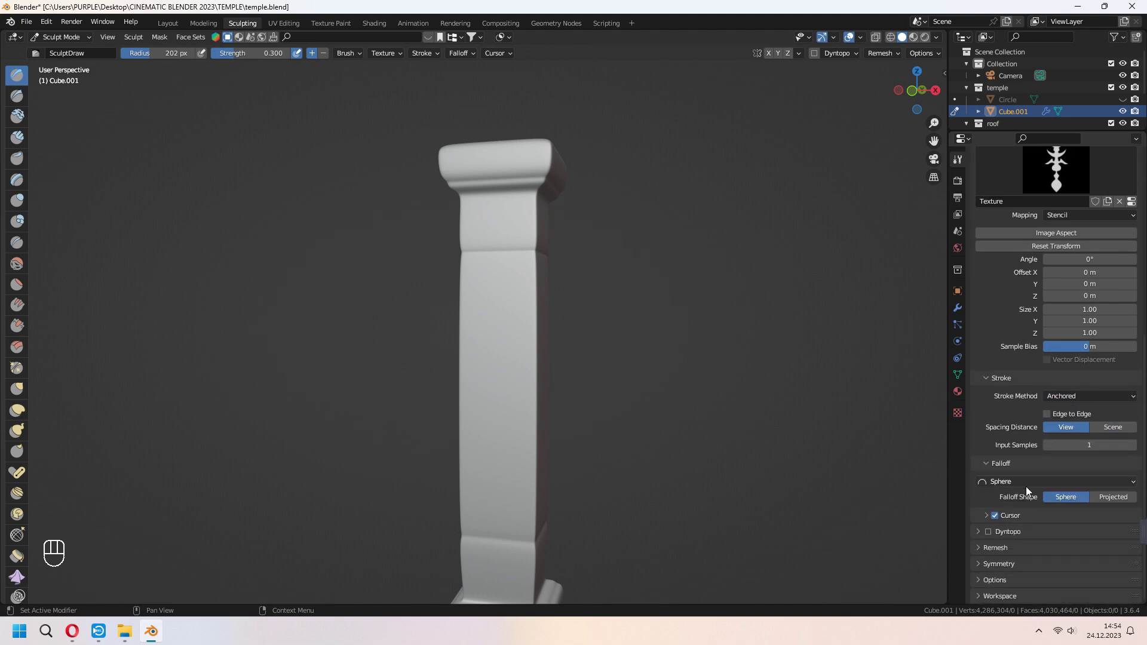
From the front view, place and enlarge the ornament stencil on the column, then inspect the stamp
key("KP_1")
right_click_drag(361, 308, 567, 337)
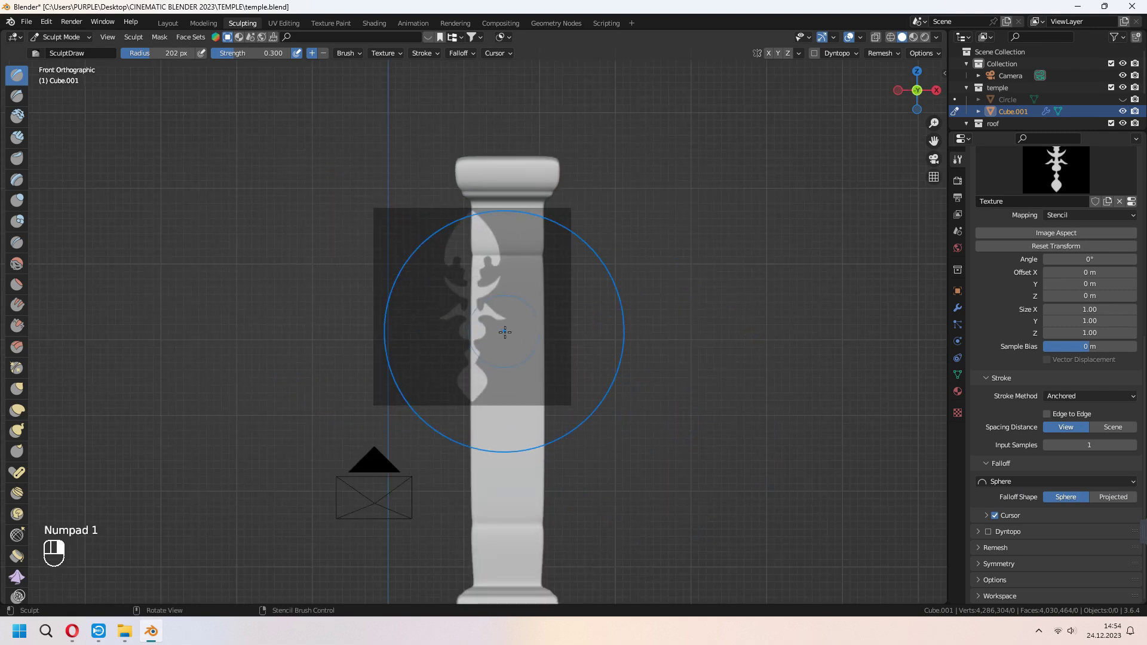
scroll(566, 338, "up", 4)
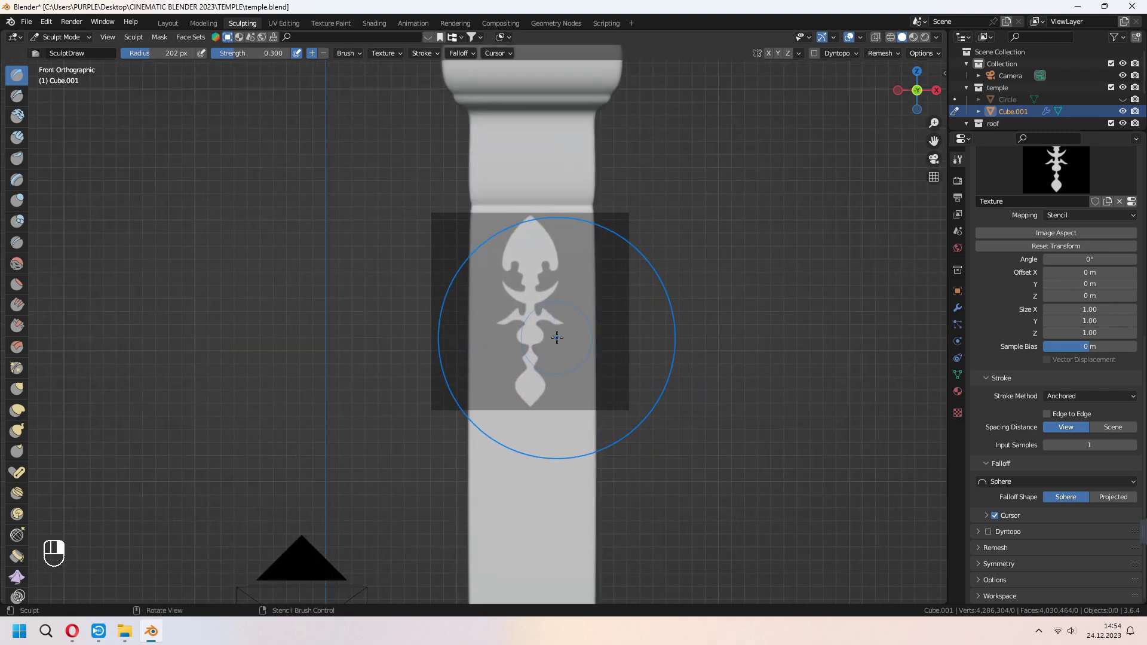
mouse_move(568, 347)
right_mouse_down("shift")
mouse_move(619, 365)
mouse_move(562, 327)
right_mouse_up("shift")
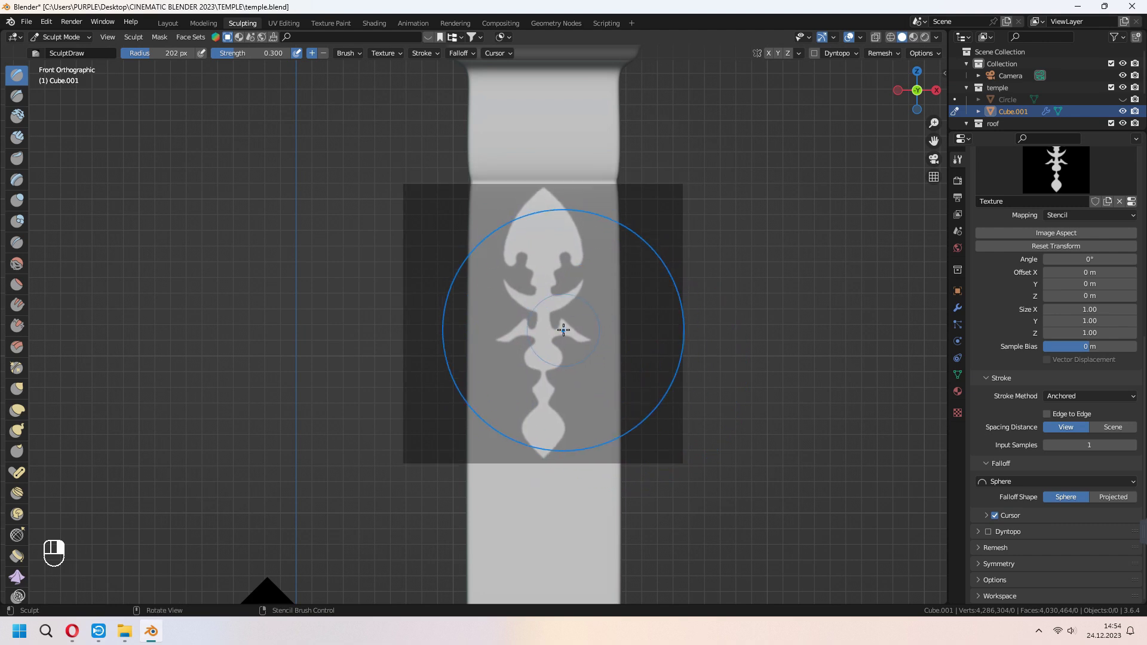
left_click(798, 54)
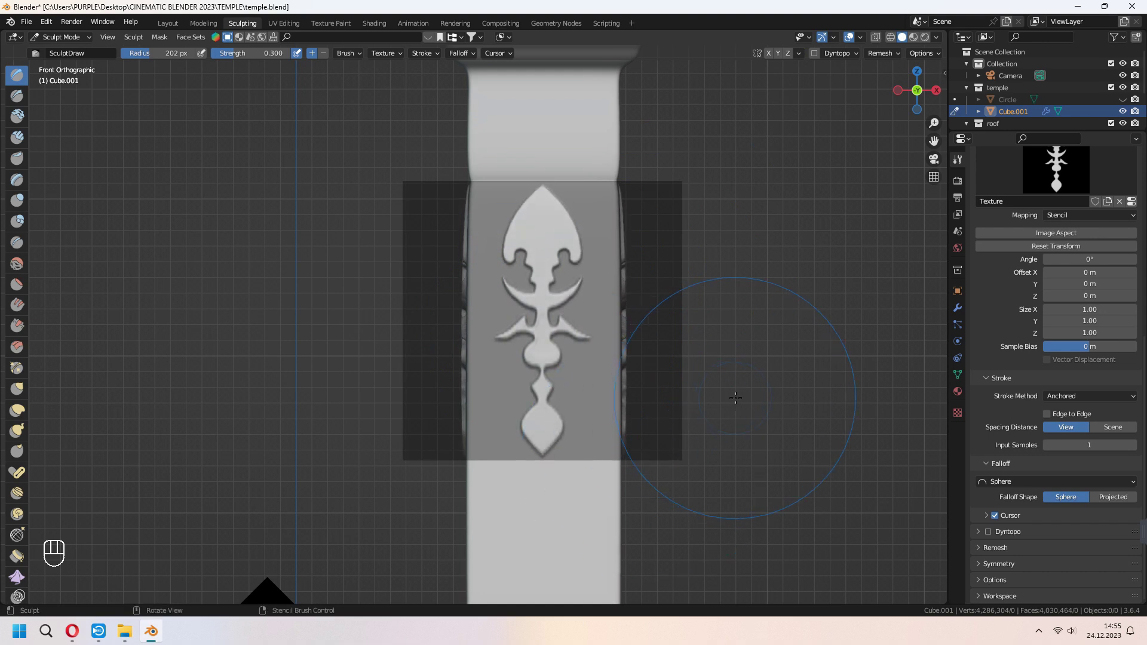
middle_click_drag(734, 397, 590, 407)
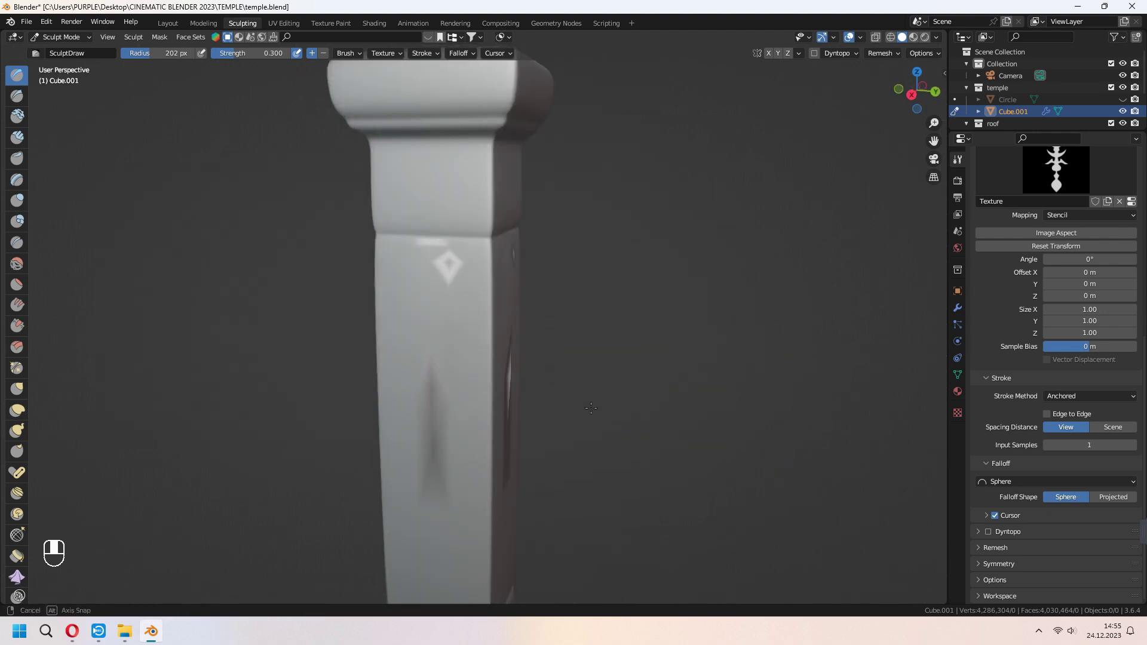
mouse_move(590, 408)
middle_mouse_down()
mouse_move(578, 404)
mouse_move(644, 426)
mouse_move(551, 358)
middle_mouse_up()
key("KP_1")
key("KP_1")
Re-centre, enlarge and nudge the stencil over the pillar for the next stamp
right_click_drag(271, 306, 550, 358)
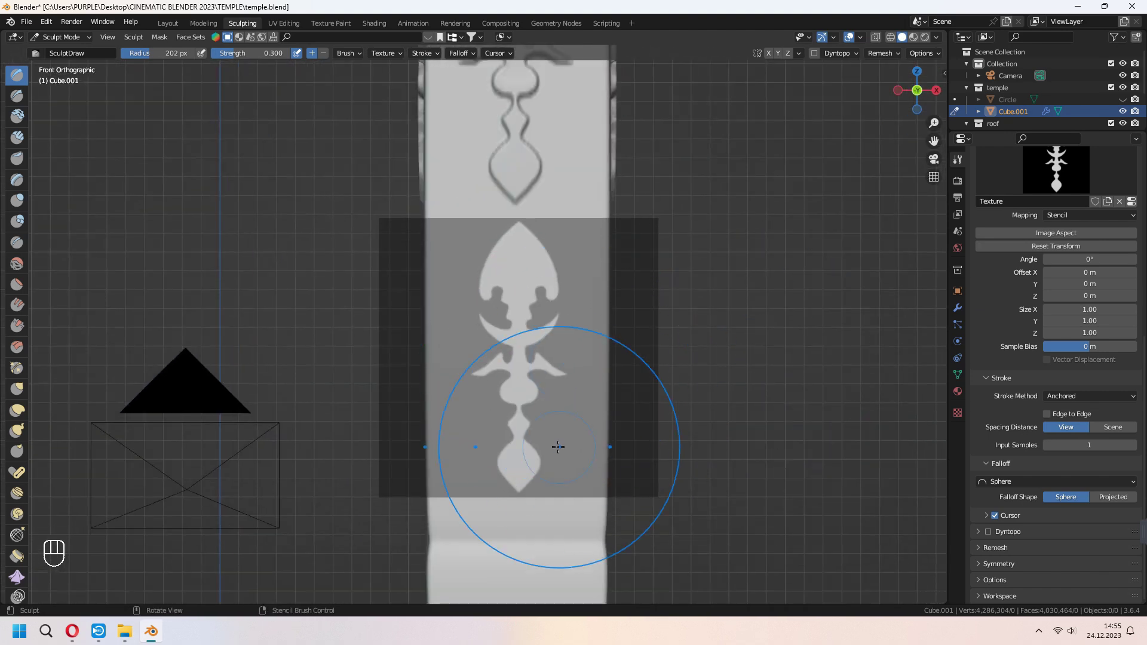
right_click_drag(557, 446, 591, 483, "shift")
right_click_drag(555, 404, 550, 413)
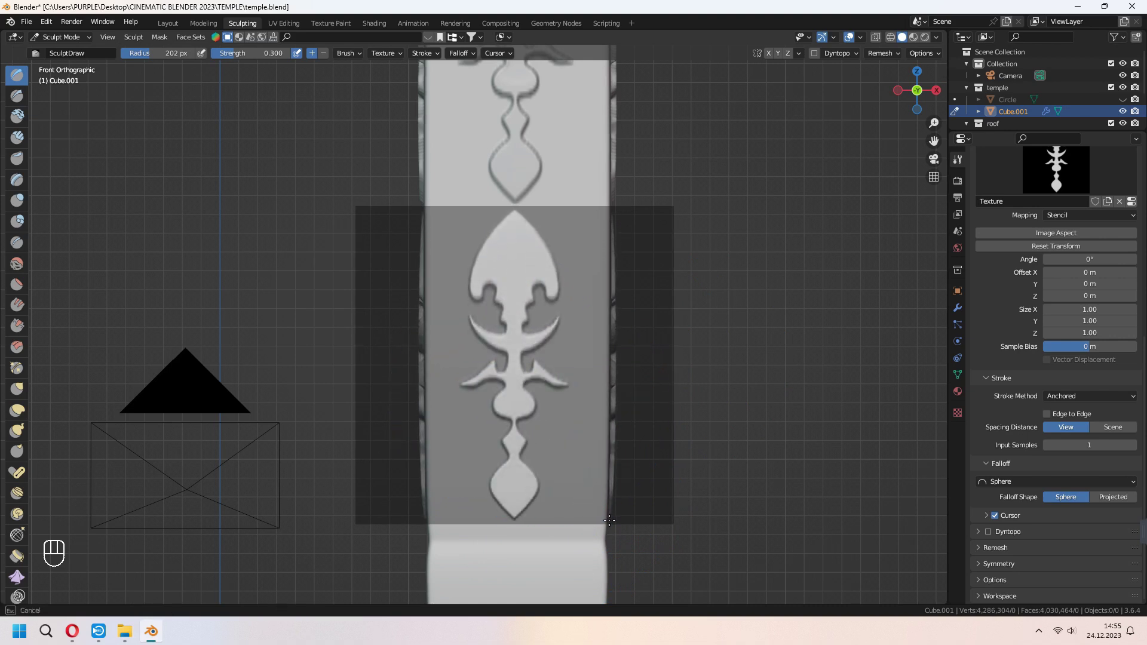
mouse_move(540, 426)
middle_mouse_down()
mouse_move(462, 420)
mouse_move(631, 426)
mouse_move(589, 385)
middle_mouse_up()
key("KP_1")
scroll(641, 321, "up", 2)
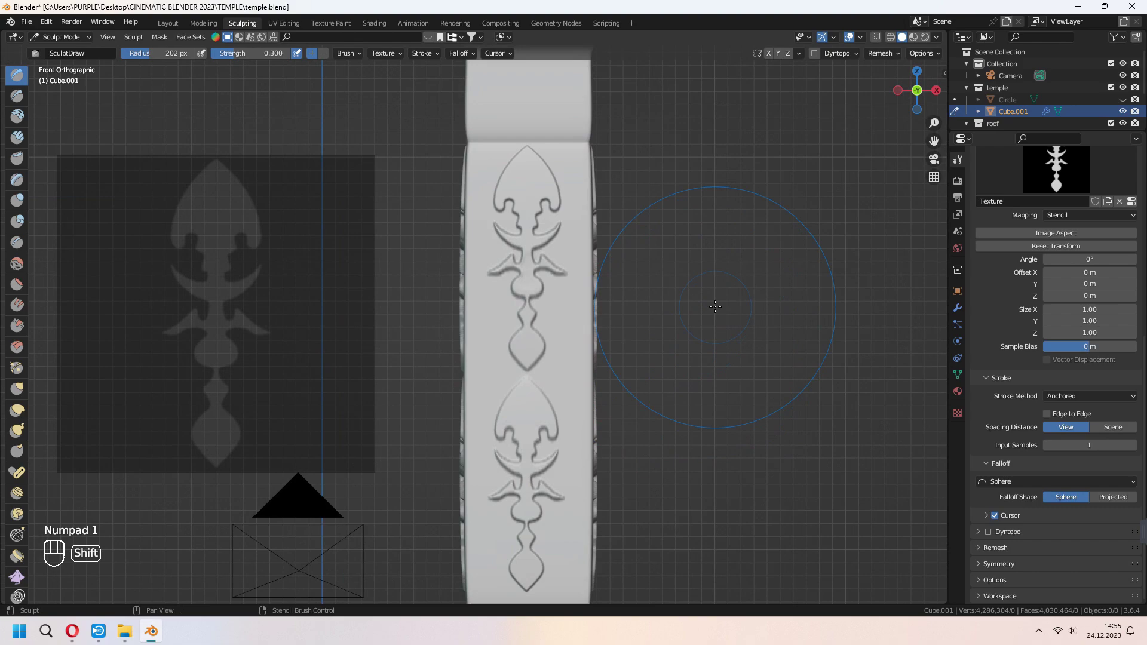
scroll(641, 321, "up", 2)
scroll(641, 321, "down", 3)
Shift the stencil left and stamp an ornament on the pillar's left side
right_click_drag(372, 371, 550, 307)
middle_click_drag(550, 307, 540, 340)
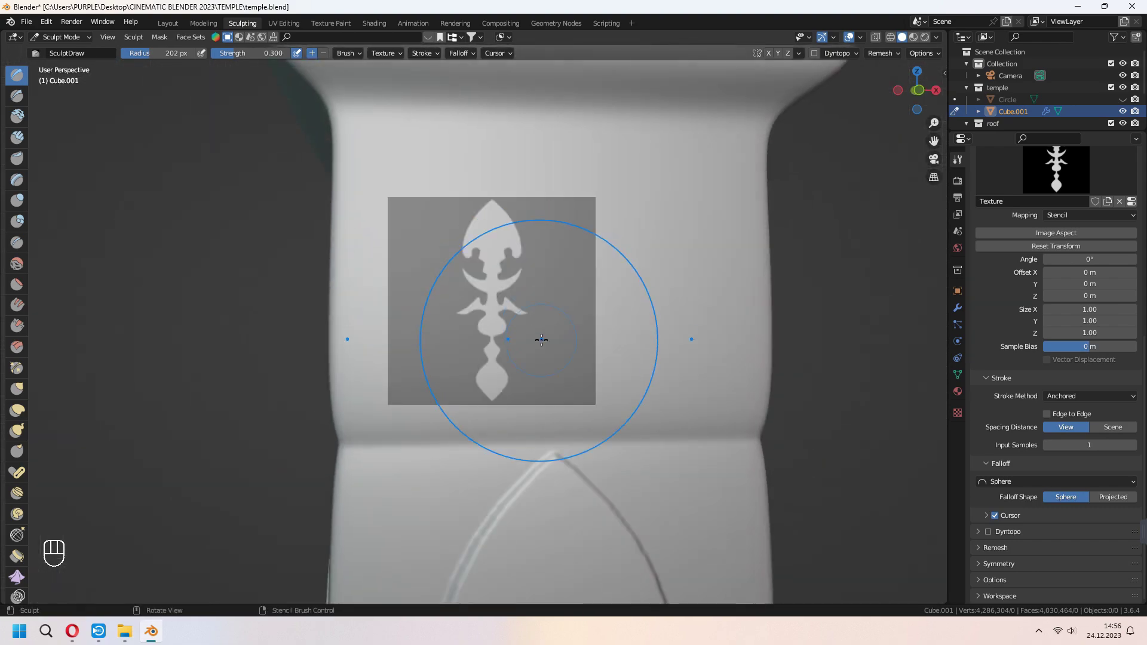
key("KP_1")
right_click_drag(546, 333, 492, 328)
left_click_drag(492, 328, 515, 353)
right_click_drag(515, 353, 588, 282)
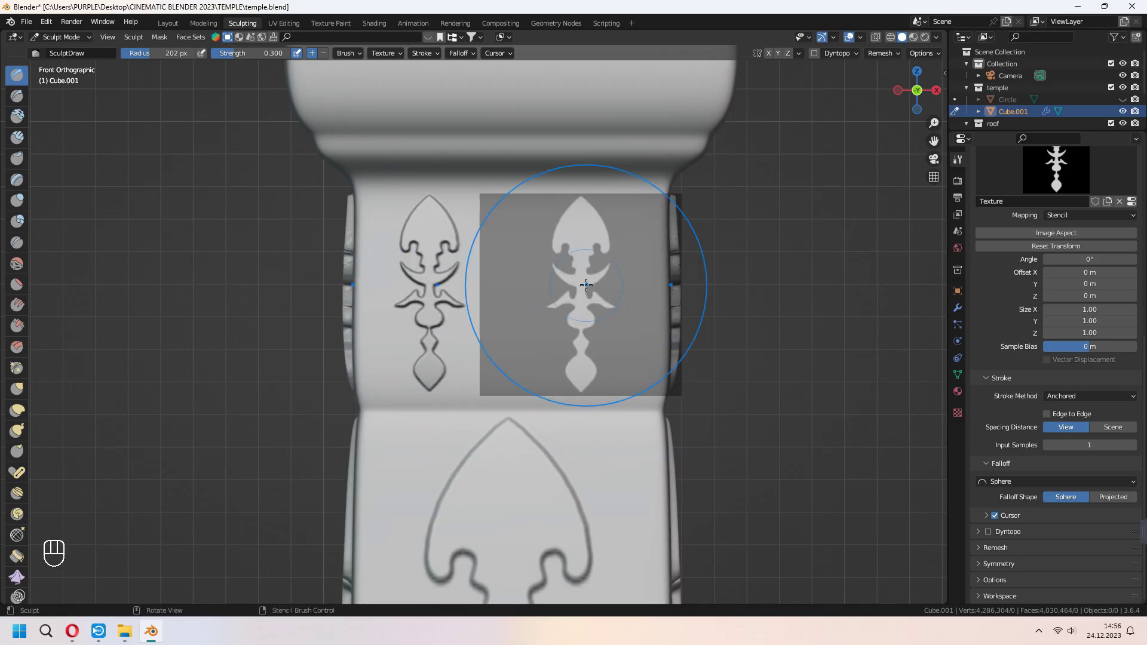
Stamp the right-side ornament and lower the Multires viewport level to 0
left_click_drag(589, 281, 598, 383)
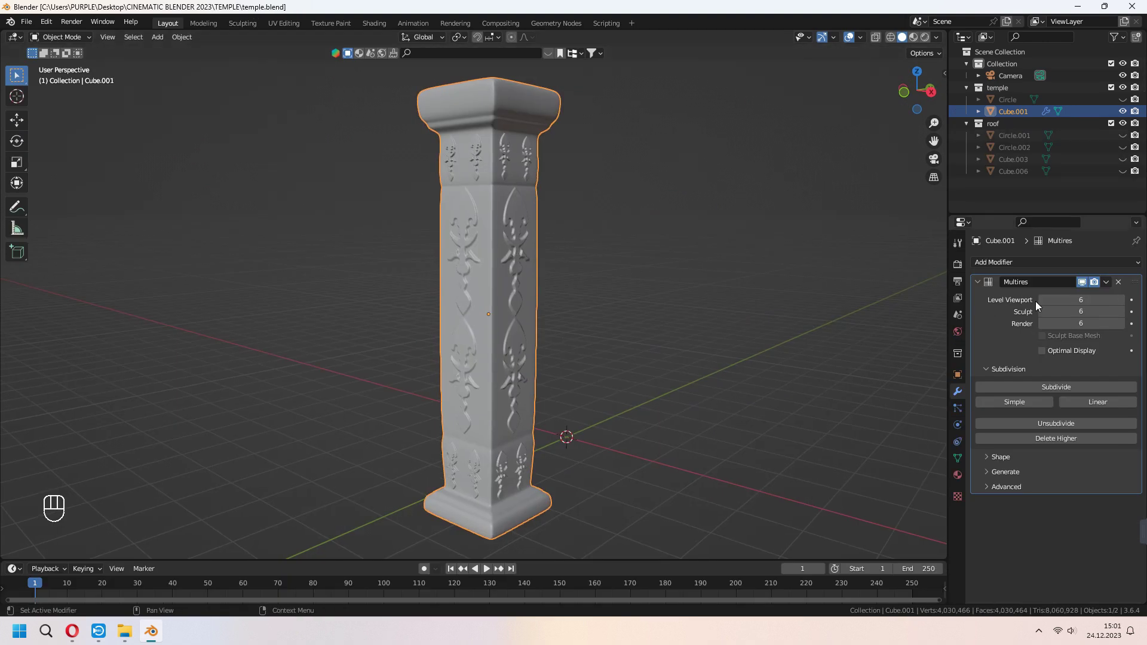
left_click(1040, 299)
left_click(1042, 298)
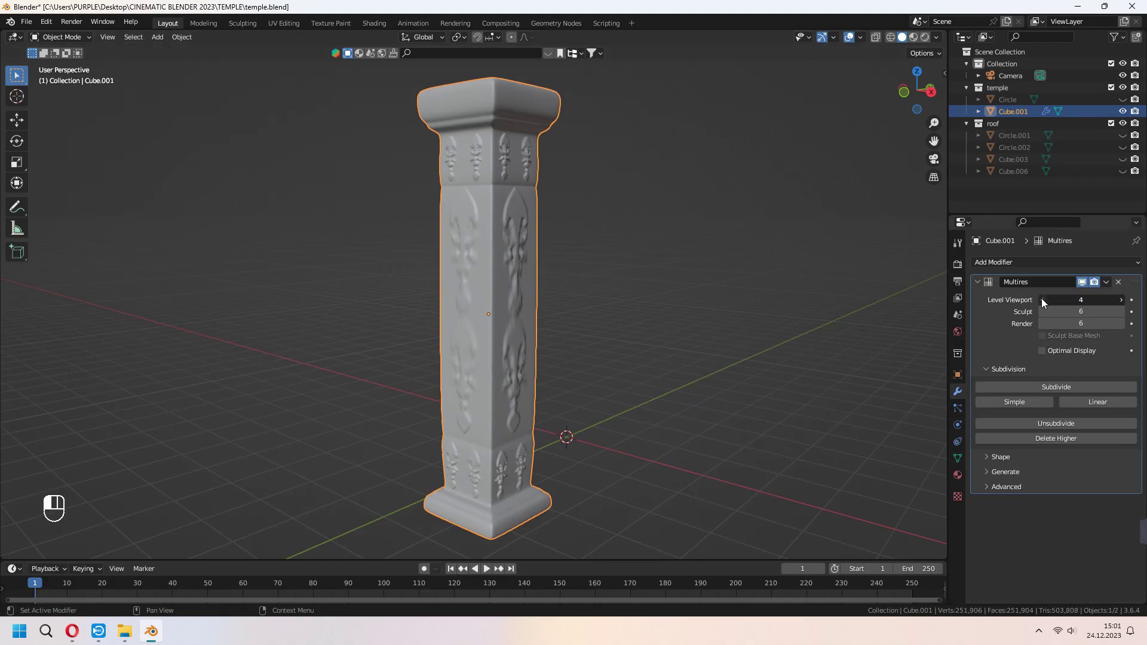
left_click(1041, 298)
left_click(1042, 299)
type("0")
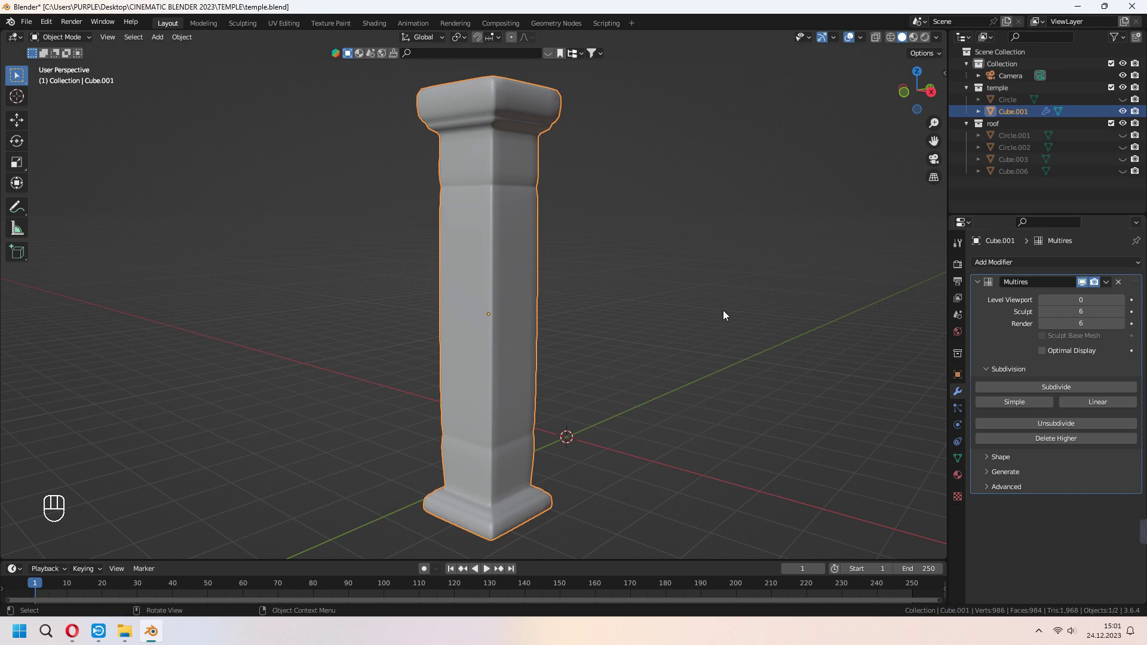
In Edit Mode, mark the edge loops around the pillar base as seams
key("Tab")
scroll(529, 325, "up", 3)
middle_click_drag(529, 325, 530, 263)
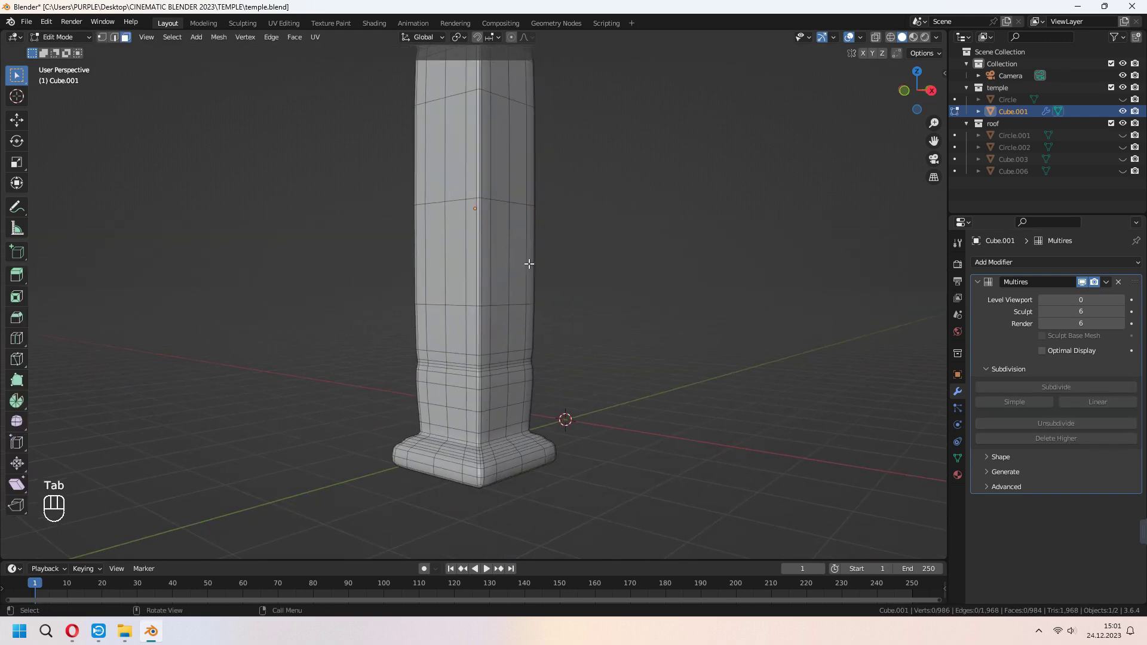
scroll(520, 308, "up", 2)
scroll(525, 215, "up", 3)
left_click(502, 319, "alt")
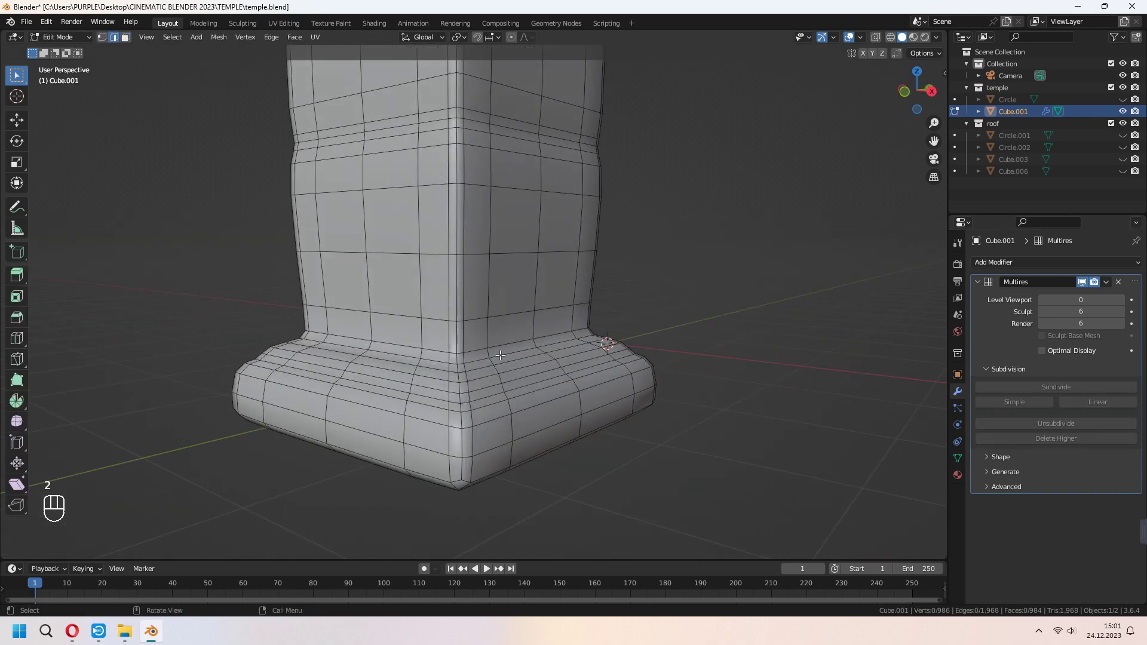
mouse_move(503, 319)
middle_mouse_down()
mouse_move(500, 363)
mouse_move(495, 180)
mouse_move(499, 198)
mouse_move(224, 455)
mouse_move(573, 358)
middle_mouse_up()
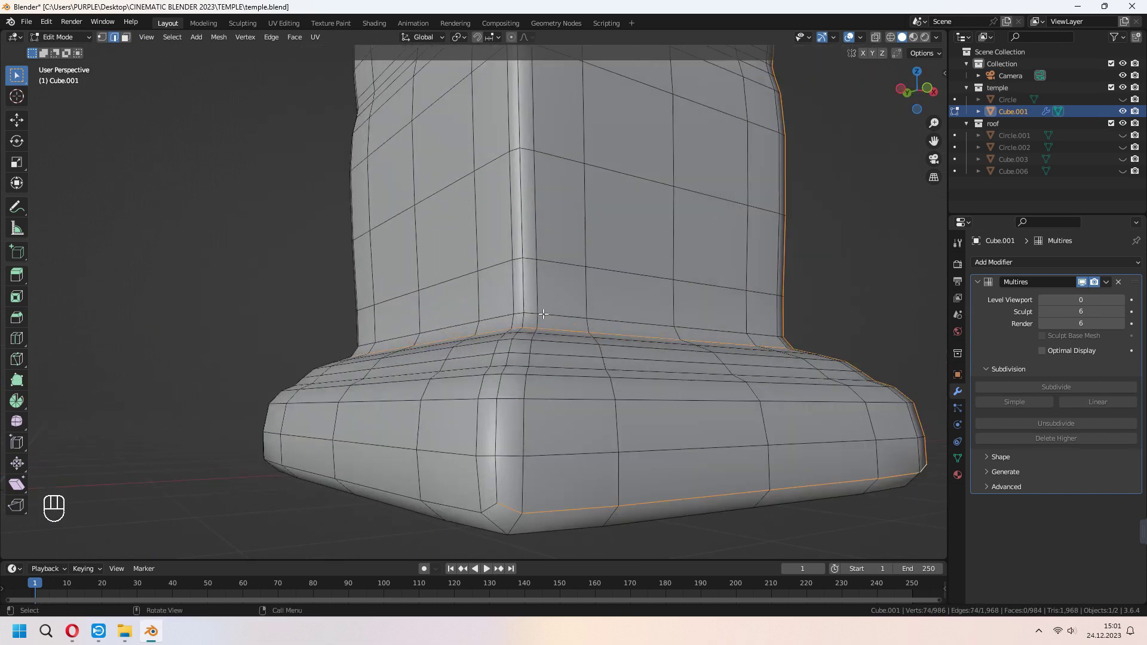
left_click(644, 400, "alt+shift")
left_click(668, 421, "alt+shift")
right_click(537, 379)
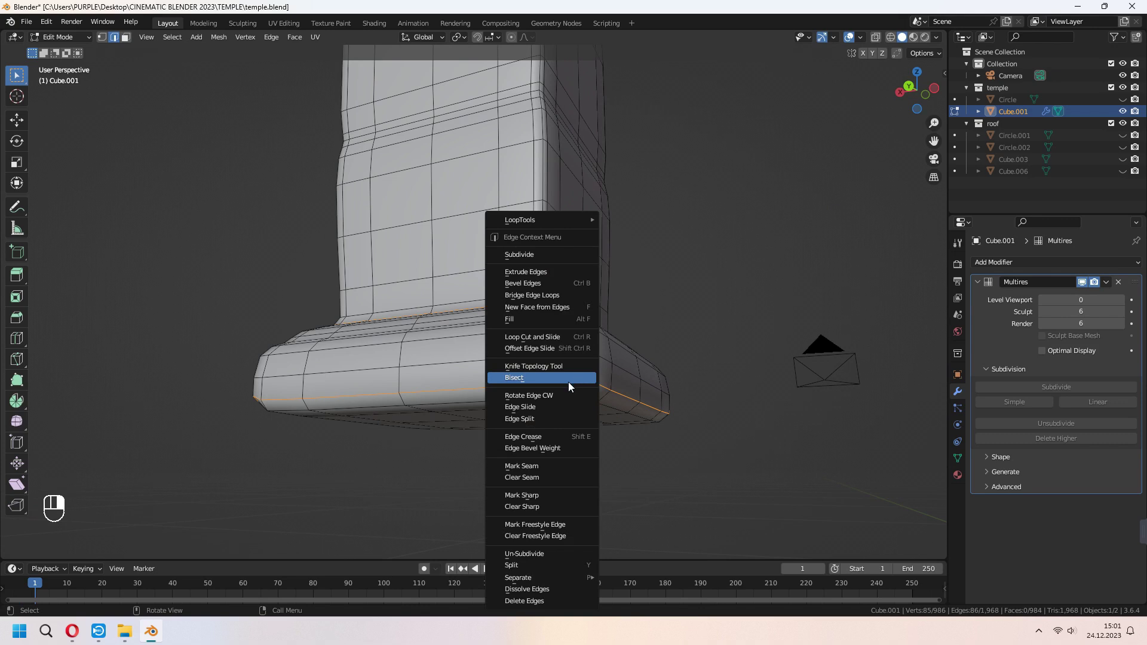
left_click(547, 465)
Select an edge at the pillar top and a vertical corner loop
mouse_move(550, 451)
middle_mouse_down()
mouse_move(668, 240)
mouse_move(648, 314)
mouse_move(596, 258)
mouse_move(528, 301)
middle_mouse_up()
left_click(528, 302)
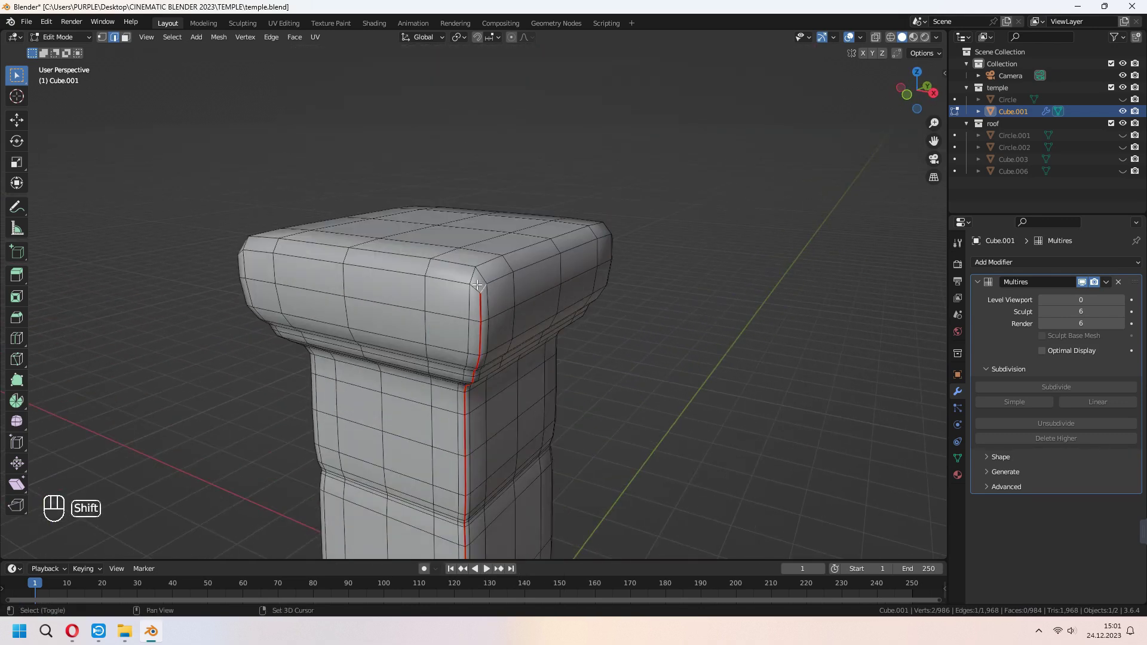
mouse_move(420, 299)
middle_mouse_down()
mouse_move(594, 328)
mouse_move(607, 258)
mouse_move(541, 279)
mouse_move(558, 235)
middle_mouse_up()
left_click(607, 258, "alt+shift")
scroll(559, 235, "down", 3)
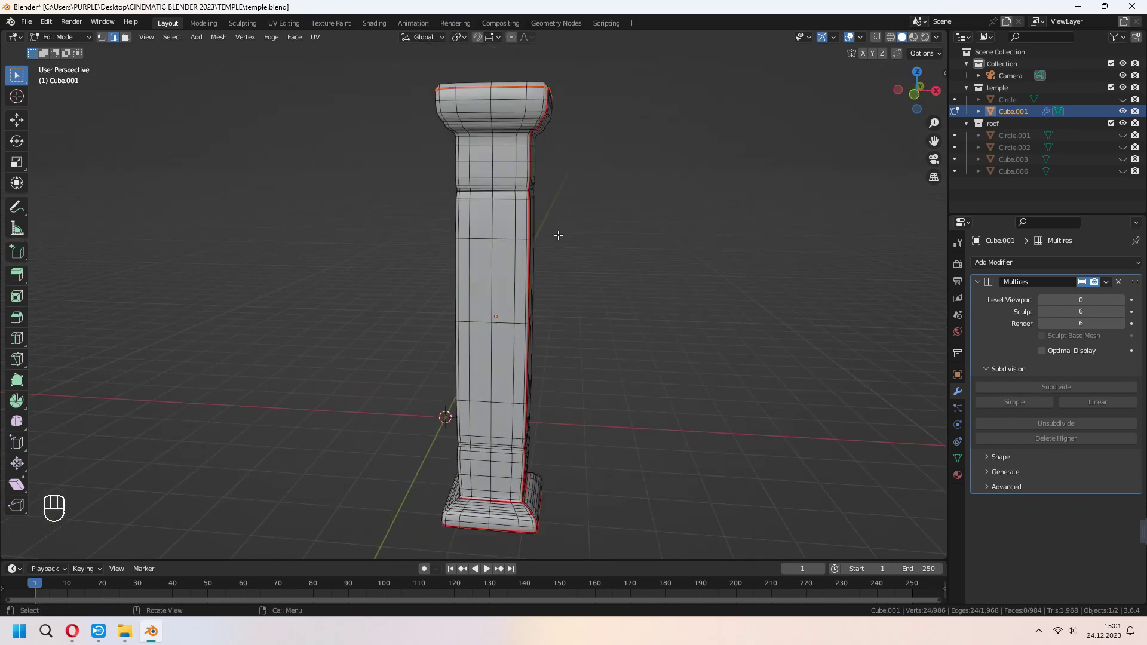
Select the whole pillar mesh and unwrap it in the UV Editing workspace
left_click(283, 23)
key("a")
scroll(745, 277, "up", 3)
key("u")
left_click(744, 276)
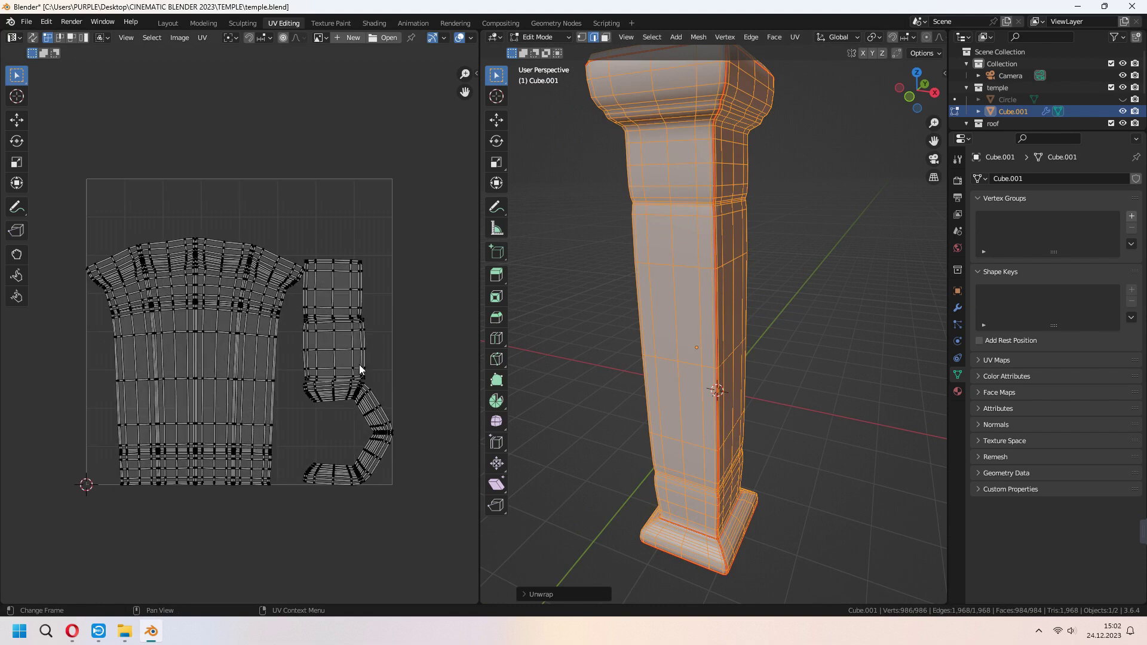
middle_click_drag(609, 306, 684, 398)
scroll(684, 398, "up", 3)
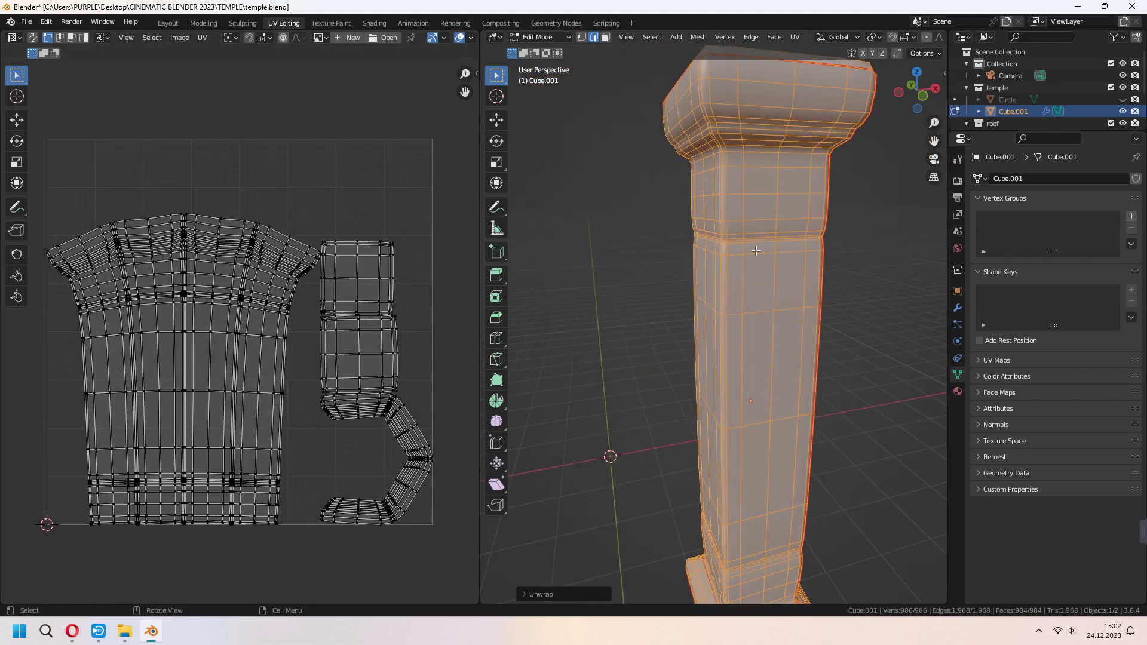
scroll(755, 251, "down", 3)
middle_click_drag(755, 251, 772, 348)
scroll(771, 348, "up", 4)
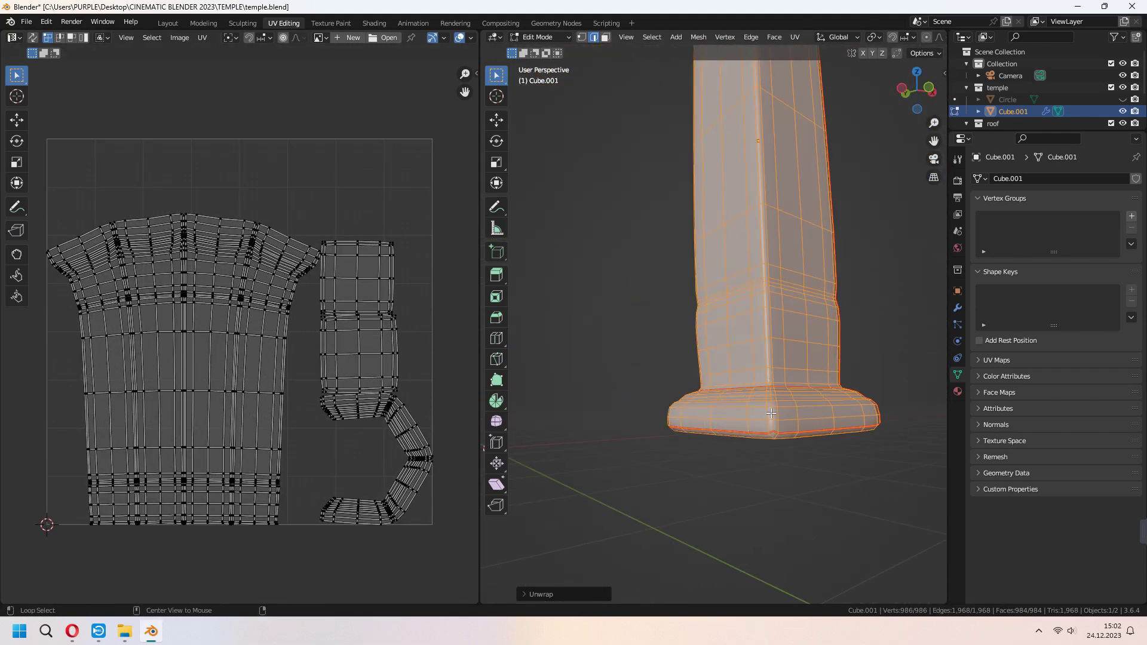
key("alt+a")
key("u")
key("Escape")
key("a")
key("u")
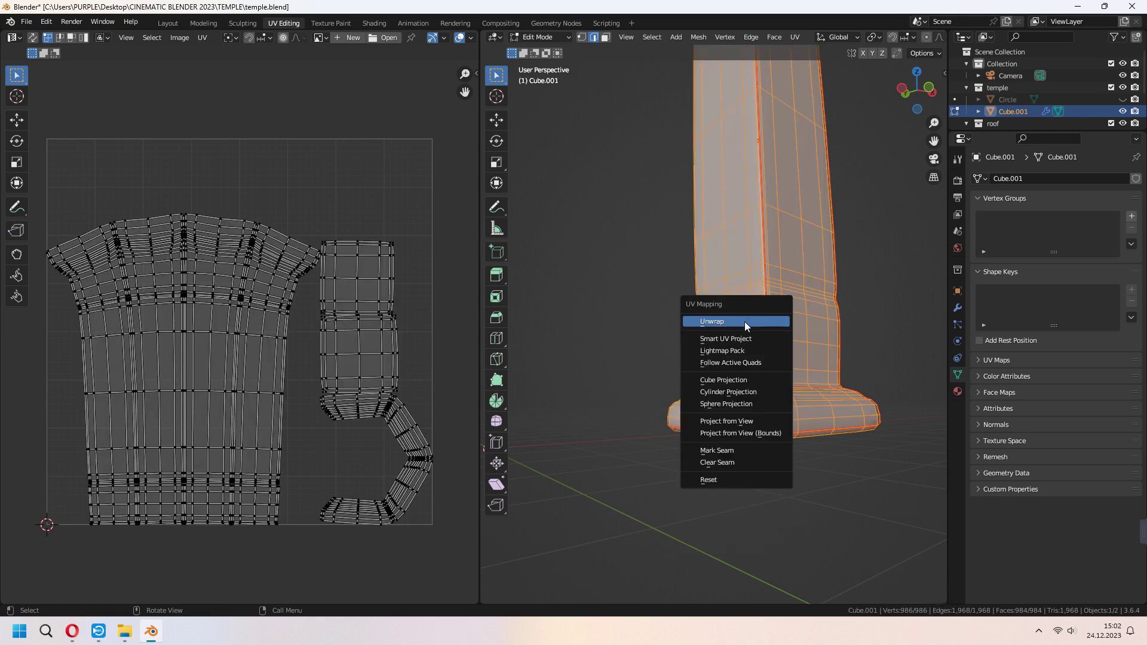
left_click(744, 323)
scroll(715, 437, "down", 3)
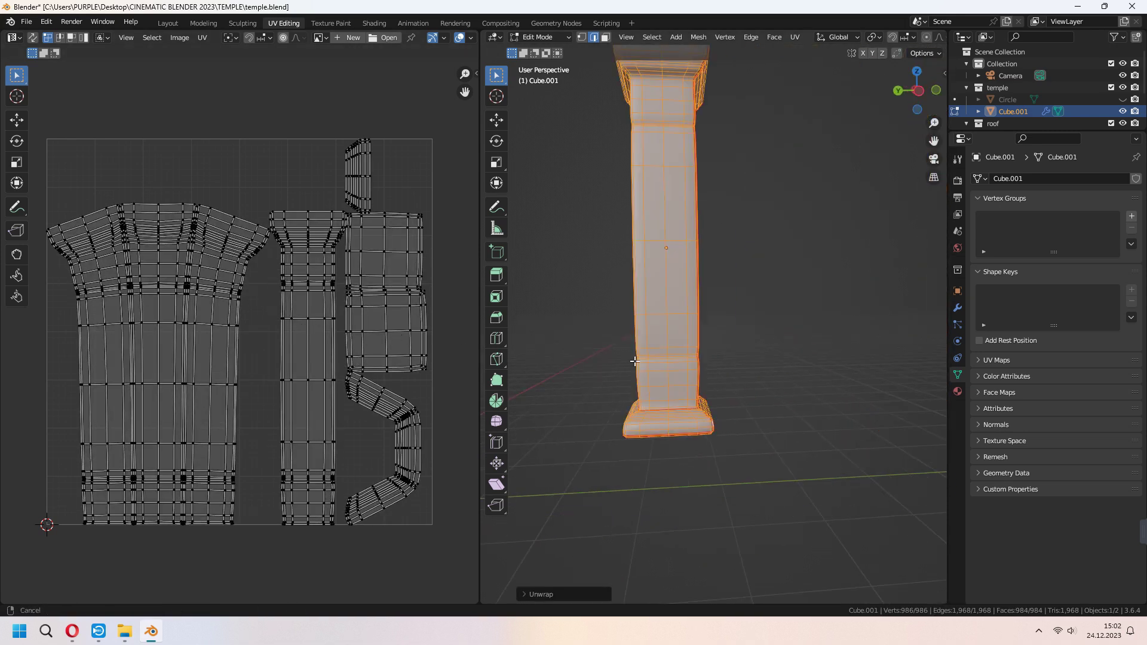
scroll(716, 437, "up", 4)
Mark the pillar's base edge loop as a seam and re-unwrap the mesh into vertical strips
middle_click_drag(714, 437, 781, 440)
scroll(715, 437, "down", 1)
left_click(708, 472, "alt")
scroll(719, 422, "down", 2)
scroll(748, 421, "up", 3)
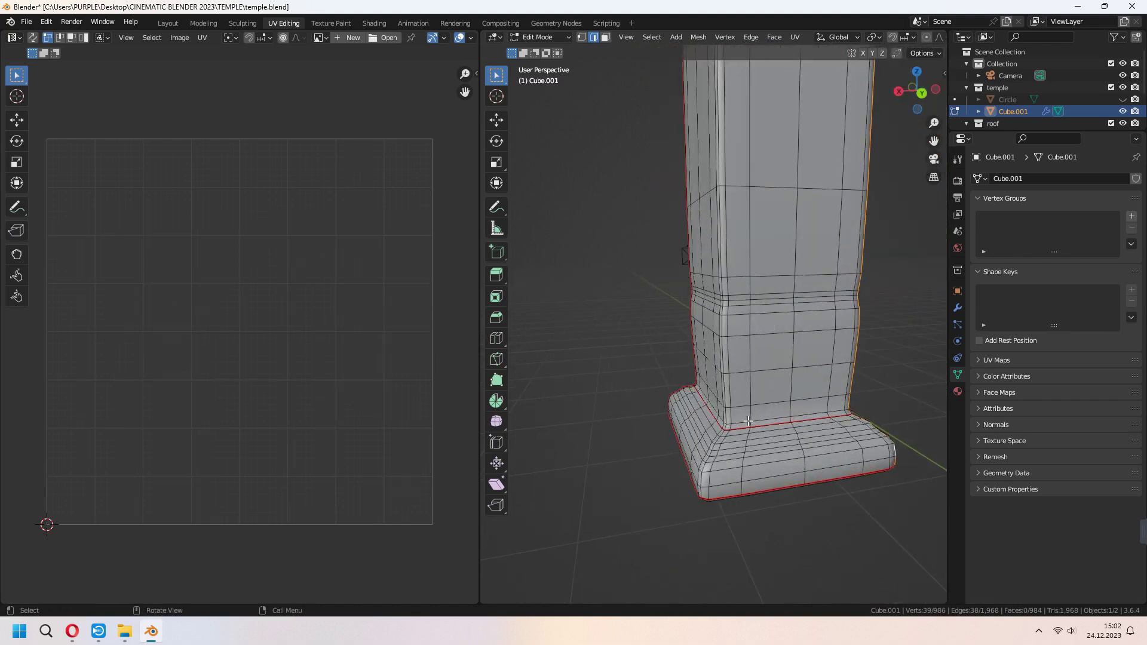
right_click(702, 482)
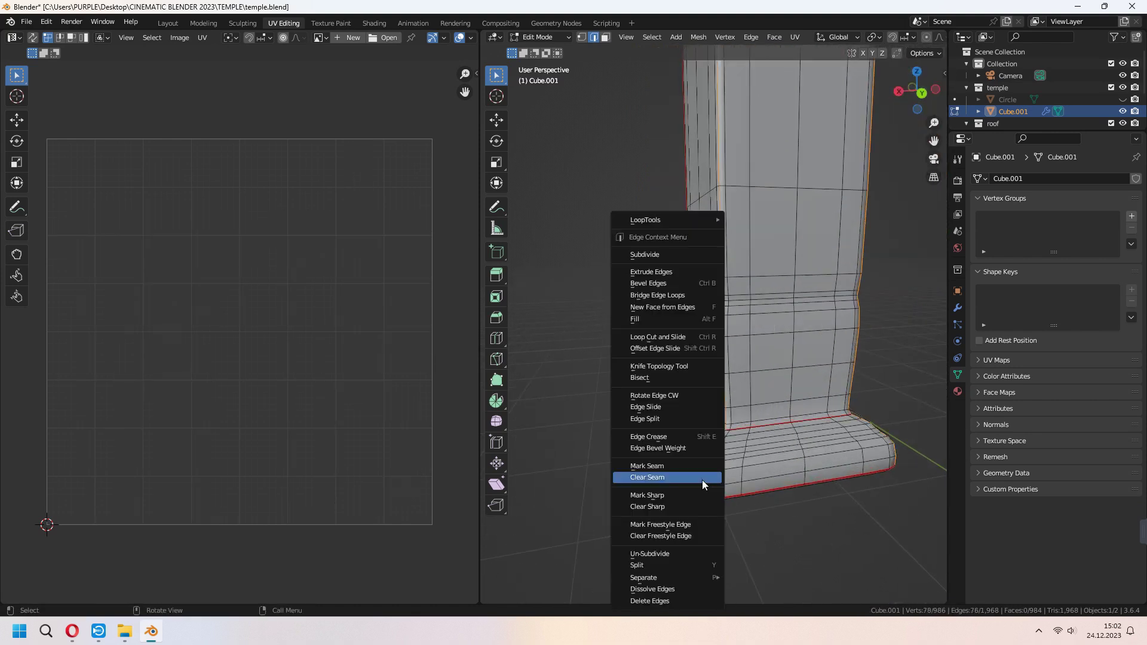
left_click(688, 467)
key("a")
key("u")
left_click(828, 318)
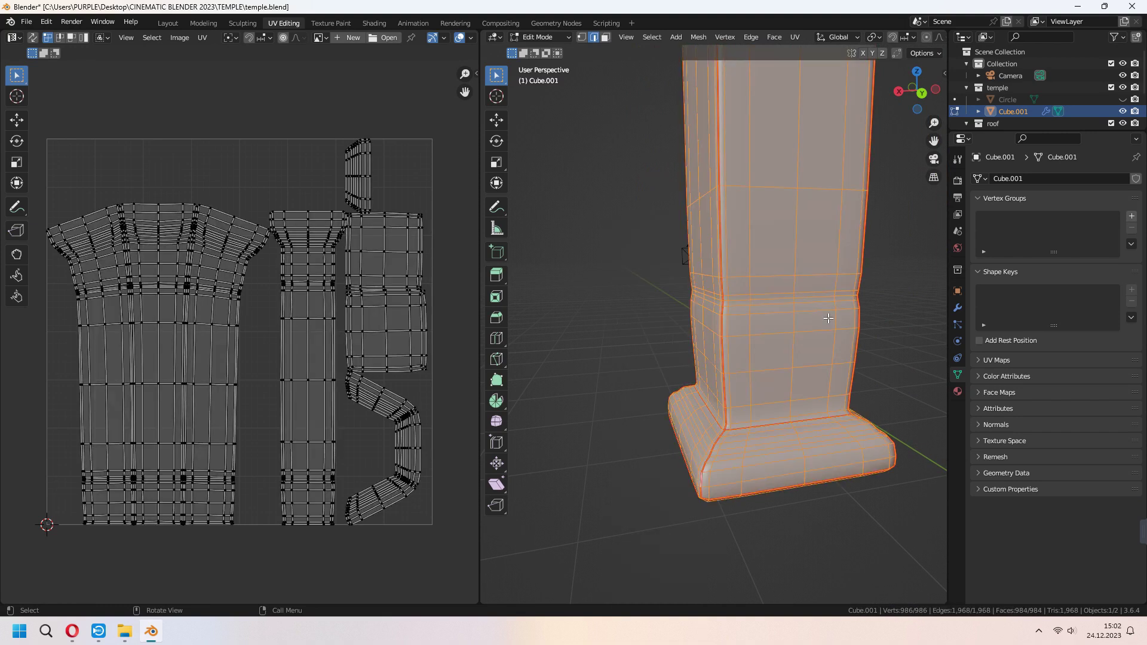
key("u")
left_click(805, 320)
scroll(436, 342, "down", 1)
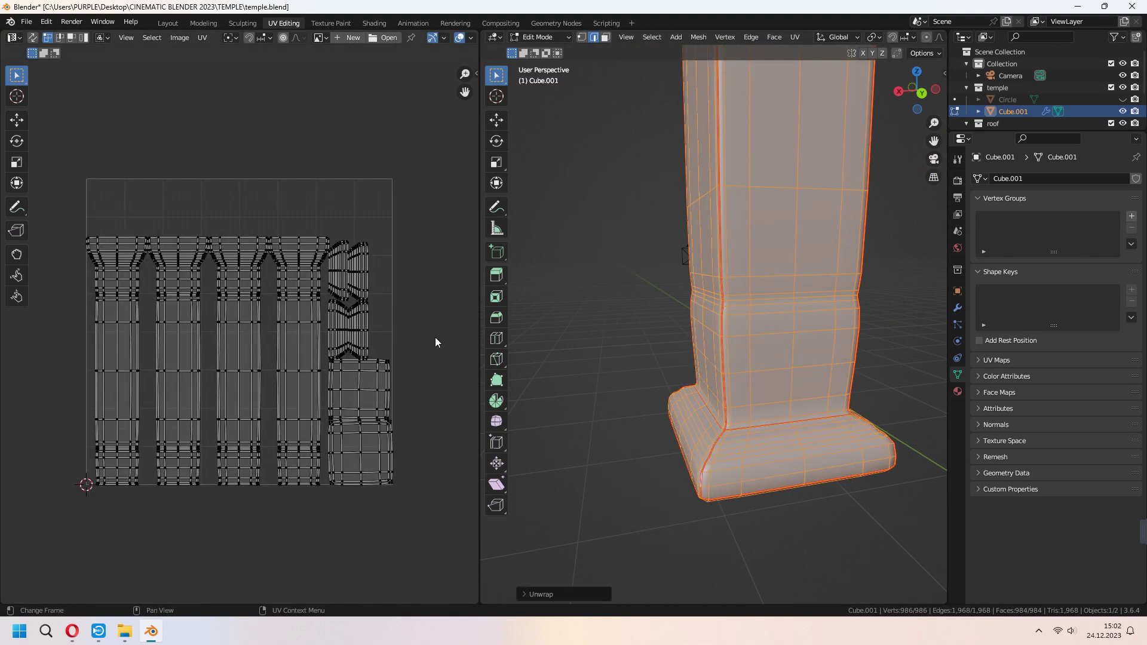
scroll(822, 310, "down", 3)
middle_click_drag(822, 309, 770, 269)
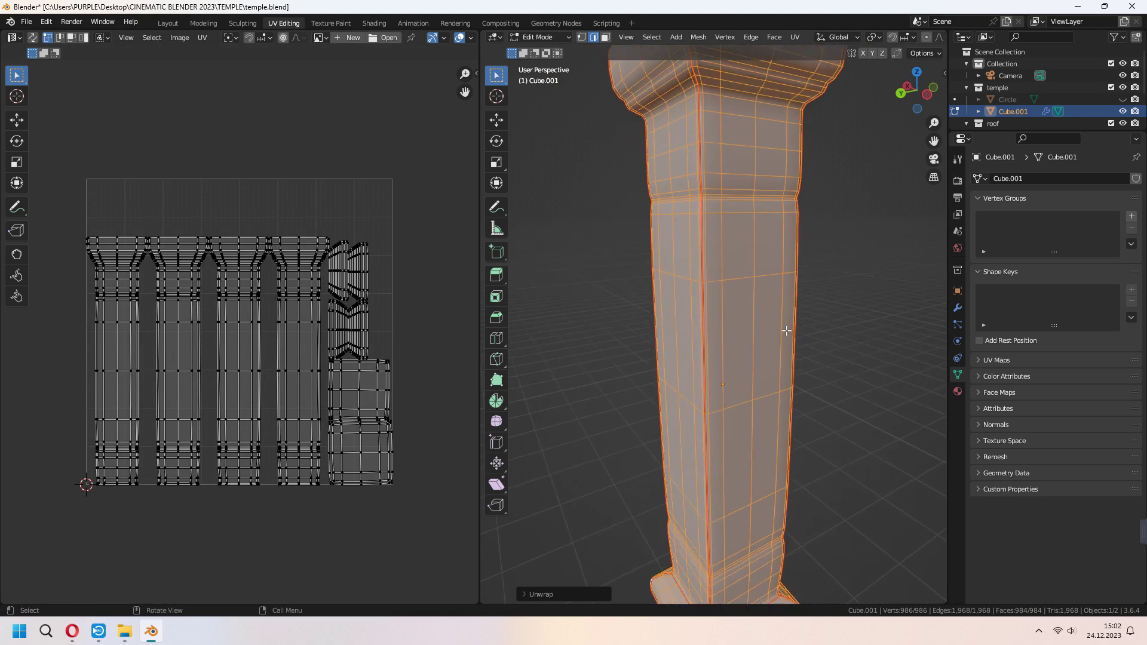
left_click(167, 22)
Save the blend file and give the pillar a new material in the Shading workspace
key("KP_1")
key("ctrl+s")
middle_click_drag(784, 343, 639, 321)
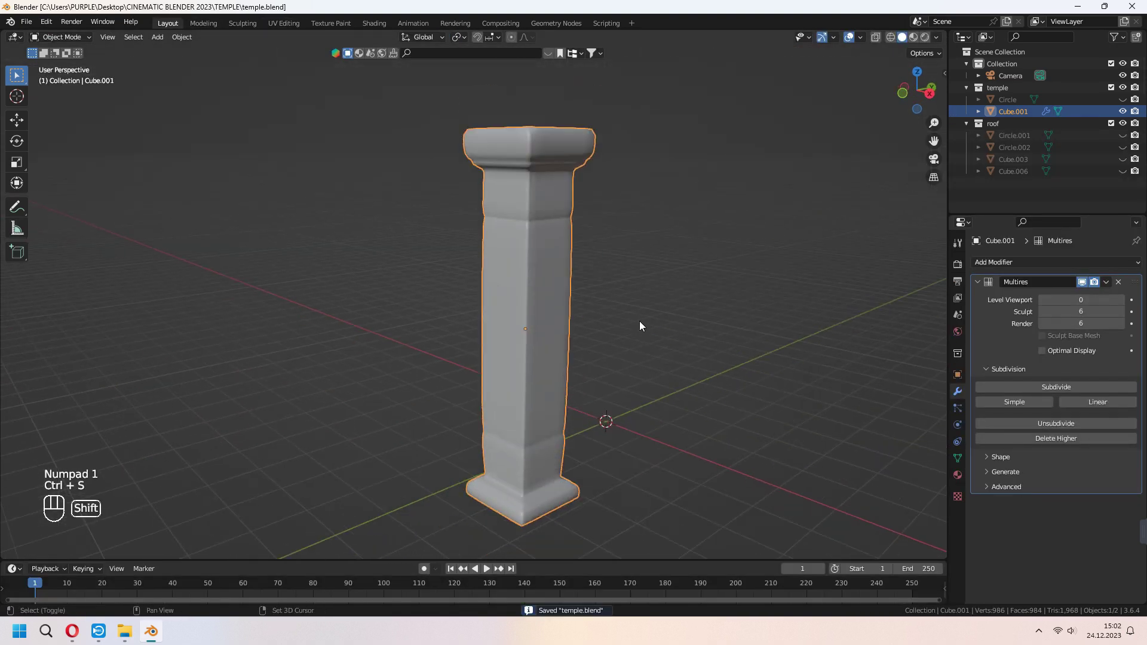
left_click(379, 24)
mouse_move(716, 215)
middle_mouse_down("shift")
mouse_move(620, 350)
mouse_move(680, 274)
middle_mouse_up("shift")
left_click(587, 364)
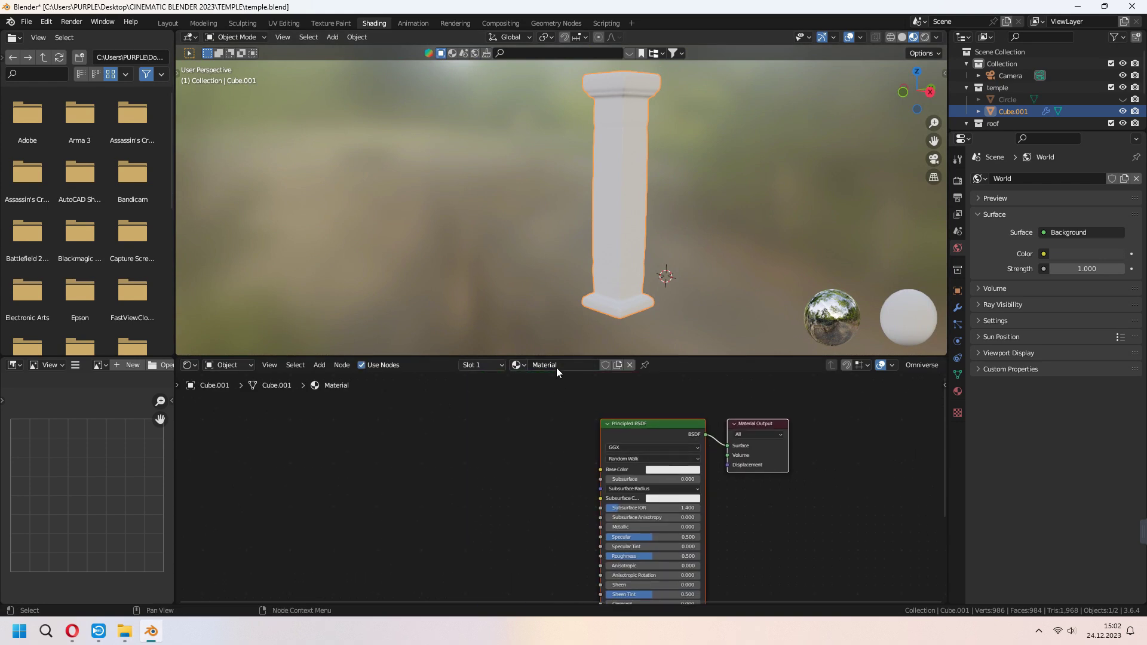
Add an Image Texture node and start a new normal_column image for it
key("shift+a")
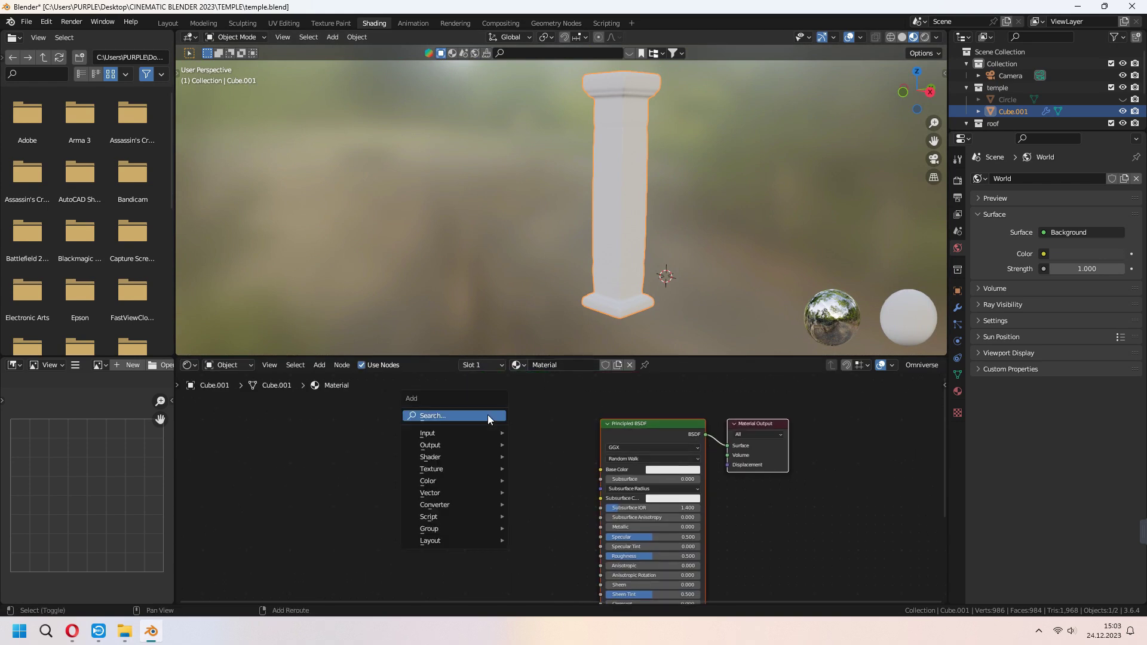
left_click(488, 415)
key("Return")
left_click(519, 458)
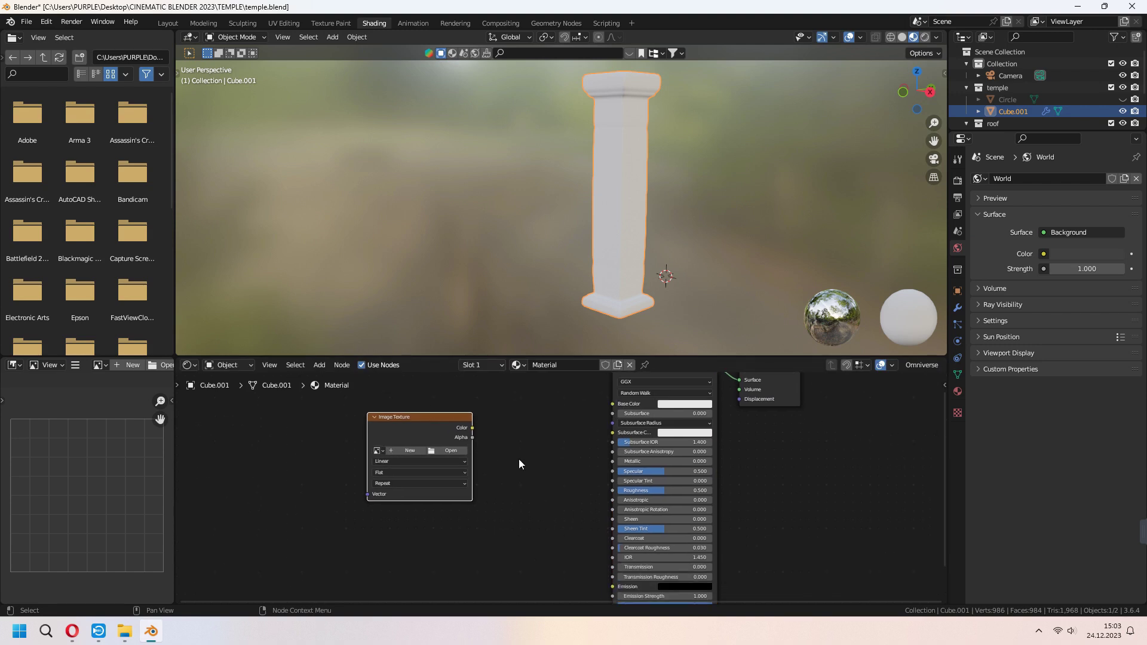
left_click(414, 418)
left_click(408, 463)
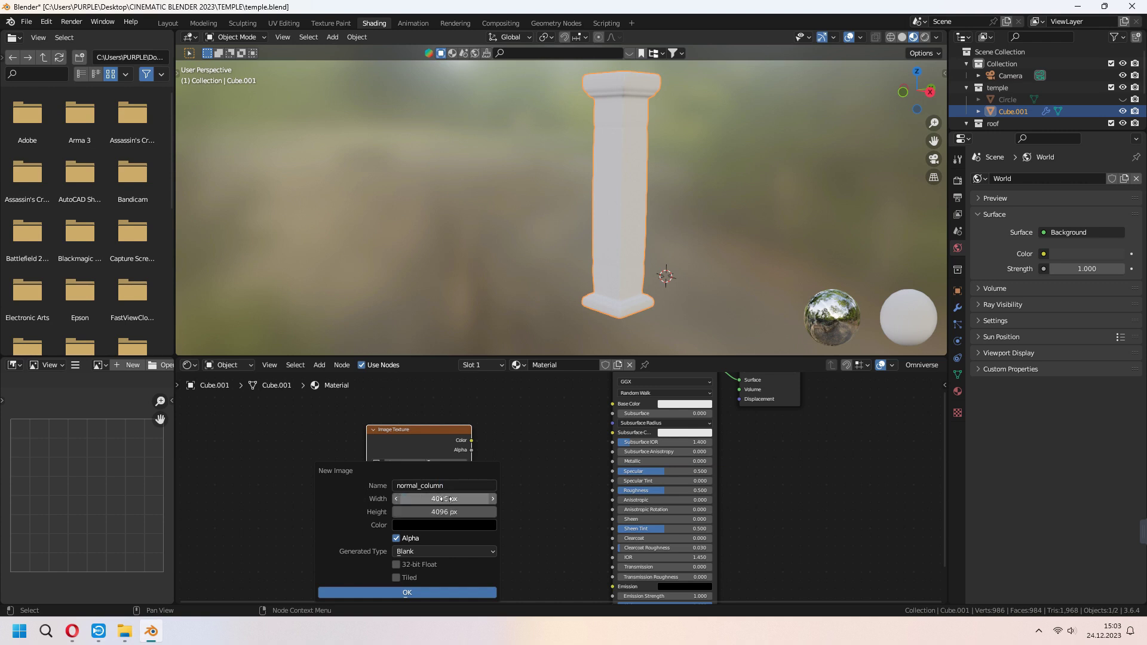
Confirm the normal_column image, set it to Non-Color and show it framed in the image editor
left_click(388, 591)
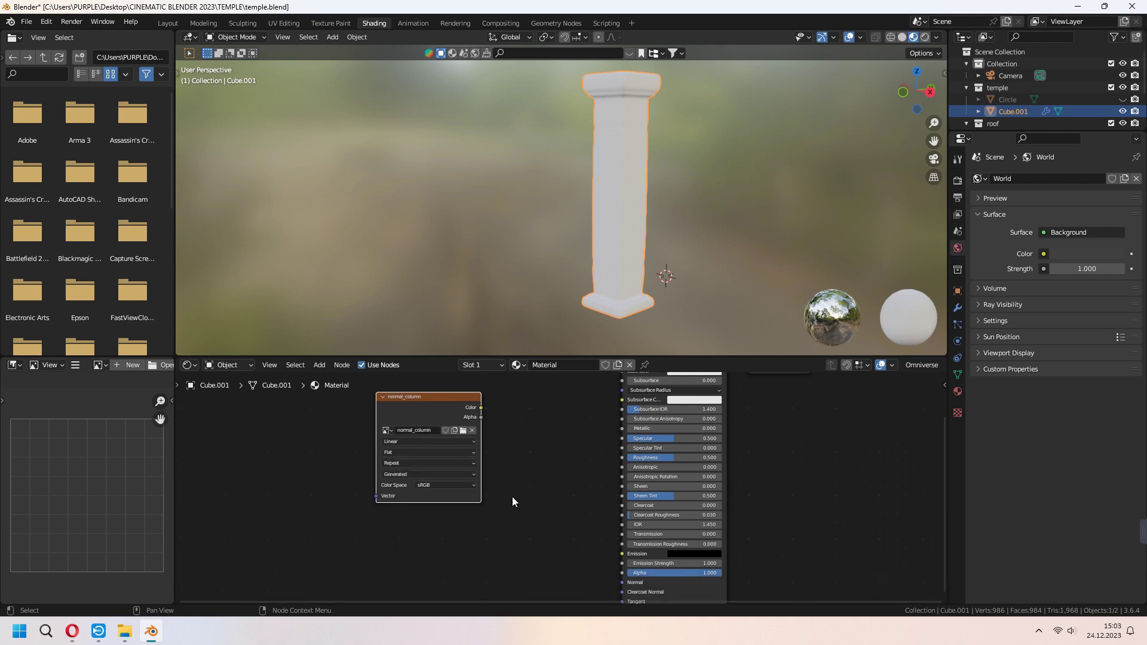
scroll(511, 497, "up", 2)
left_click(437, 485)
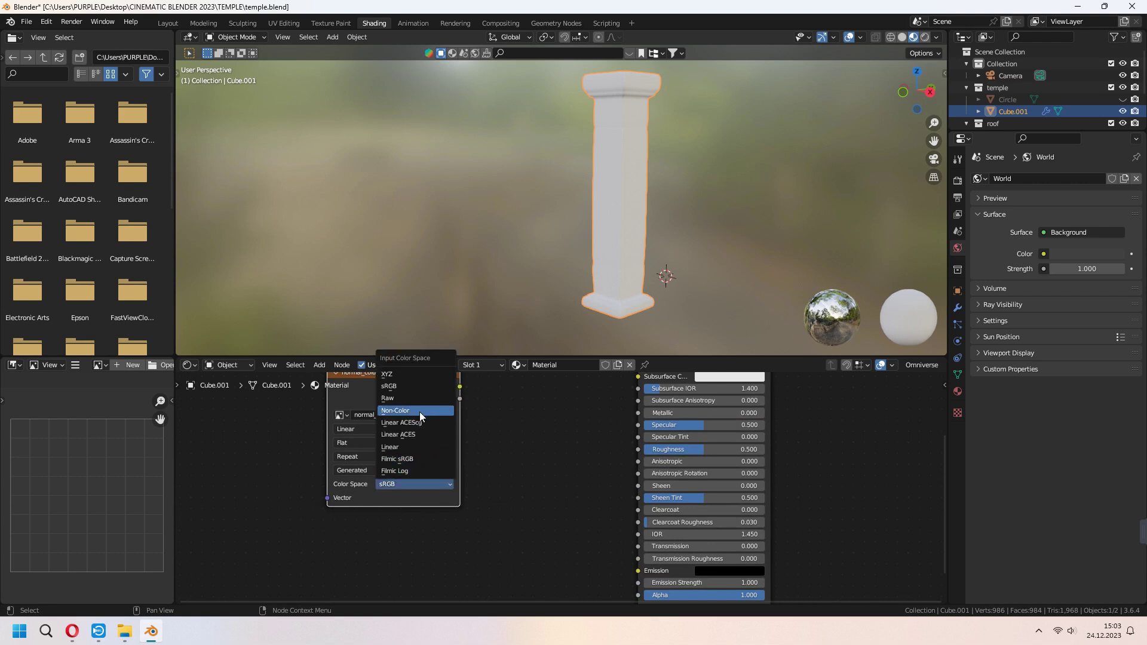
left_click(419, 412)
middle_click_drag(424, 419, 601, 516)
scroll(597, 459, "down", 1)
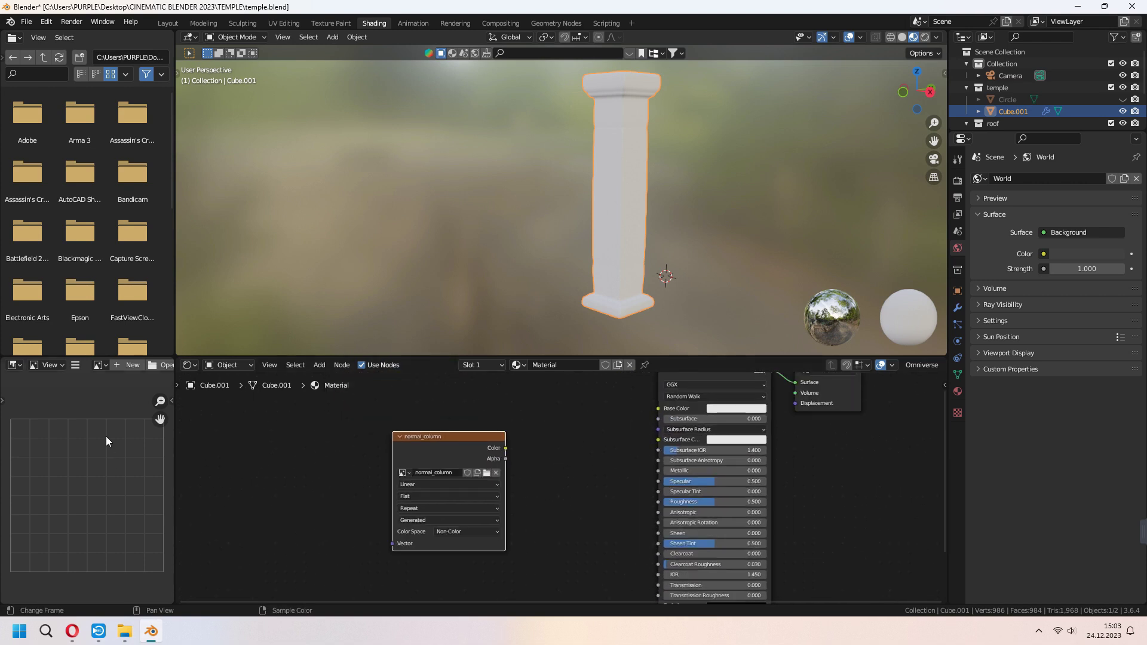
left_click(99, 365)
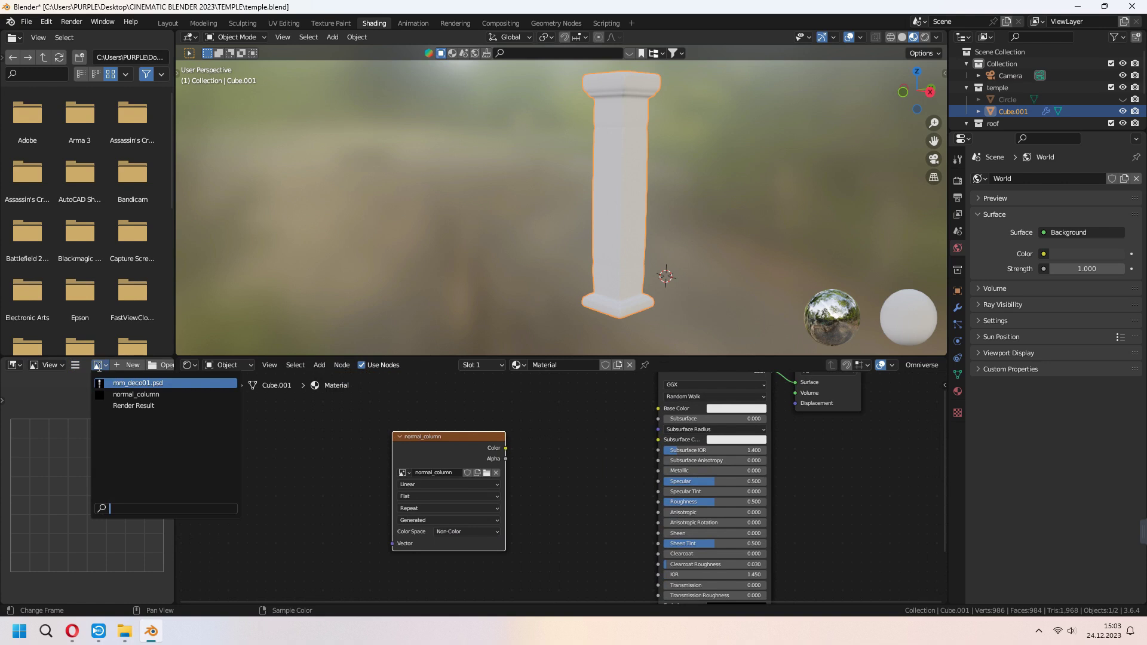
left_click(127, 396)
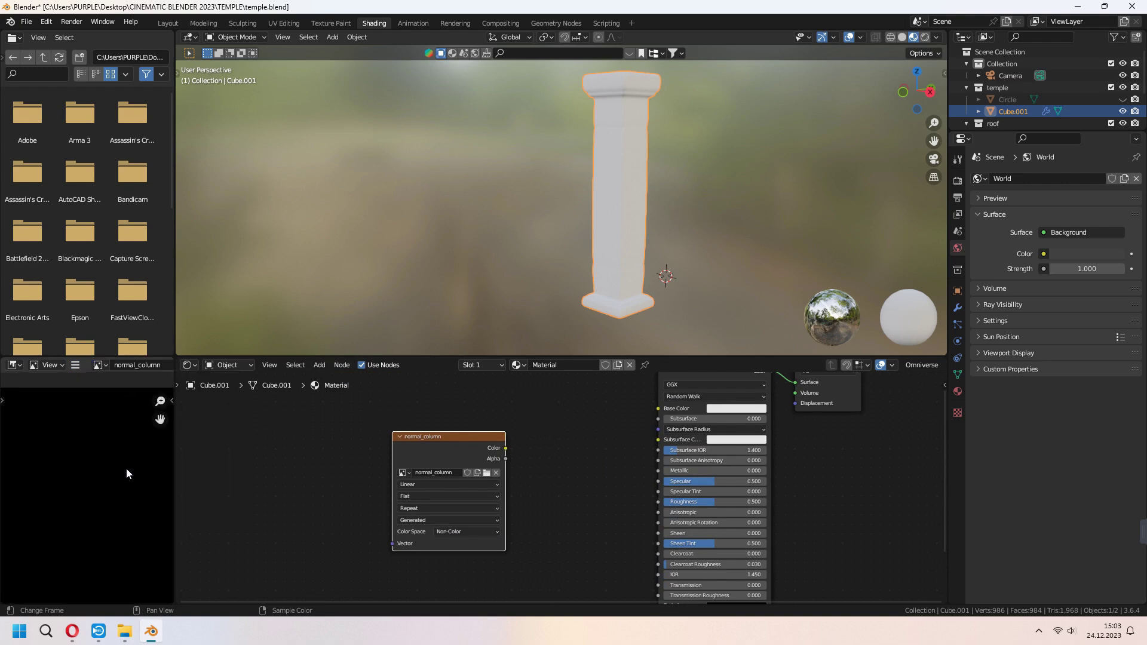
key("Home")
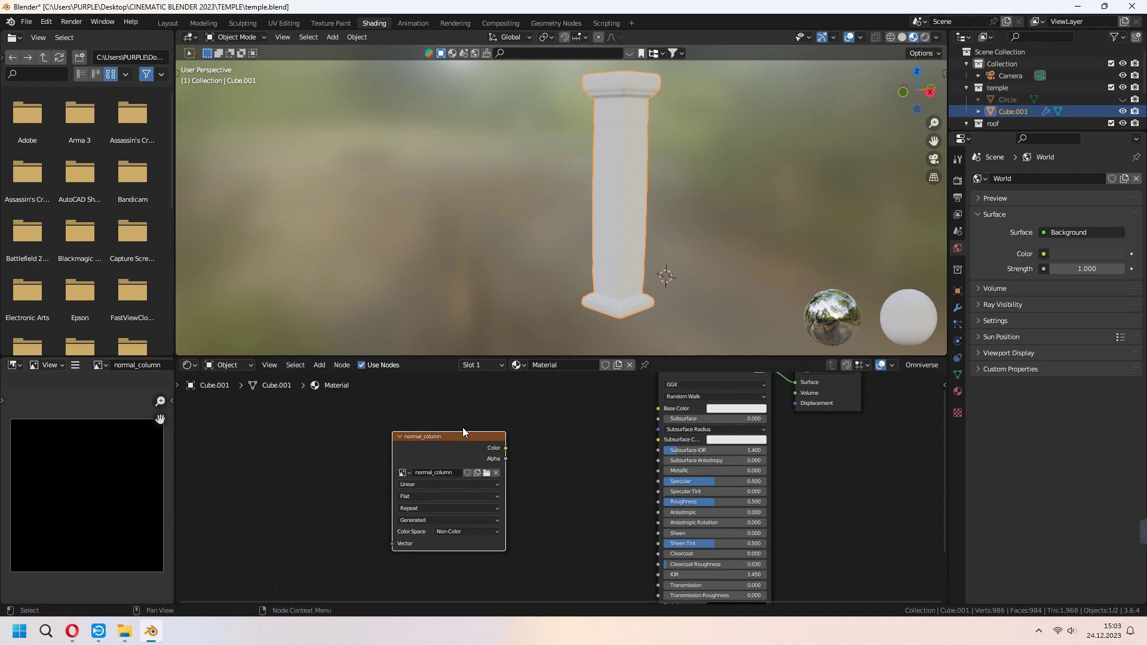
Bake a normal map from the multires detail into normal_column
left_click(957, 180)
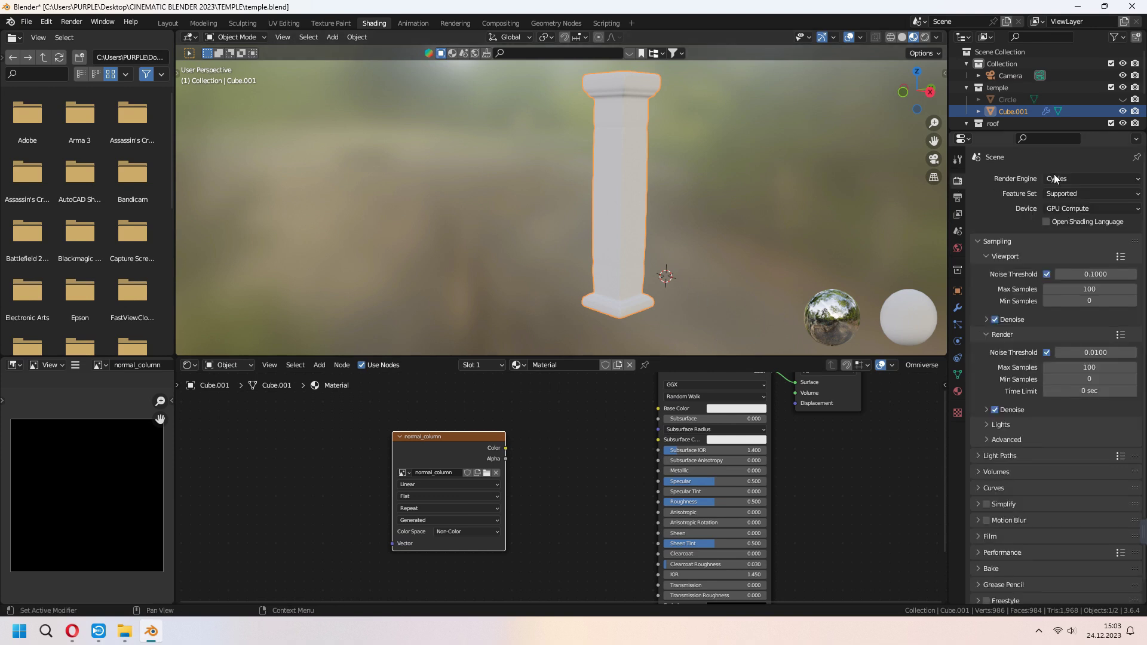
scroll(997, 453, "down", 1)
left_click(980, 547)
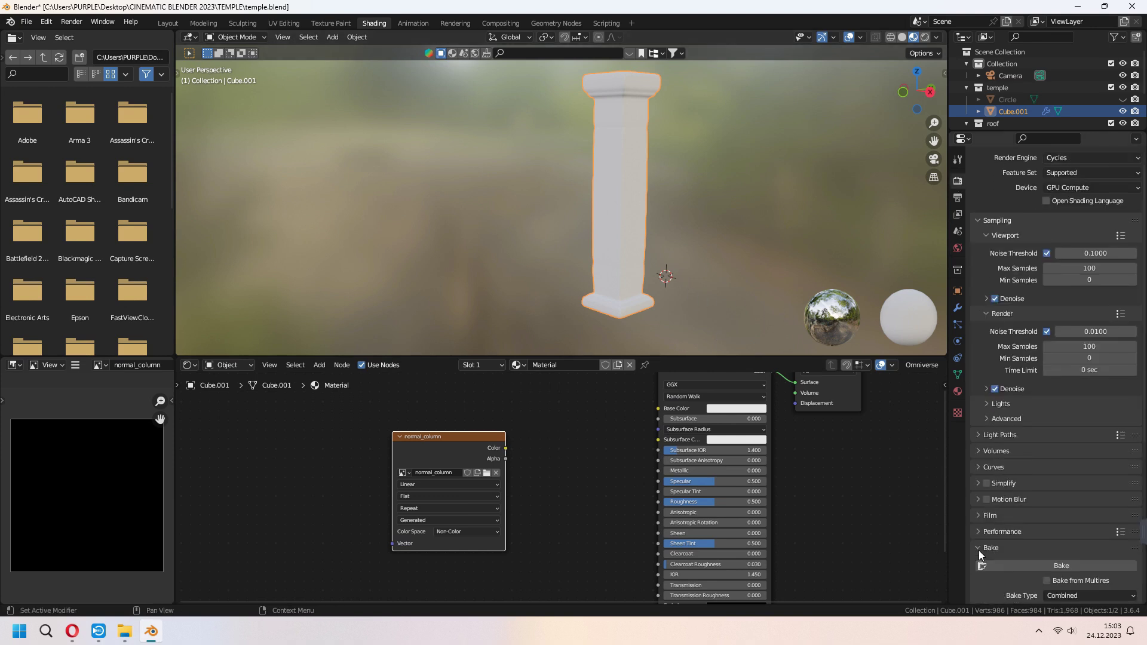
scroll(1038, 460, "down", 1)
scroll(1053, 502, "down", 3)
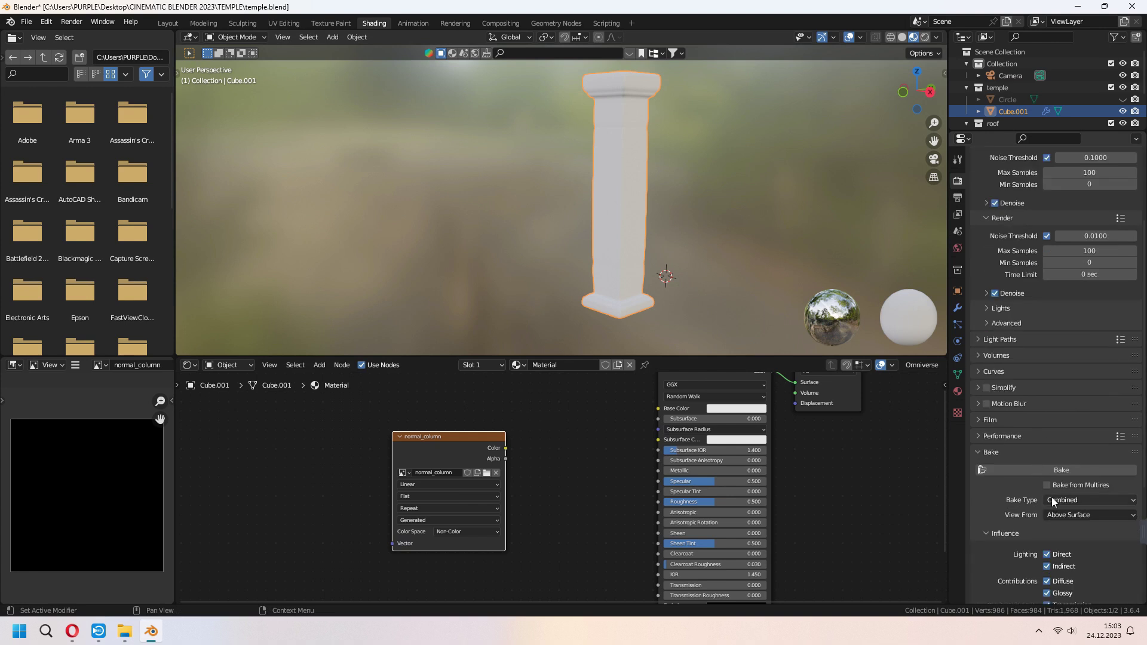
left_click(1051, 485)
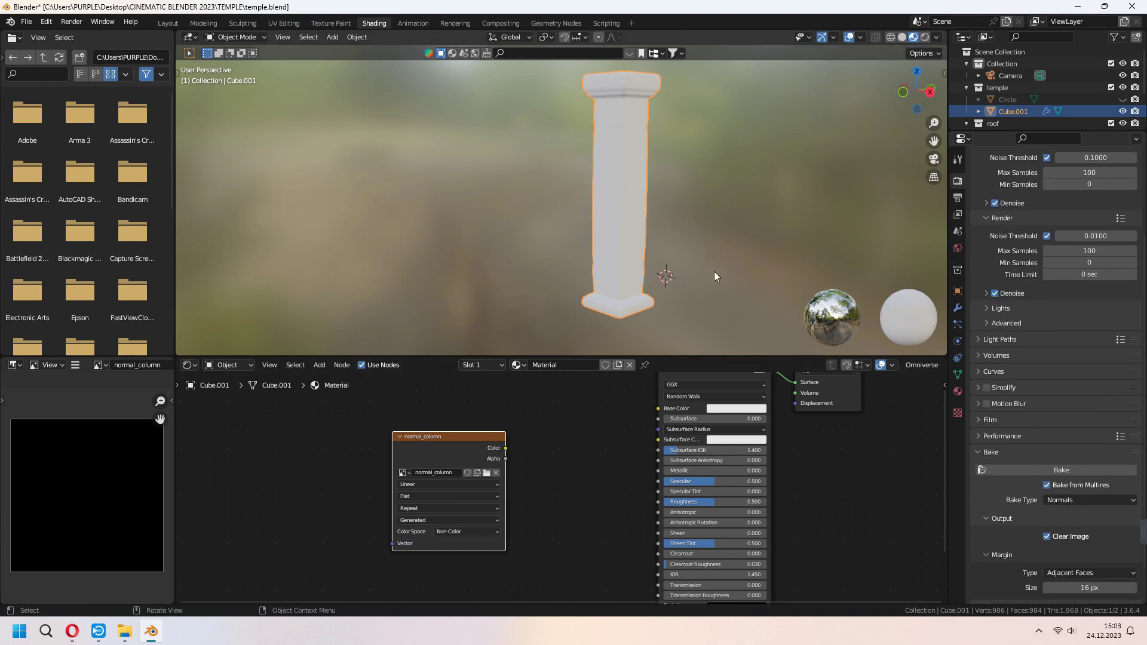
left_click(1026, 466)
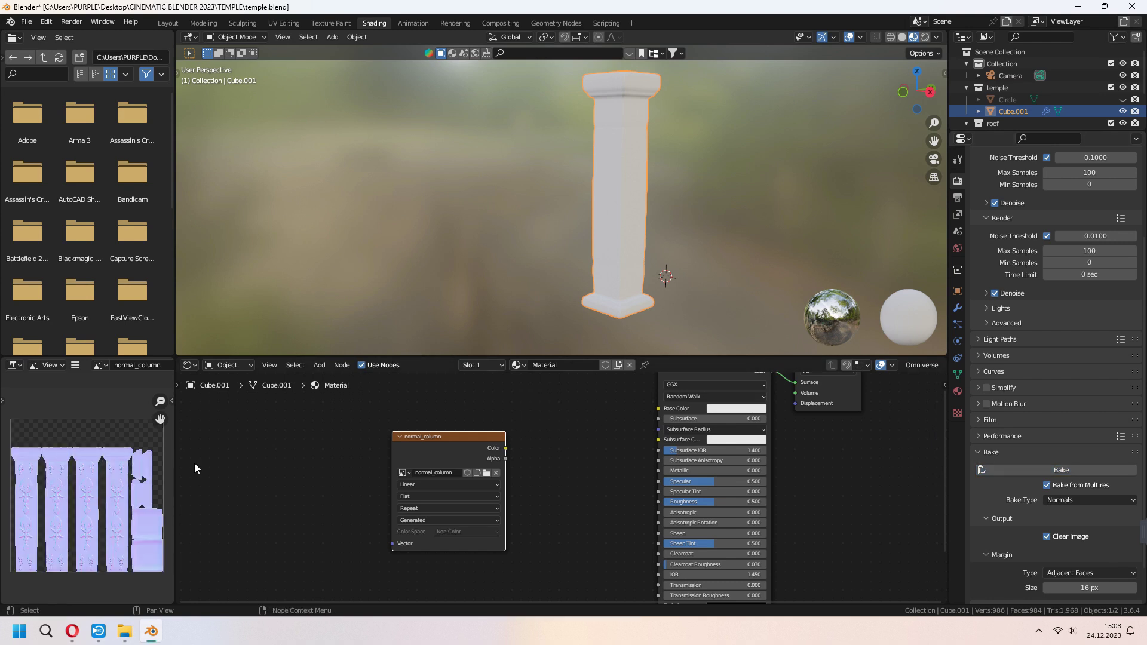
Save a copy of the baked map as normal_column.png in a new folder
left_click_drag(174, 527, 232, 534)
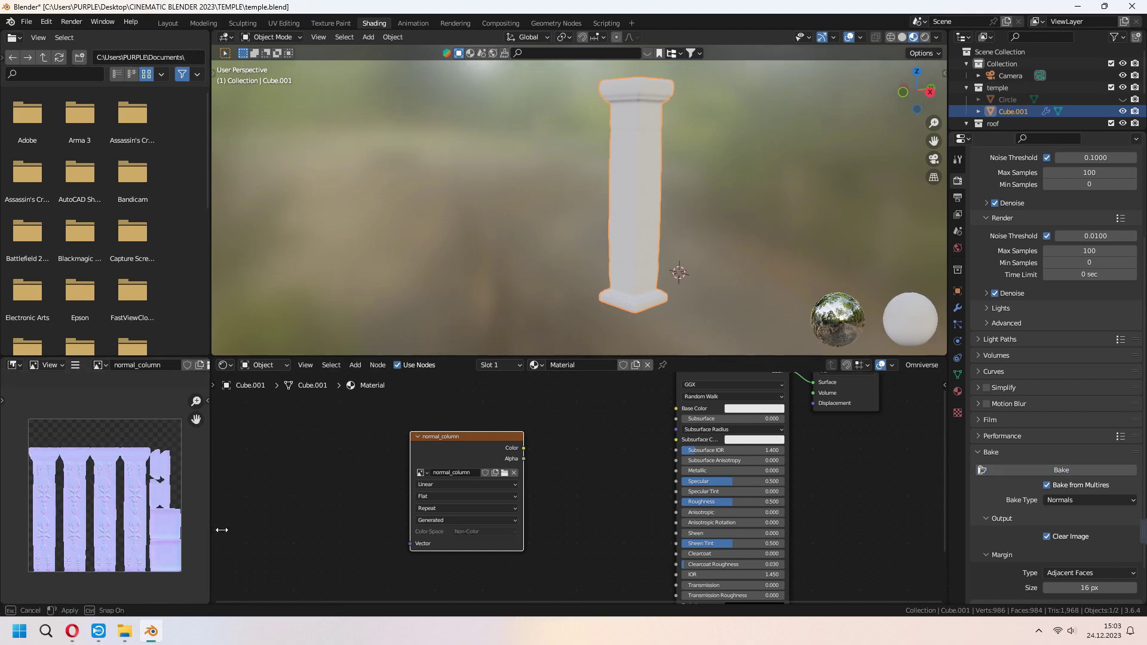
scroll(130, 514, "up", 5)
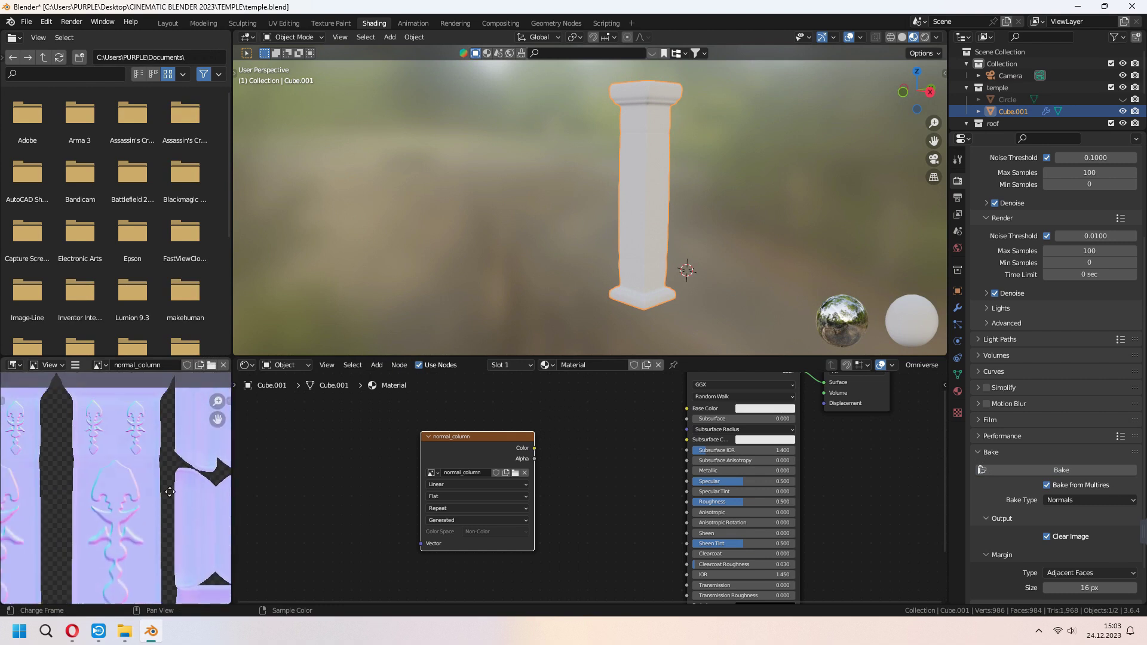
middle_click_drag(129, 513, 149, 454)
scroll(148, 453, "down", 2)
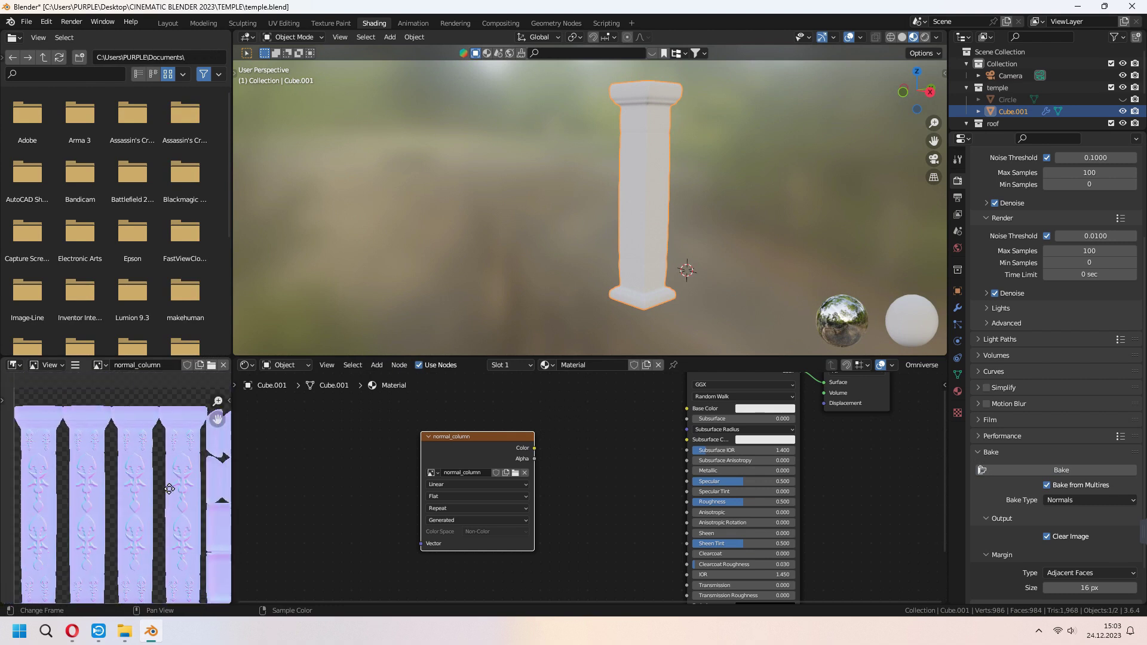
scroll(148, 454, "down", 2)
scroll(148, 453, "down", 1)
left_click(75, 365)
mouse_move(122, 390)
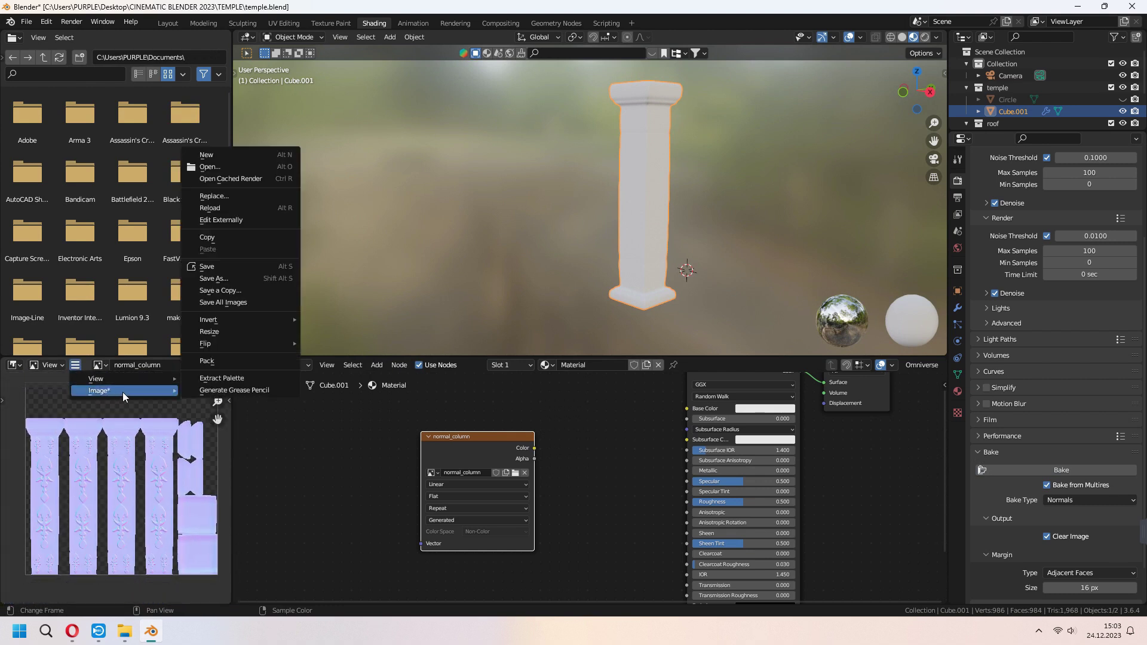
left_click(212, 278)
right_click(475, 266)
left_click(474, 266)
type("BakedTexture")
key("Return")
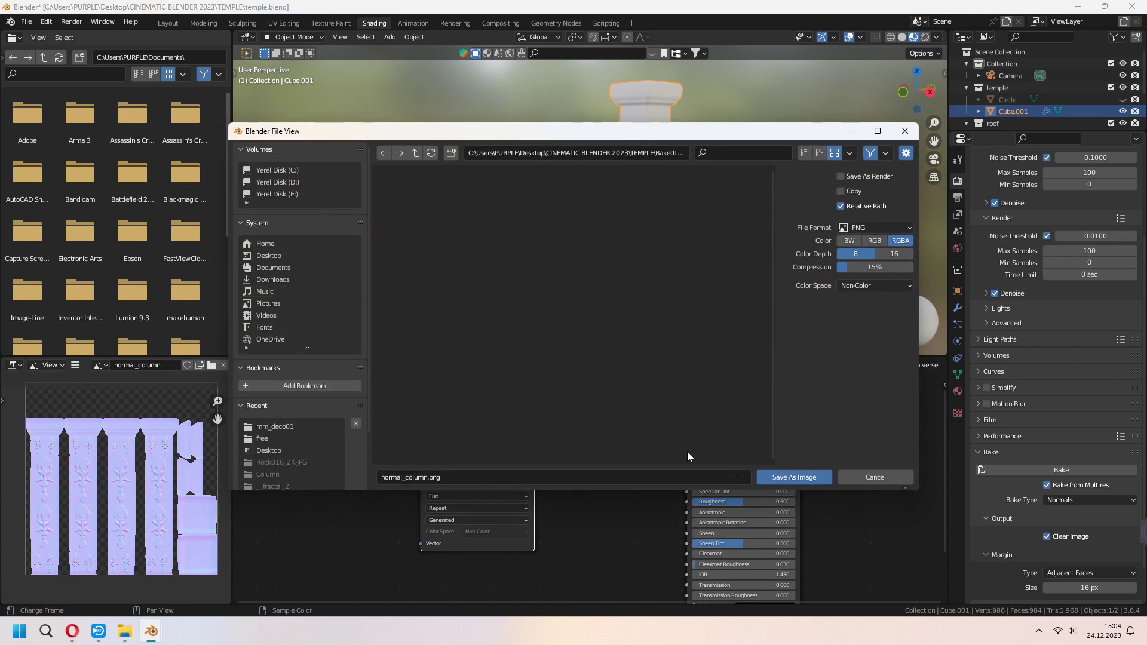
left_click(828, 477)
key("shift+a")
type("nor")
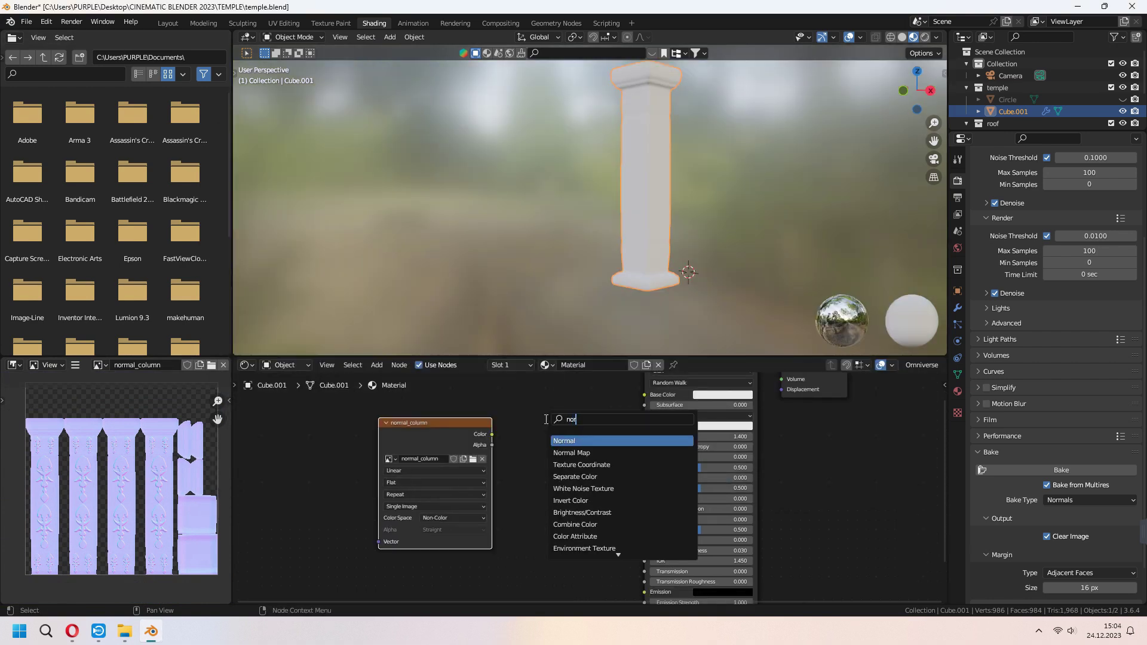
Add a Normal Map node between the texture colour and the shader's Normal input
left_click(570, 452)
left_click(555, 511)
mouse_move(492, 441)
left_mouse_down()
mouse_move(442, 454)
mouse_move(466, 462)
left_mouse_up()
left_click_drag(510, 534, 521, 530)
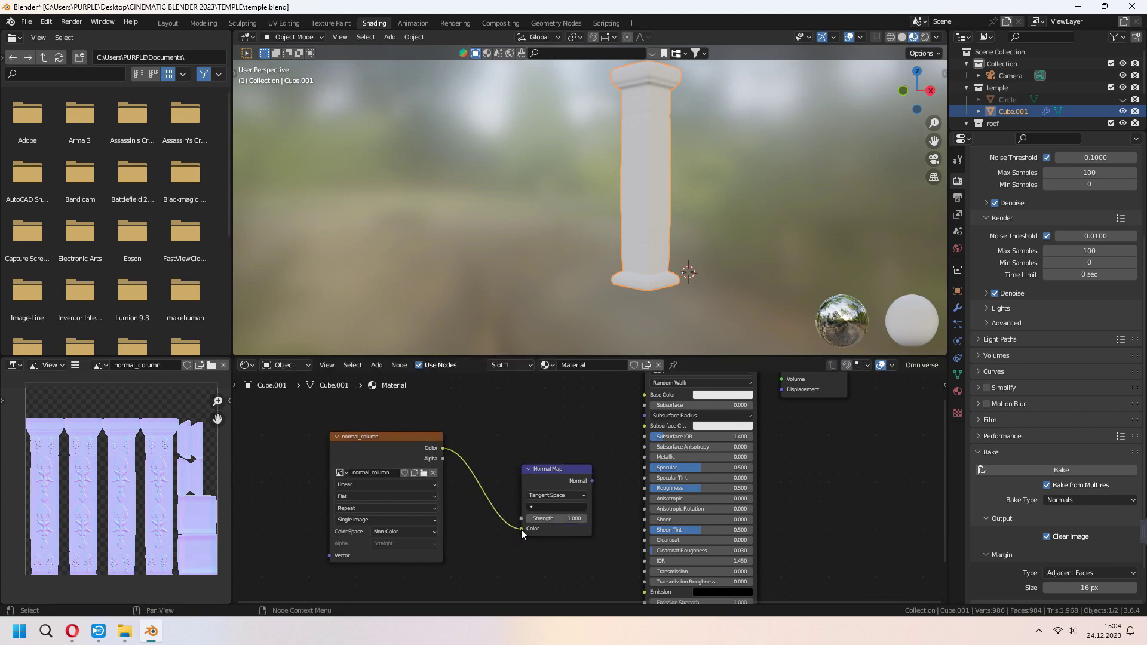
middle_click_drag(627, 535, 604, 452)
left_click_drag(594, 422, 644, 562)
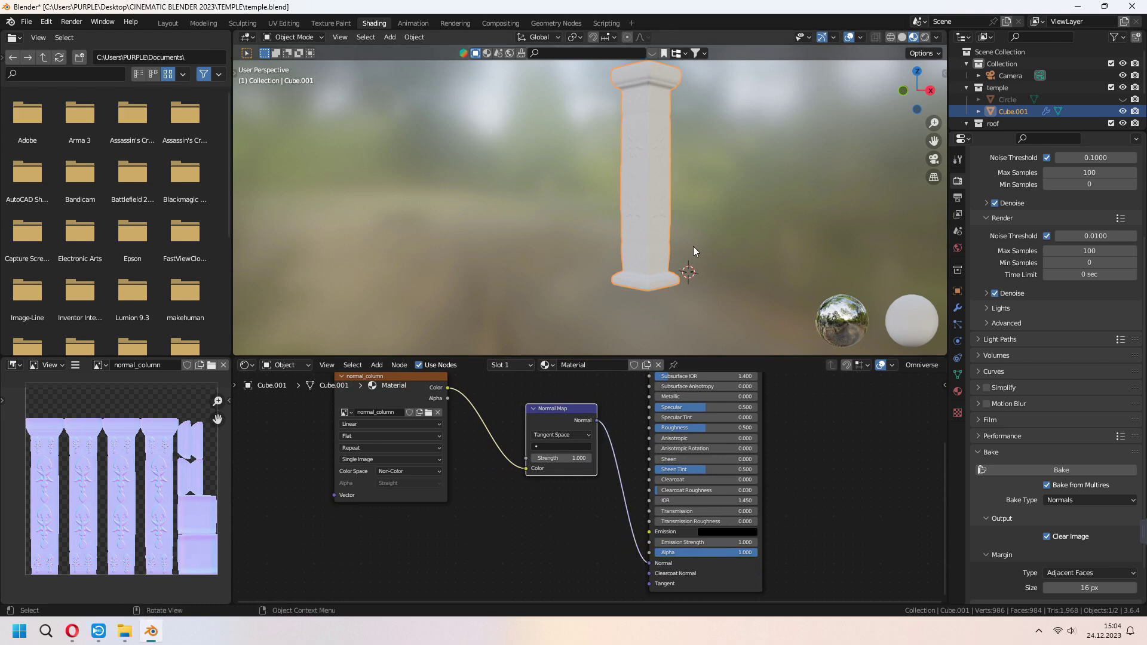
Make the column's base colour blue and inspect the column capital
mouse_move(693, 251)
middle_mouse_down()
mouse_move(669, 250)
mouse_move(692, 271)
middle_mouse_up()
scroll(689, 214, "up", 5)
middle_click_drag(720, 377, 680, 513)
left_click(679, 471)
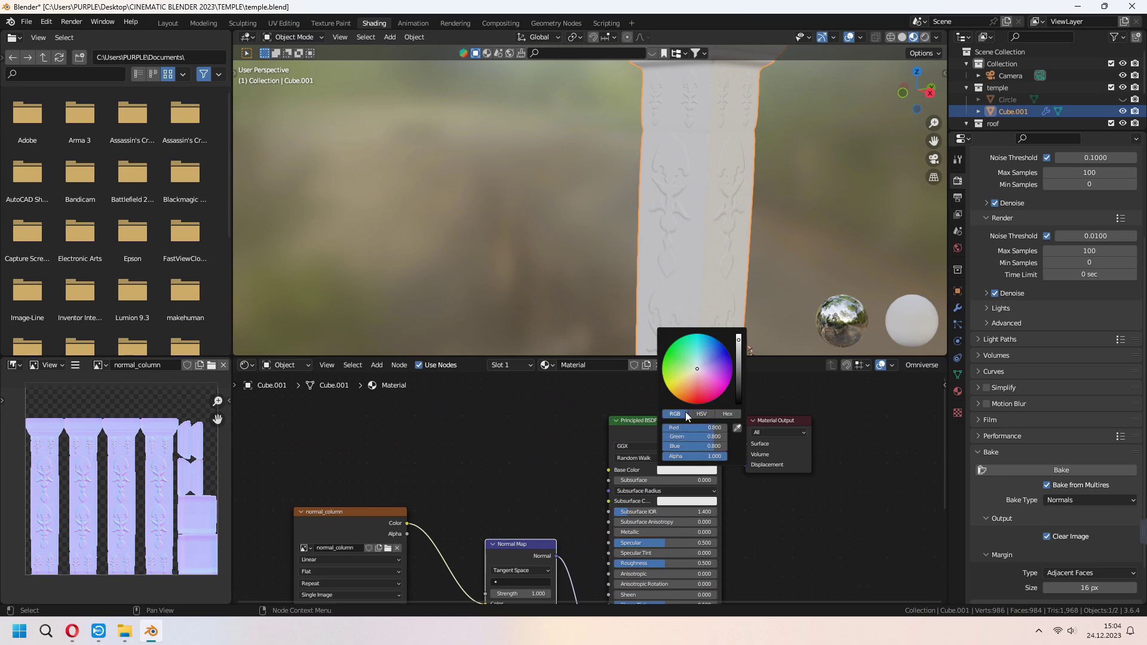
left_click_drag(738, 347, 681, 385)
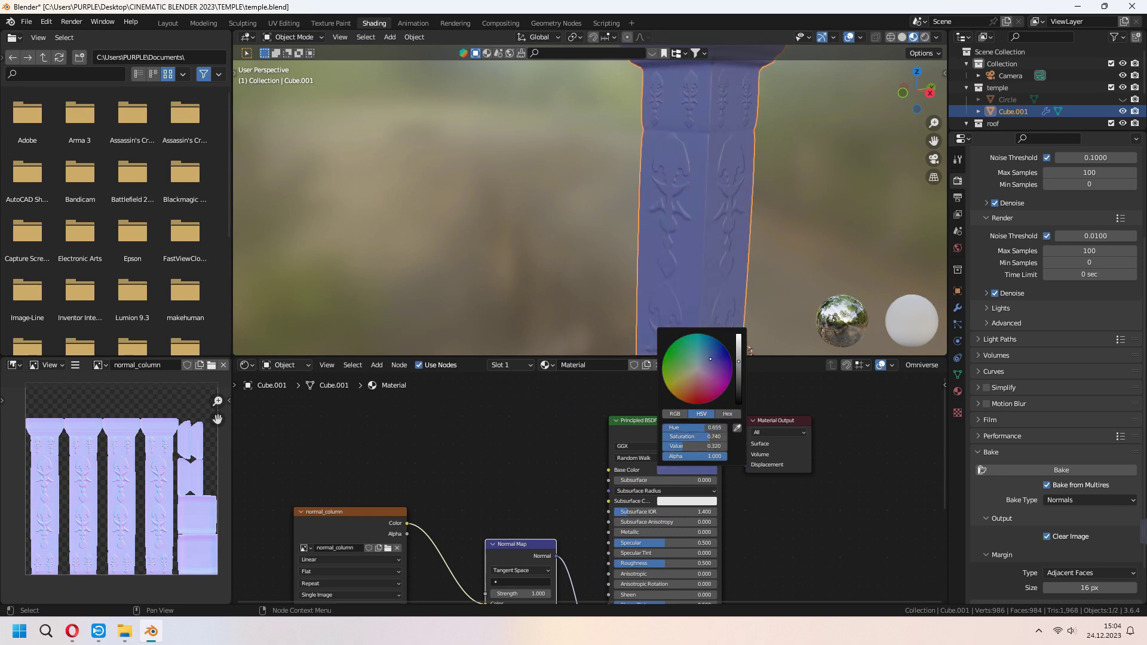
scroll(757, 264, "down", 3)
middle_click_drag(740, 205, 685, 234)
key("Tab")
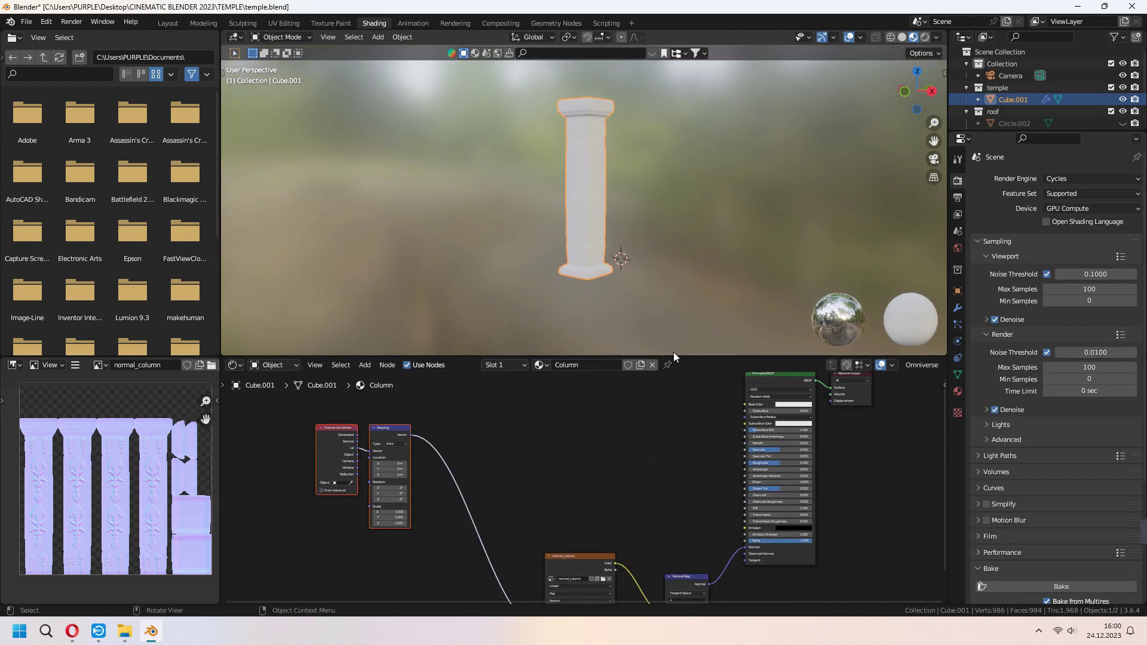
Delete the mapping nodes and add a 4096 px 32-bit float displacement_column image texture
left_click_drag(316, 412, 390, 472)
key("Delete")
key("shift+a")
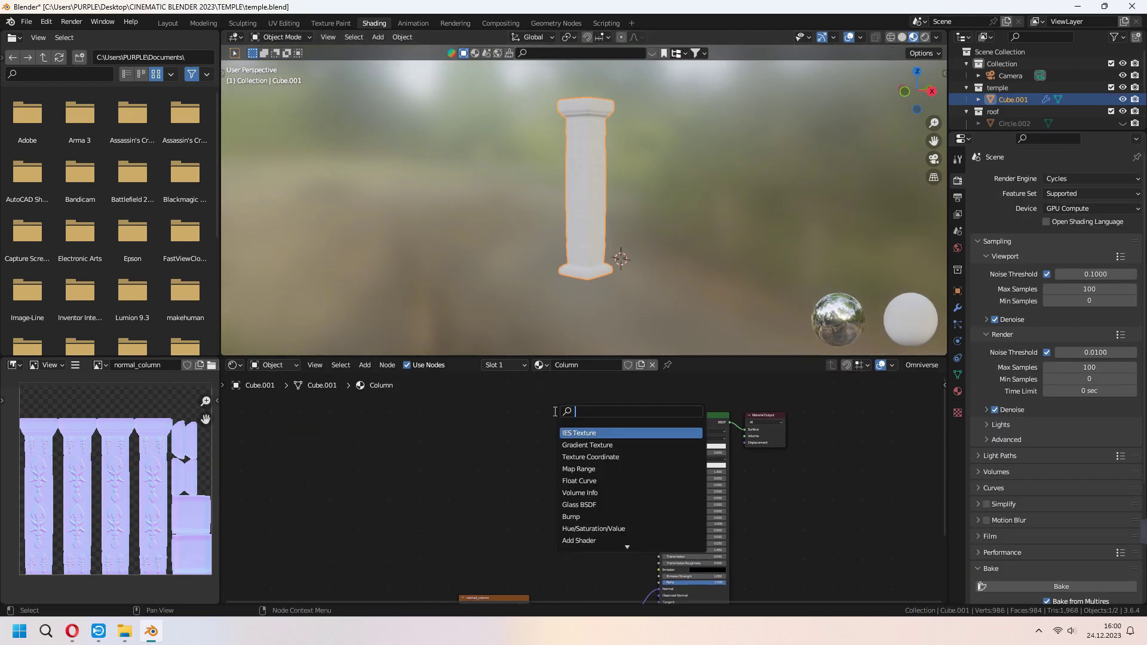
type("imag")
key("Return")
left_click(497, 464)
scroll(502, 465, "up", 2)
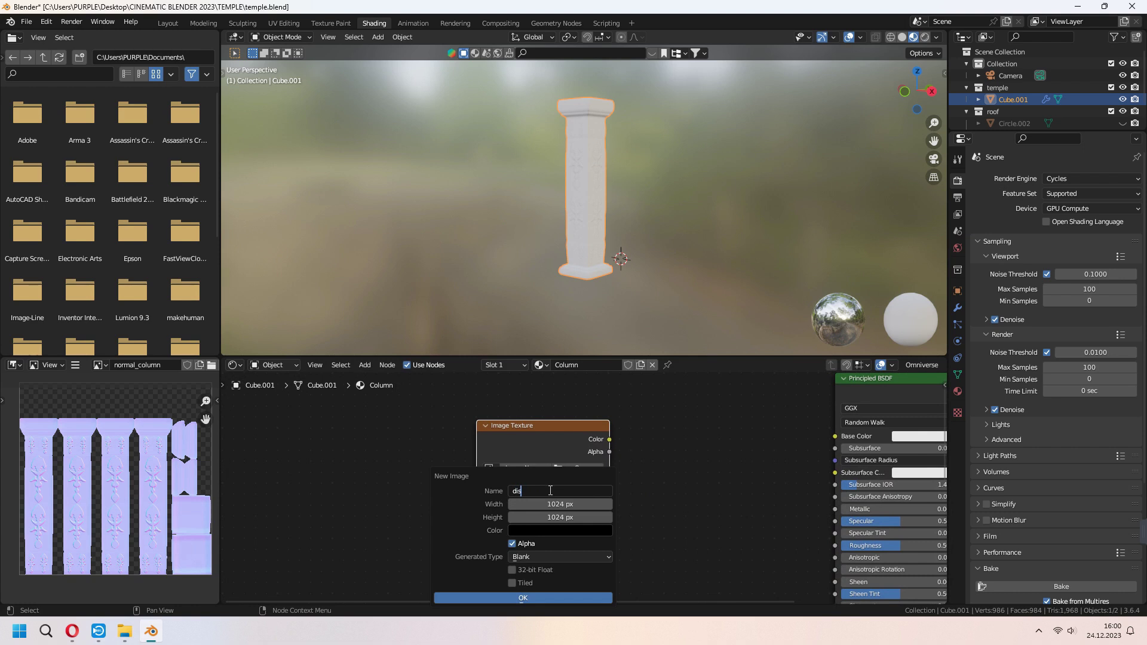
double_click(586, 492)
key("Return")
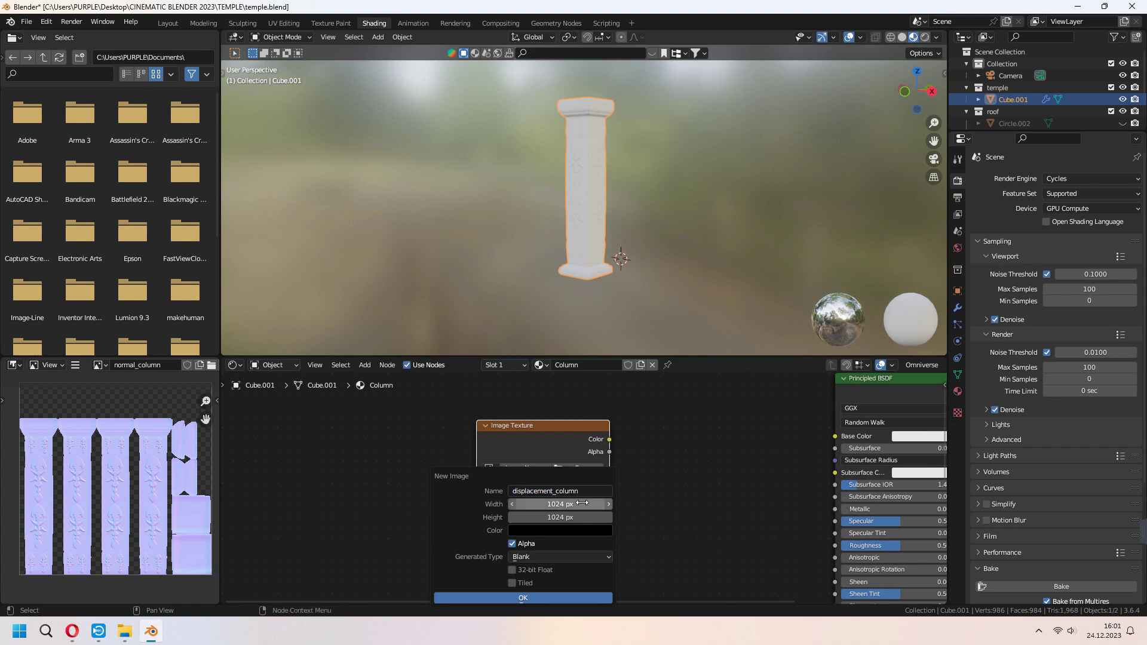
left_click(583, 502)
type("*4")
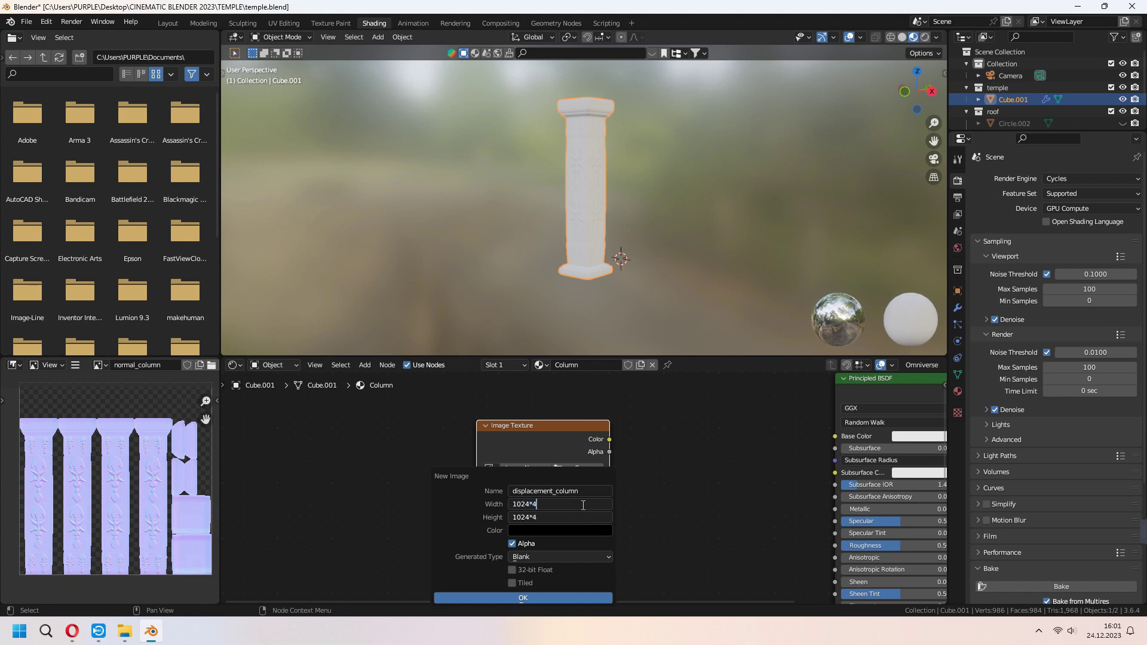
key("Return")
left_click(511, 570)
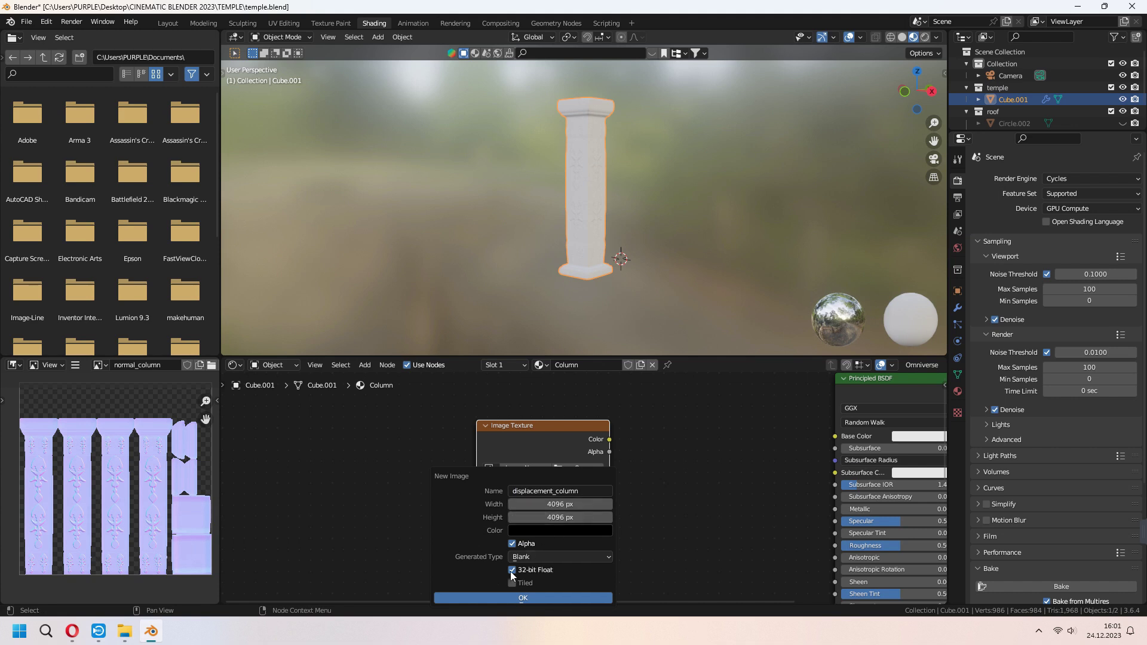
left_click(513, 597)
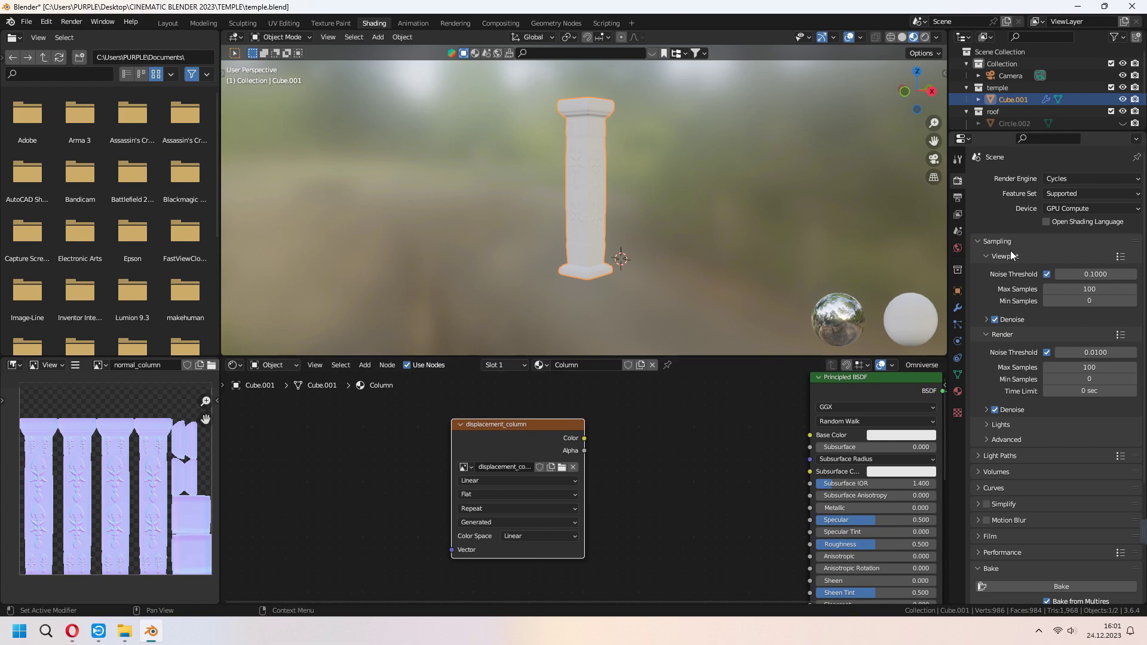
scroll(1068, 181, "down", 3)
scroll(1069, 269, "down", 2)
Switch the bake type to Displacement and view displacement_column in the image editor
left_click(1076, 520)
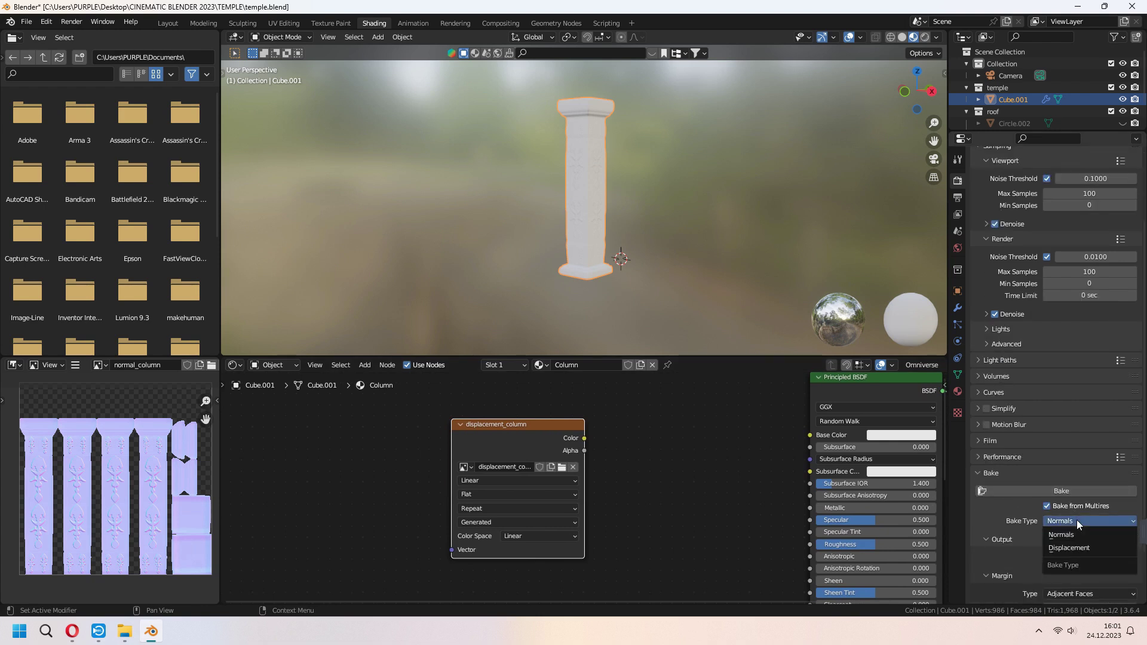
left_click(1076, 547)
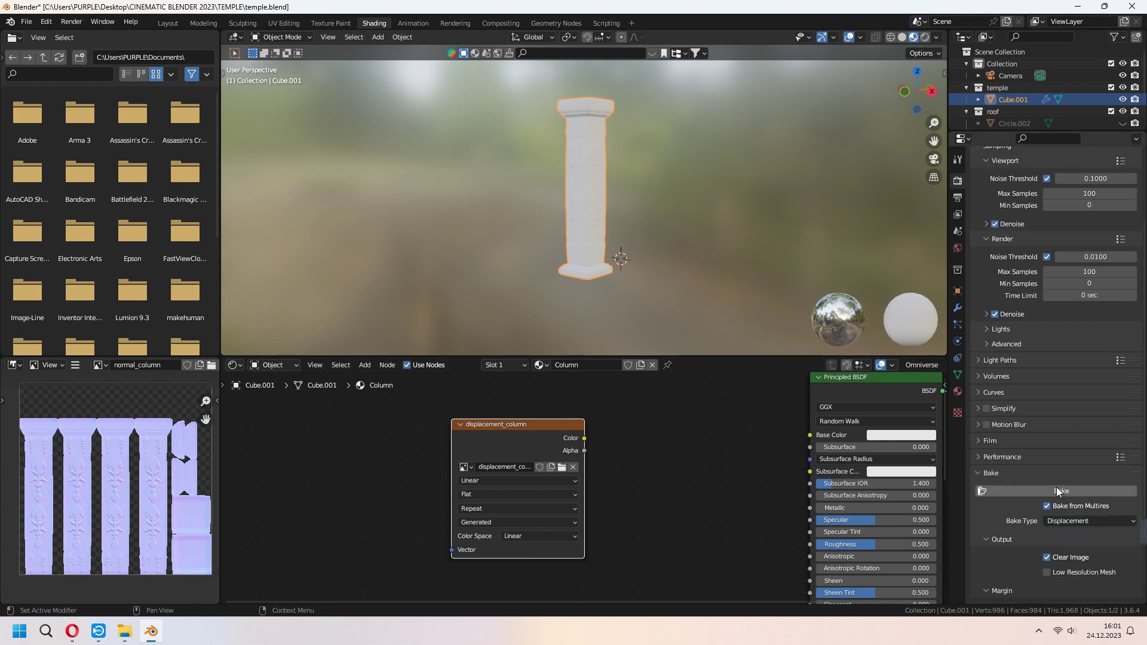
left_click(98, 366)
left_click(146, 383)
scroll(89, 481, "up", 2)
scroll(89, 480, "up", 2)
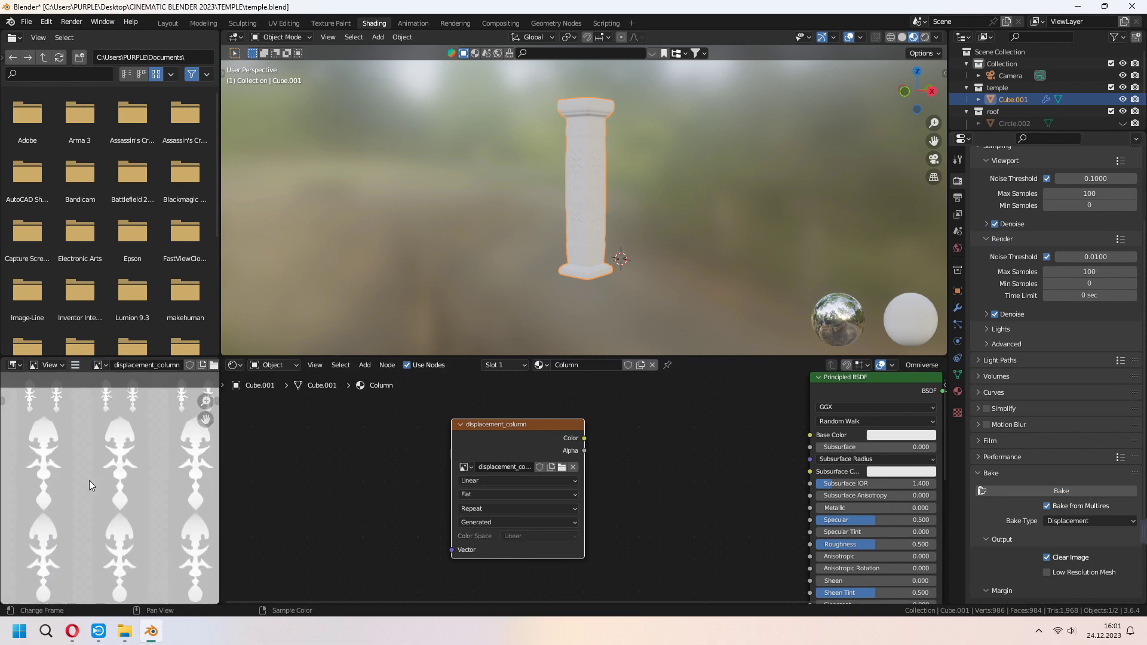
scroll(125, 476, "down", 1)
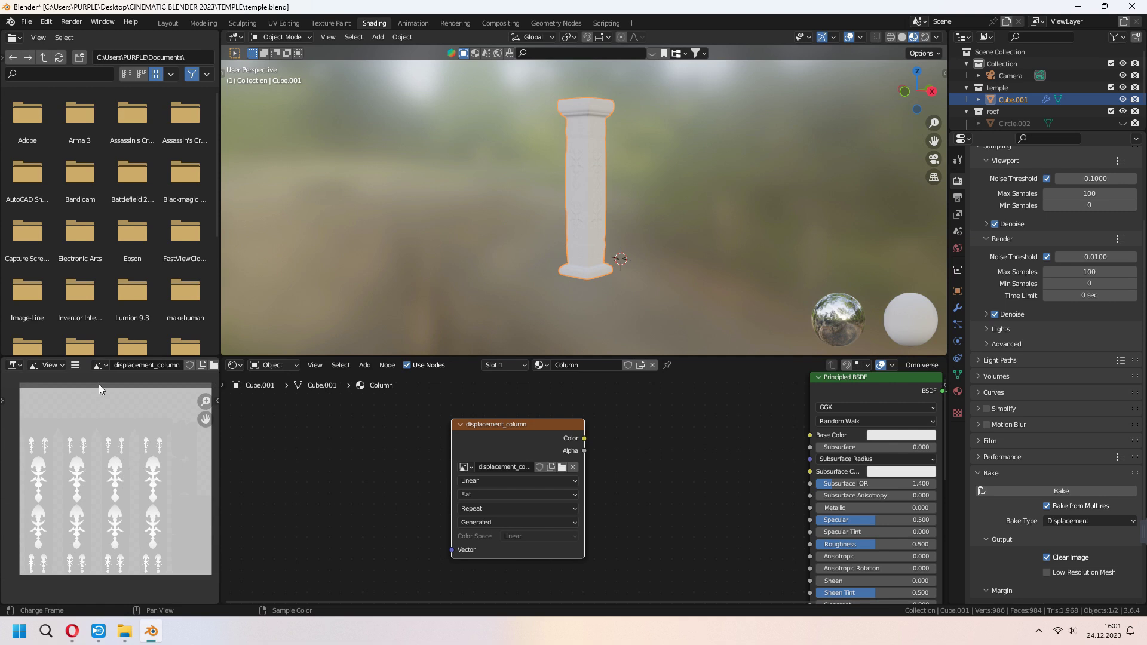
Wire displacement_column through a Displacement node into Material Output, then save temple.blend
left_click(76, 365)
scroll(538, 484, "down", 2)
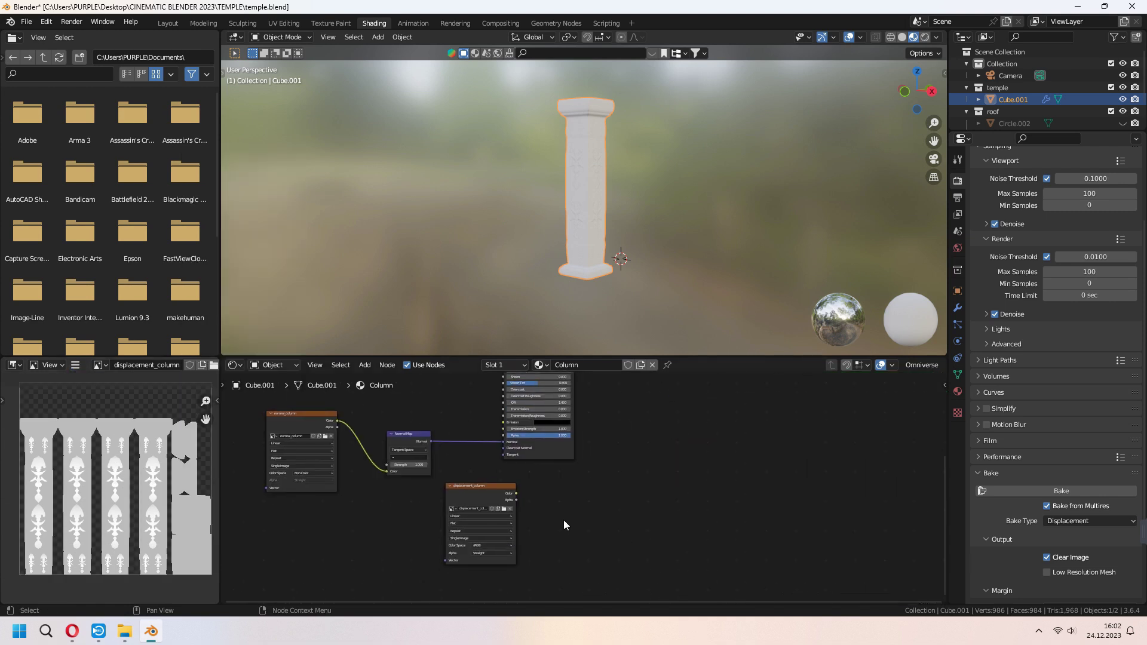
middle_click_drag(538, 484, 591, 475)
key("shift+a")
type("dis")
key("Return")
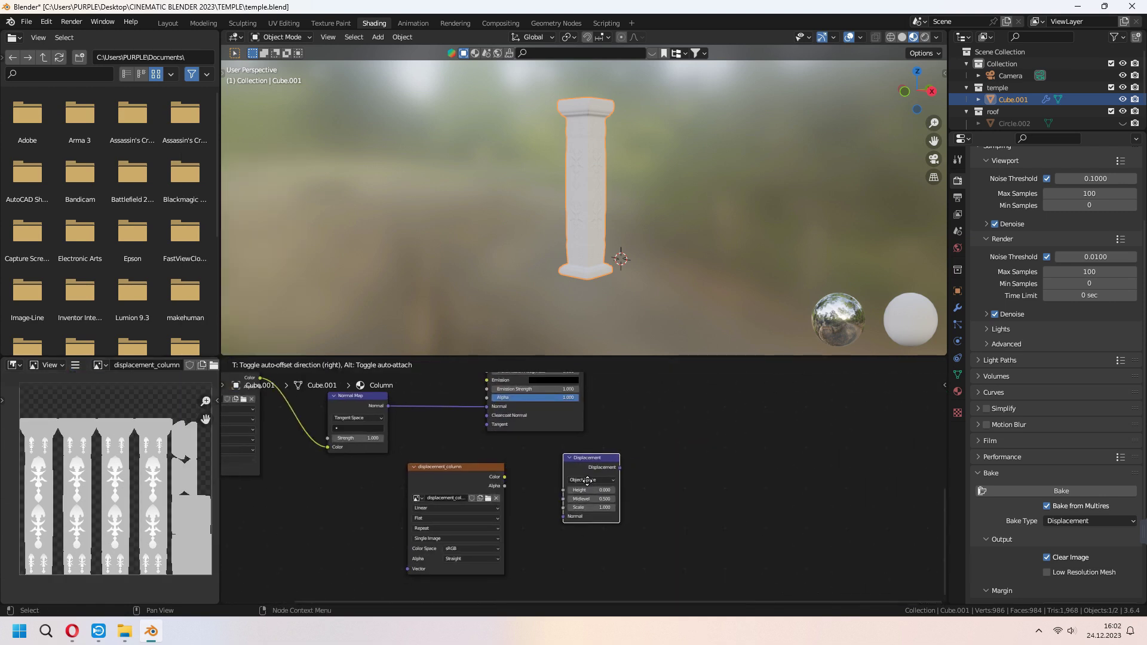
left_click(567, 491)
left_click_drag(505, 480, 562, 494)
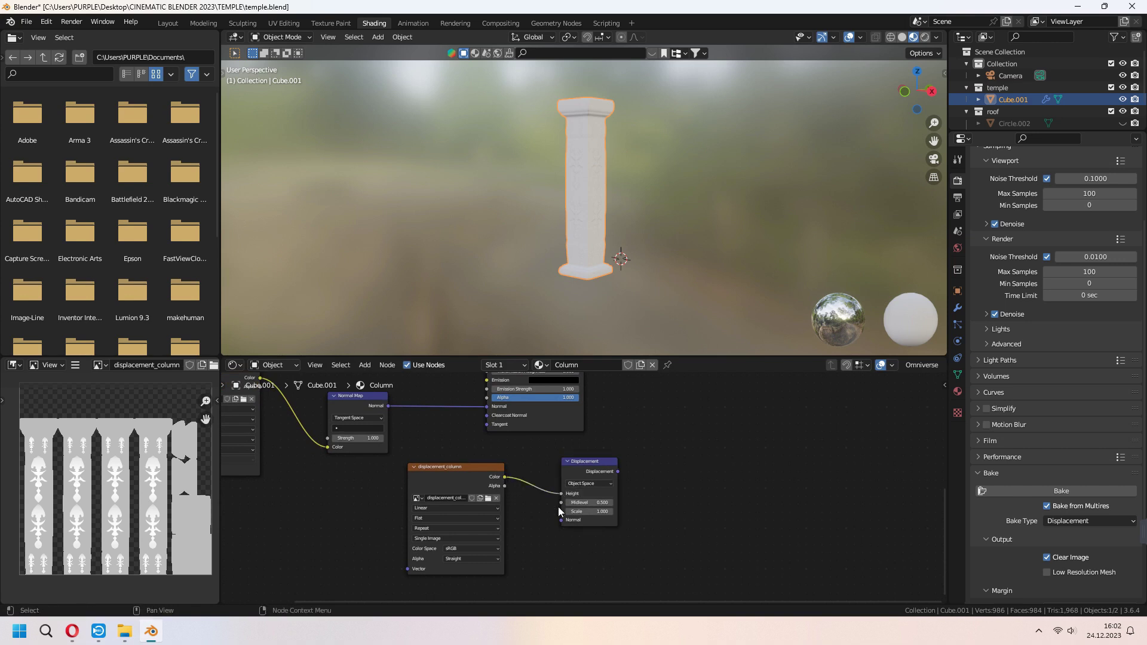
scroll(564, 507, "up", 3)
mouse_move(567, 548)
left_mouse_down()
mouse_move(663, 312)
mouse_move(704, 483)
left_mouse_up()
mouse_move(653, 211)
middle_mouse_down("ctrl")
mouse_move(691, 180)
mouse_move(690, 220)
middle_mouse_up("ctrl")
key("ctrl+s")
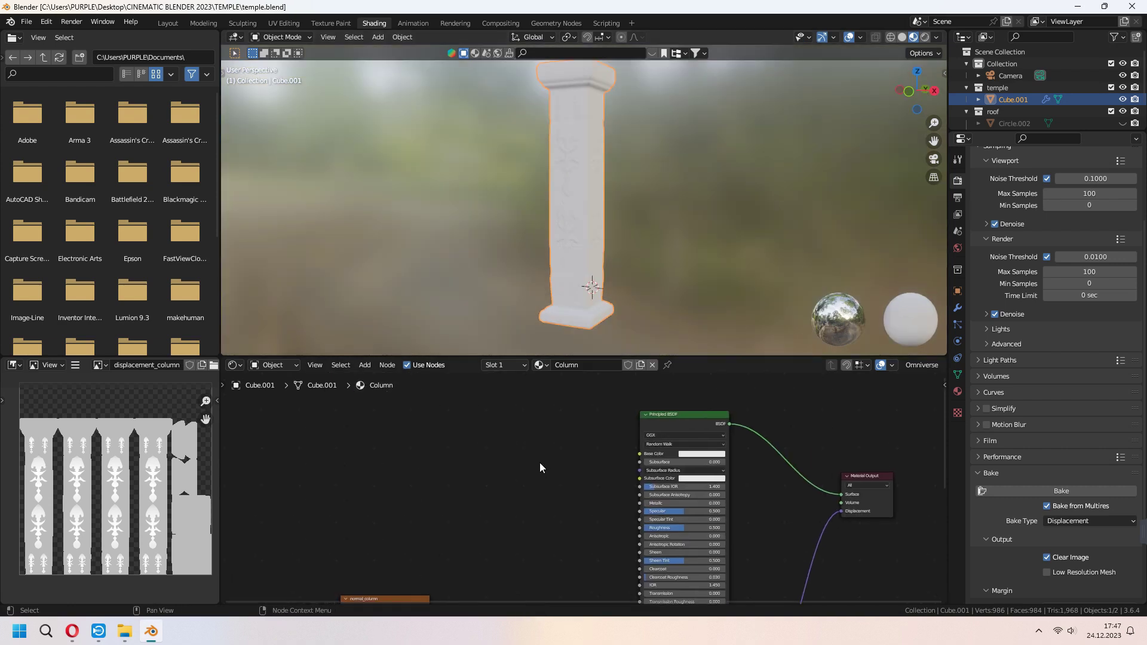
Add an Image Texture loaded with the Marble018 colour image, linked to Base Color
key("shift+a")
type("image")
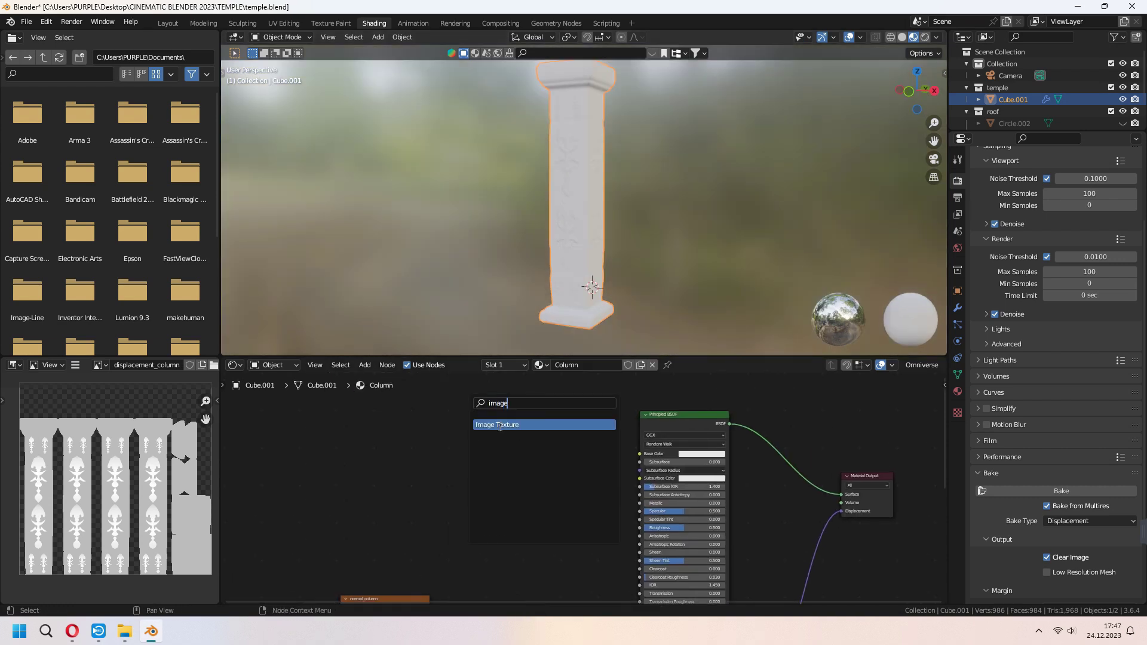
left_click(499, 428)
left_click(473, 454)
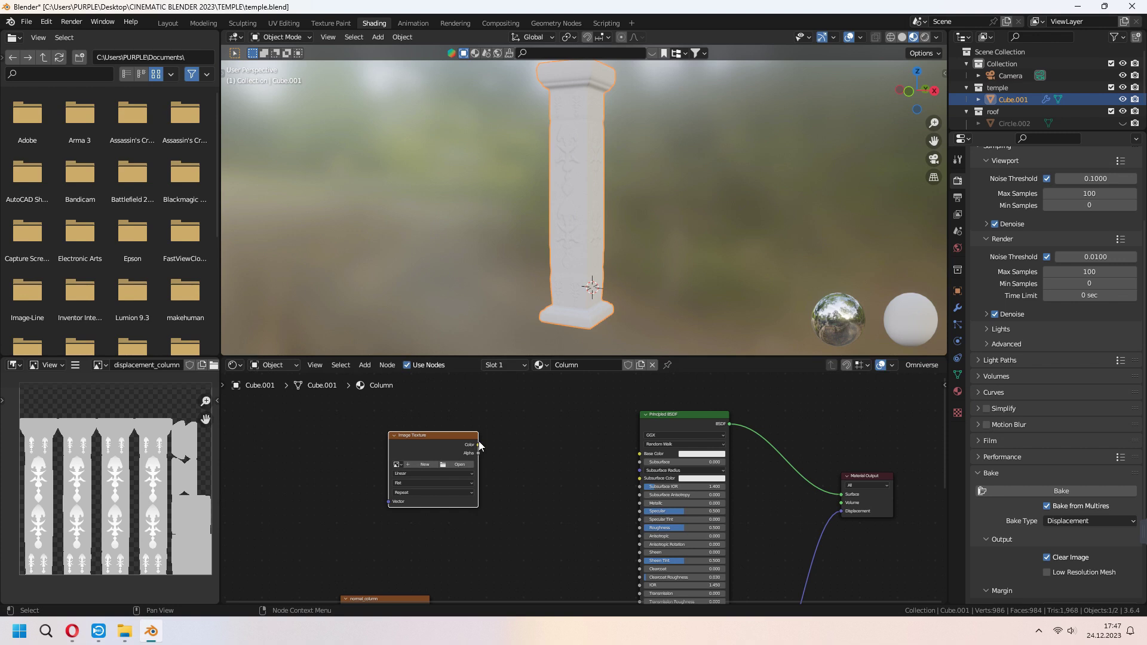
left_click_drag(478, 445, 639, 458)
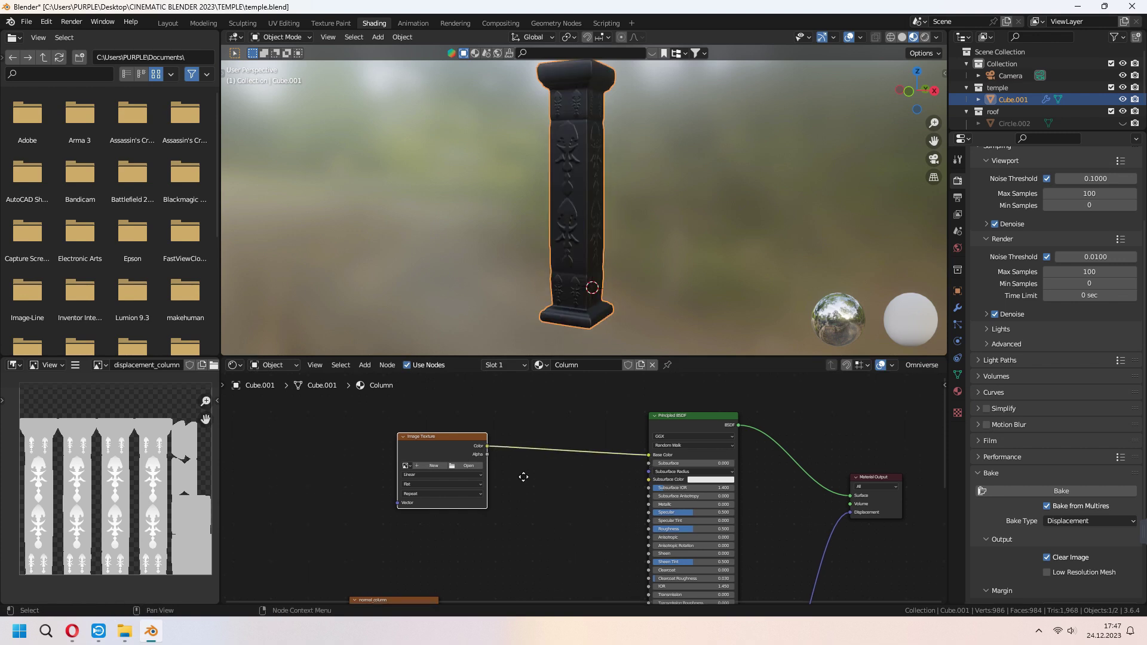
left_click(515, 462)
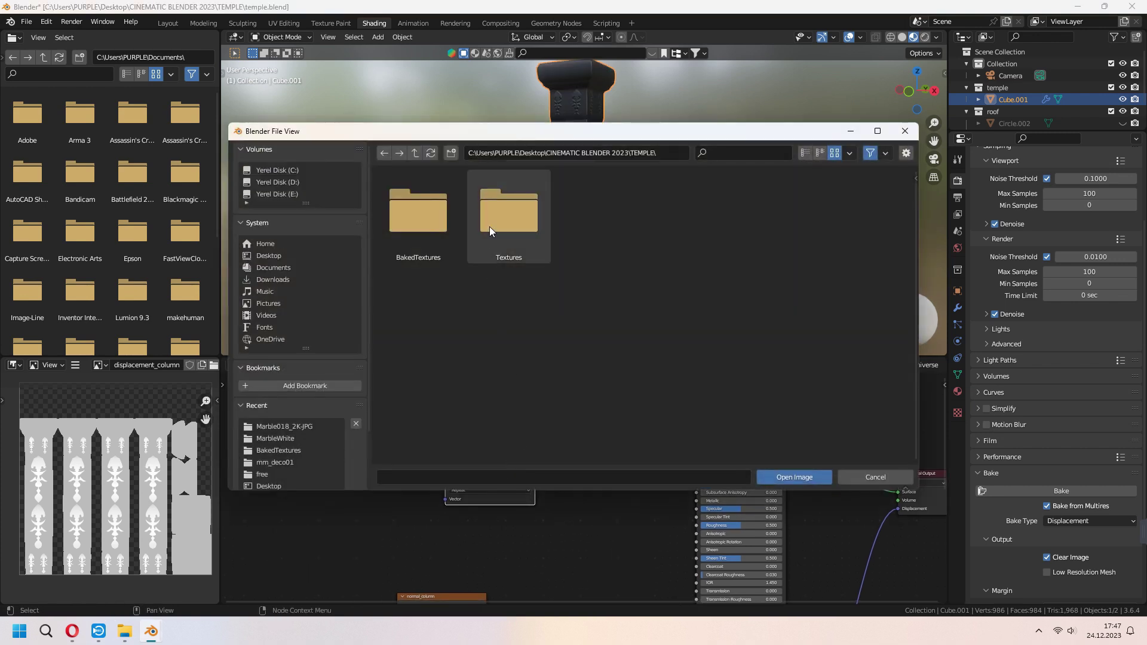
double_click(489, 227)
double_click(489, 233)
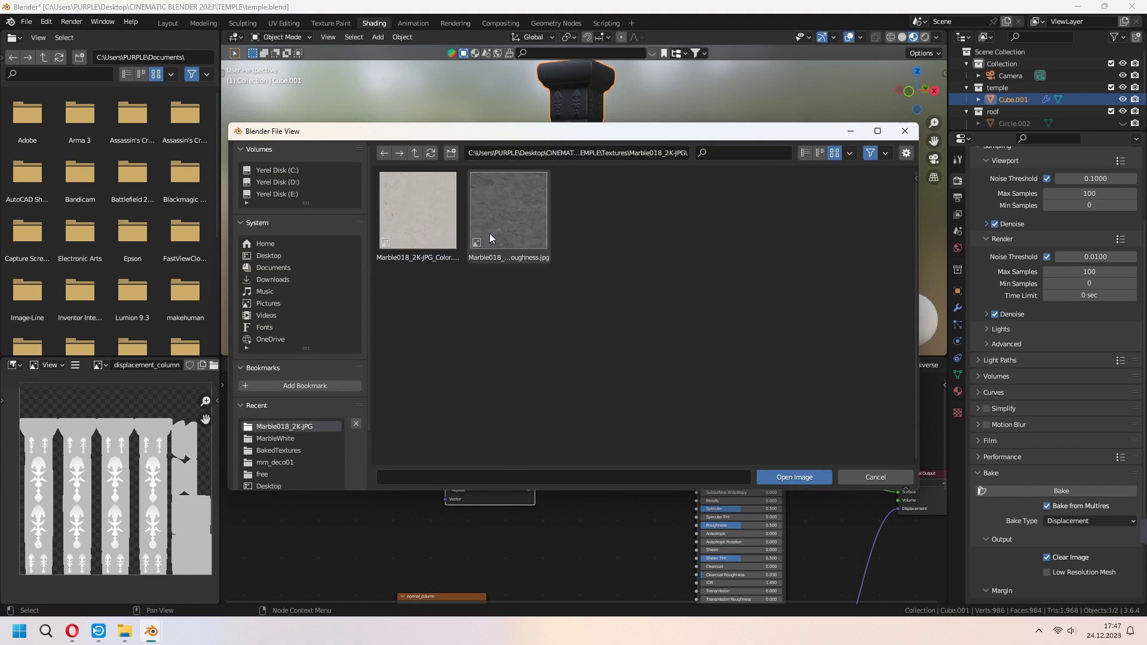
left_click(418, 215)
left_click(794, 477)
left_click_drag(504, 406, 502, 394)
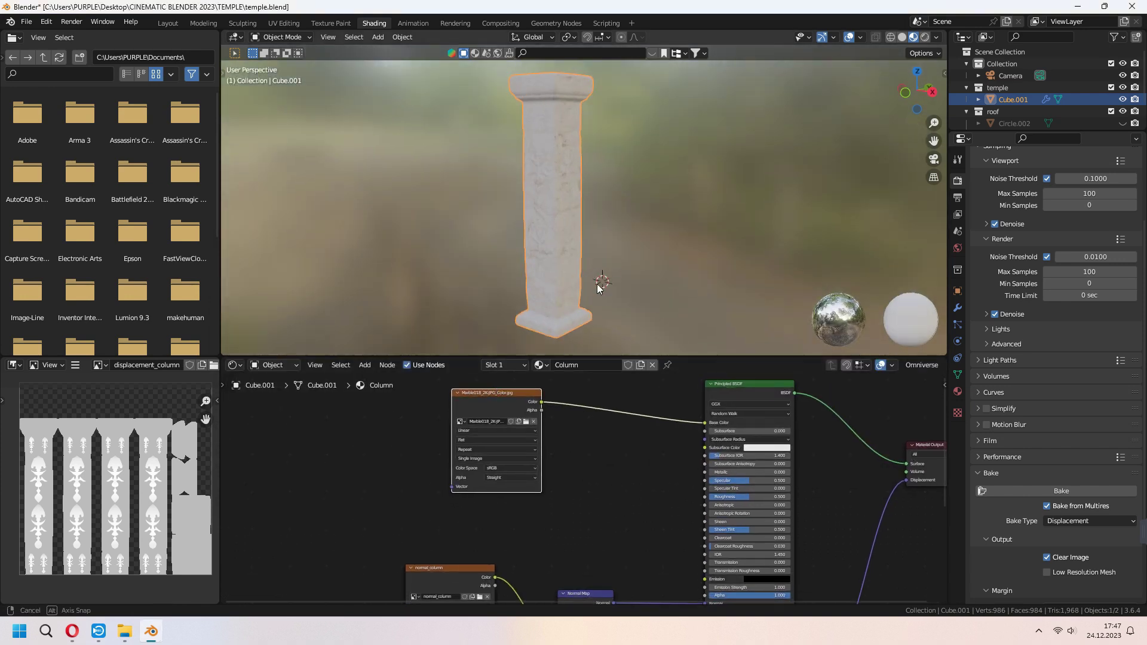
scroll(594, 251, "up", 5)
scroll(623, 236, "down", 2)
Insert a Brightness/Contrast node on the colour link and reset its values to zero
key("shift+a")
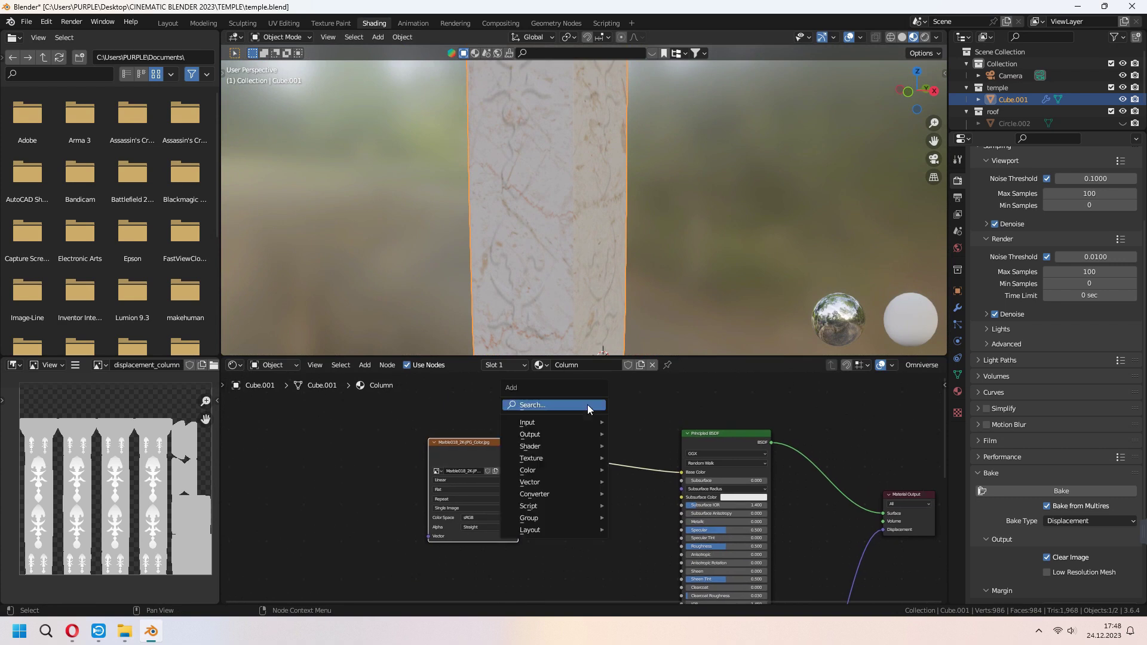
left_click(587, 404)
left_click(571, 472)
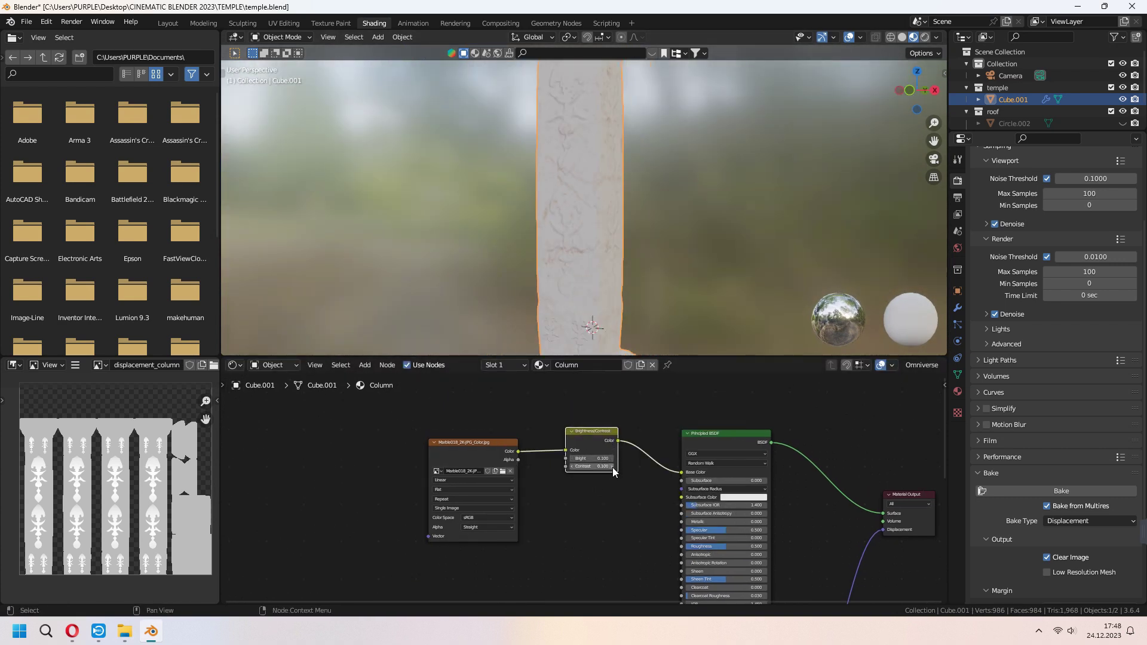
left_click_drag(614, 472, 663, 473)
key("BackSpace")
key("BackSpace")
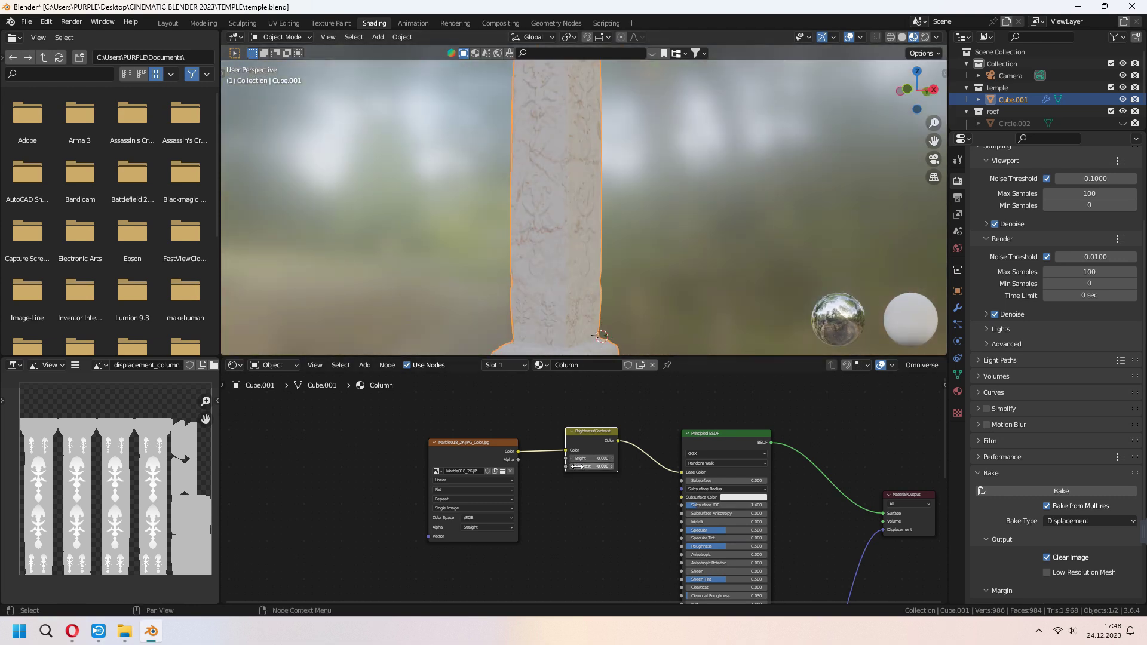
scroll(592, 269, "down", 3)
middle_click_drag(574, 507, 568, 435)
Add a second Image Texture with the Marble018 roughness image linked to Roughness
key("shift+a")
left_click(565, 433)
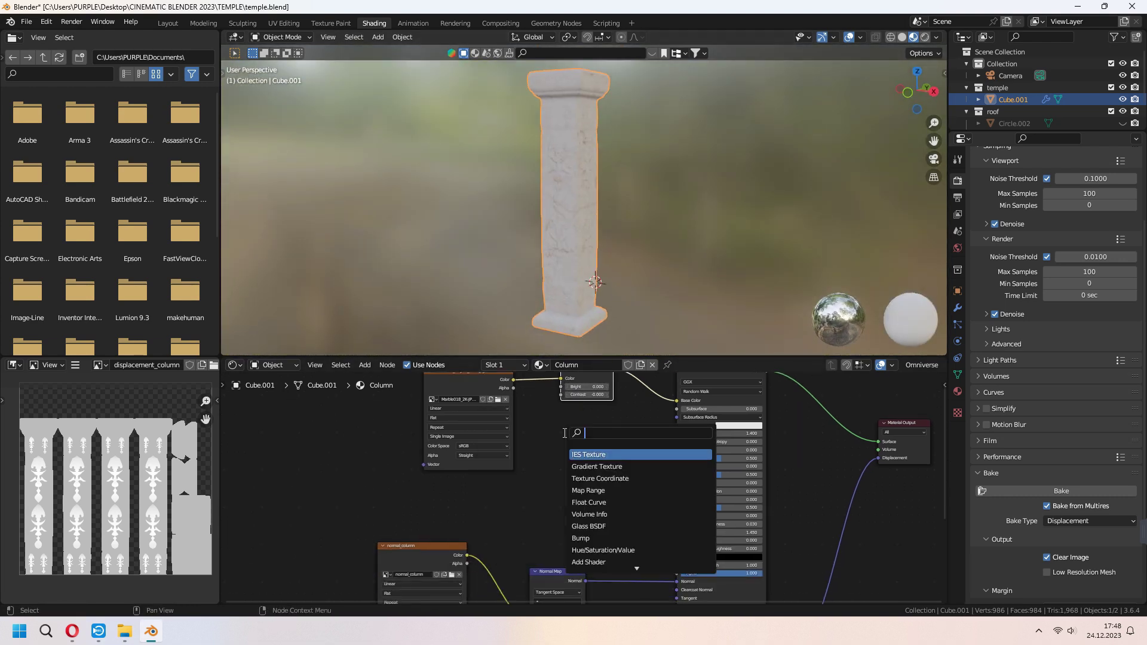
type("image")
key("Return")
left_click(660, 565)
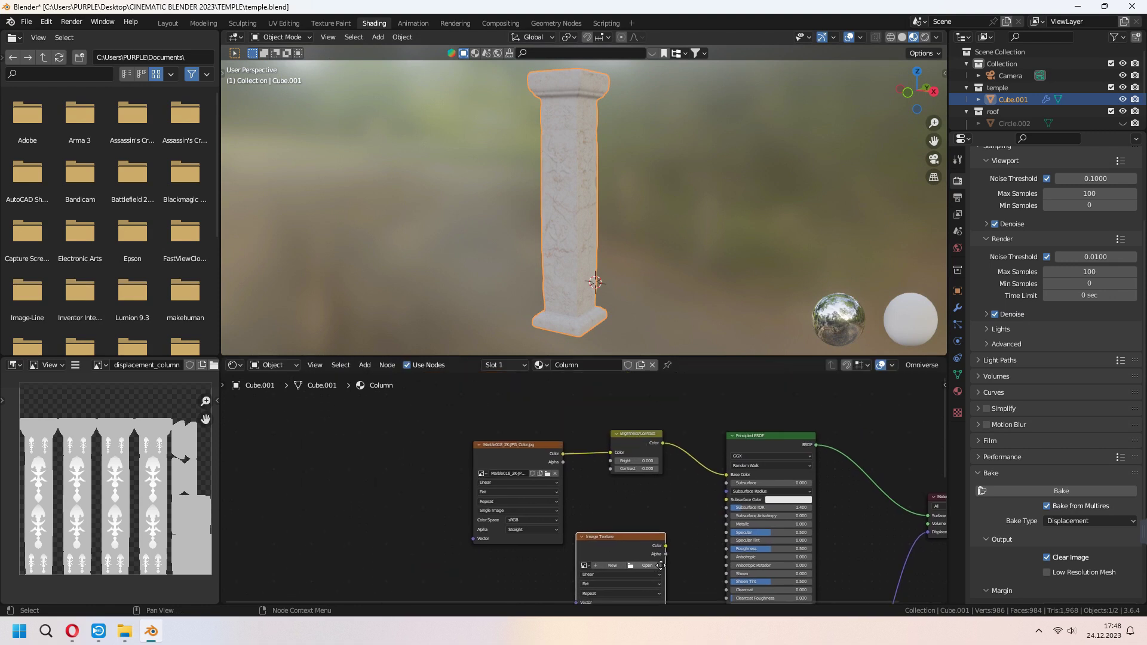
left_click_drag(538, 445, 542, 392)
middle_click_drag(609, 491, 613, 471)
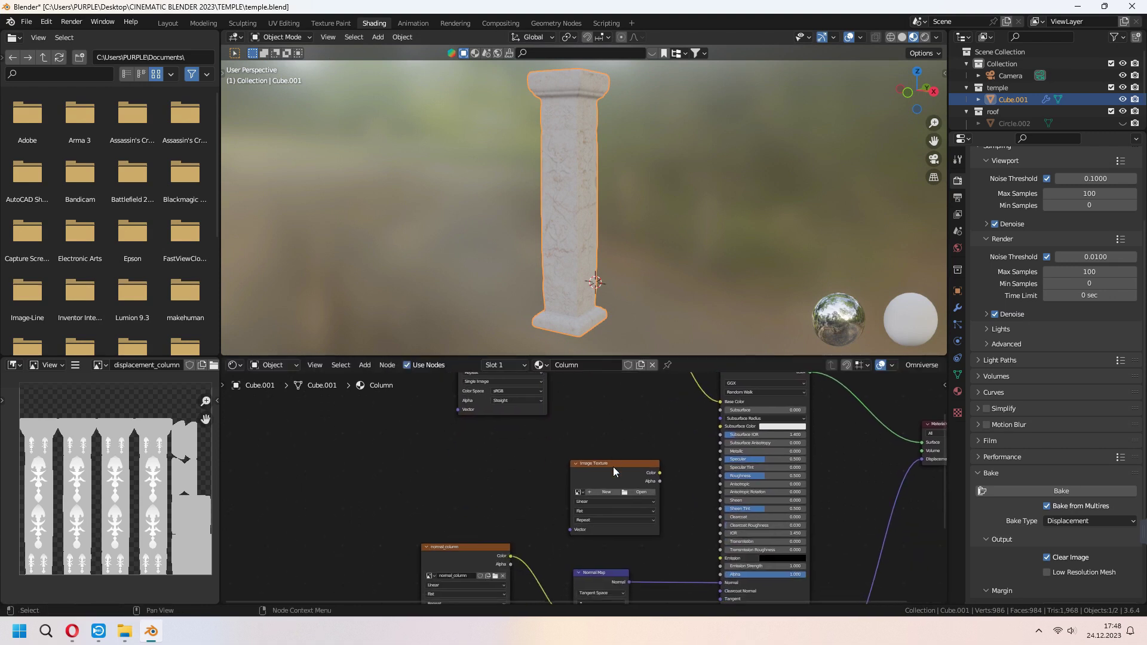
mouse_move(614, 472)
left_mouse_down()
mouse_move(494, 452)
mouse_move(591, 460)
left_mouse_up()
left_click_drag(718, 481, 719, 476)
left_click(522, 474)
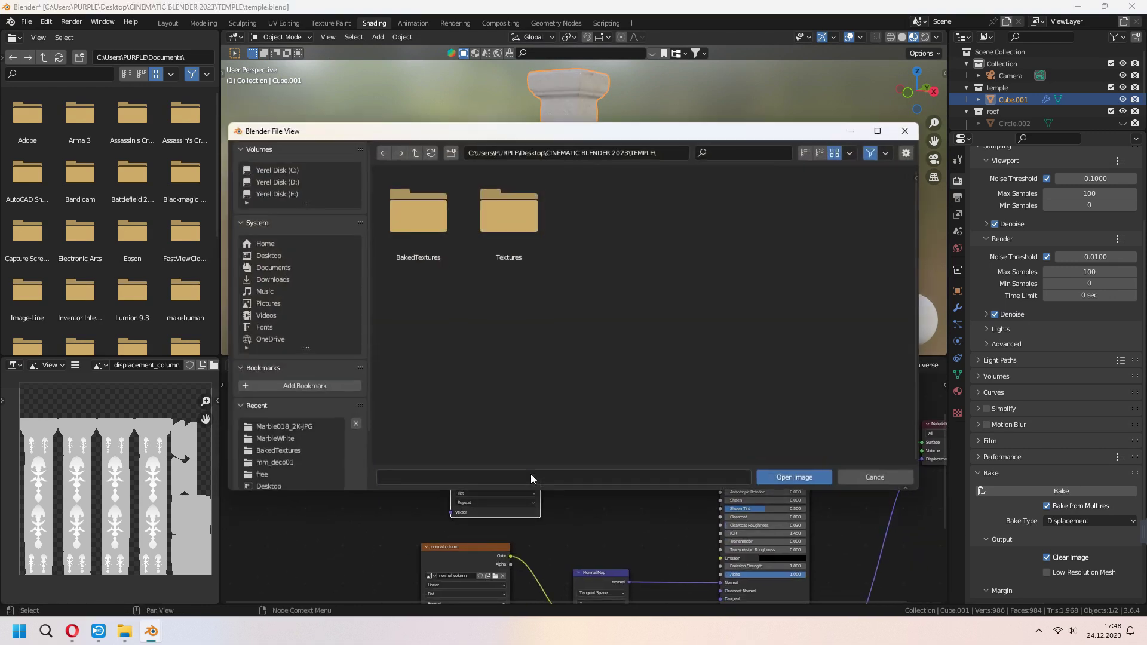
double_click(422, 231)
double_click(509, 225)
double_click(503, 229)
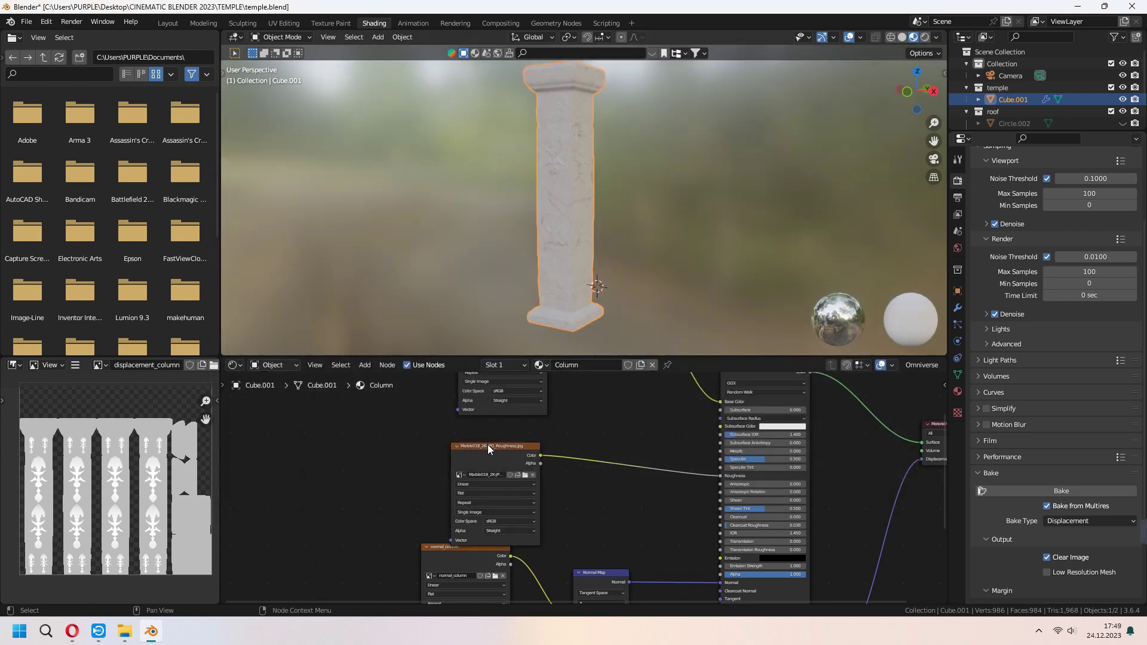
scroll(570, 480, "up", 2)
scroll(577, 259, "up", 1)
scroll(577, 243, "up", 3)
Switch to rendered preview and insert a Color Ramp on the roughness link, white stop moved left
middle_click_drag(578, 243, 641, 236)
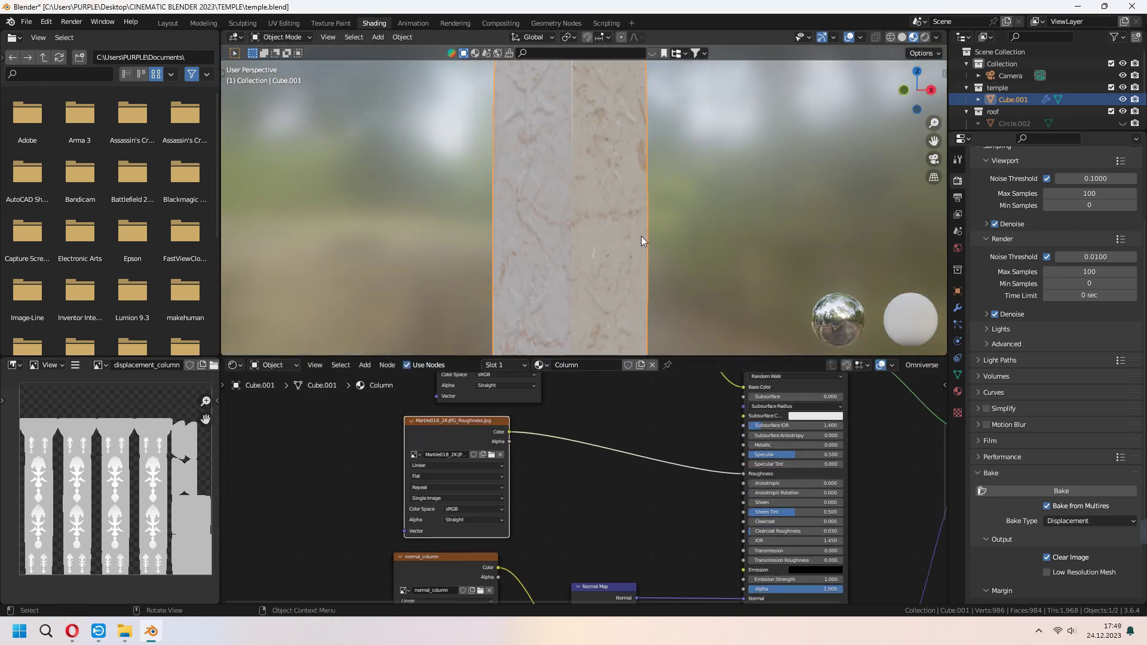
scroll(646, 252, "up", 2)
left_click(901, 37)
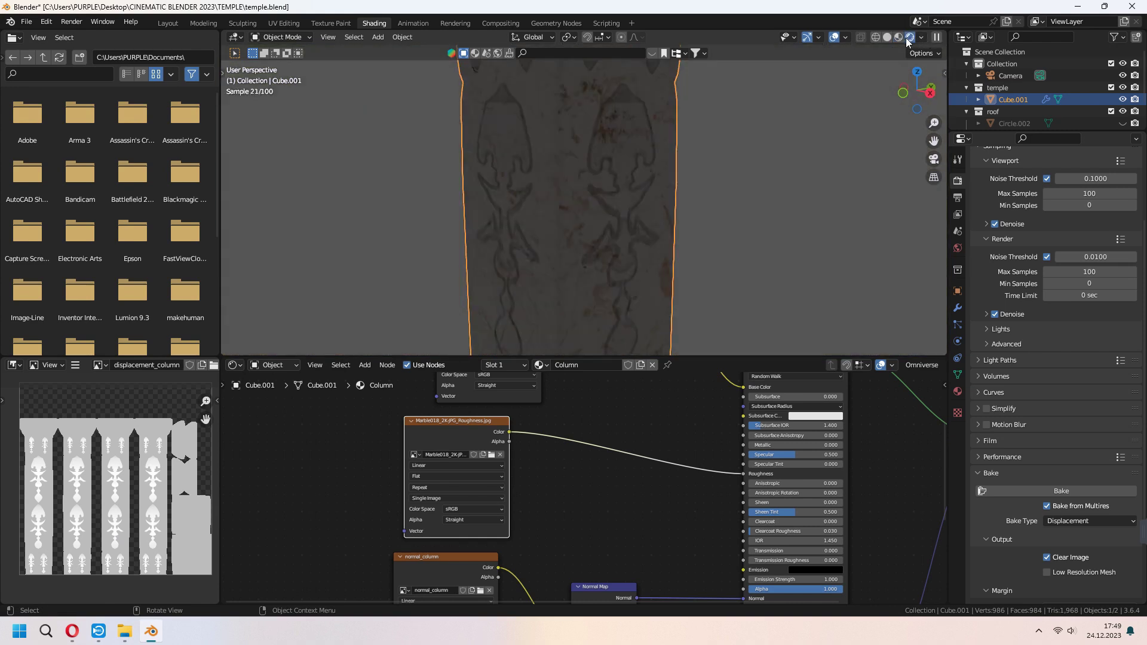
middle_click_drag(840, 110, 678, 173)
key("shift+a")
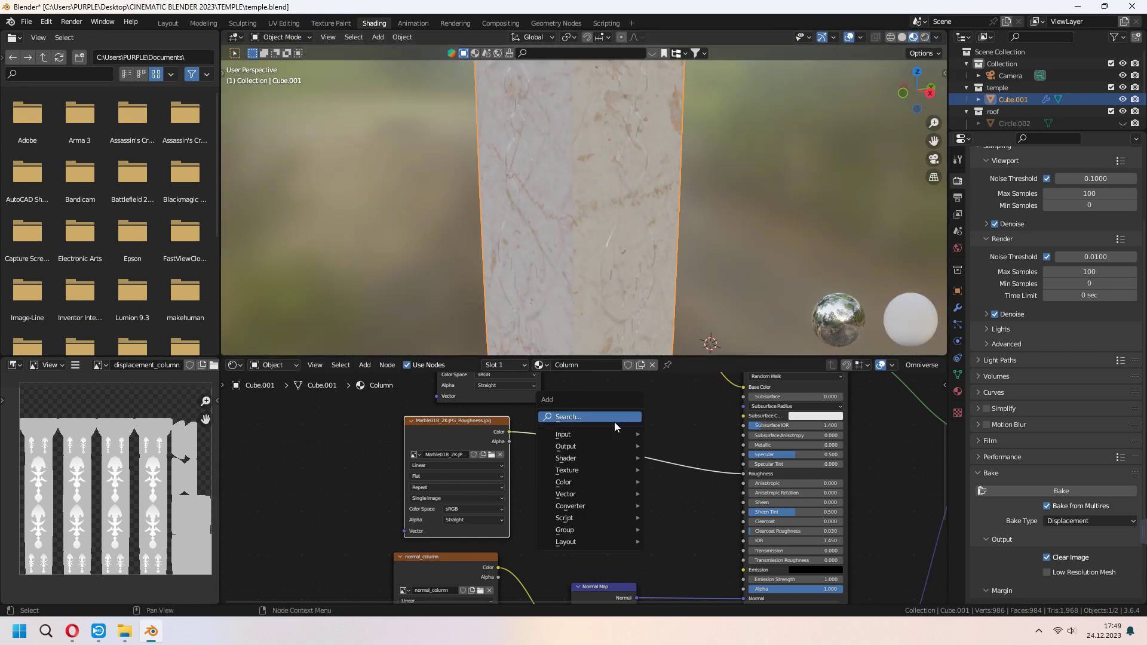
type("ramp")
key("Return")
left_click(593, 470)
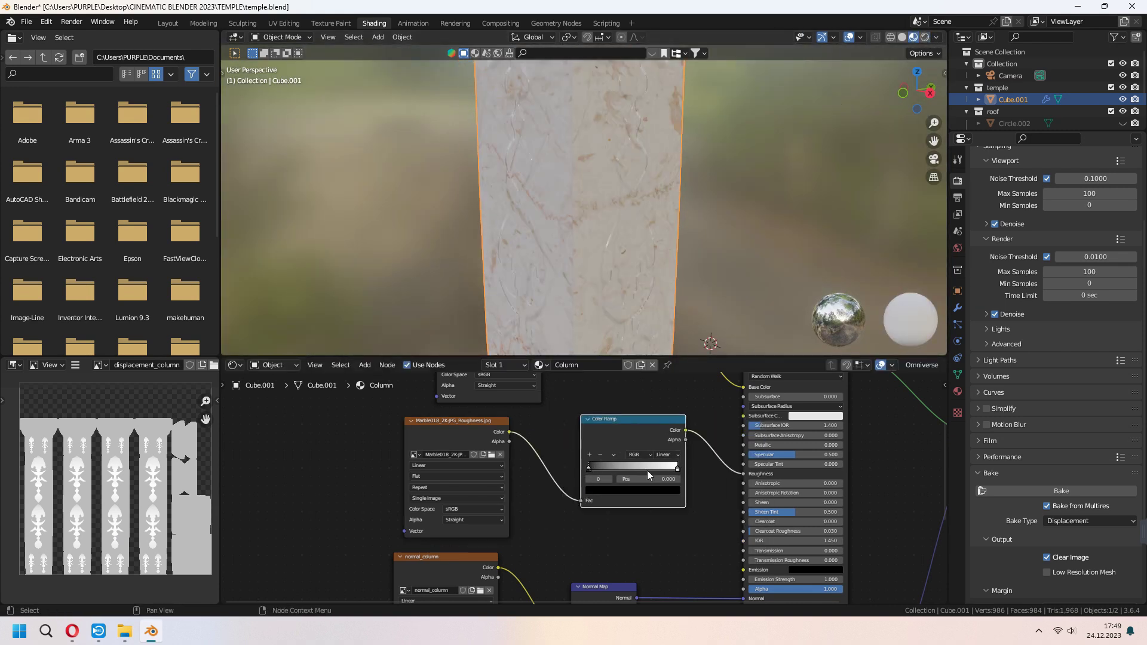
left_click_drag(677, 469, 621, 470)
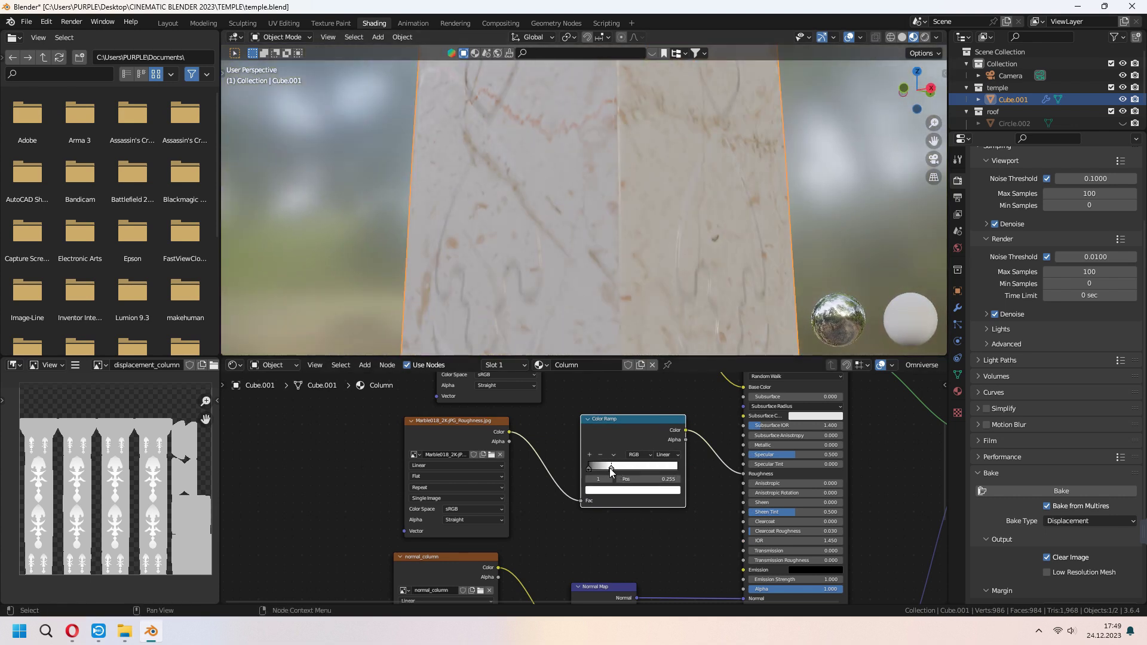
scroll(690, 238, "down", 8)
scroll(591, 430, "down", 3)
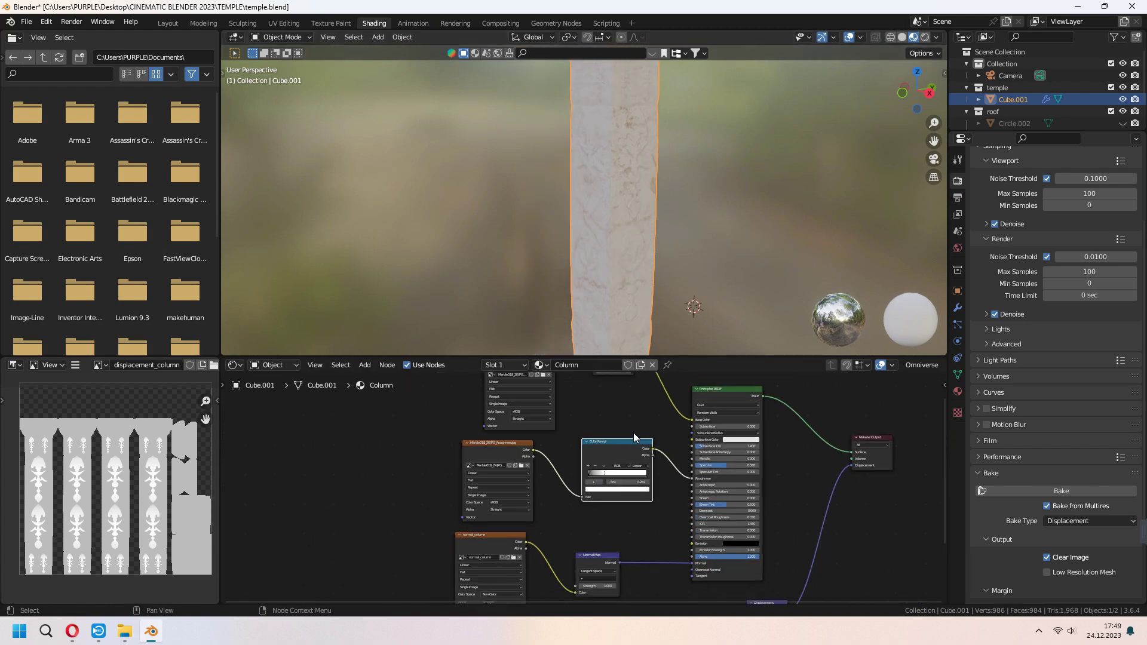
Add Texture Coordinate and Mapping nodes, feeding the roughness and displacement_column textures
middle_click_drag(537, 395, 610, 445)
left_click(609, 444)
key("ctrl+t")
mouse_move(516, 421)
left_mouse_down()
mouse_move(472, 408)
mouse_move(565, 527)
left_mouse_up()
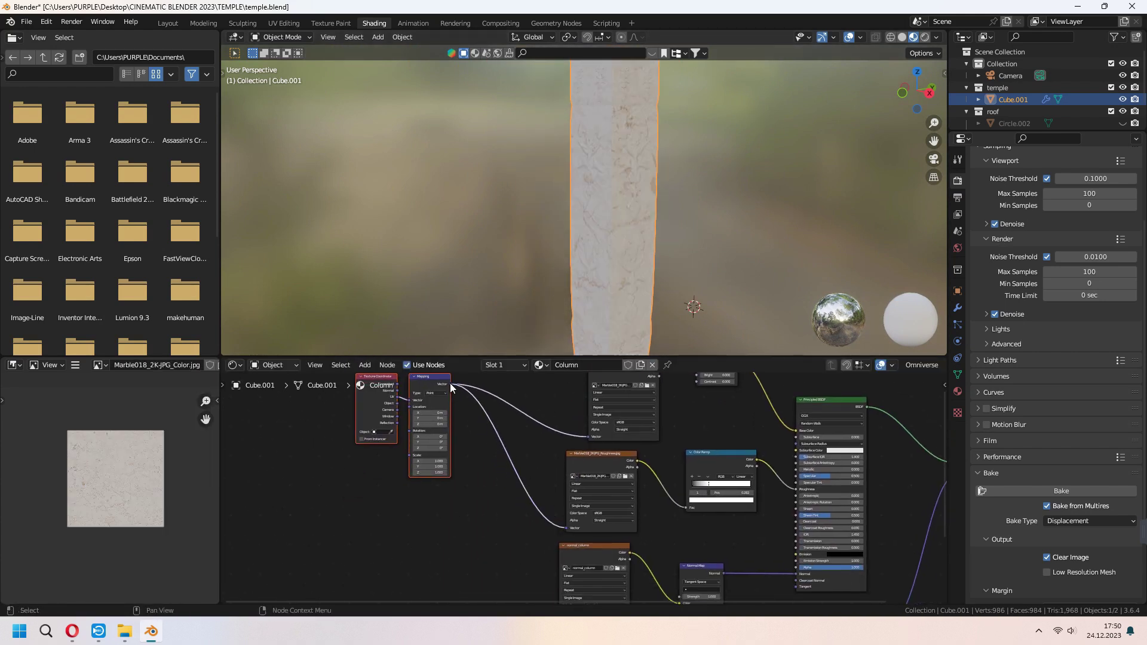
mouse_move(450, 382)
left_mouse_down()
mouse_move(515, 626)
mouse_move(544, 644)
mouse_move(789, 542)
left_mouse_up()
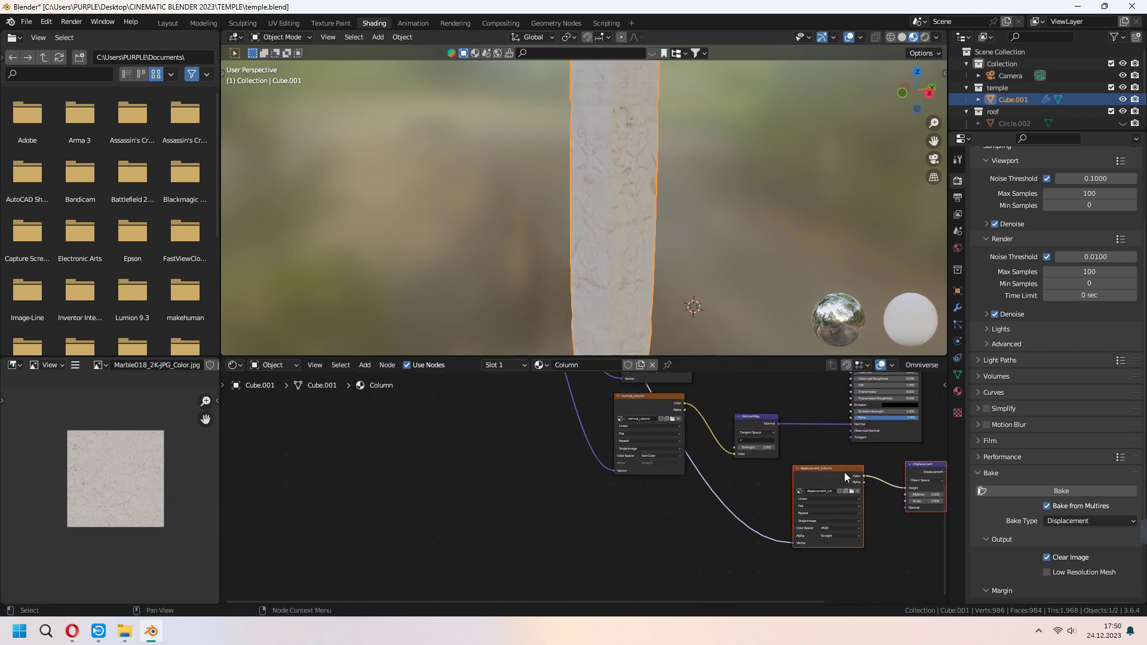
mouse_move(840, 471)
left_mouse_down()
mouse_move(681, 520)
mouse_move(618, 395)
left_mouse_up()
Add an Image Texture node holding a new image named basecolor_column
key("shift+a")
left_click(618, 392)
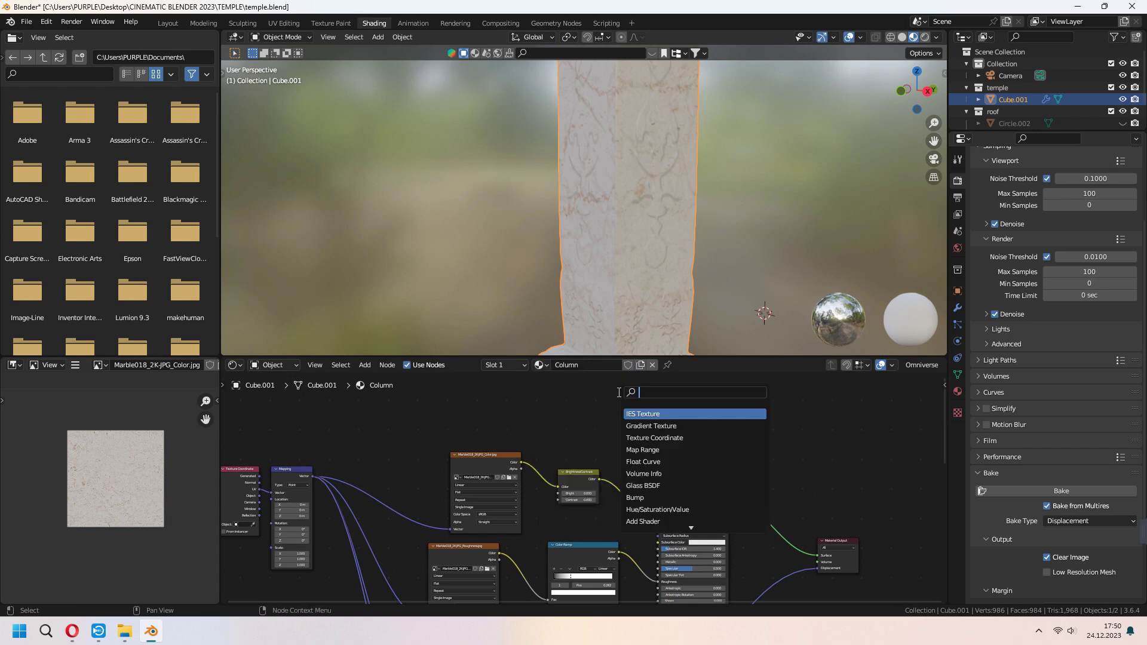
type("imag")
key("Return")
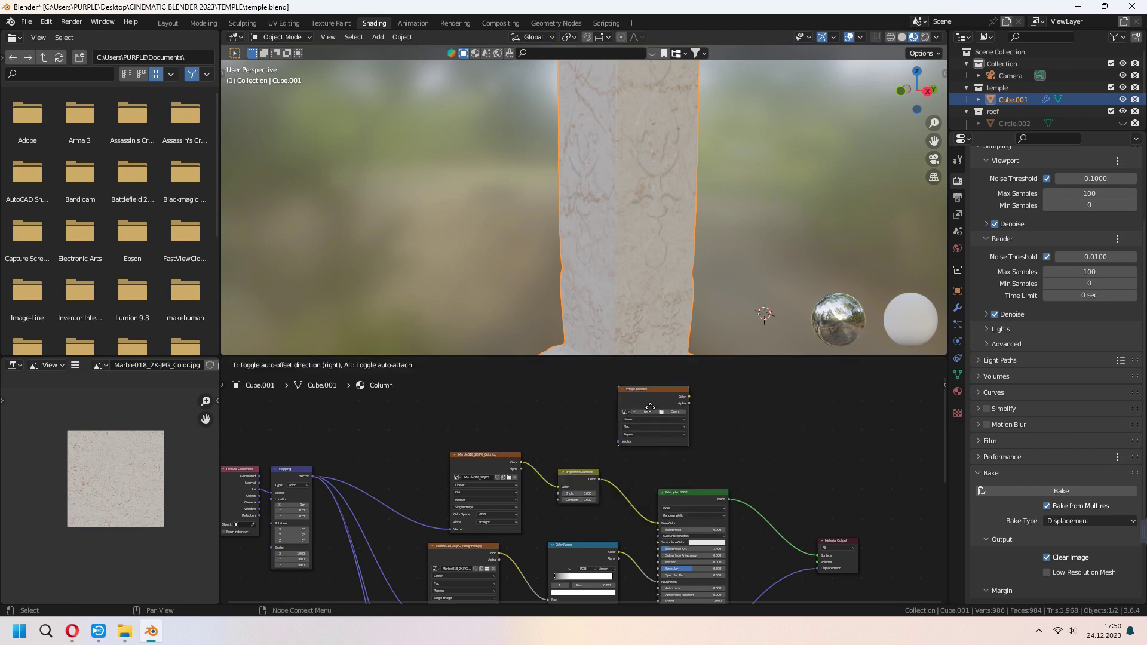
left_click(617, 416)
scroll(703, 413, "up", 2)
scroll(704, 413, "up", 1)
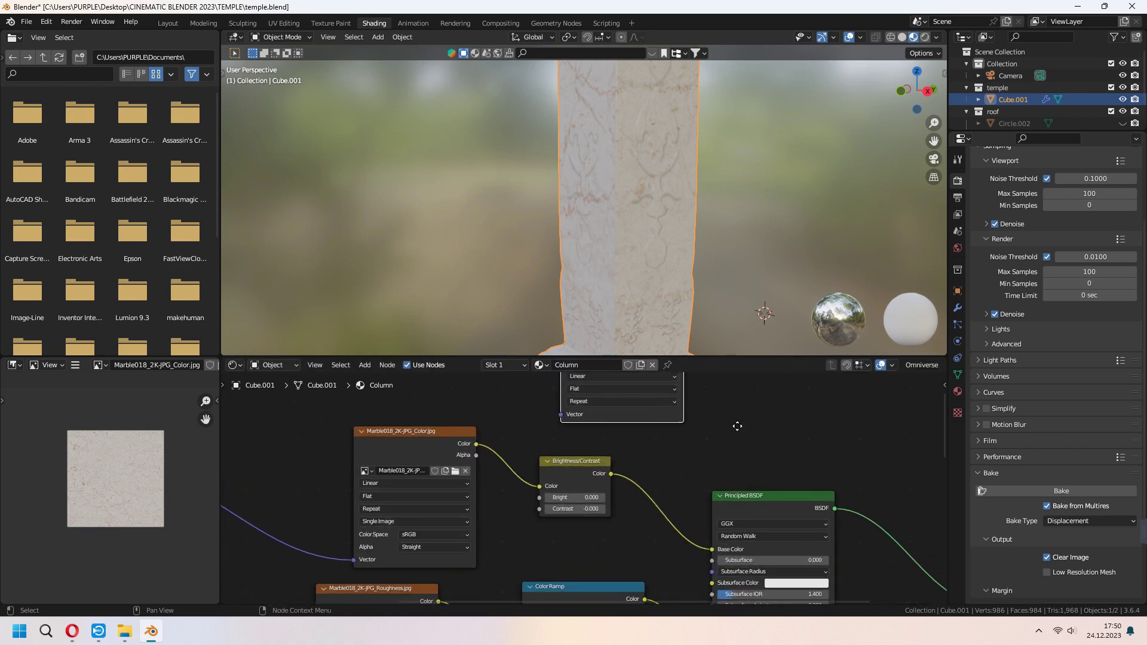
scroll(682, 481, "up", 1)
left_click(611, 443)
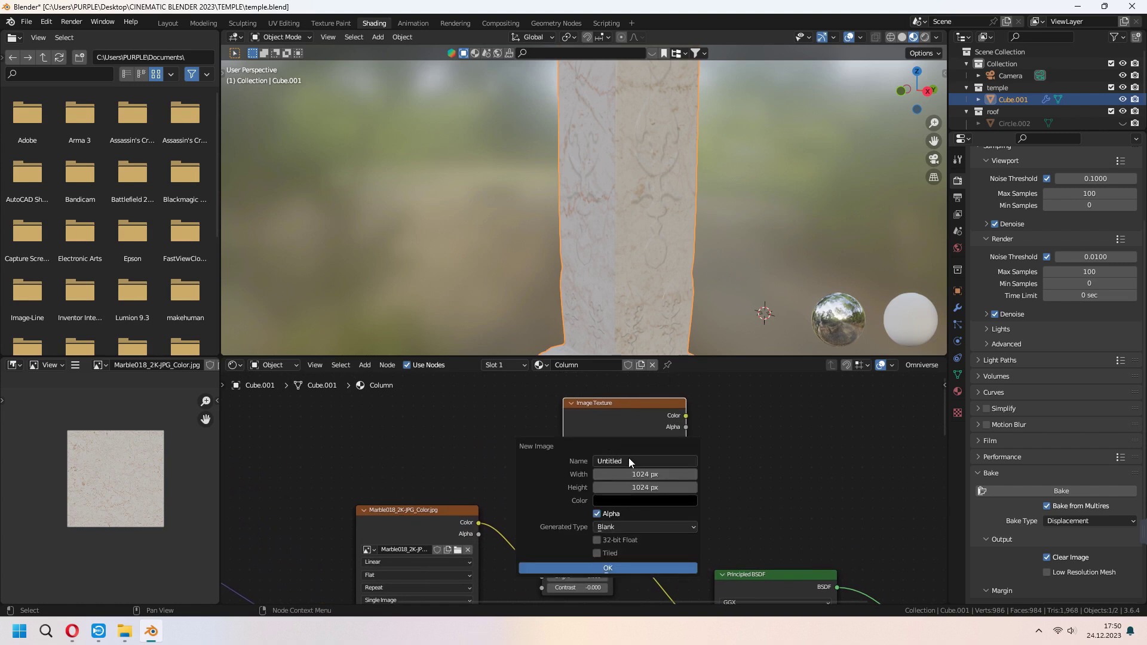
left_click(631, 460)
key("Tab")
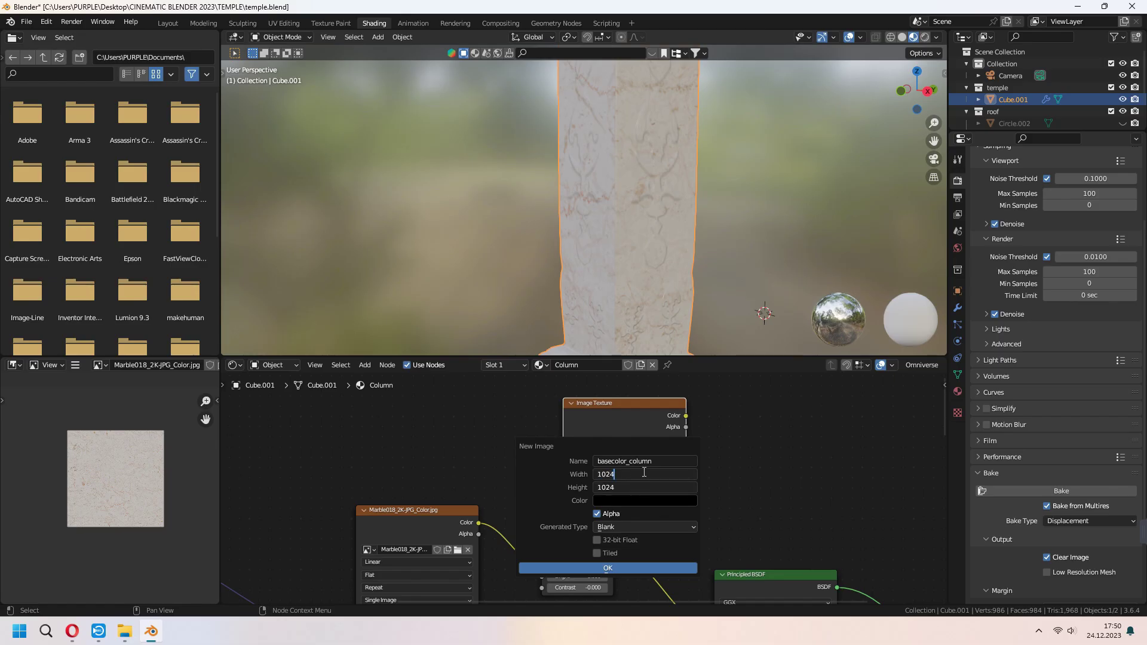
key("Return")
left_click(635, 566)
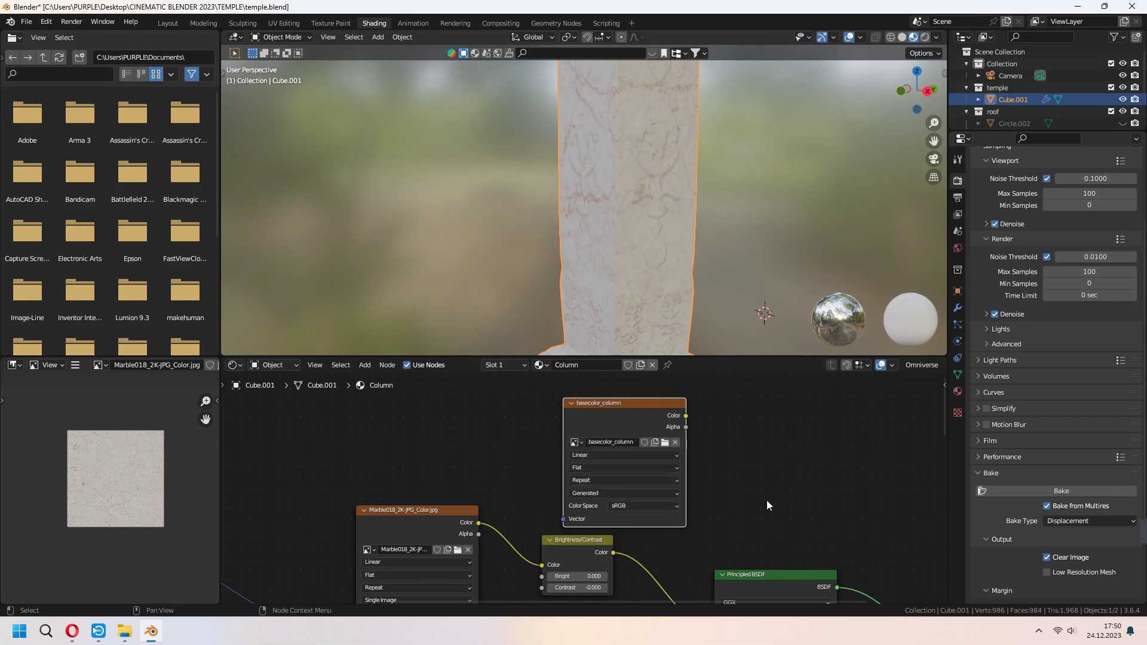
left_click_drag(644, 427, 640, 415)
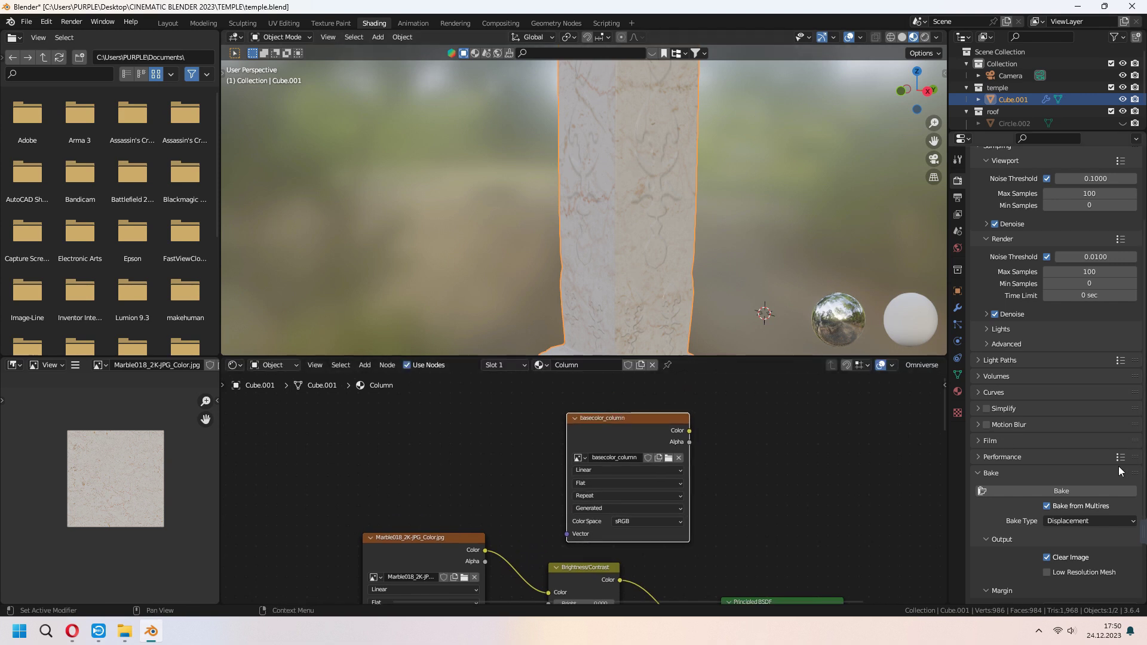
Bake Diffuse colour into basecolor_column, with baking from multires turned off
left_click(1047, 505)
scroll(990, 517, "down", 2)
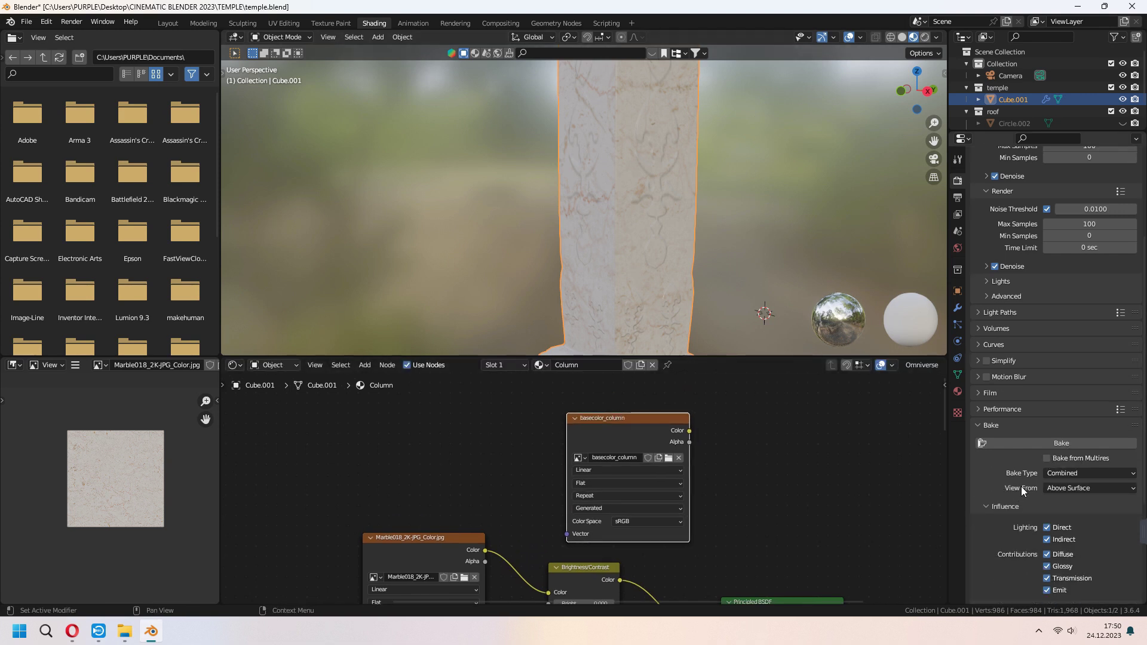
left_click(1061, 476)
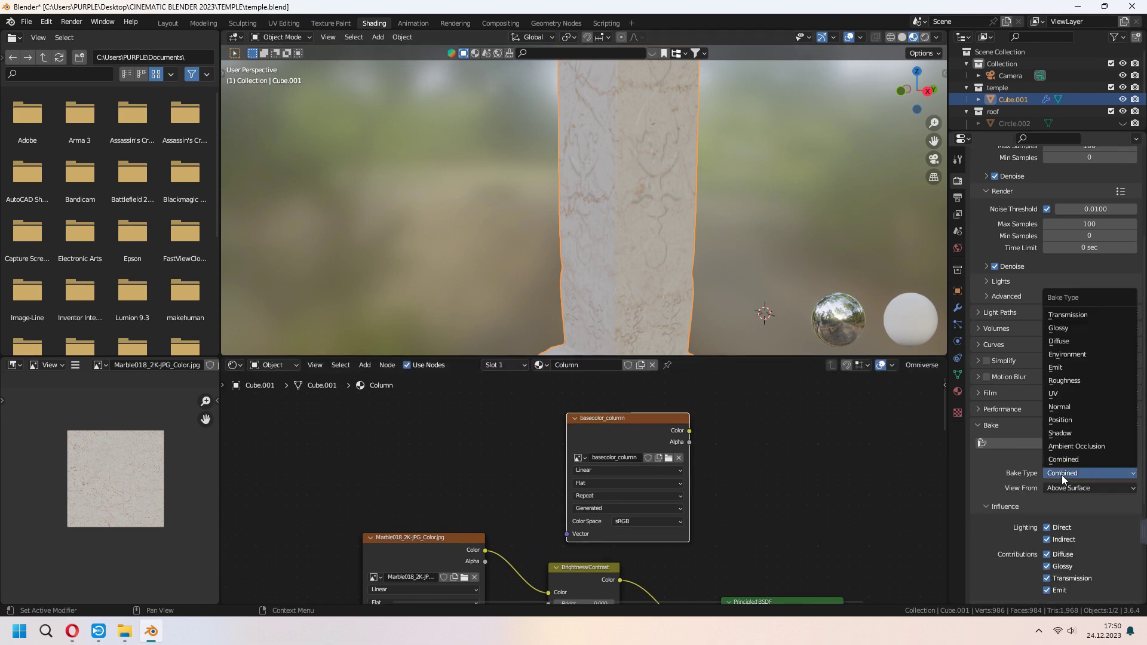
left_click(1069, 341)
scroll(1003, 533, "down", 1)
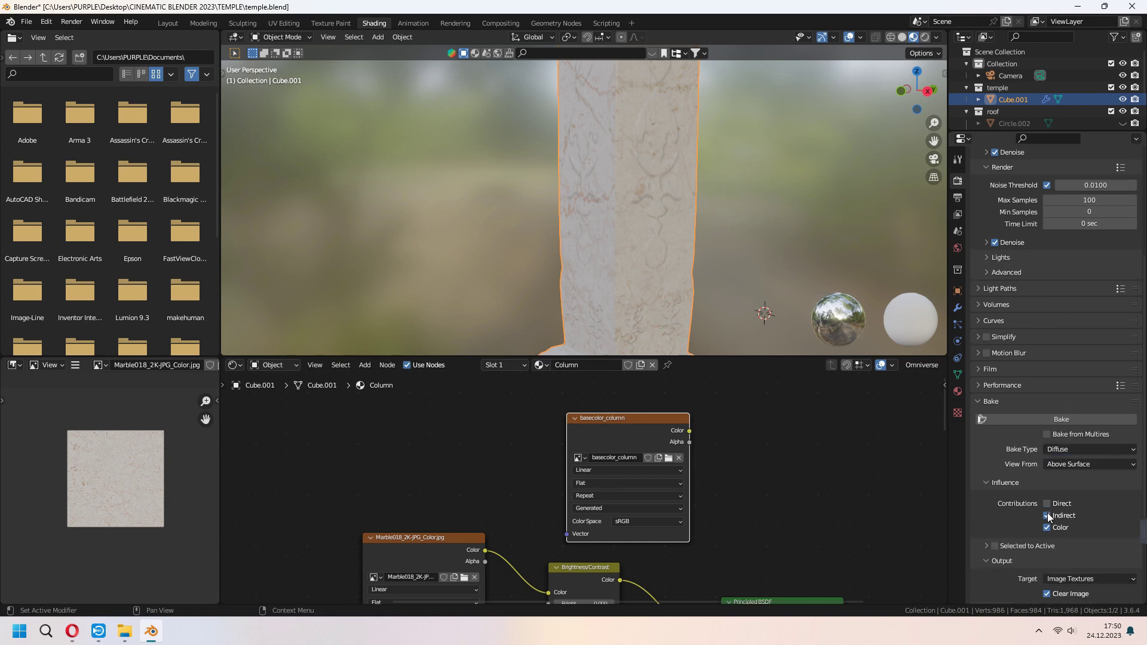
scroll(987, 538, "down", 2)
left_click(98, 364)
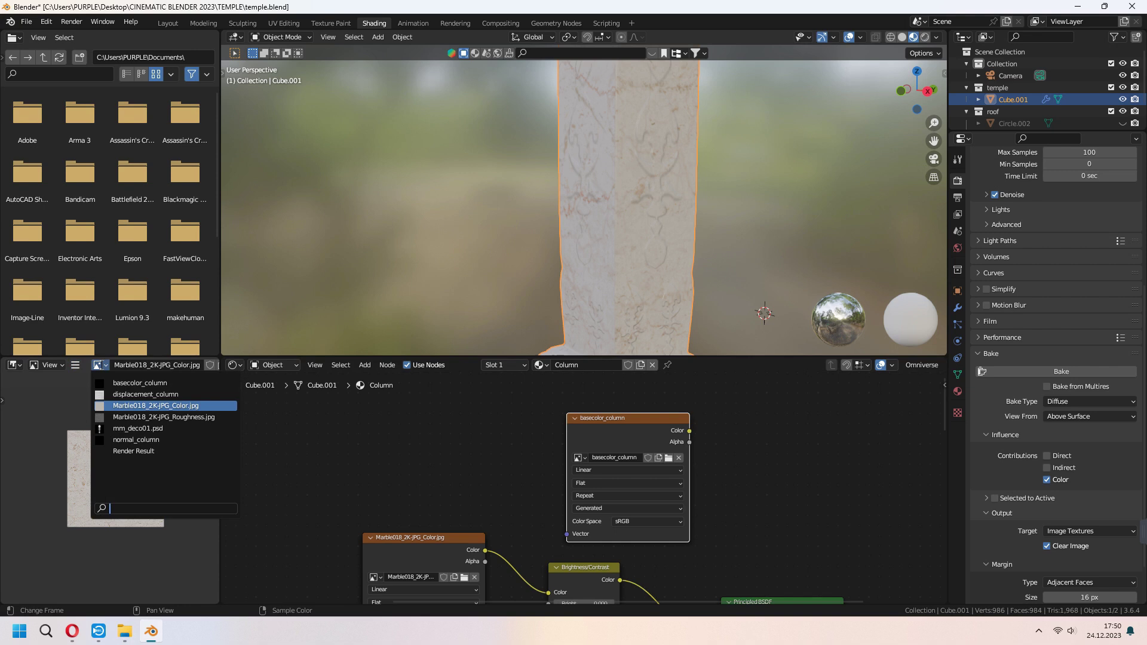
left_click(134, 384)
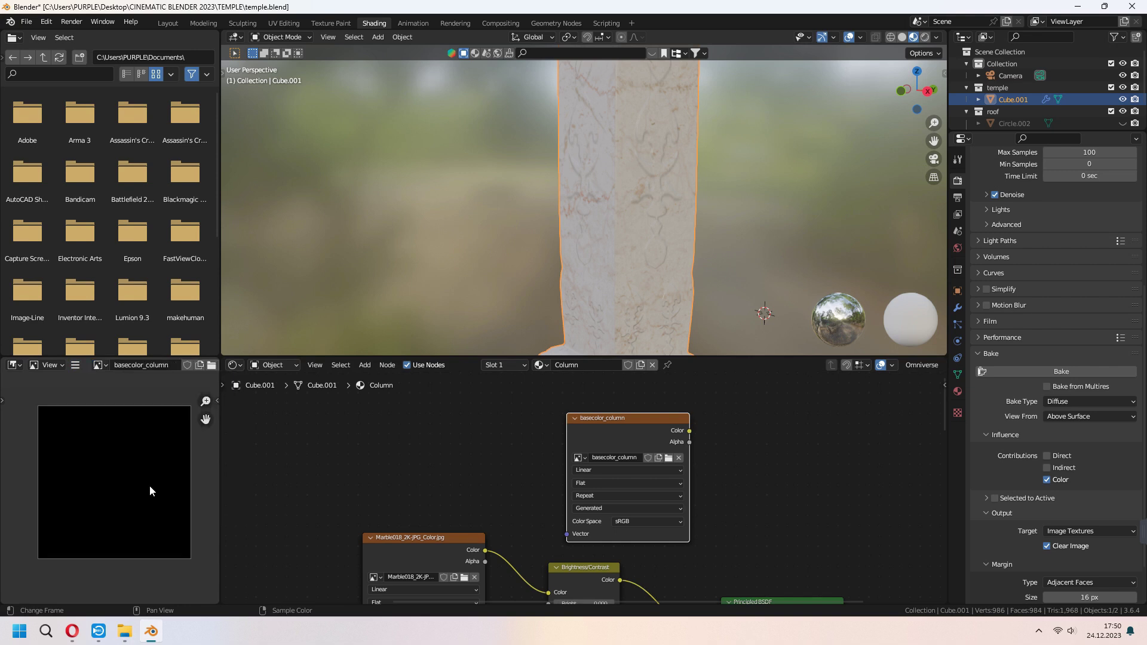
left_click(1077, 371)
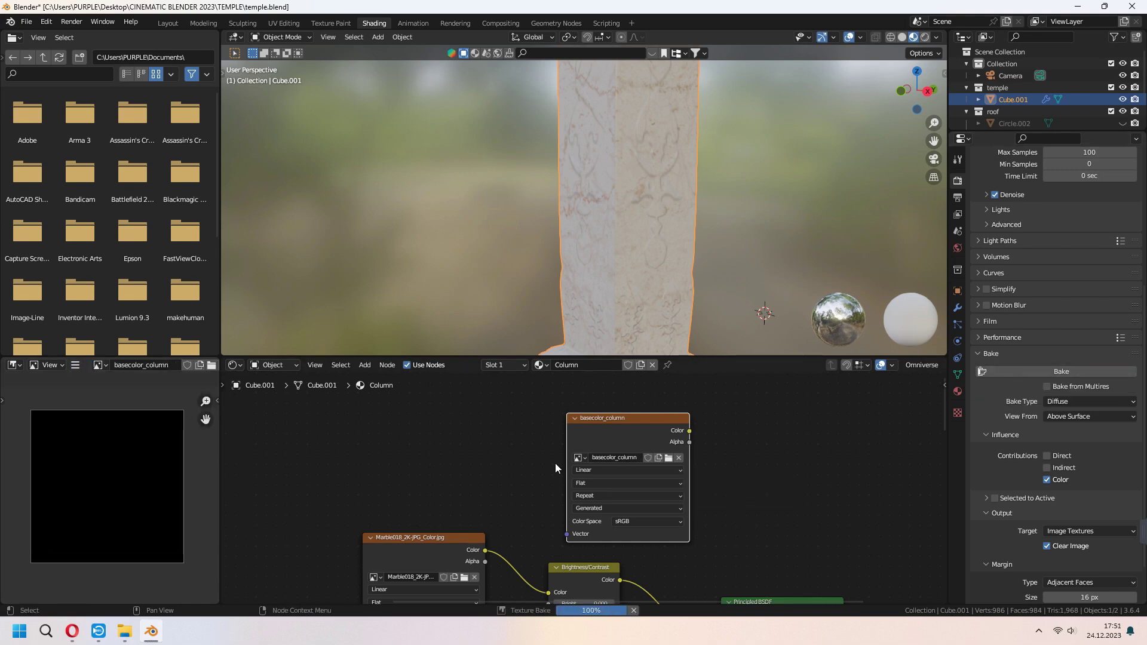
scroll(79, 495, "up", 3)
scroll(78, 495, "down", 5)
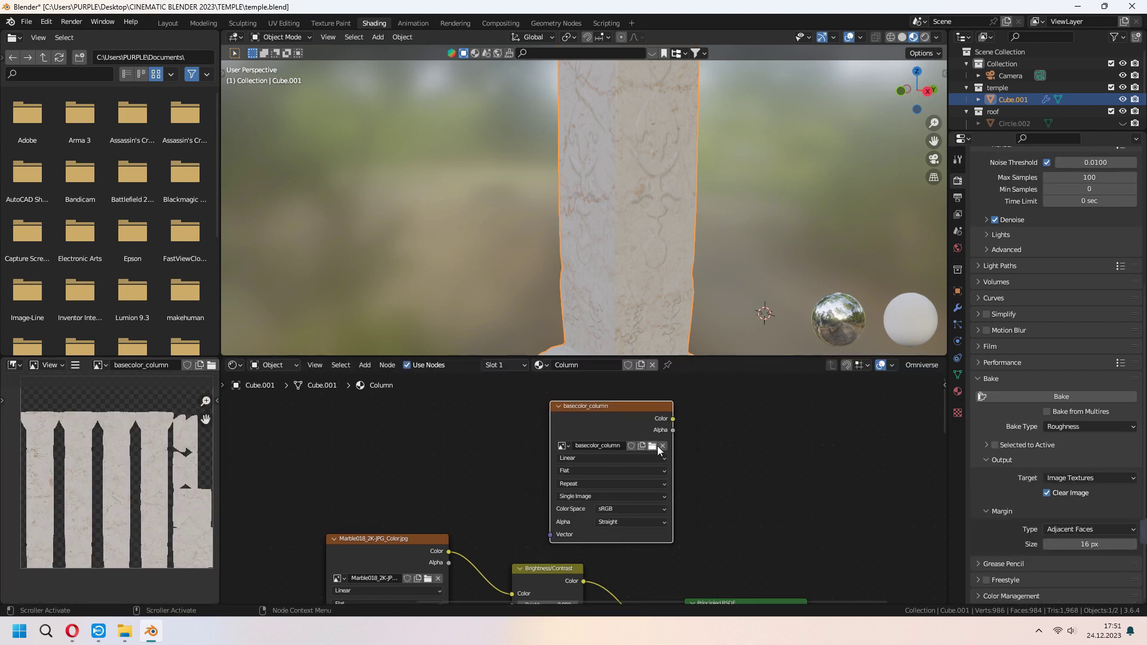
Bake the column's roughness into a new Non-Color roughness_column image
left_click(662, 446)
left_click(609, 446)
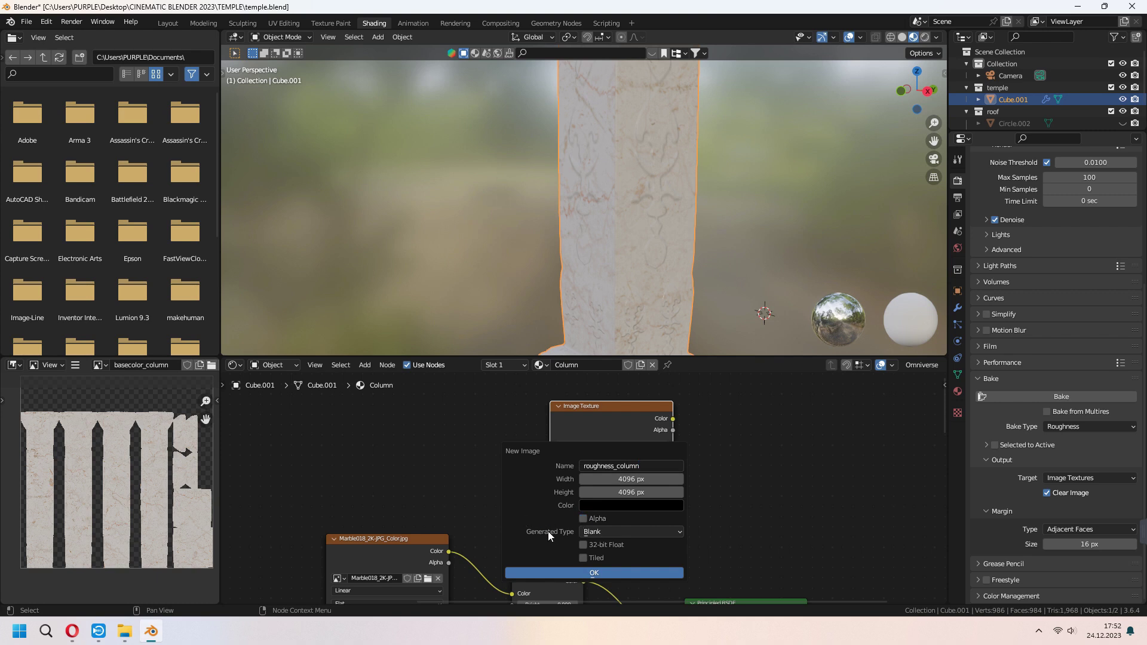
left_click(579, 572)
left_click(615, 507)
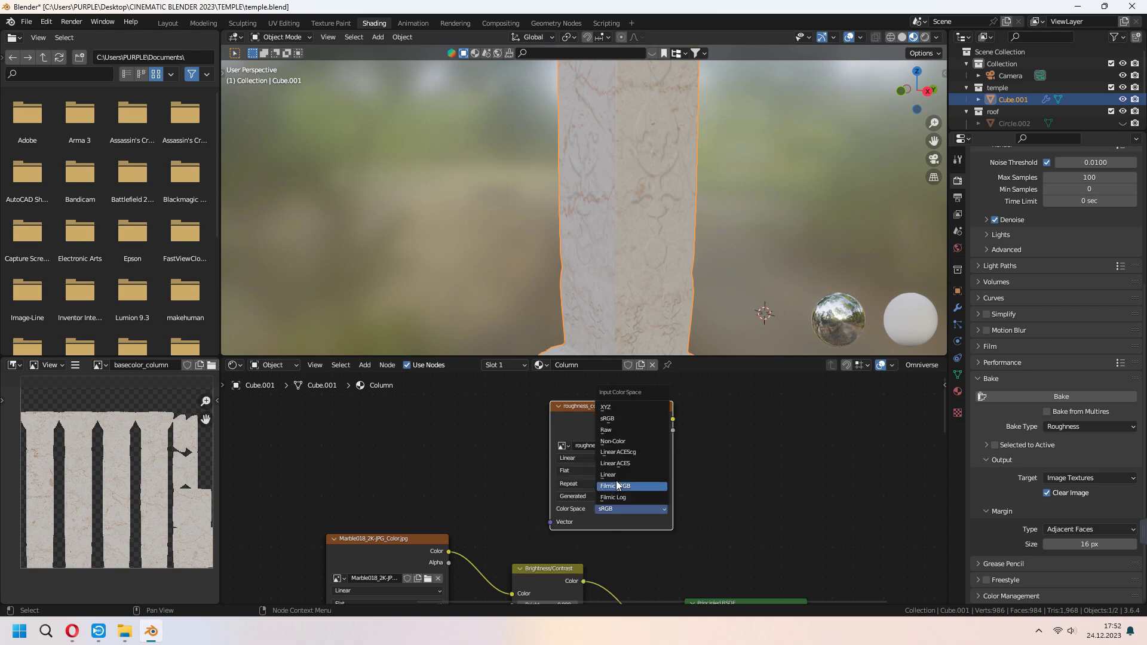
left_click(620, 442)
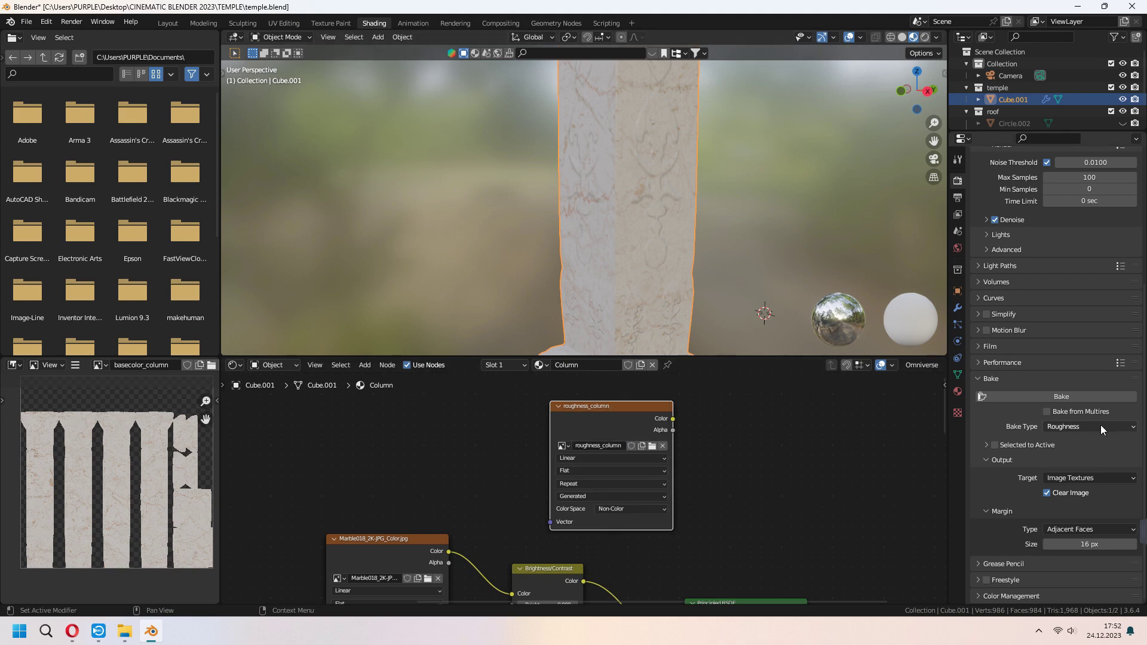
left_click(97, 365)
left_click(144, 449)
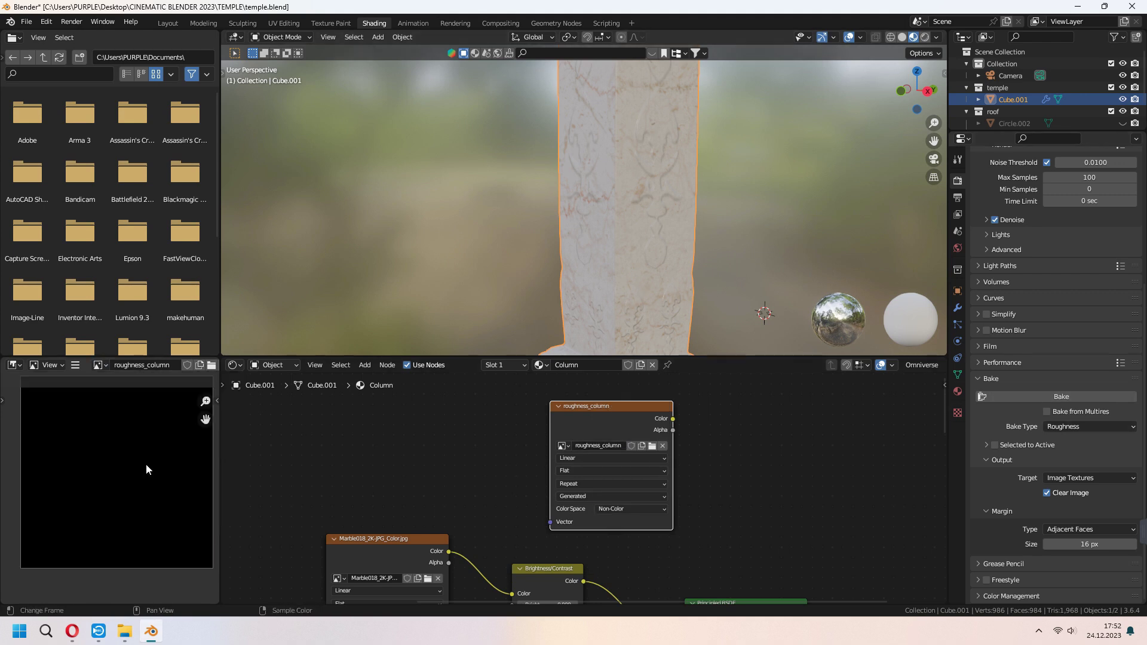
left_click(1062, 396)
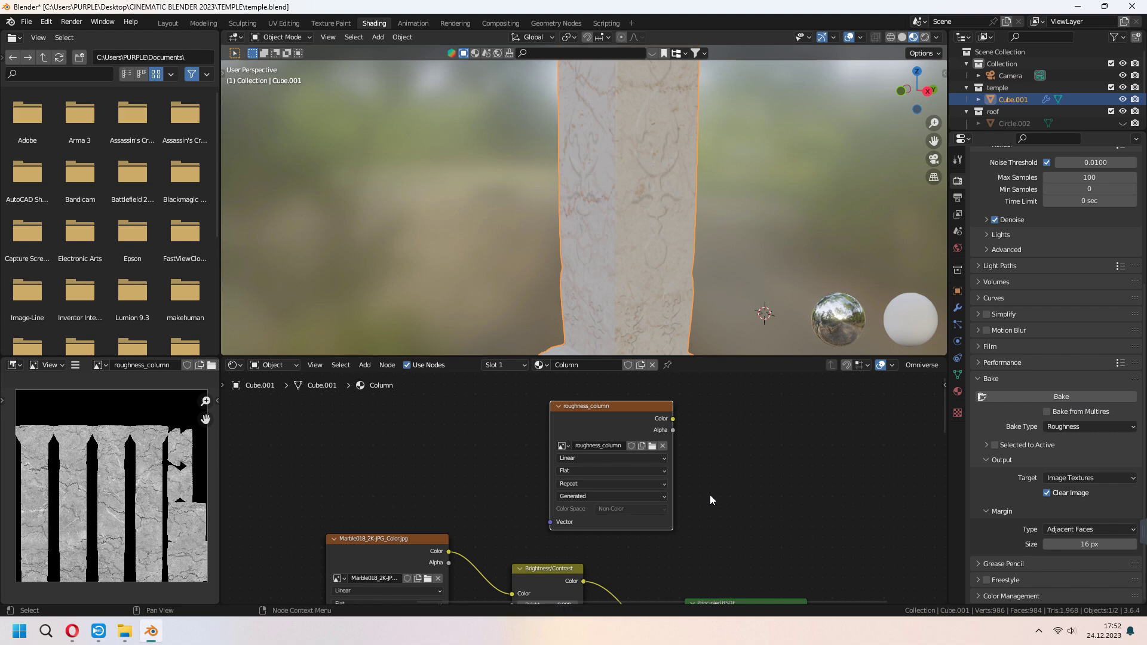
scroll(124, 453, "up", 2)
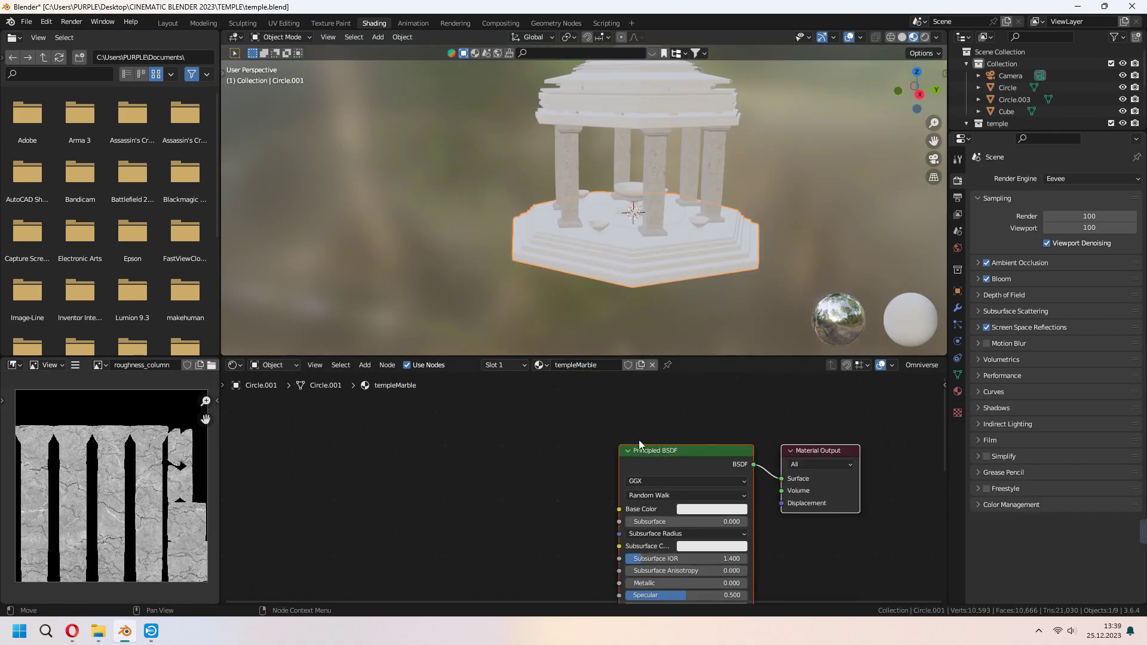
Import the five marble textures with Node Wrangler and assign templeMarble to the roof
key("ctrl+shift+t")
double_click(498, 256)
double_click(508, 223)
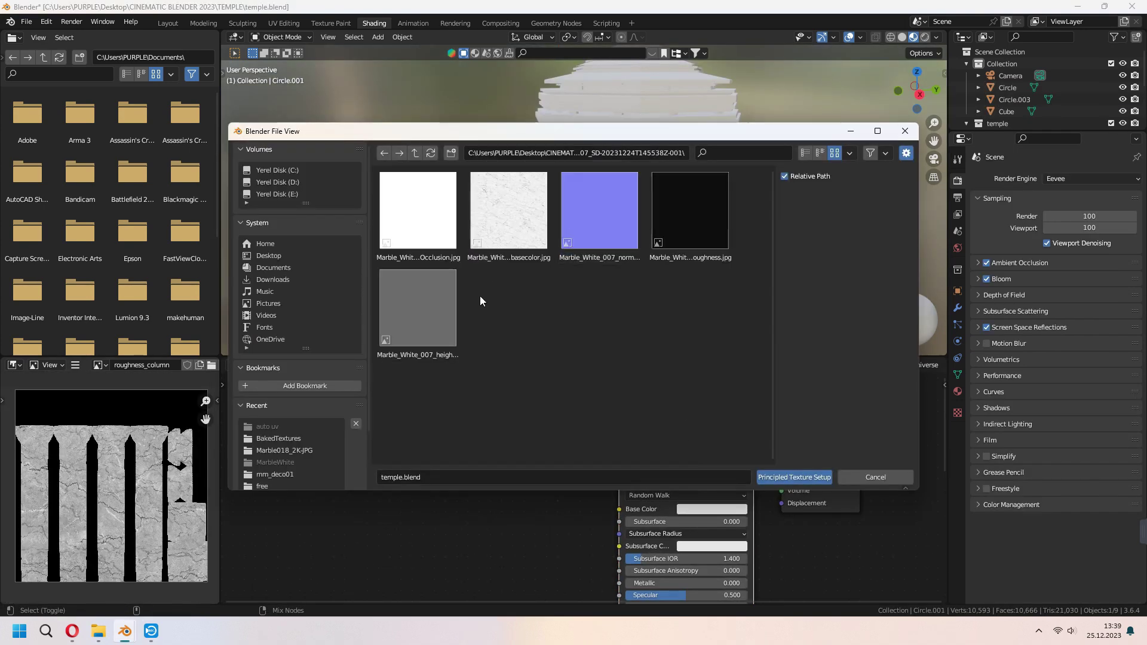
key("a")
key("Return")
left_click(668, 111)
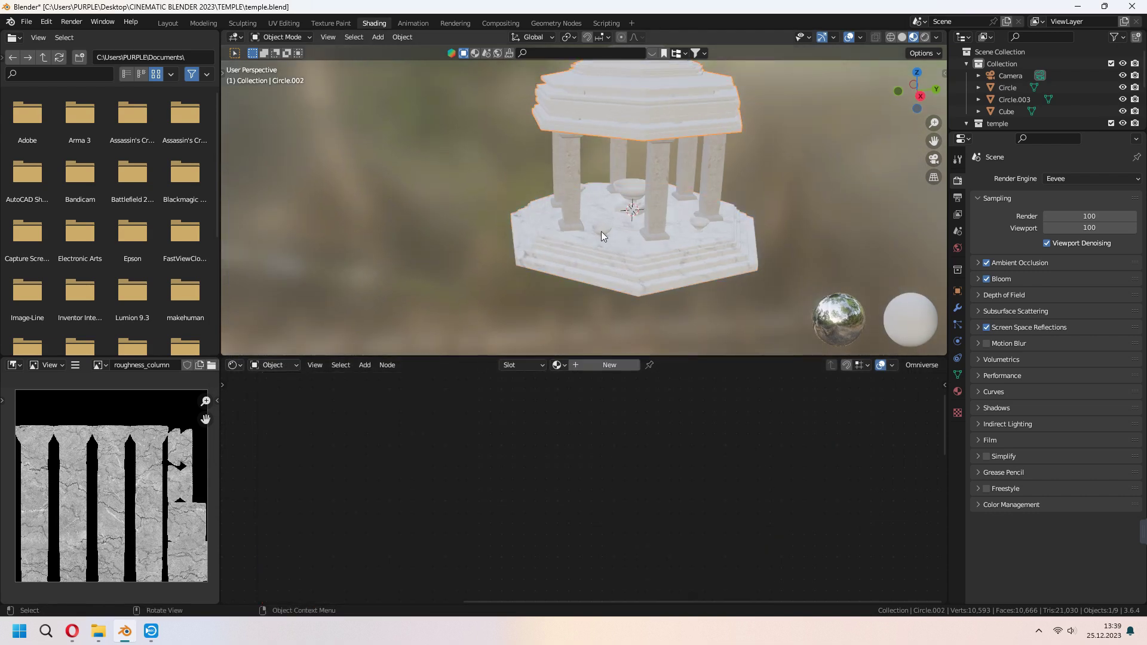
left_click(558, 365)
left_click(592, 395)
Add an Image Texture node with a new main_basecolor image shown in the image view
middle_click_drag(664, 251, 892, 74)
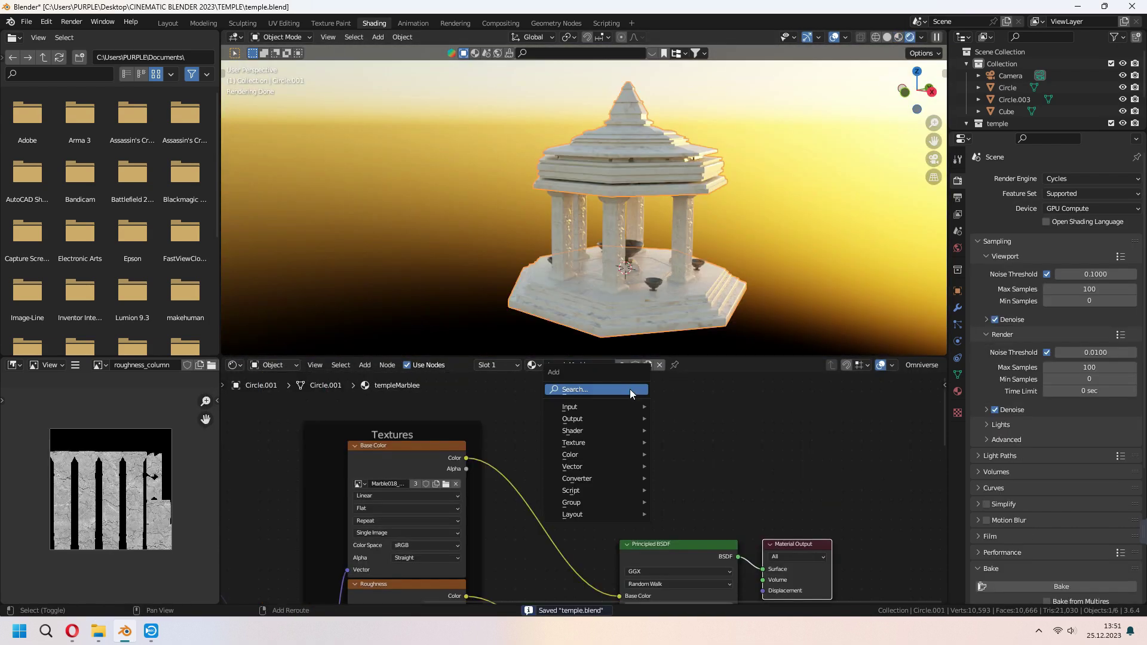
left_click(631, 393)
key("Return")
left_click(642, 421)
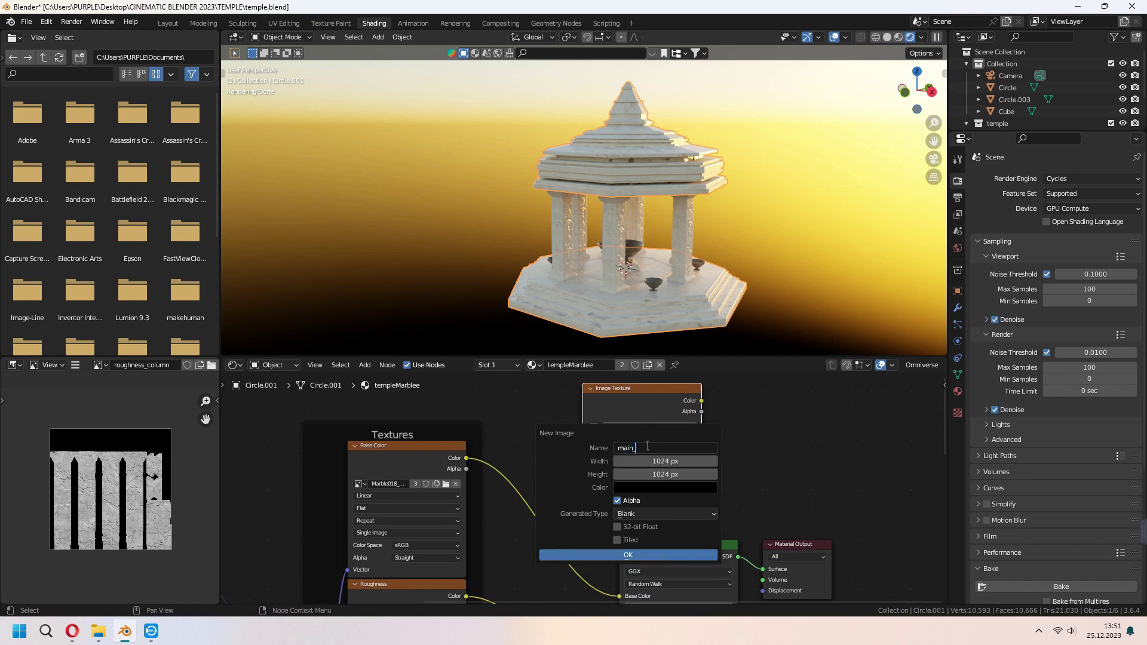
left_click(627, 555)
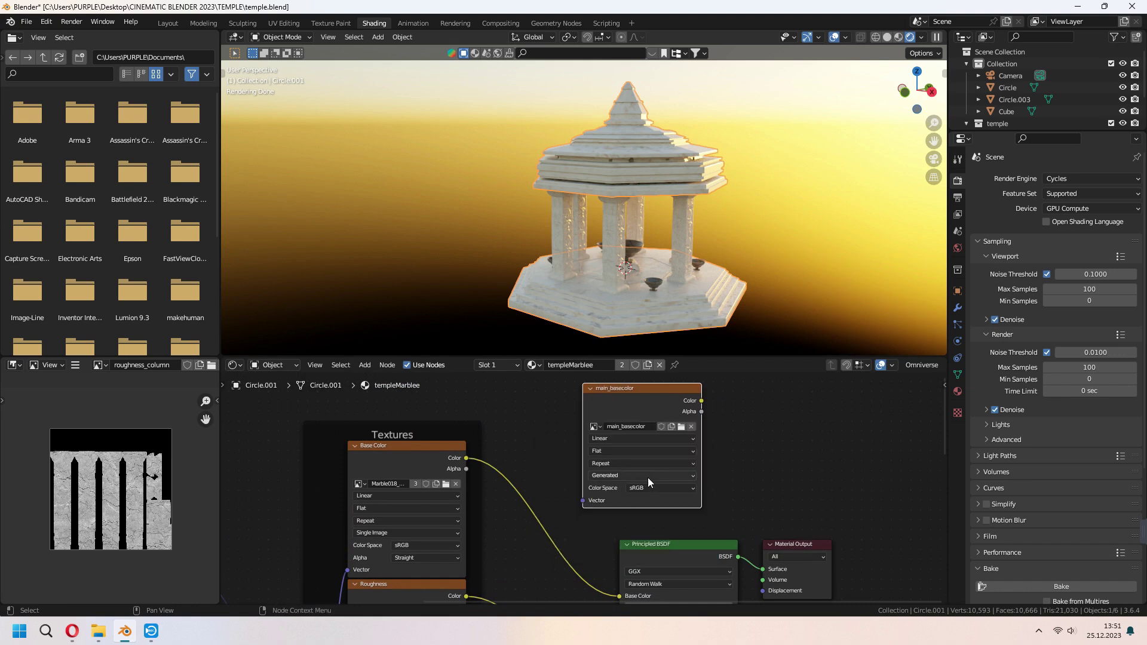
middle_click_drag(627, 538, 515, 541)
left_click(100, 365)
scroll(101, 404, "up", 2)
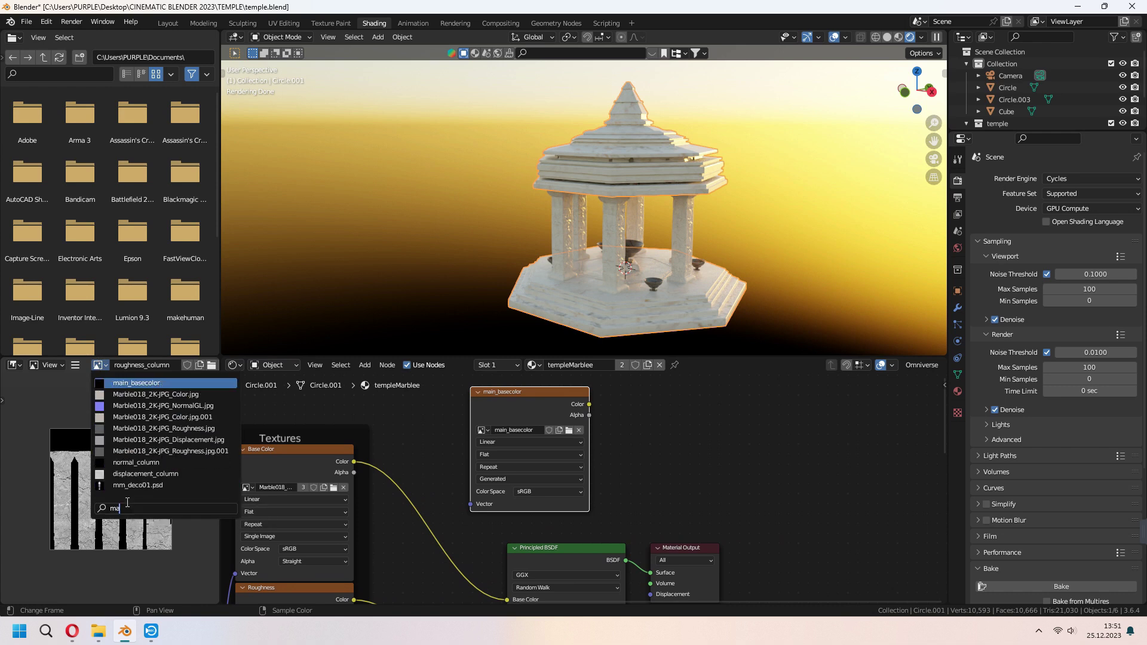
left_click(149, 382)
scroll(129, 498, "up", 2)
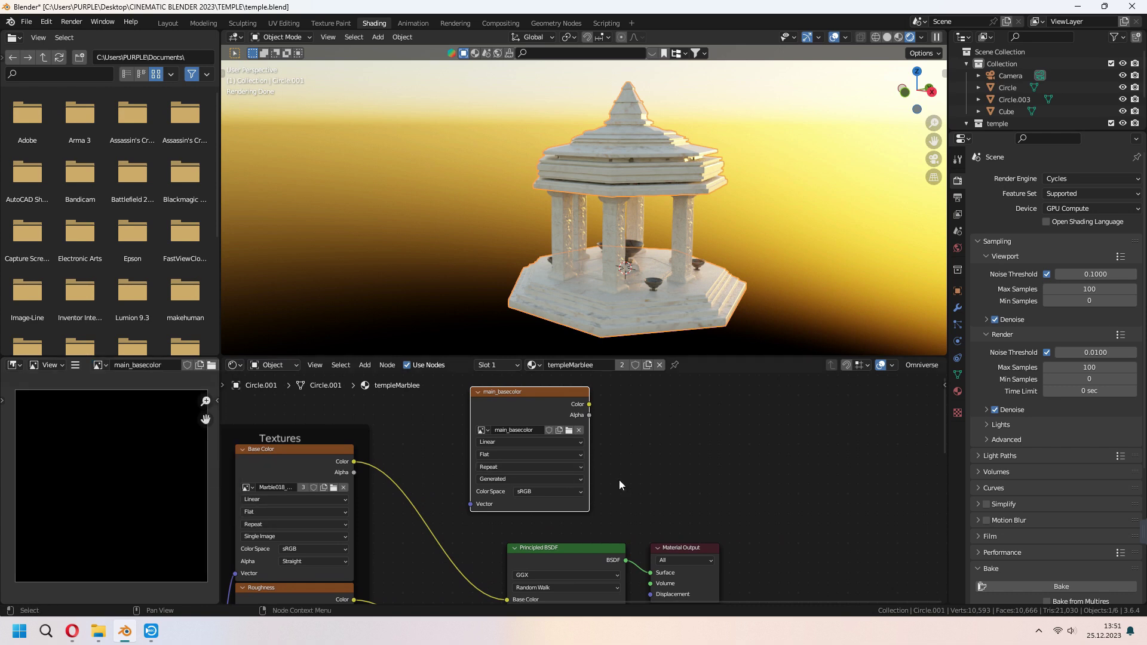
Bake the temple's Diffuse colour into main_basecolor
middle_click_drag(618, 480, 703, 486)
scroll(975, 483, "down", 3)
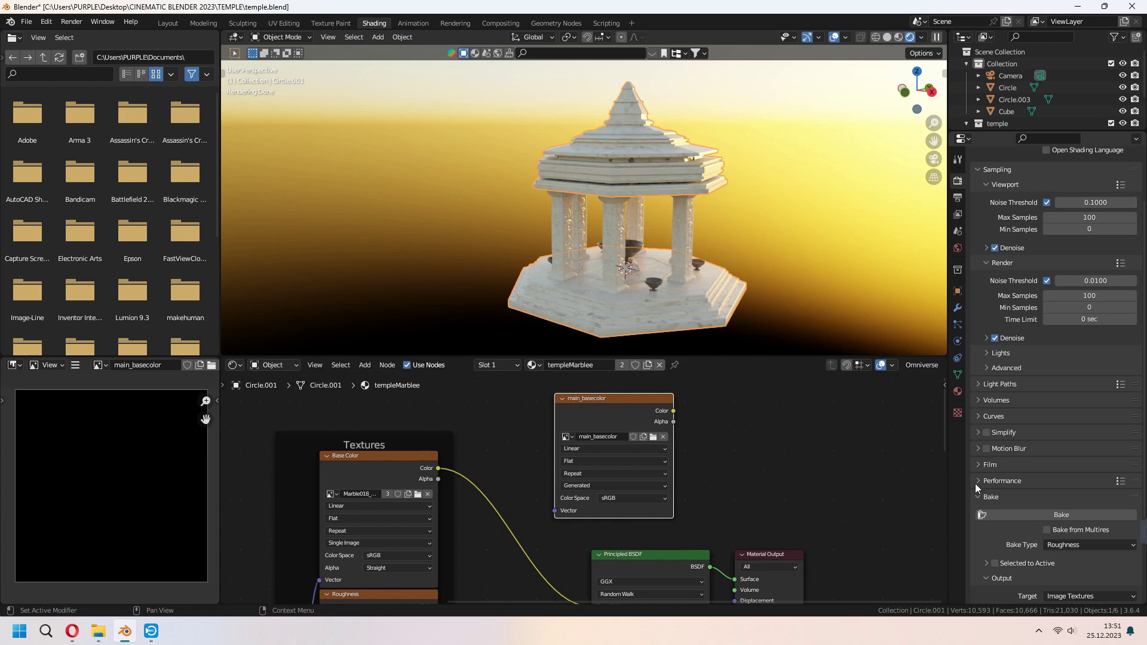
scroll(975, 489, "down", 1)
scroll(975, 488, "down", 1)
left_click(1097, 428)
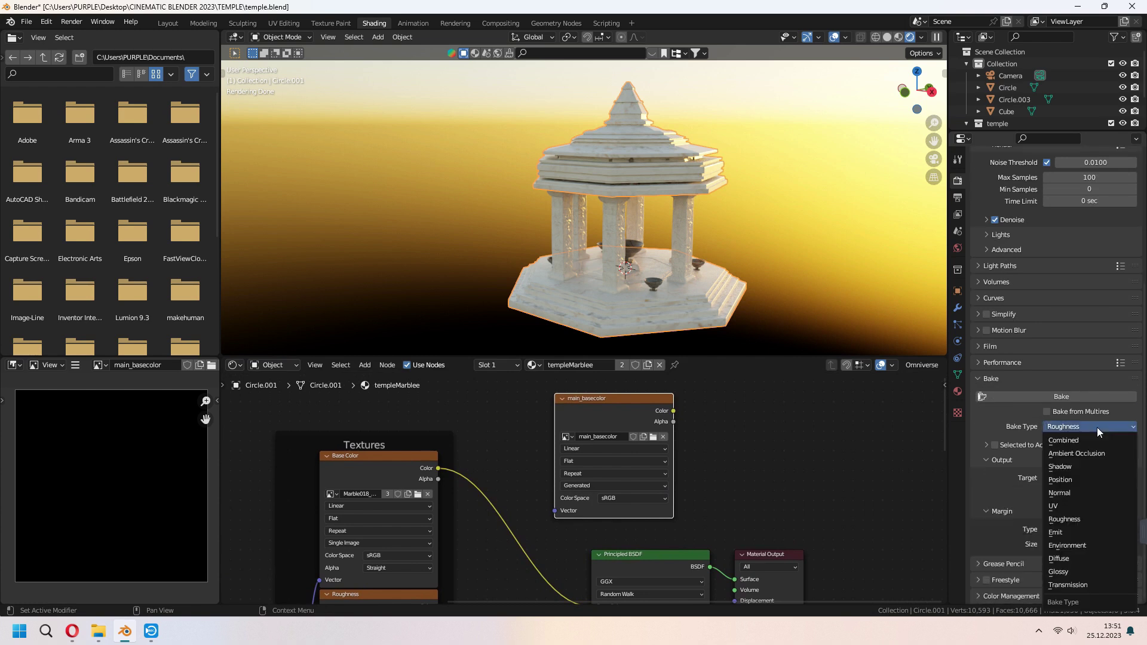
left_click(1071, 557)
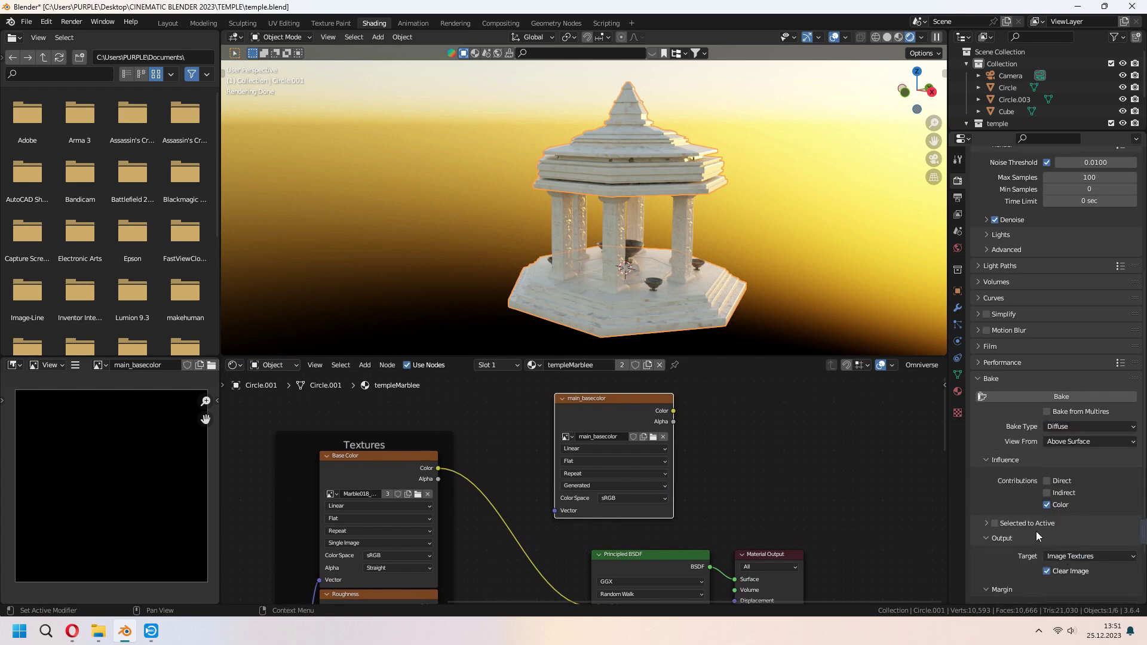
left_click(982, 397)
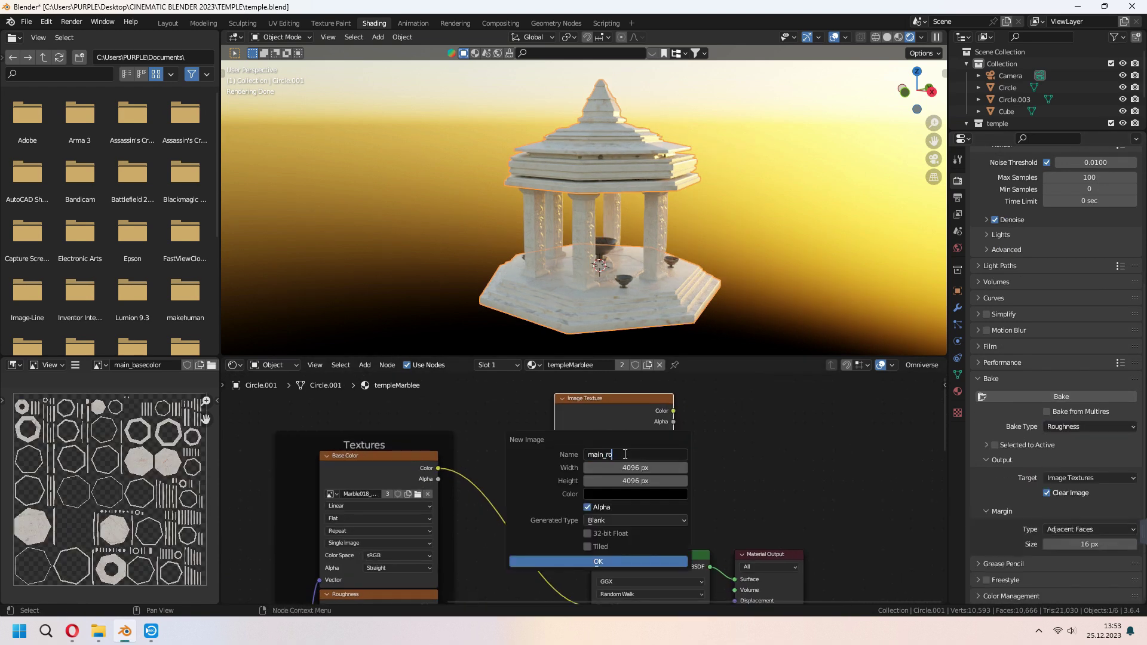
Bake the temple's roughness into a new Non-Color main_roughness image
left_click(593, 563)
left_click(627, 498)
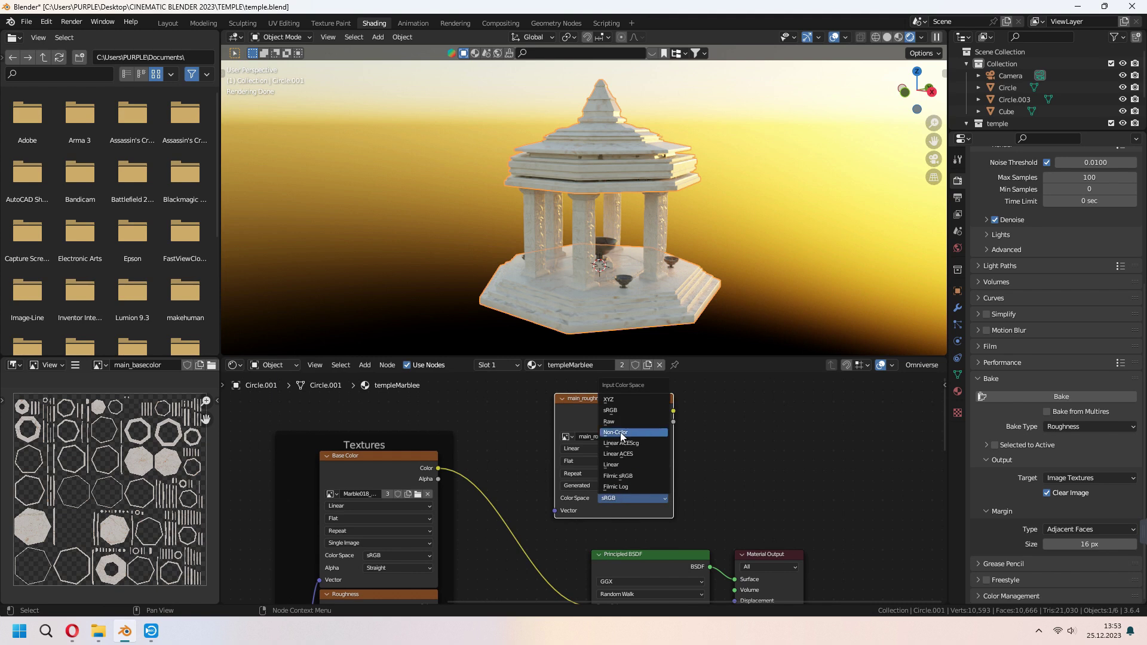
left_click(627, 436)
left_click(1061, 396)
Bake a Normal map into a new Non-Color main_normal image, then choose Unreal's Third Person template
left_click(664, 437)
left_click(618, 436)
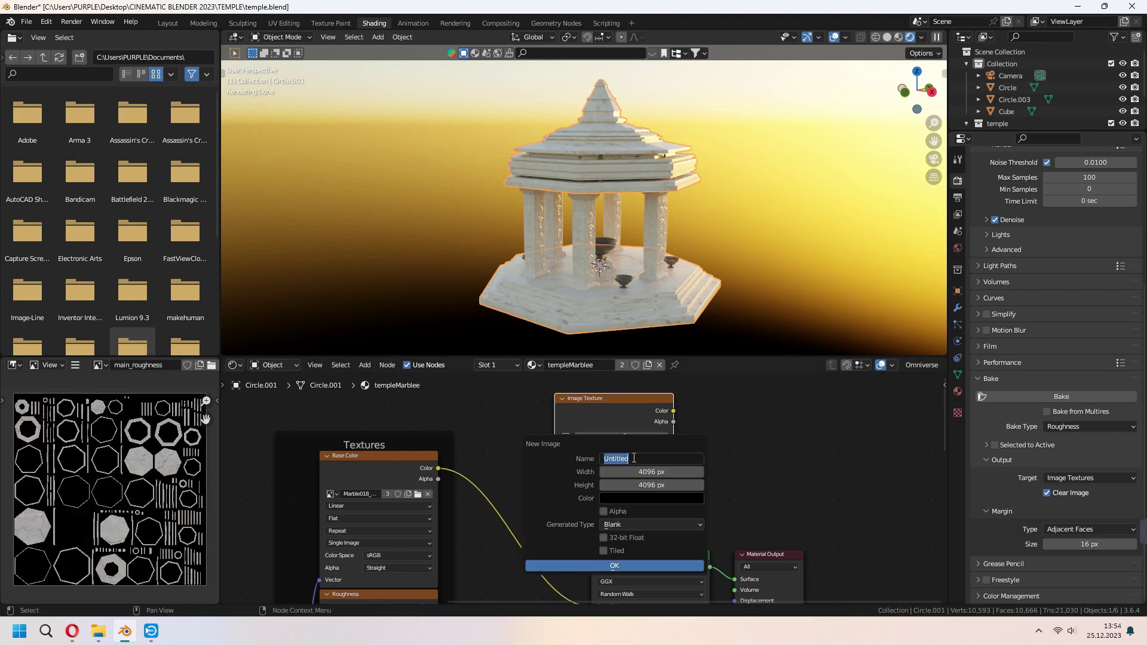
left_click(611, 564)
left_click(613, 498)
left_click(1089, 426)
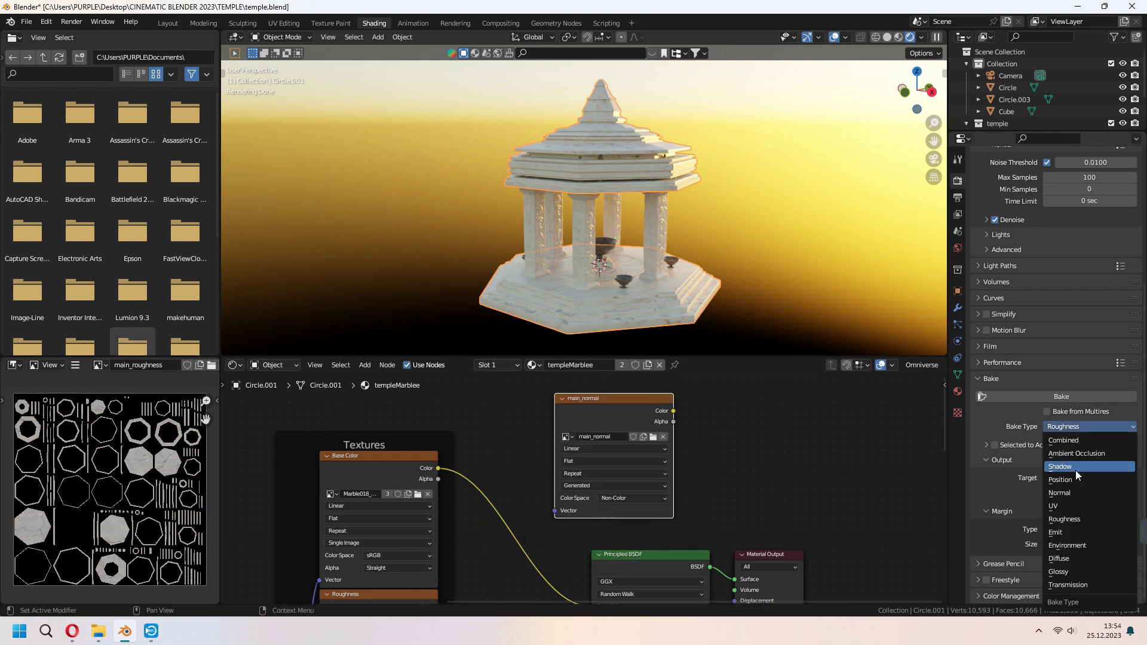
left_click(1059, 493)
left_click(1060, 396)
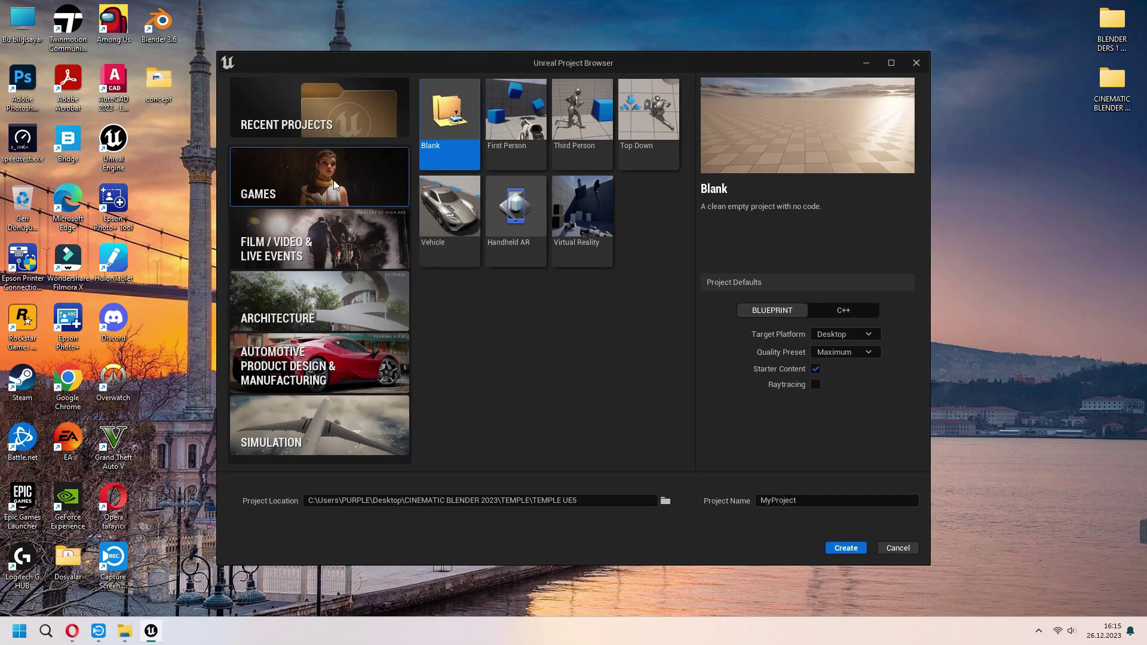
left_click(577, 132)
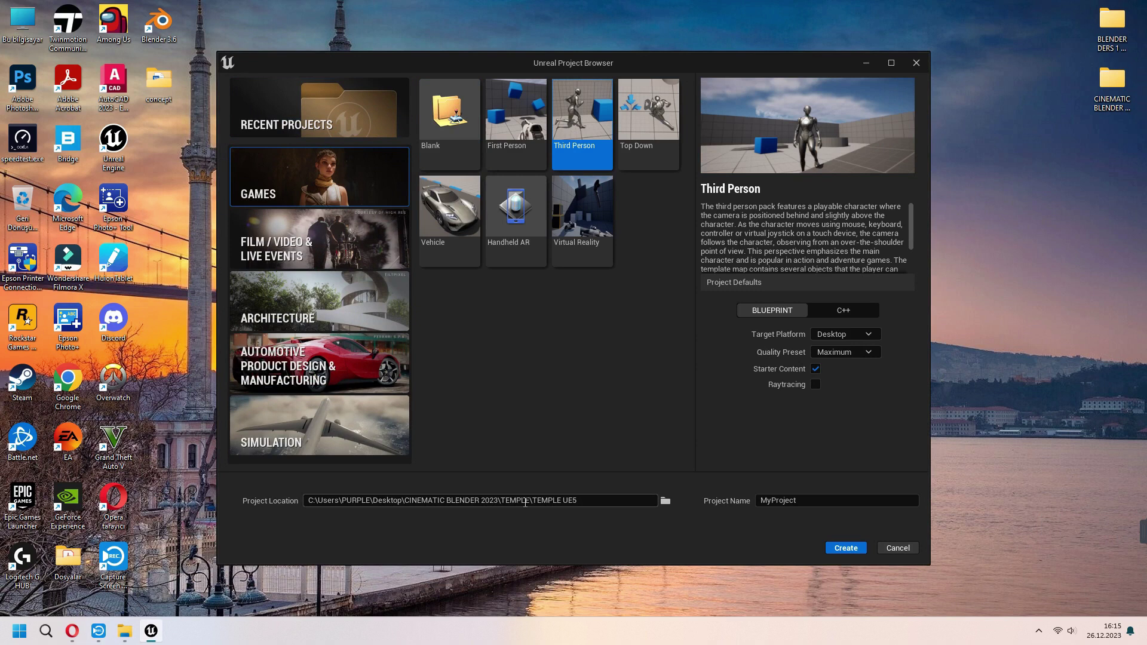
Set the project location to TEMPLE UE5, name the project TempleUE5, and create it
left_click(665, 500)
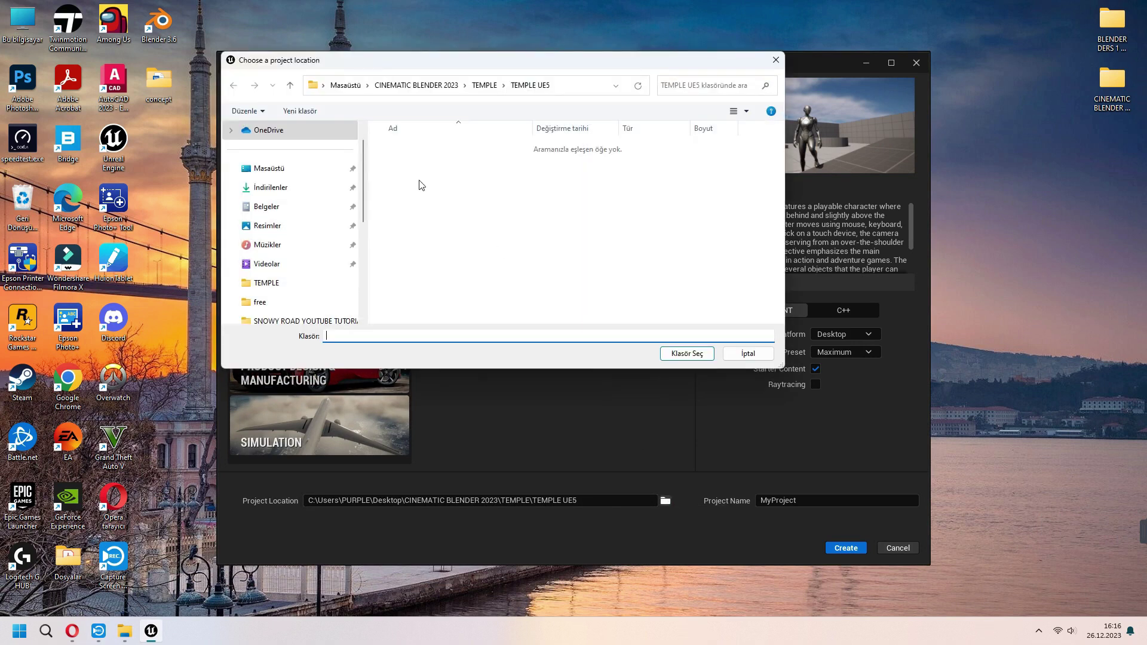
left_click(295, 85)
double_click(432, 225)
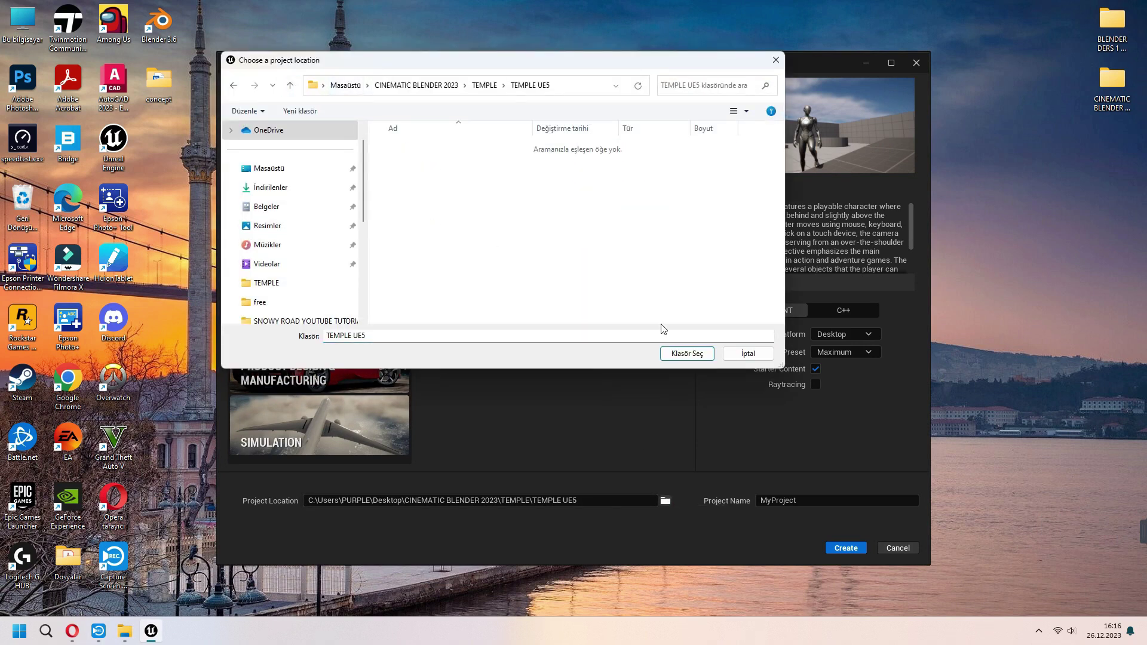
left_click(689, 355)
left_click(788, 499)
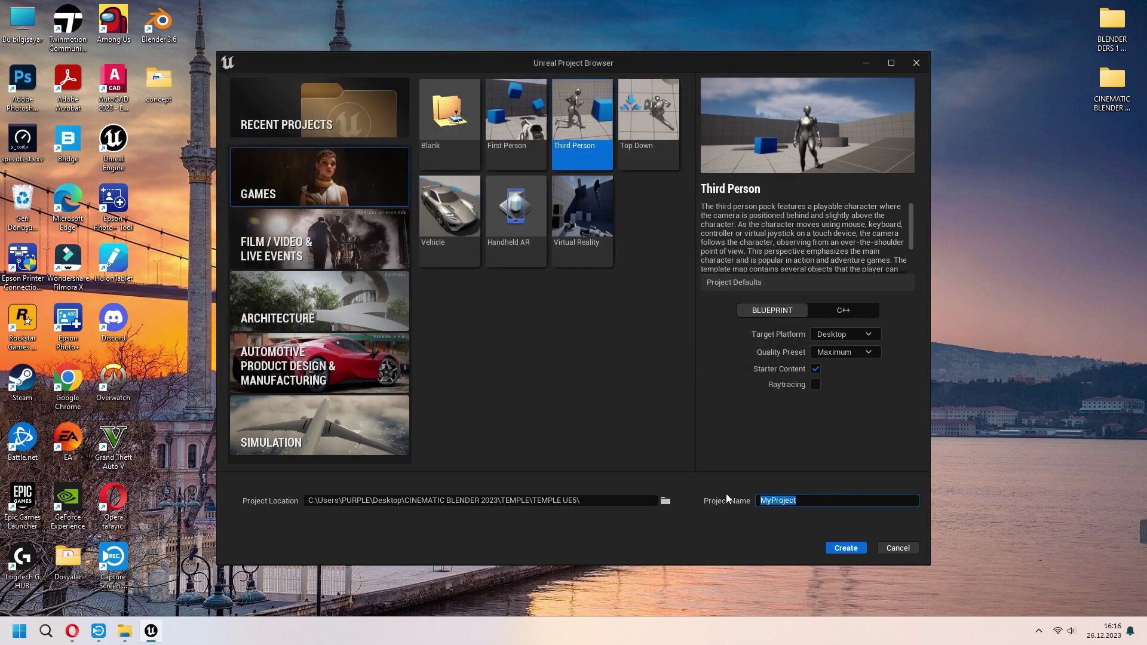
type("TempleUE5")
left_click(846, 547)
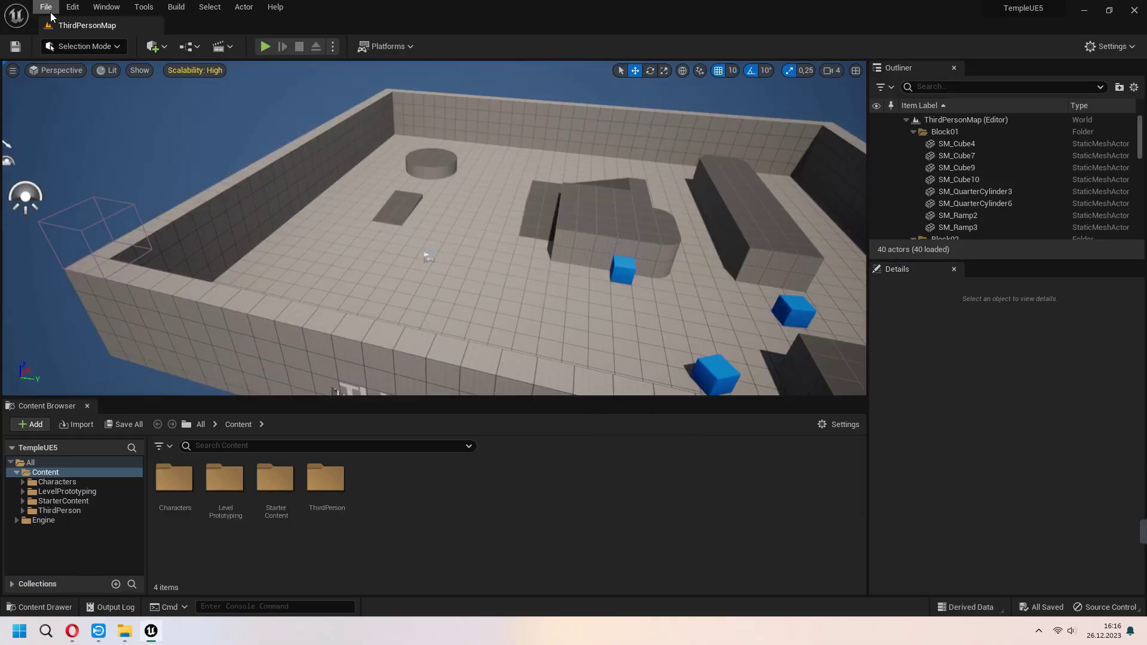
Create an Empty Level from File > New Level
left_click(46, 8)
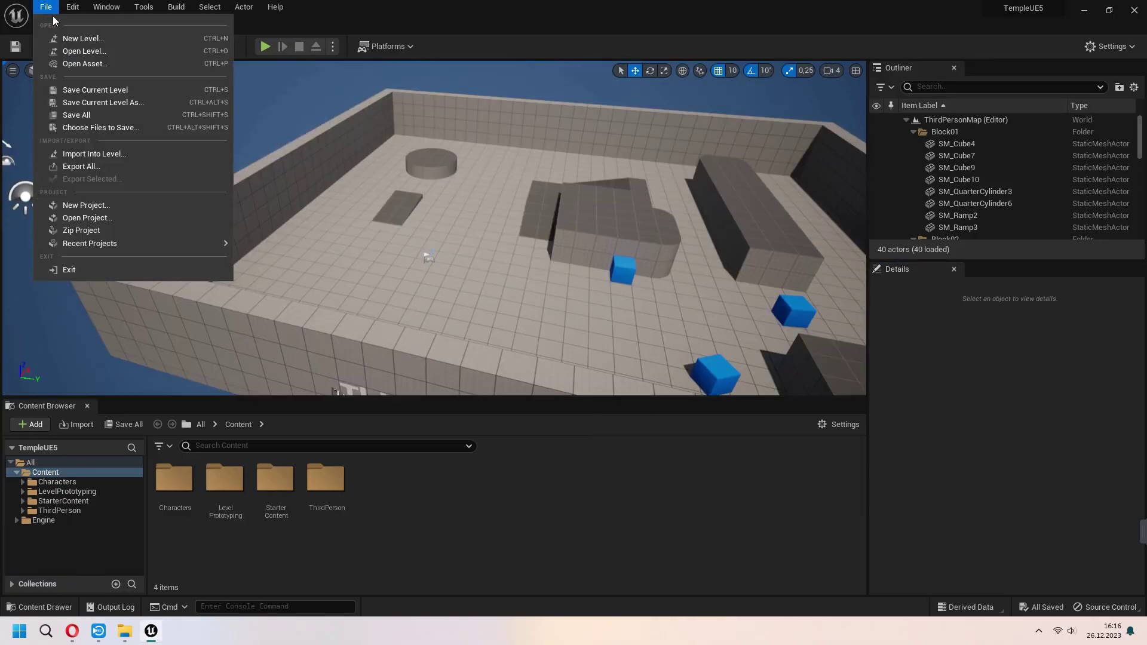
left_click(79, 38)
left_click(652, 250)
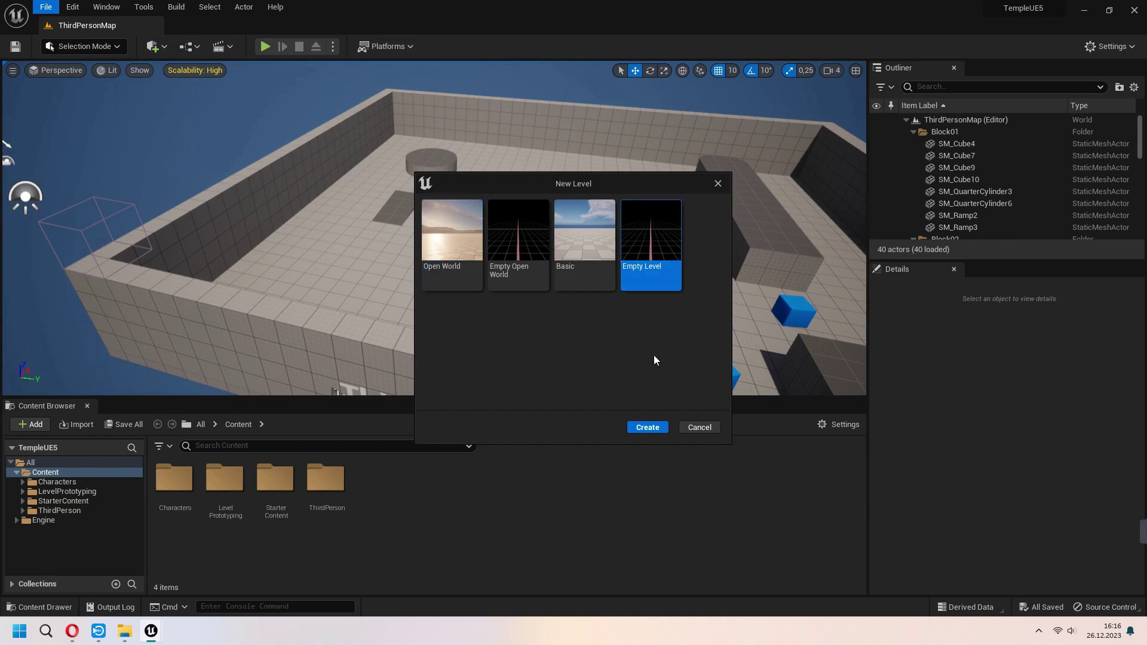
left_click(650, 427)
left_click(106, 7)
mouse_move(147, 40)
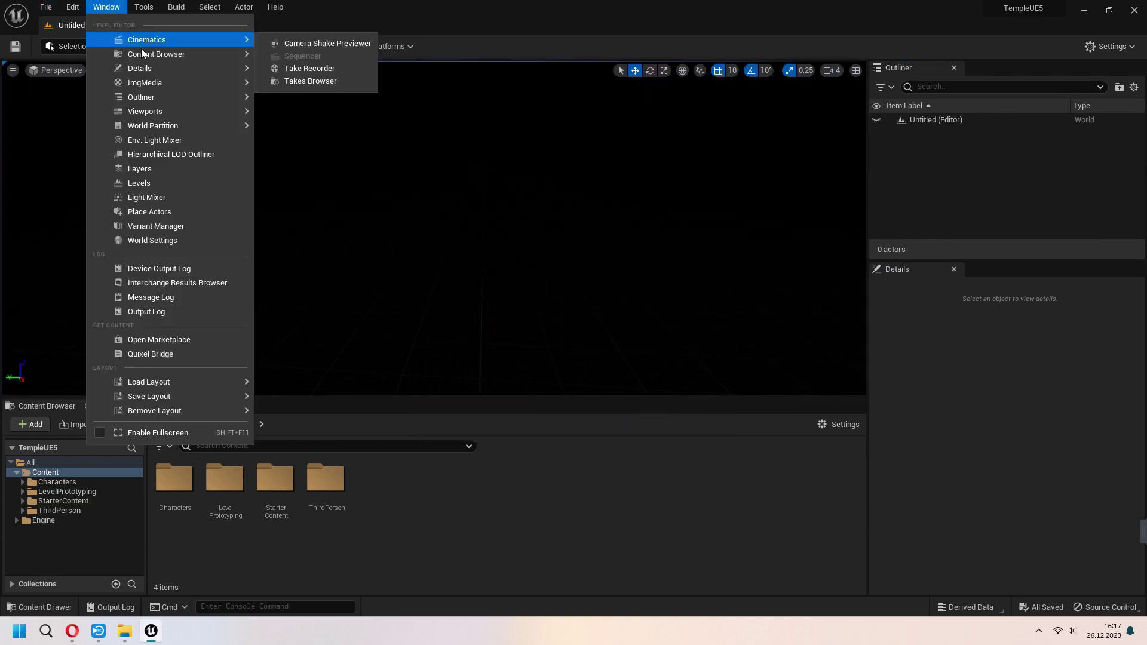
Use the Env. Light Mixer to add sky light, directional light, sky atmosphere, volumetric clouds and height fog
left_click(152, 140)
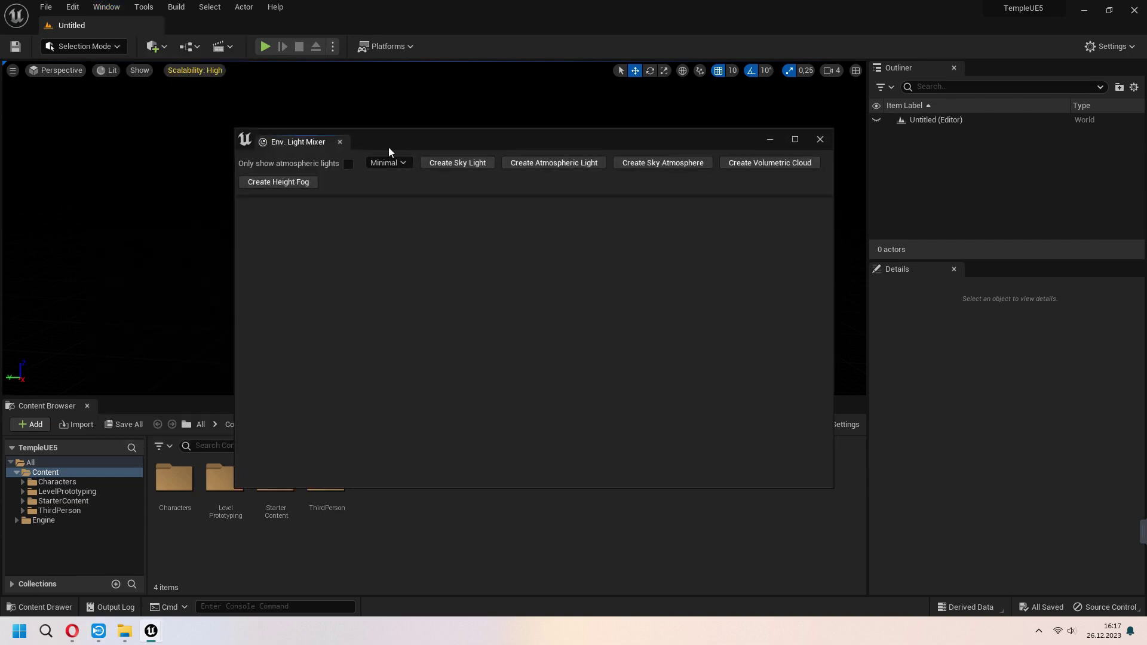
left_click(460, 166)
left_click(486, 166)
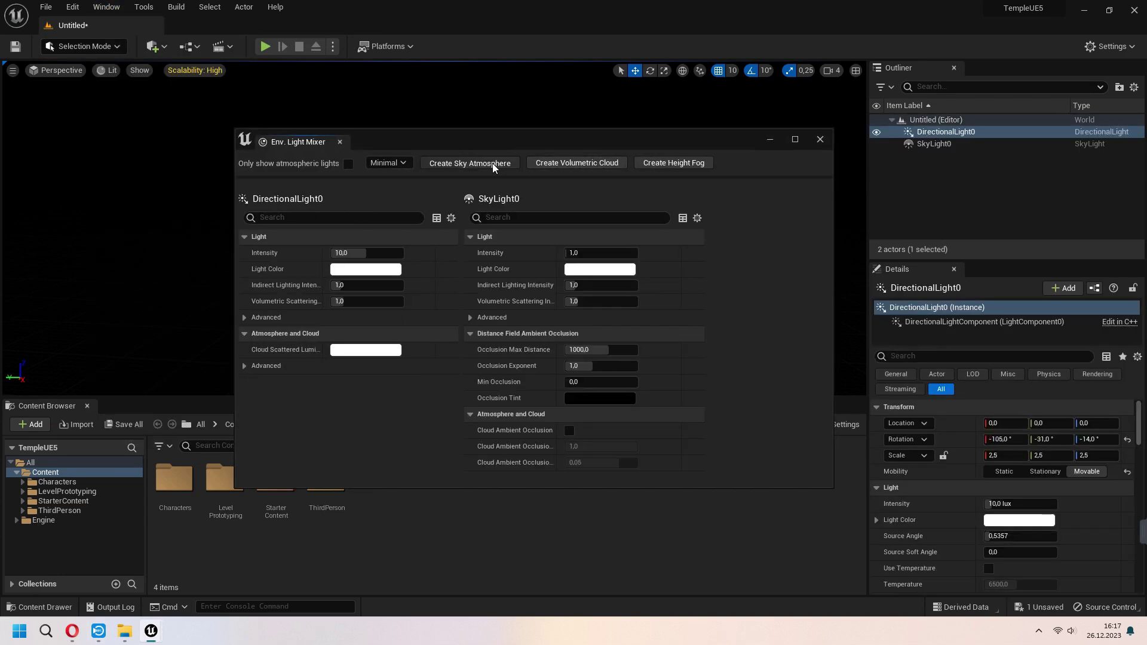
left_click(494, 166)
left_click(462, 167)
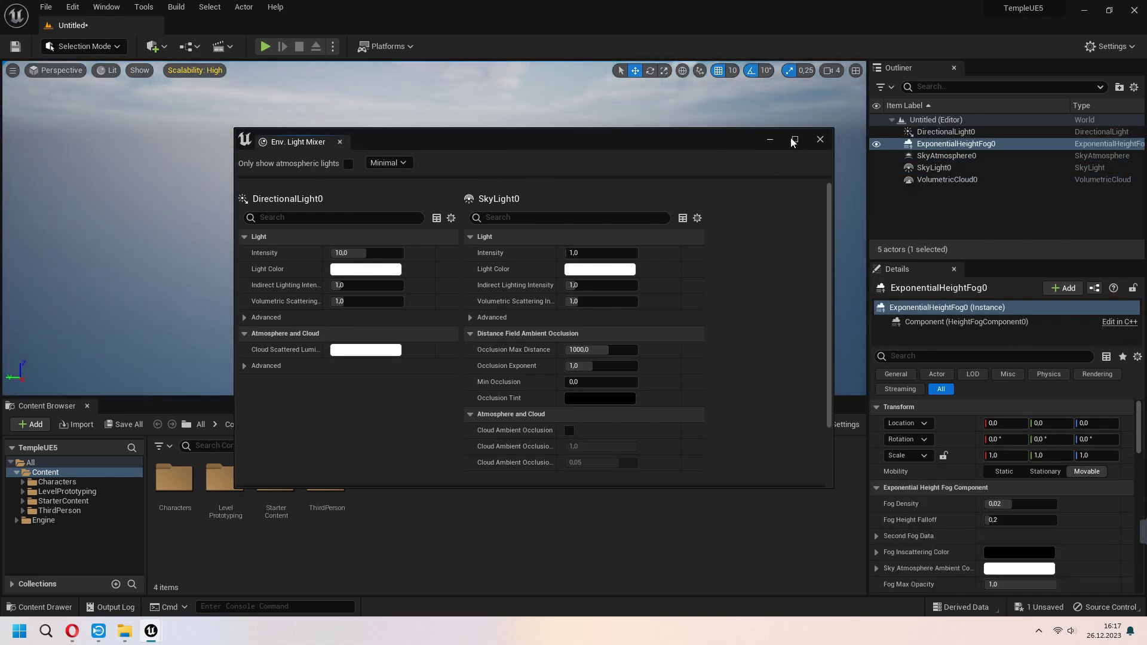
left_click(821, 141)
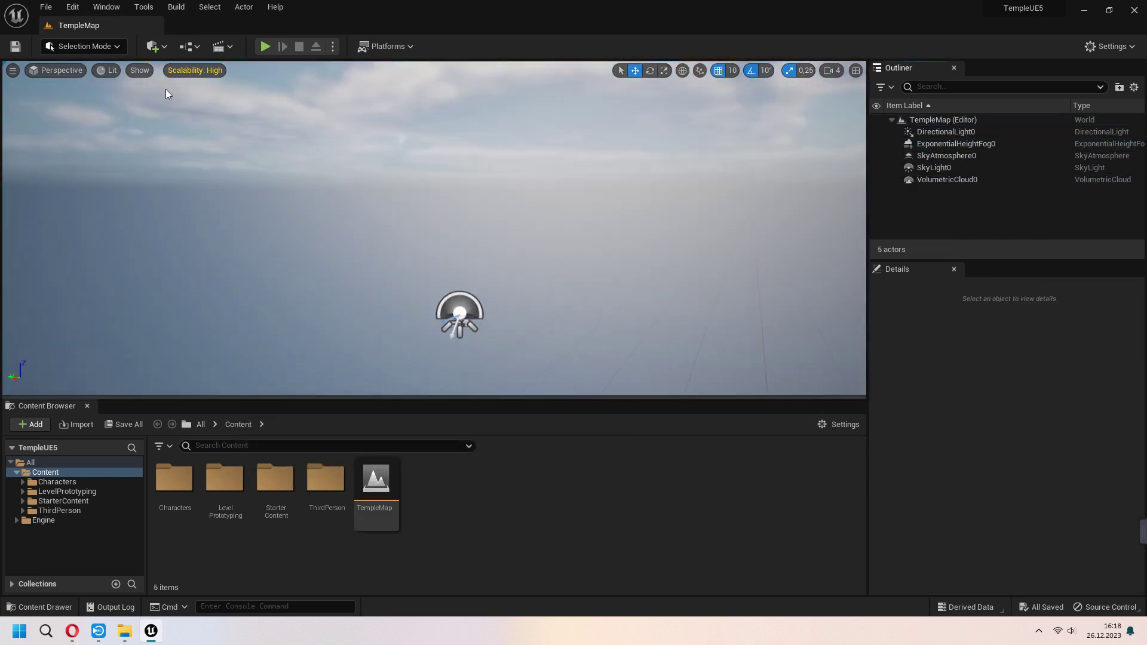
left_click(95, 47)
Switch to Landscape Mode and create a landscape with the default settings
left_click(101, 77)
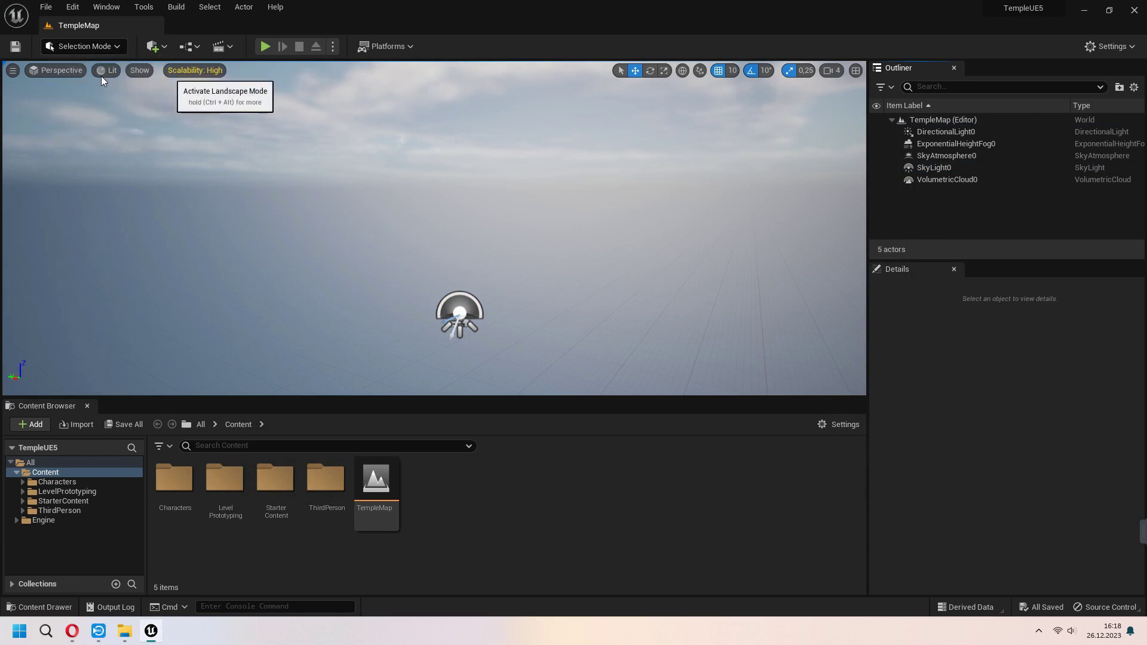
mouse_move(601, 286)
right_mouse_down()
mouse_move(601, 341)
mouse_move(602, 305)
right_mouse_up()
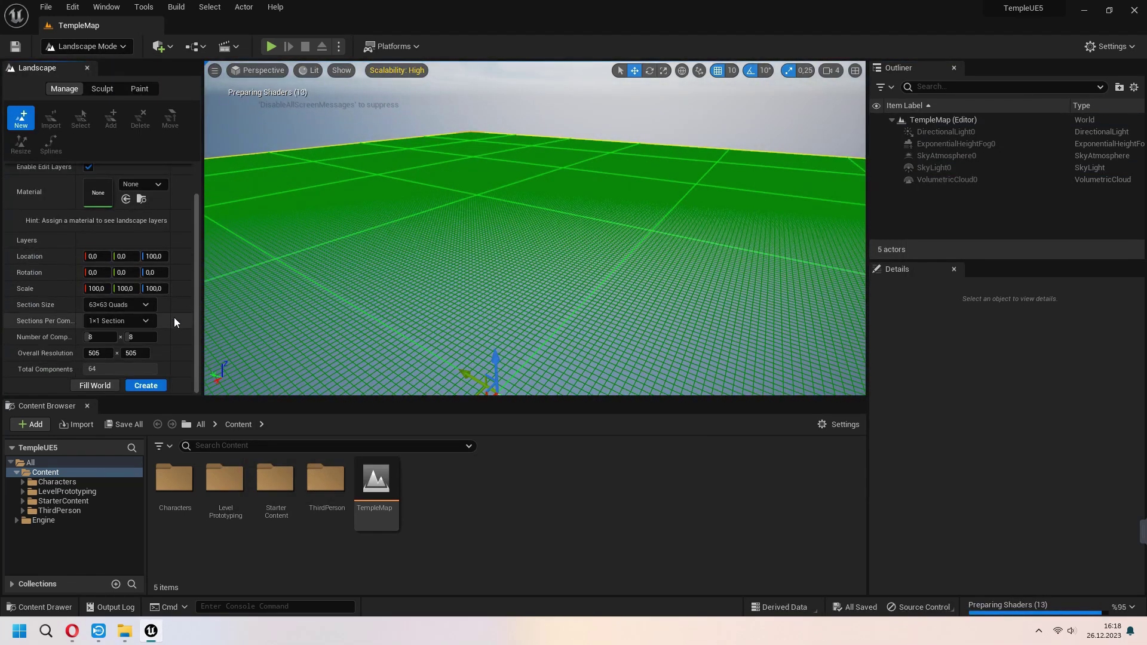
scroll(183, 385, "down", 2)
left_click(146, 387)
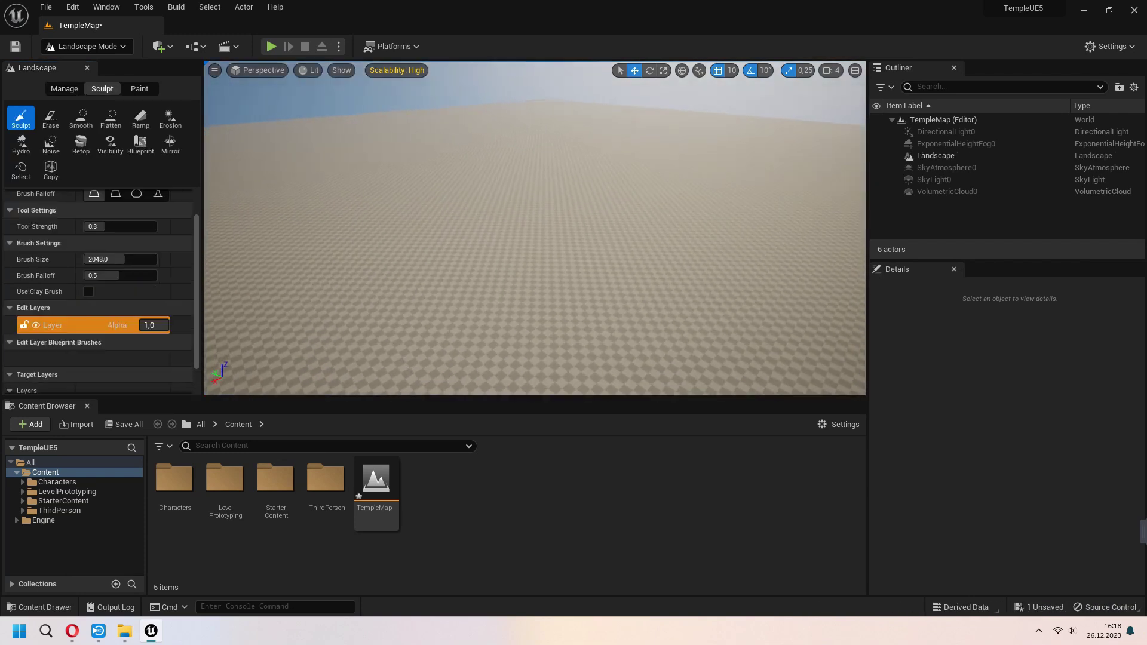
Enable the experimental Water and Water Extras plugins, then restart the editor after saving the level
right_click_drag(535, 270, 535, 216)
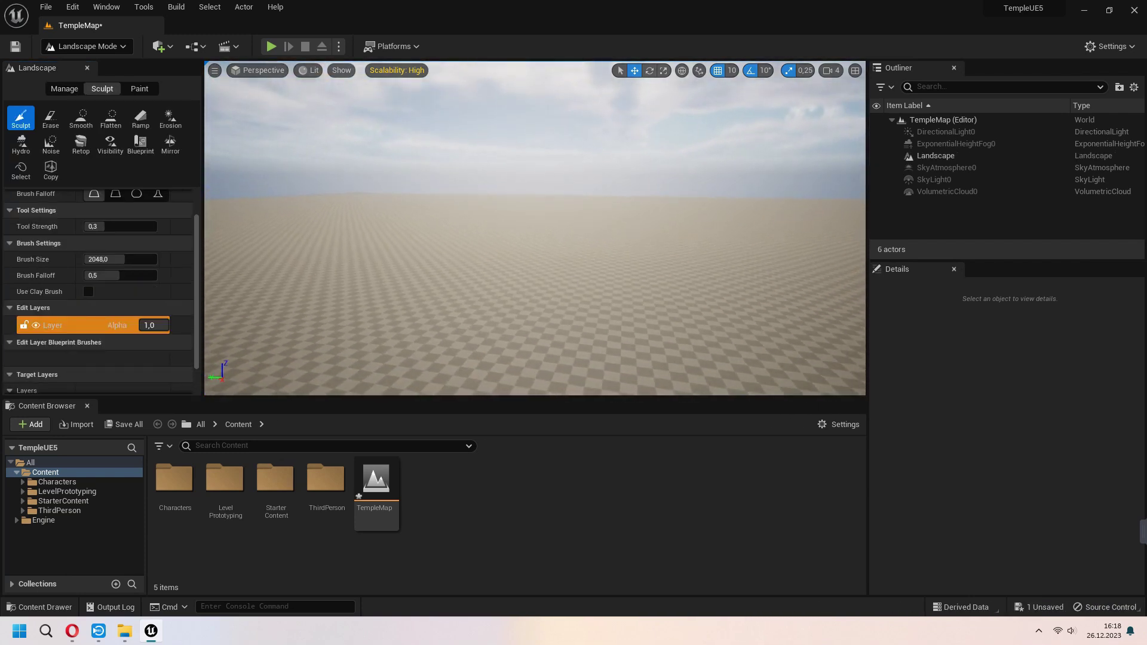
left_click(74, 8)
left_click(104, 191)
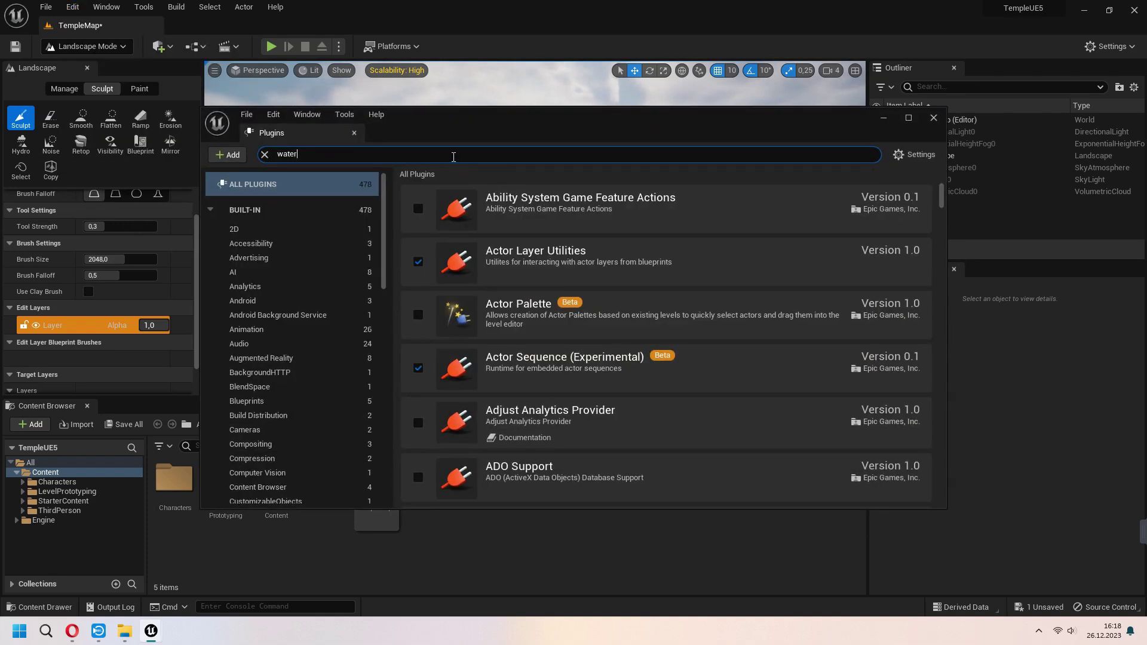
left_click(417, 209)
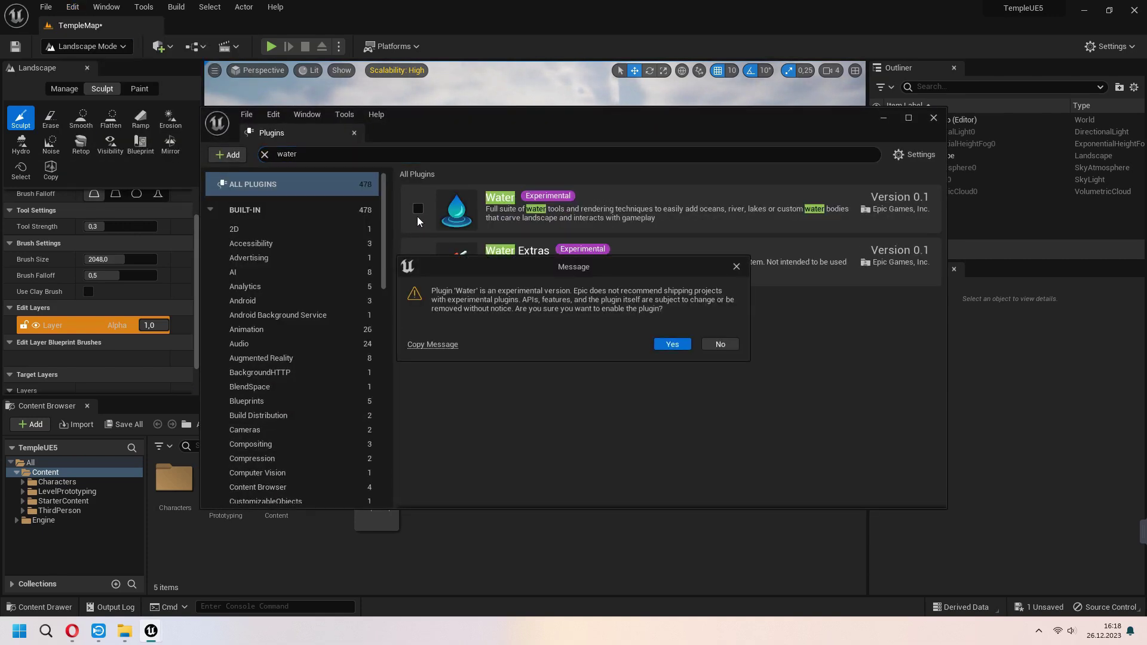
left_click(656, 345)
left_click(418, 261)
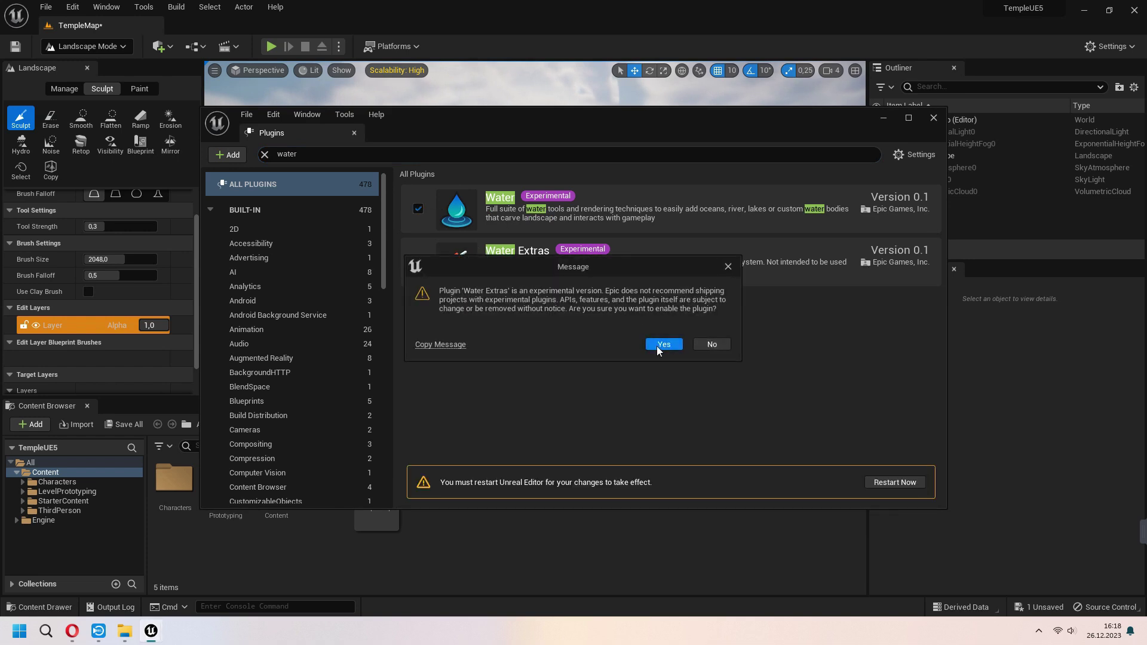
left_click(668, 344)
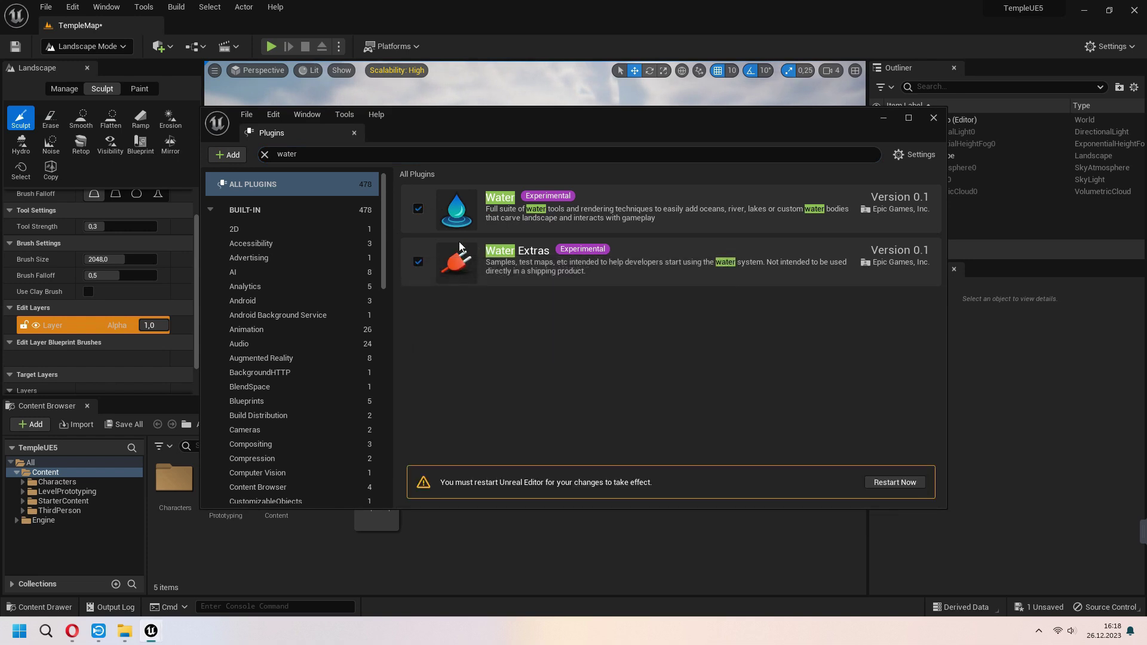
left_click(894, 481)
left_click(633, 449)
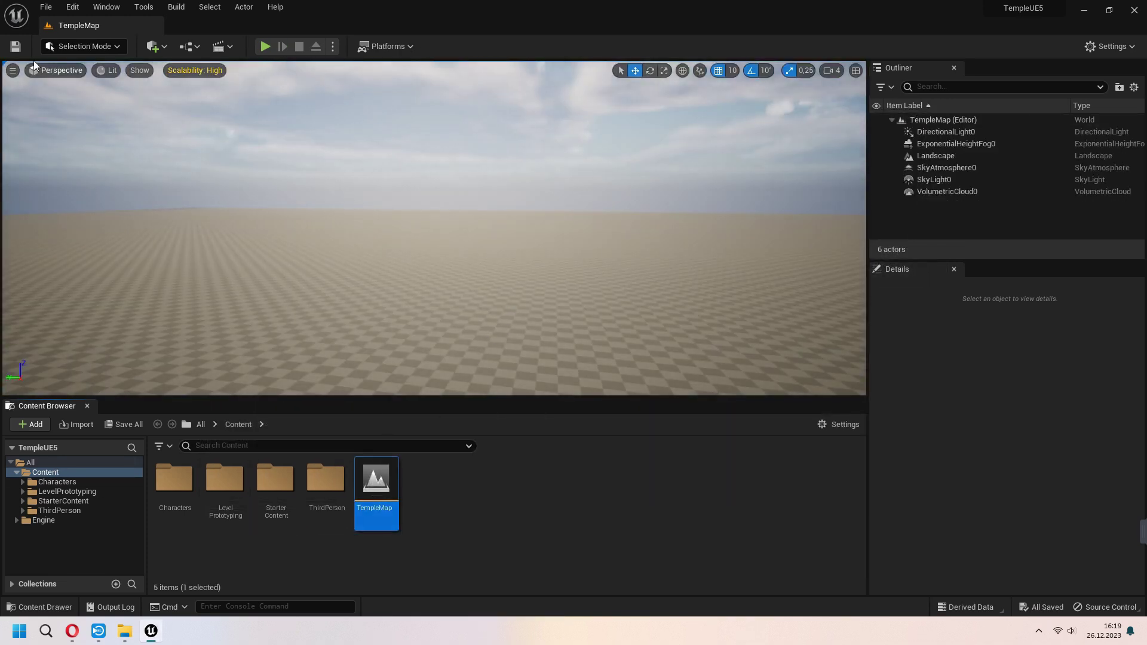
Place a WaterBodyLake on the landscape near the centre
left_click(162, 46)
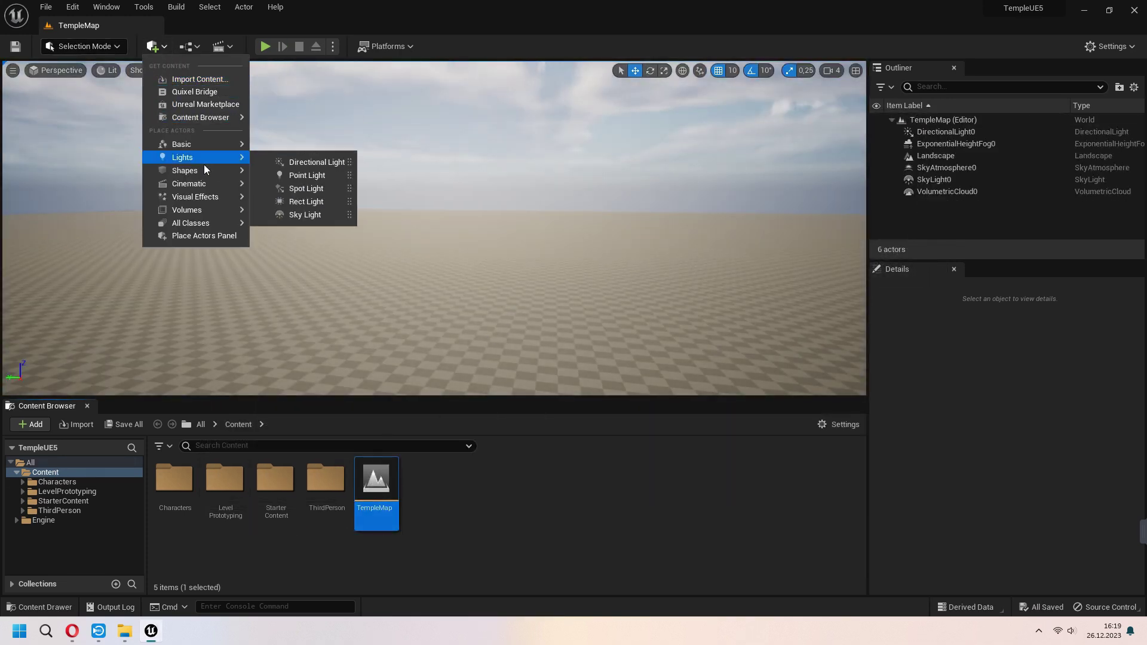
mouse_move(191, 223)
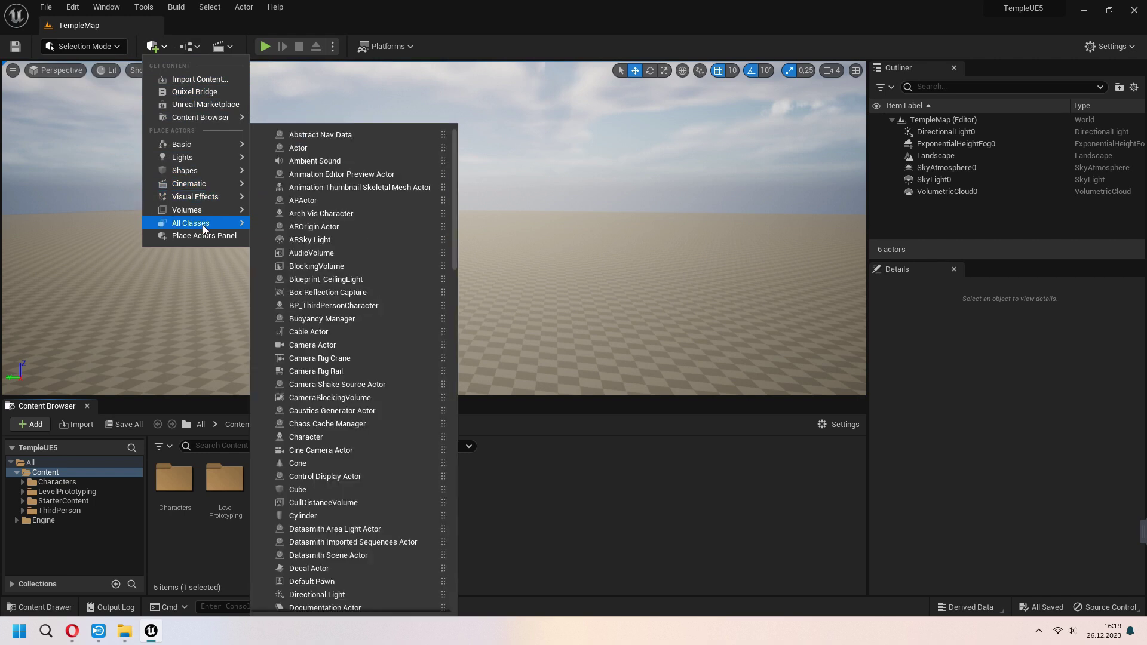
type("water")
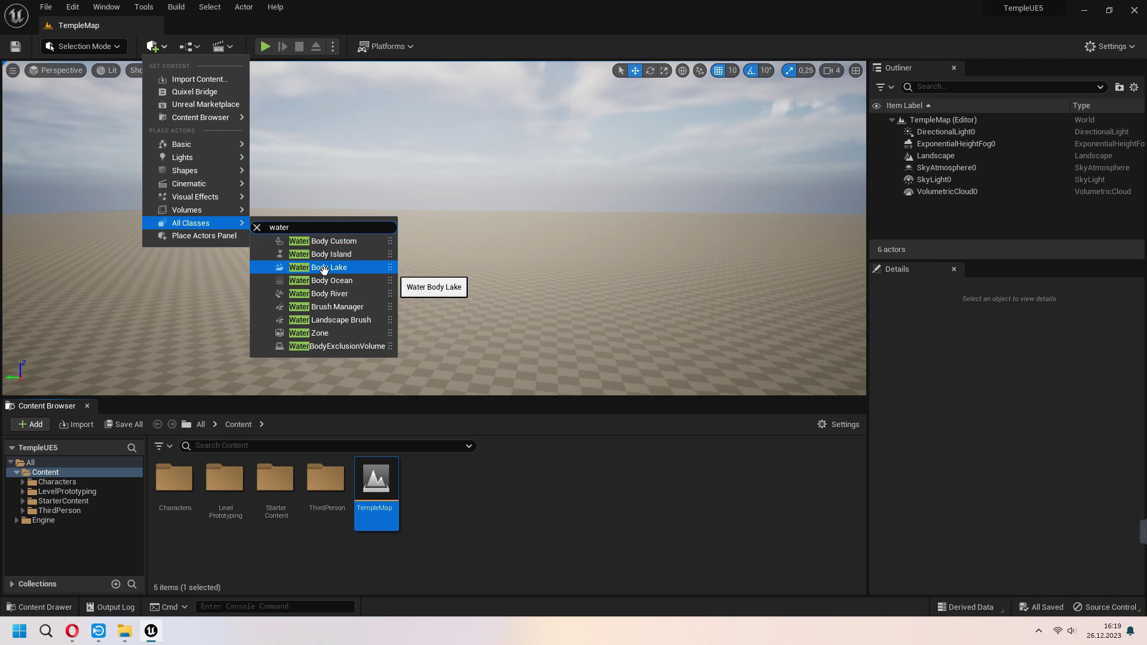
left_click_drag(324, 270, 455, 294)
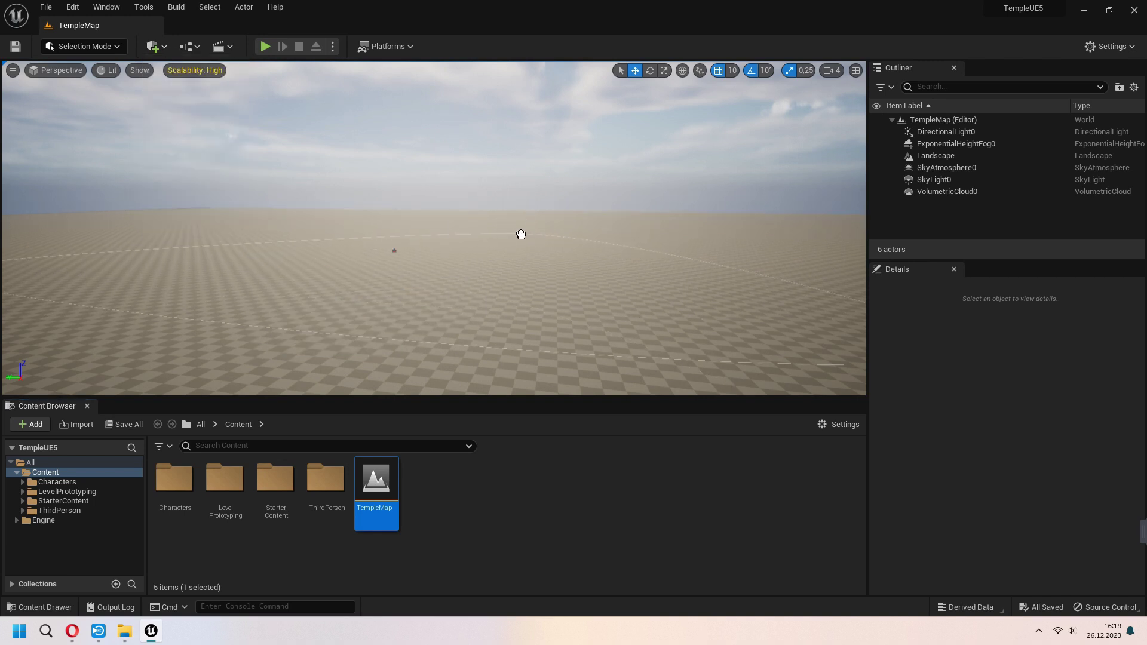
left_click_drag(524, 237, 523, 238)
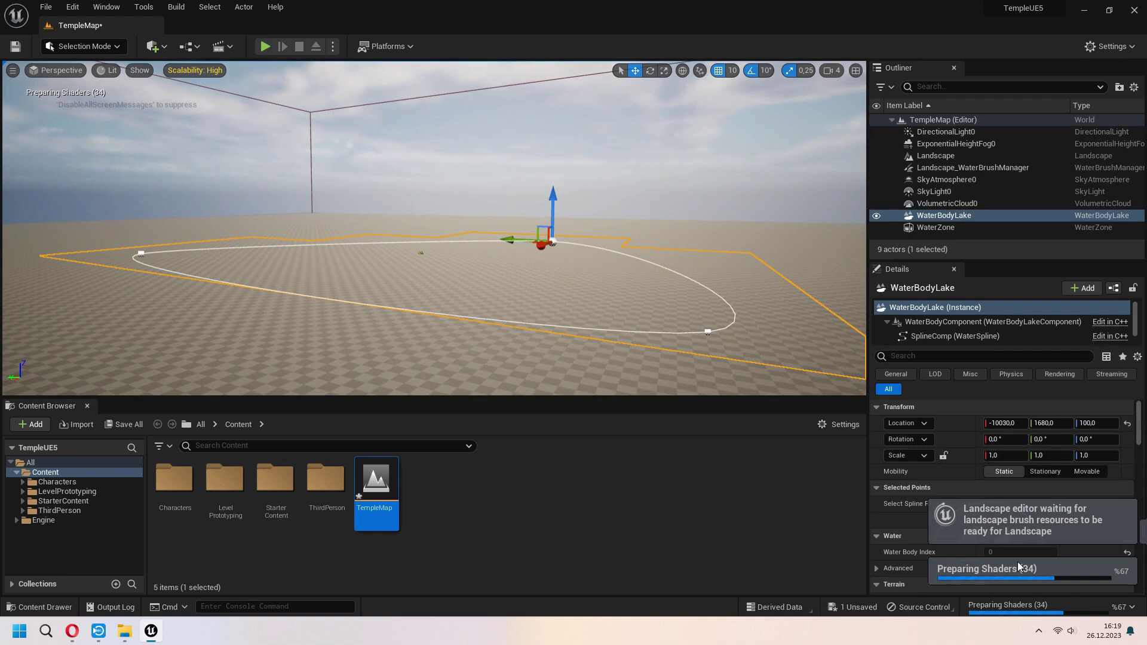
right_click_drag(523, 307, 523, 358)
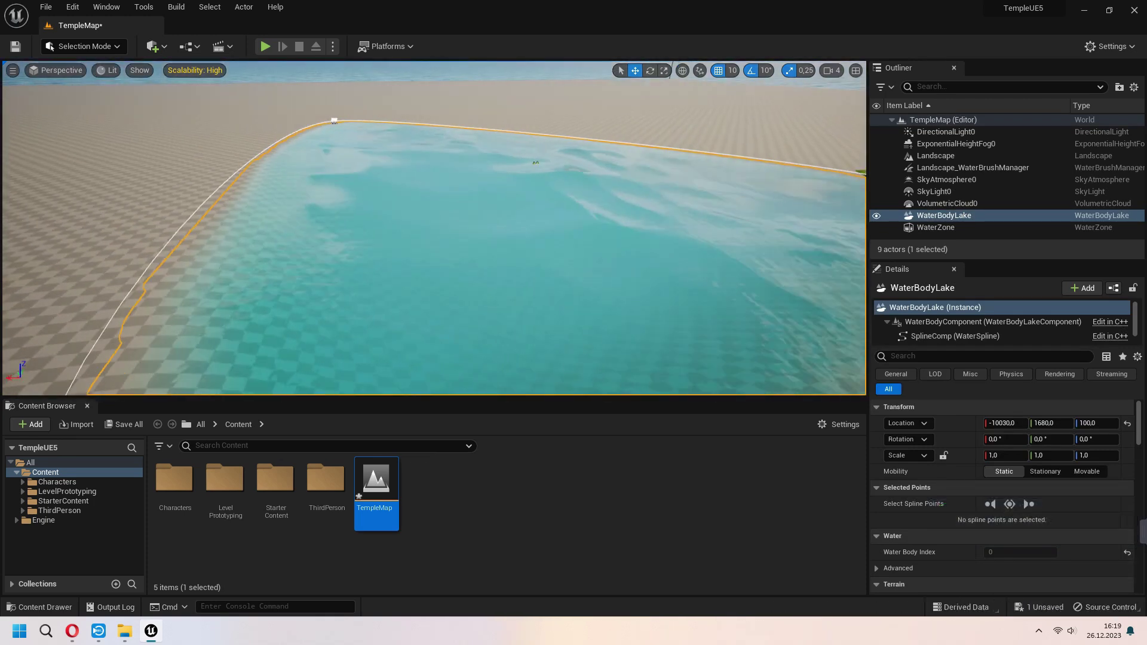
right_click_drag(512, 292, 513, 292)
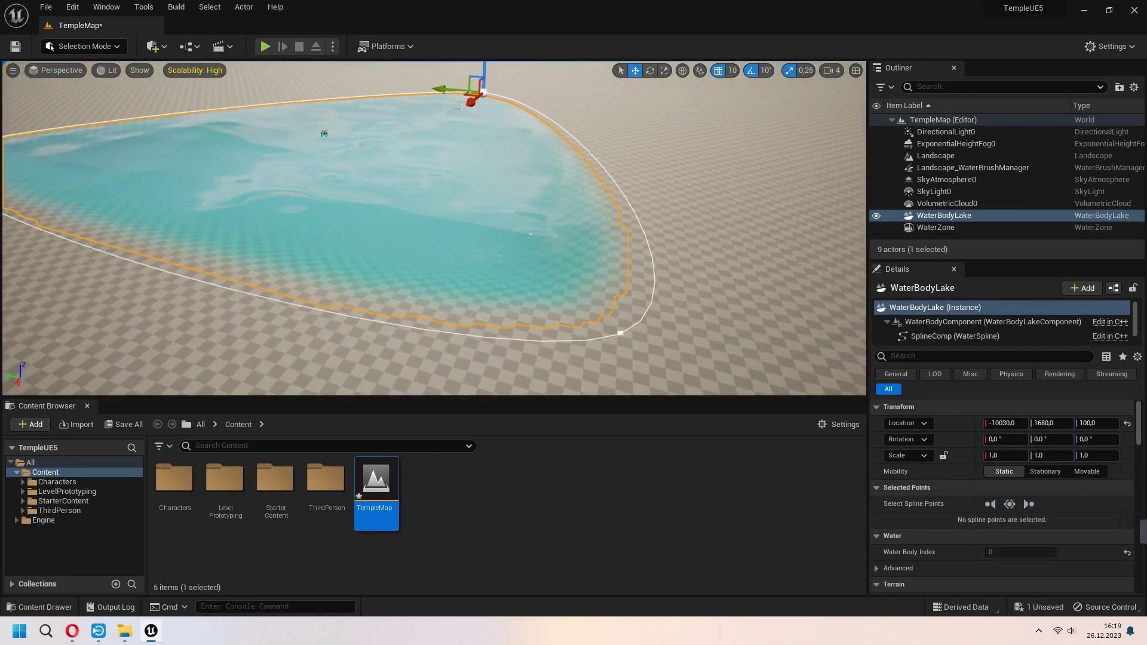
Drag the lake's spline points outward along X, from 10900 to 12960, to widen it
left_click(513, 292)
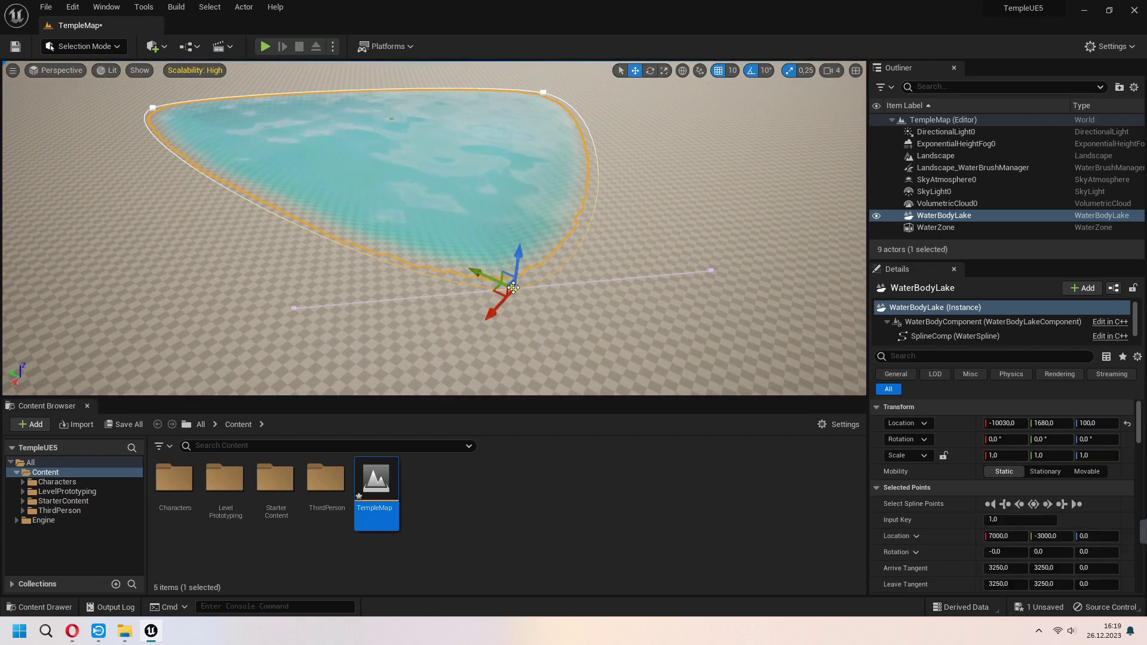
left_click(662, 70)
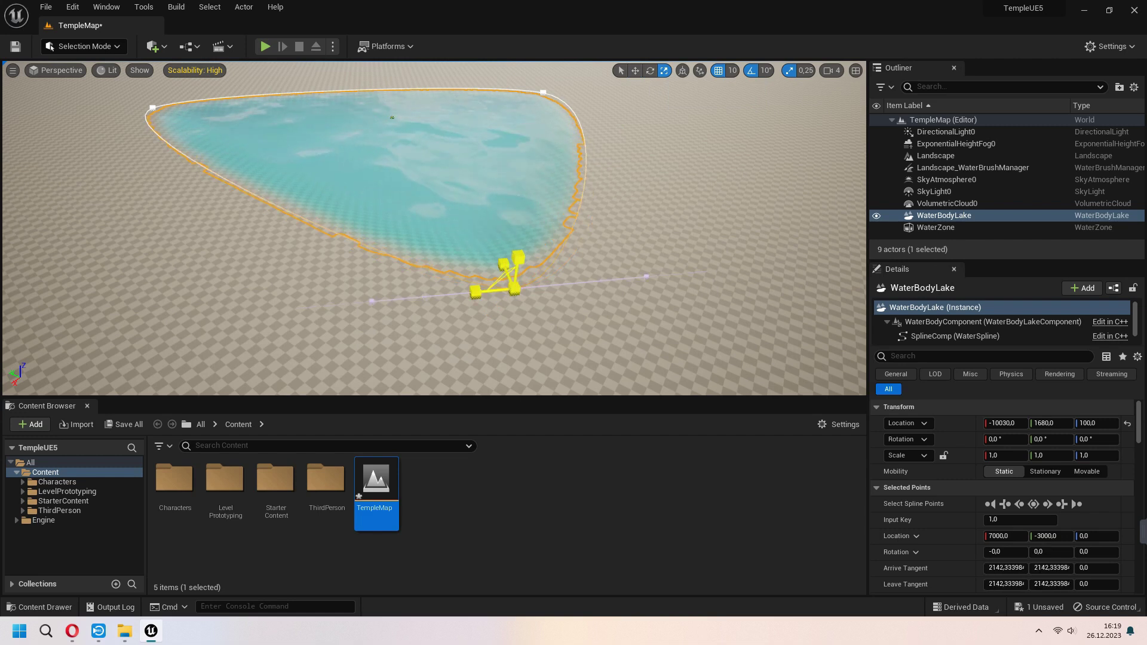
key("w")
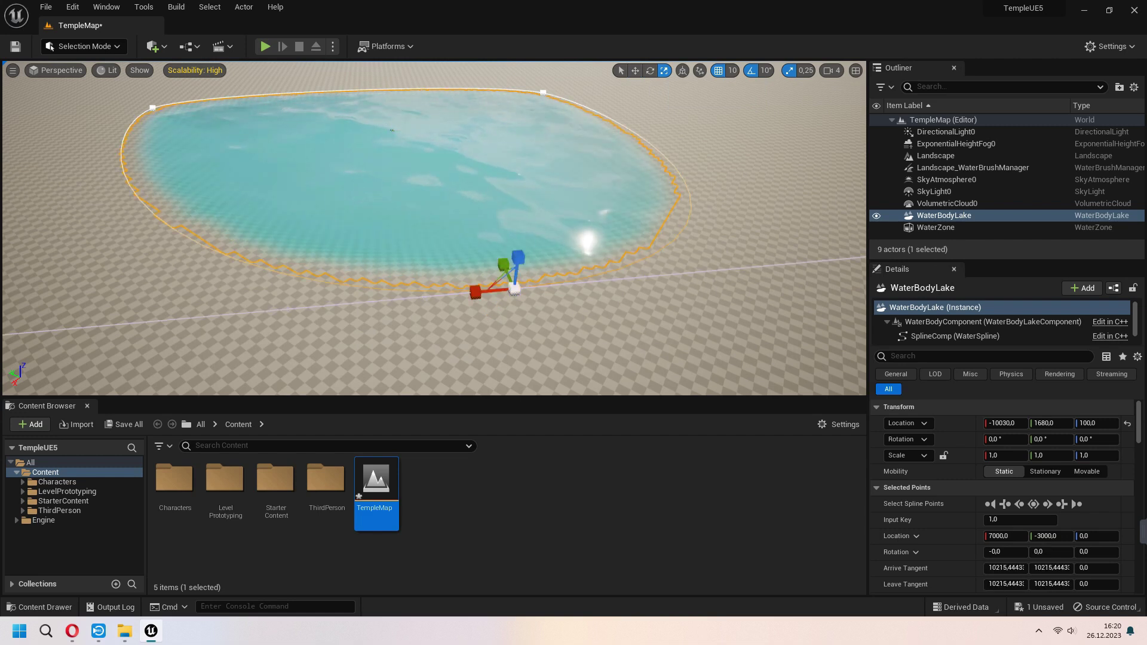
right_click_drag(434, 229, 538, 224)
left_click(177, 207)
left_click(831, 71)
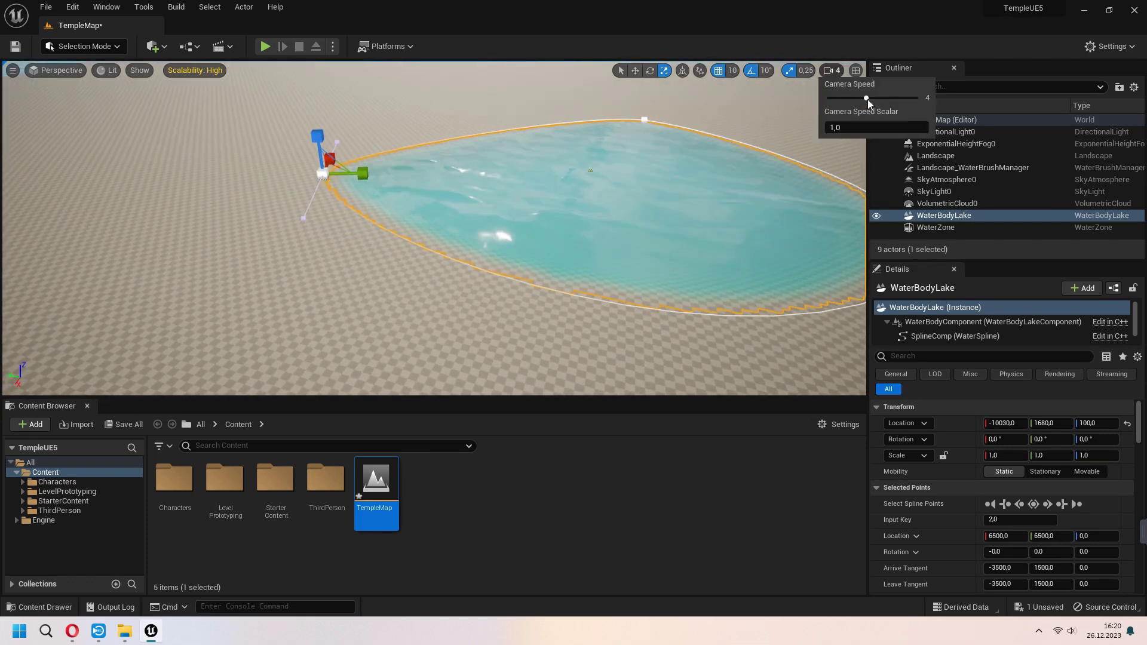
left_click_drag(851, 98, 862, 97)
right_click_drag(545, 195, 730, 253)
left_click(377, 217)
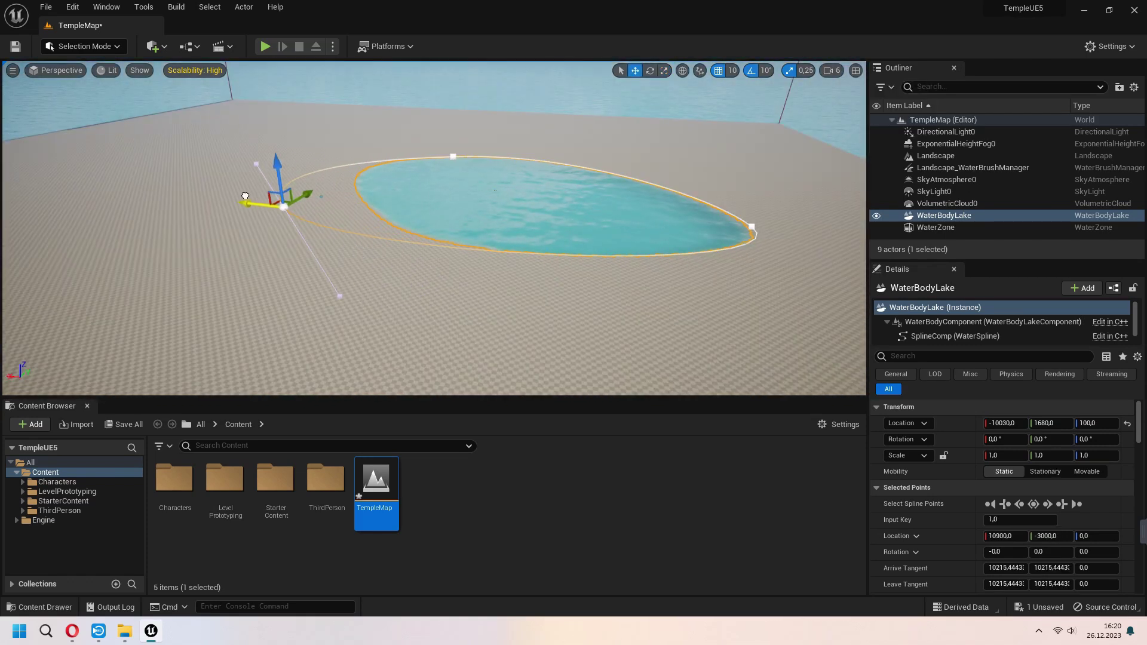
left_click_drag(244, 197, 224, 193)
right_click_drag(224, 193, 269, 207)
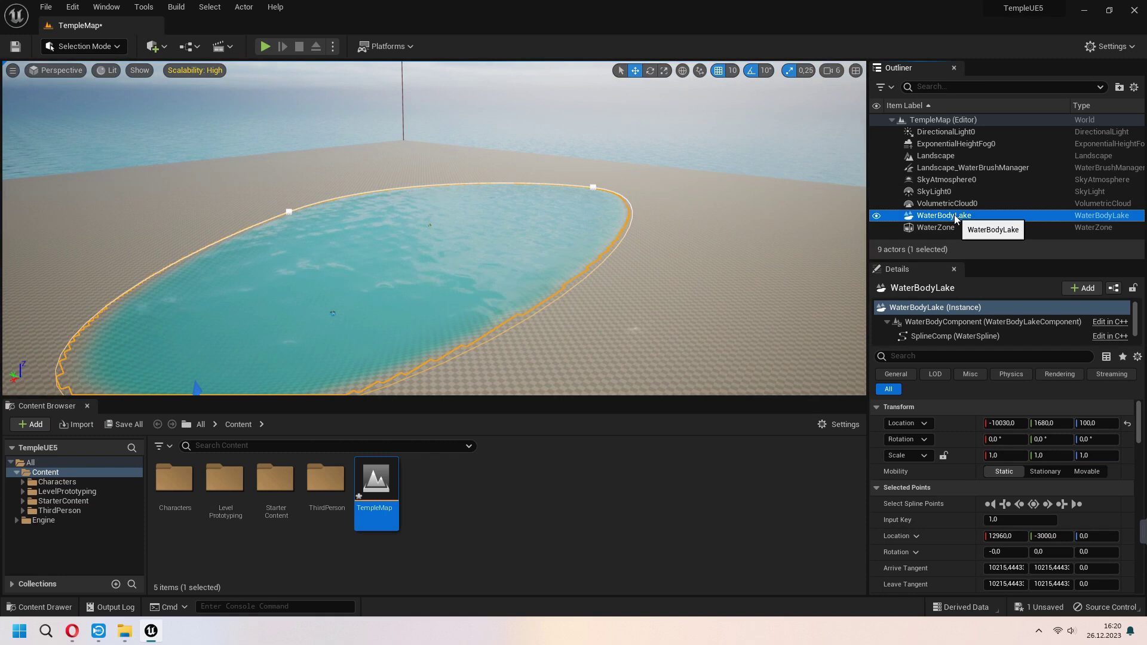
scroll(955, 438, "down", 5)
scroll(963, 490, "down", 5)
scroll(947, 503, "down", 5)
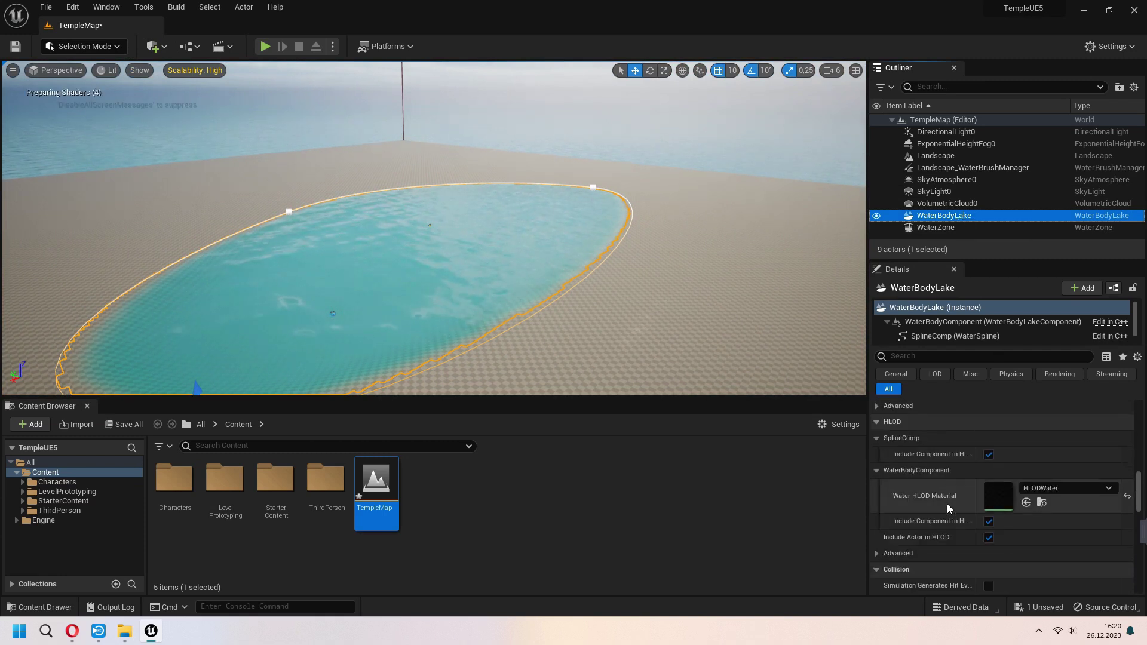
scroll(943, 501, "down", 5)
scroll(942, 501, "down", 5)
scroll(942, 502, "down", 5)
scroll(942, 501, "down", 3)
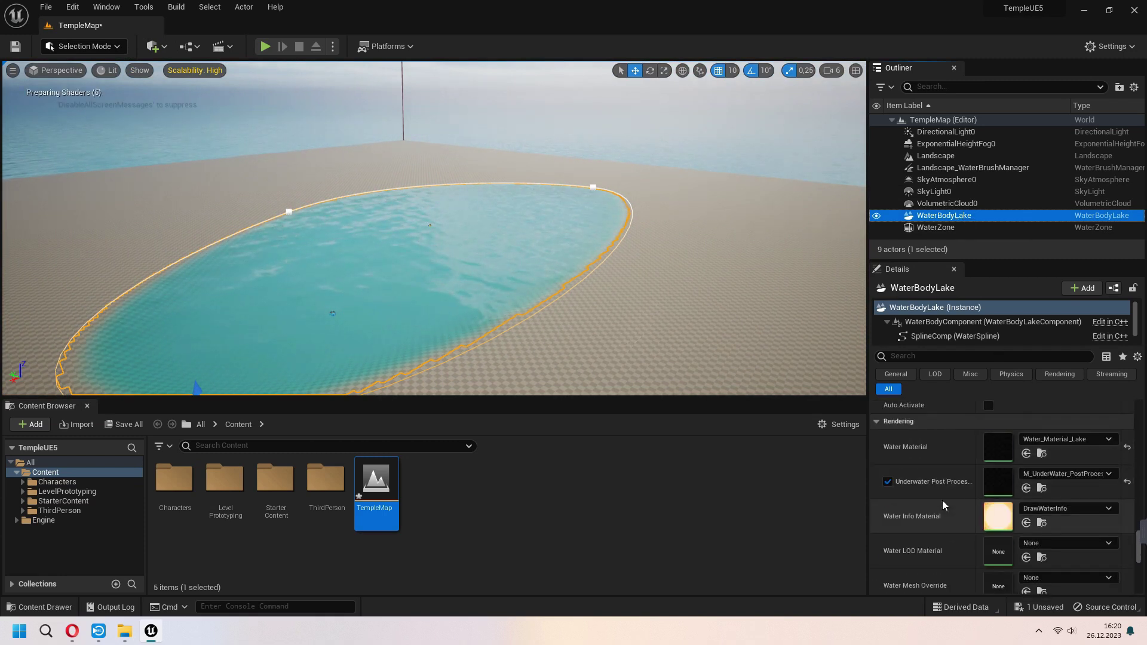
Override the lake water material's distant normal, raising it from 0.75 to about 1.65
left_click(996, 450)
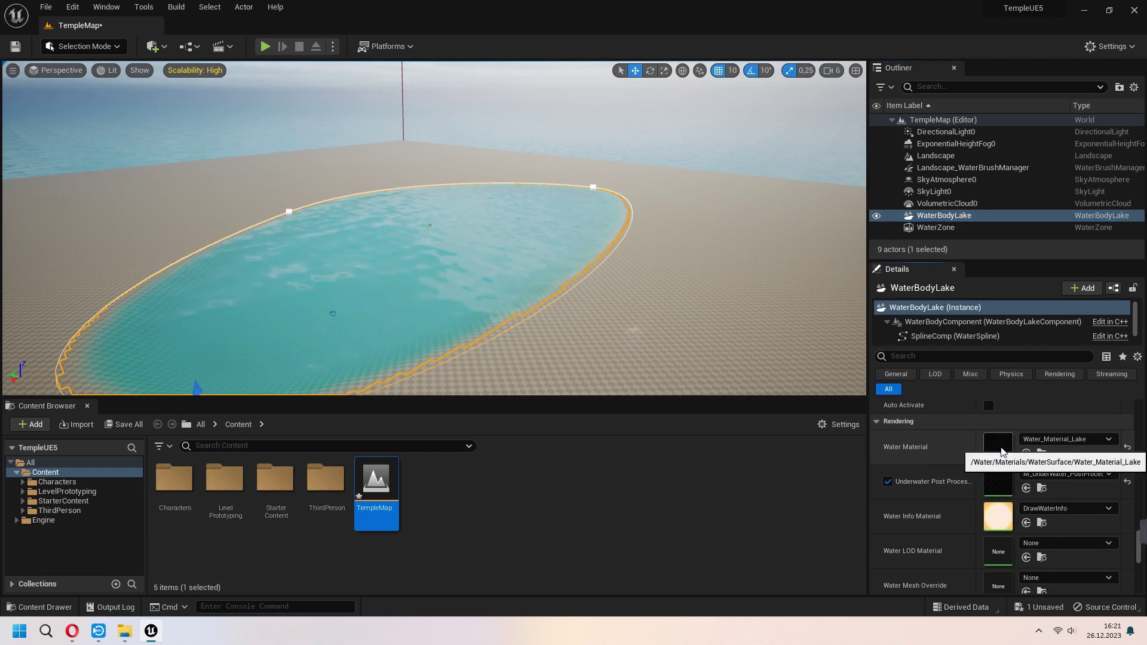
double_click(1001, 451)
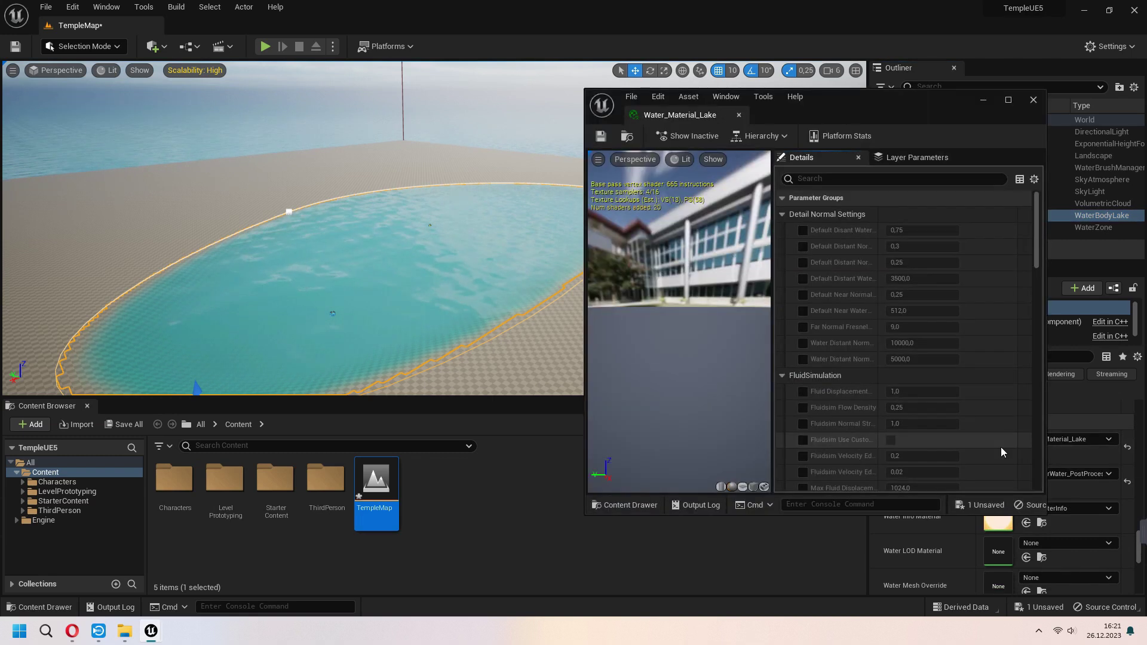
left_click(803, 229)
left_click_drag(897, 230, 978, 231)
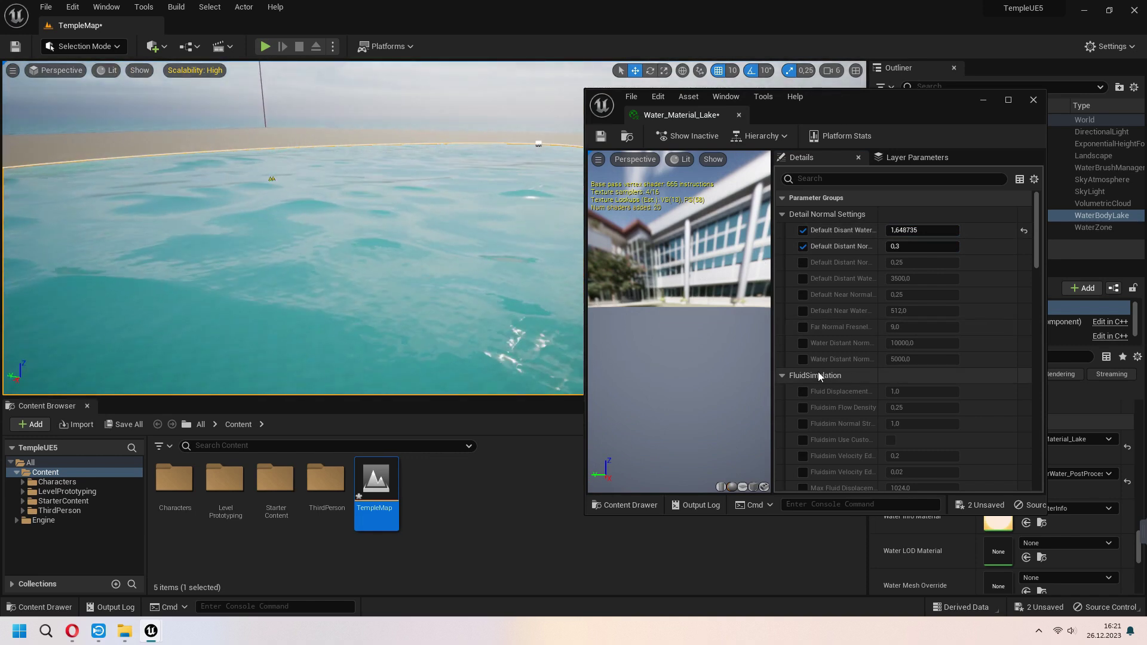
scroll(864, 383, "down", 3)
scroll(865, 383, "down", 2)
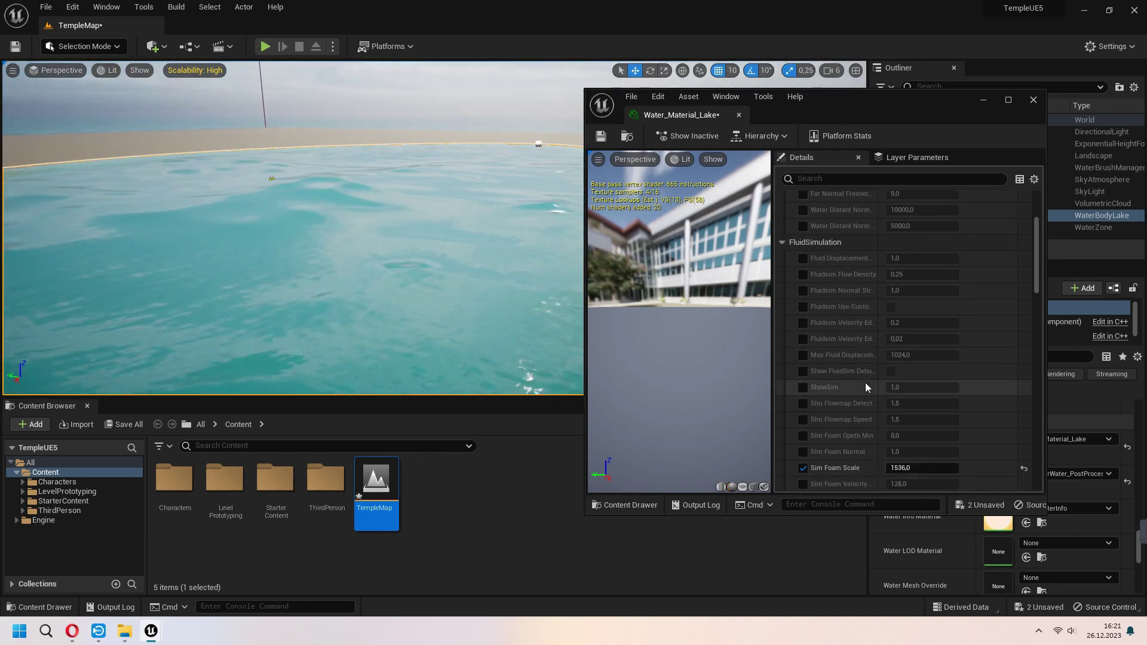
Override and raise the Fluid Displacement value, then reset it to default
left_click(803, 258)
left_click_drag(914, 259, 937, 259)
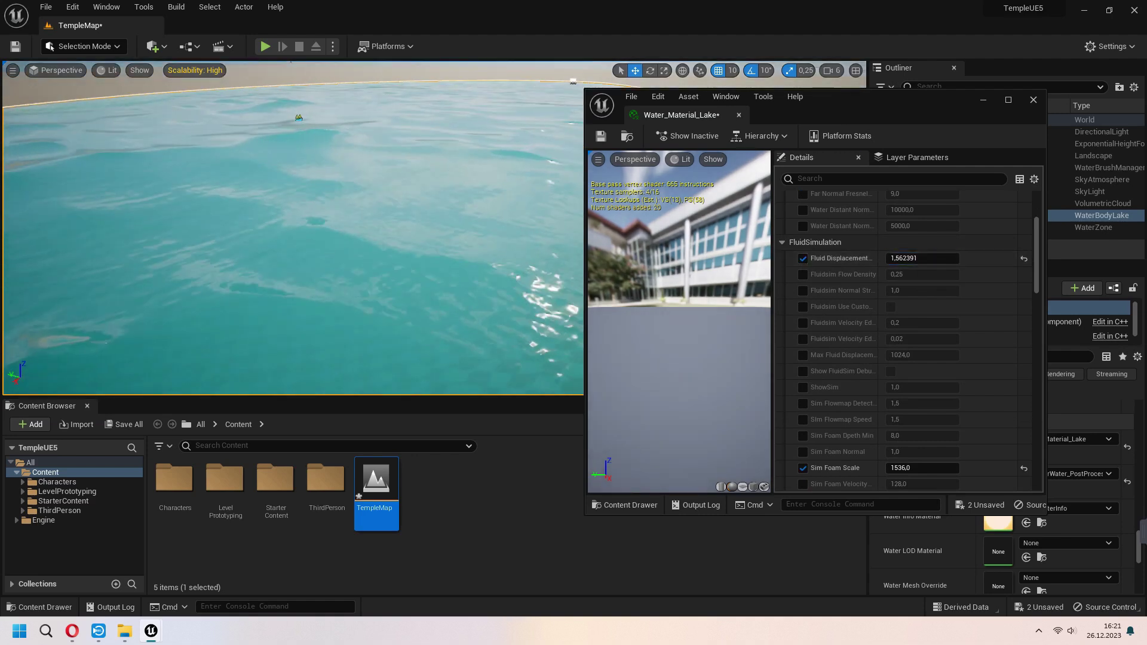
left_click(1024, 258)
scroll(994, 249, "up", 5)
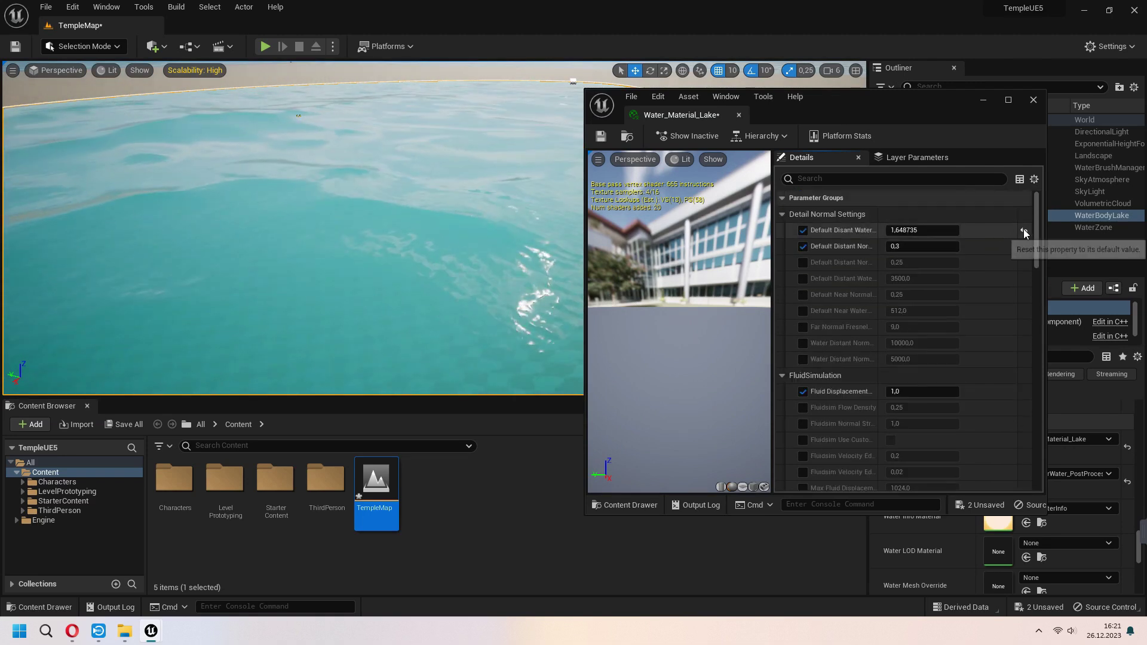
scroll(948, 383, "down", 10)
Shift the water Absorption colour toward pink and close the material editor
left_click(791, 317)
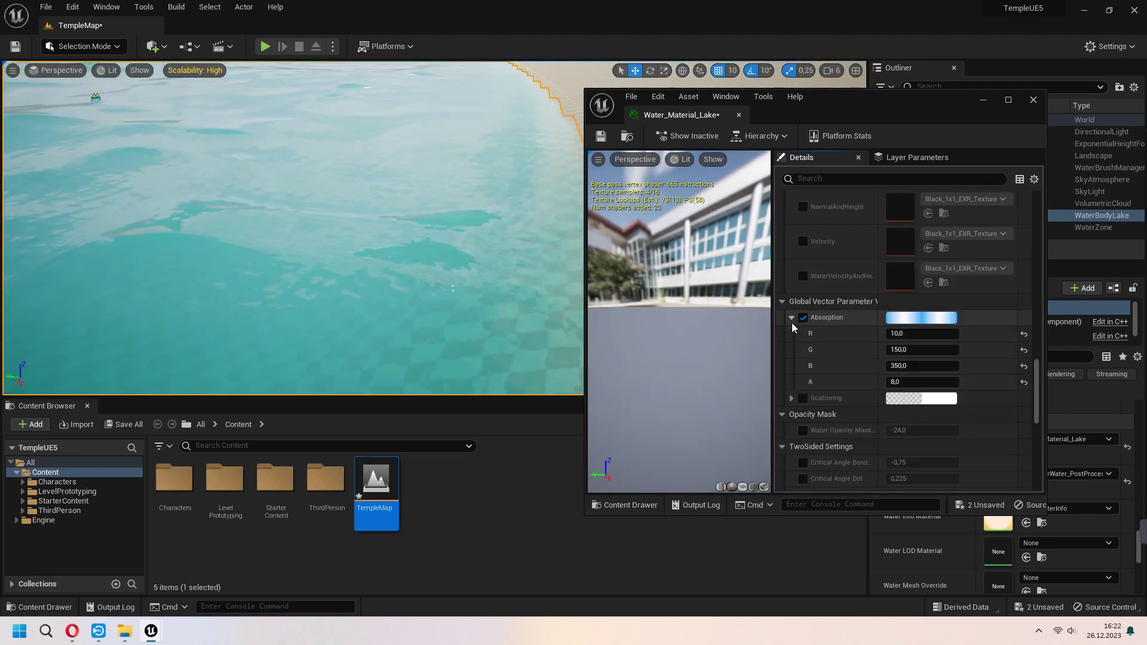
left_click(923, 318)
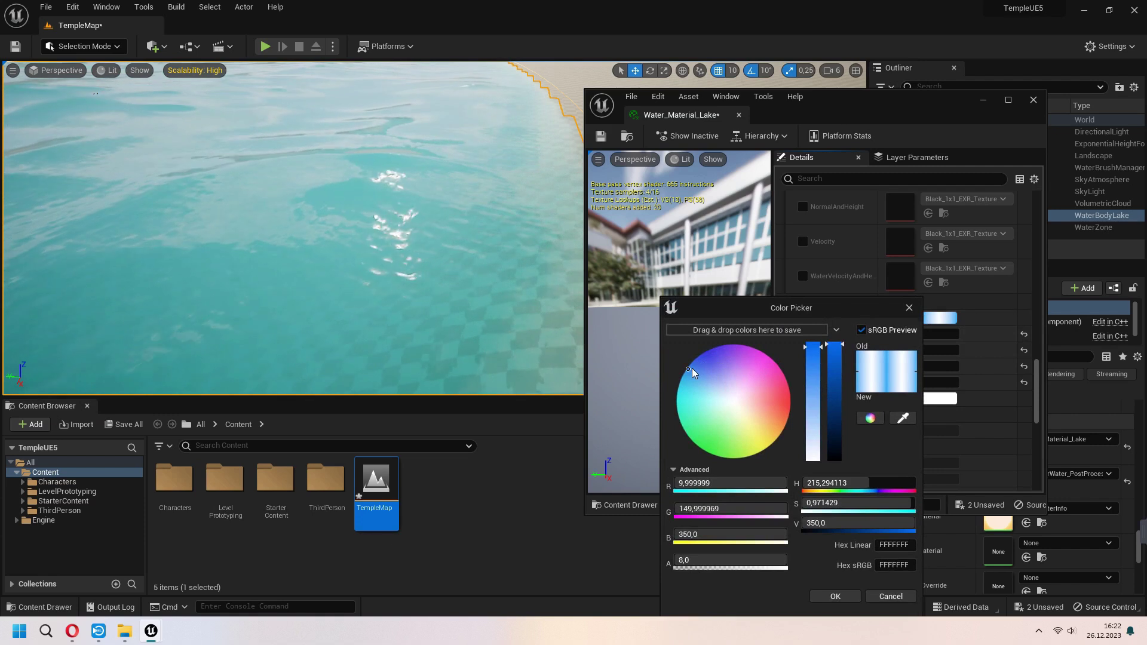
mouse_move(692, 368)
left_mouse_down()
mouse_move(741, 359)
mouse_move(741, 386)
mouse_move(700, 406)
left_mouse_up()
left_click(579, 252)
left_click(157, 47)
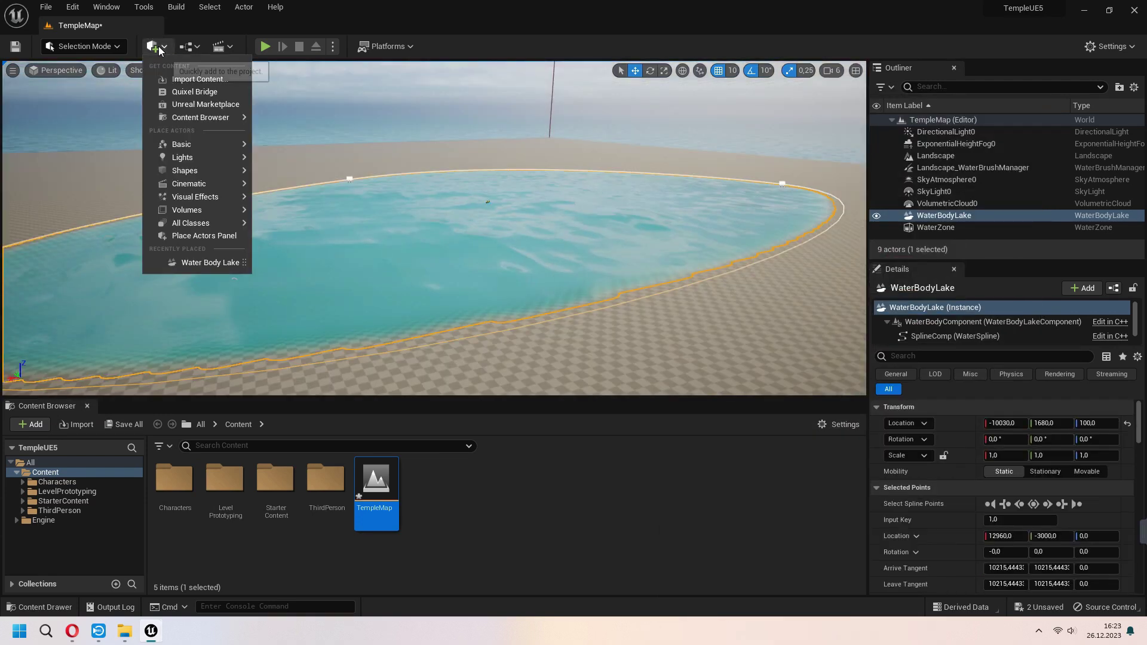
Search Quixel Bridge for 'forest' and add Nordic Forest Cliff Large to the project
left_click(197, 93)
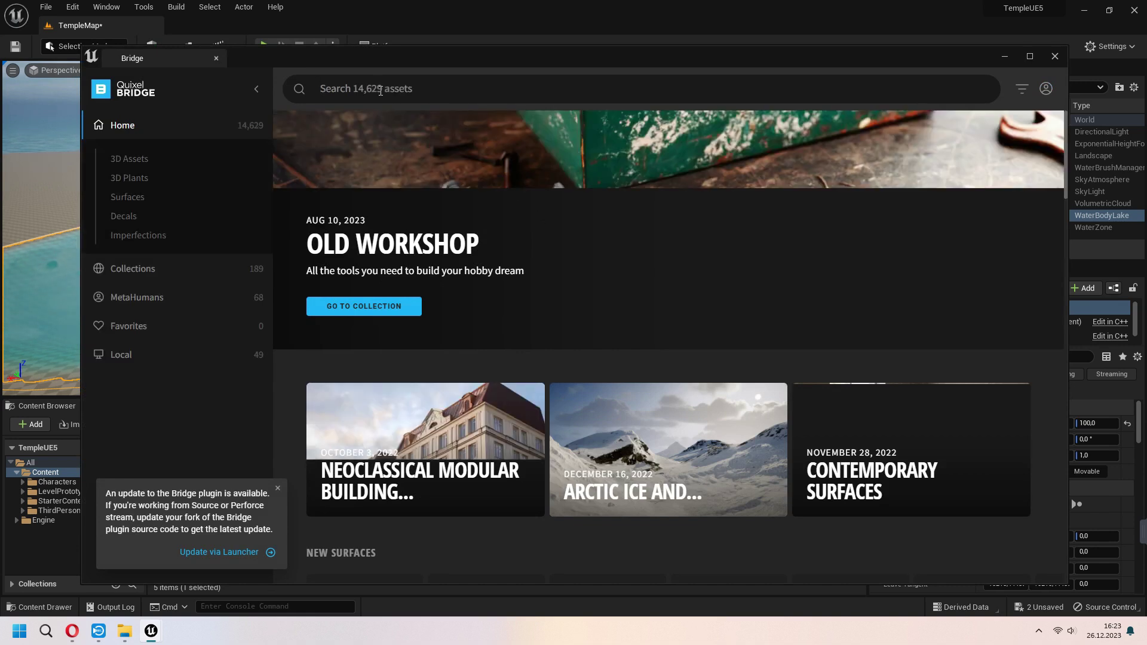
type("forest")
key("Return")
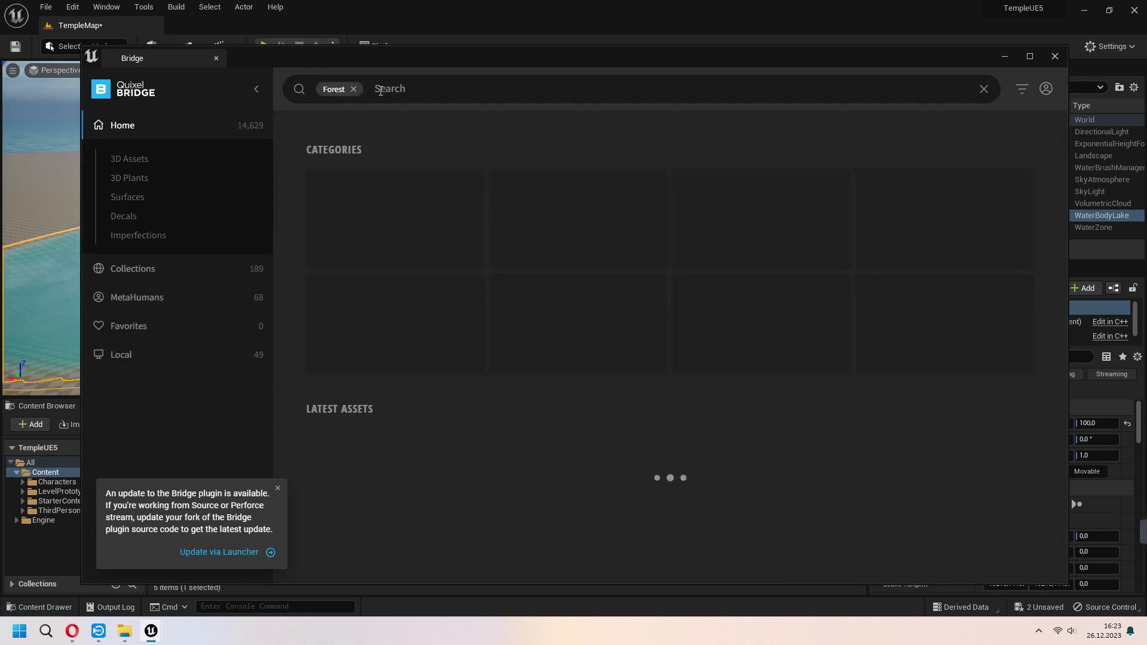
left_click(1030, 57)
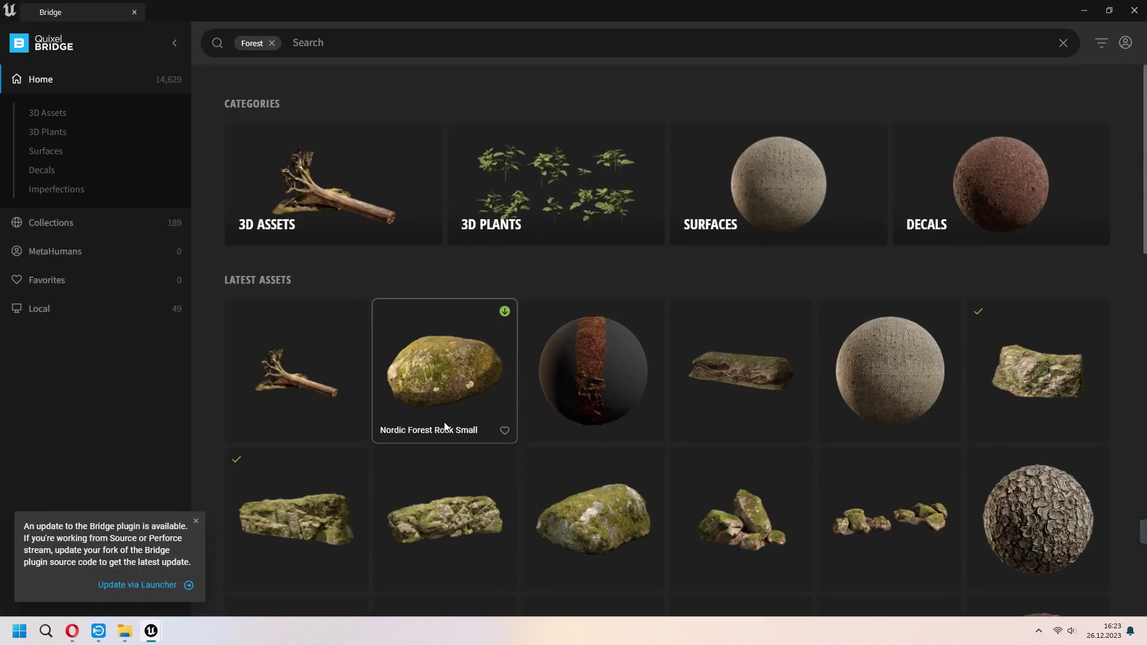
scroll(513, 388, "down", 2)
scroll(513, 386, "down", 2)
scroll(528, 399, "up", 1)
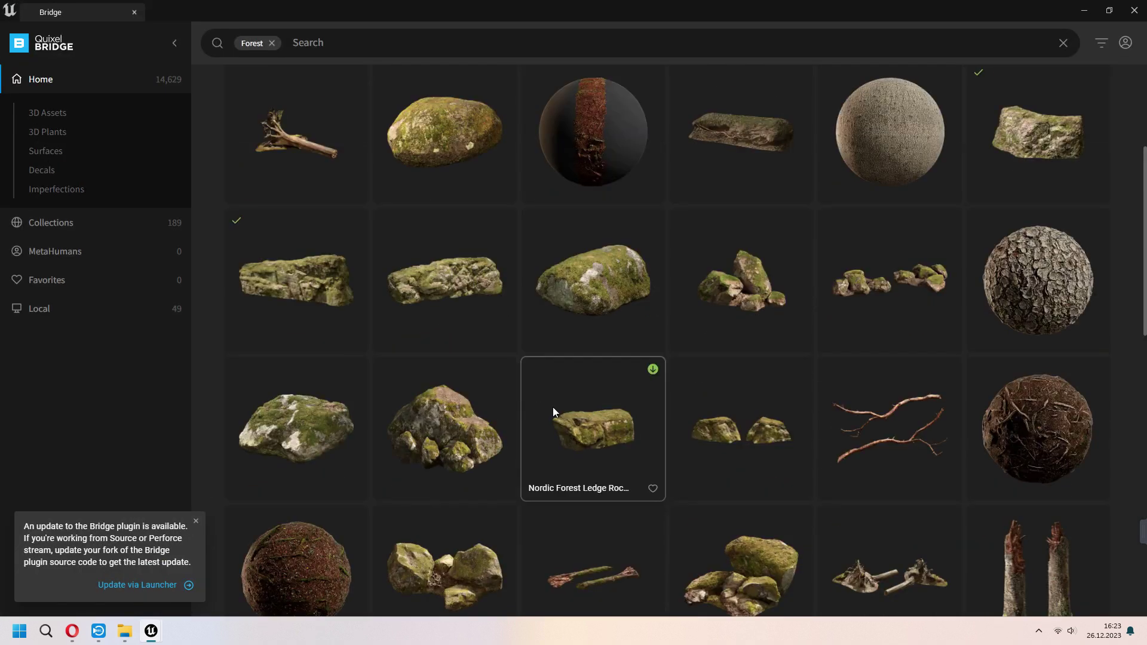
left_click(443, 286)
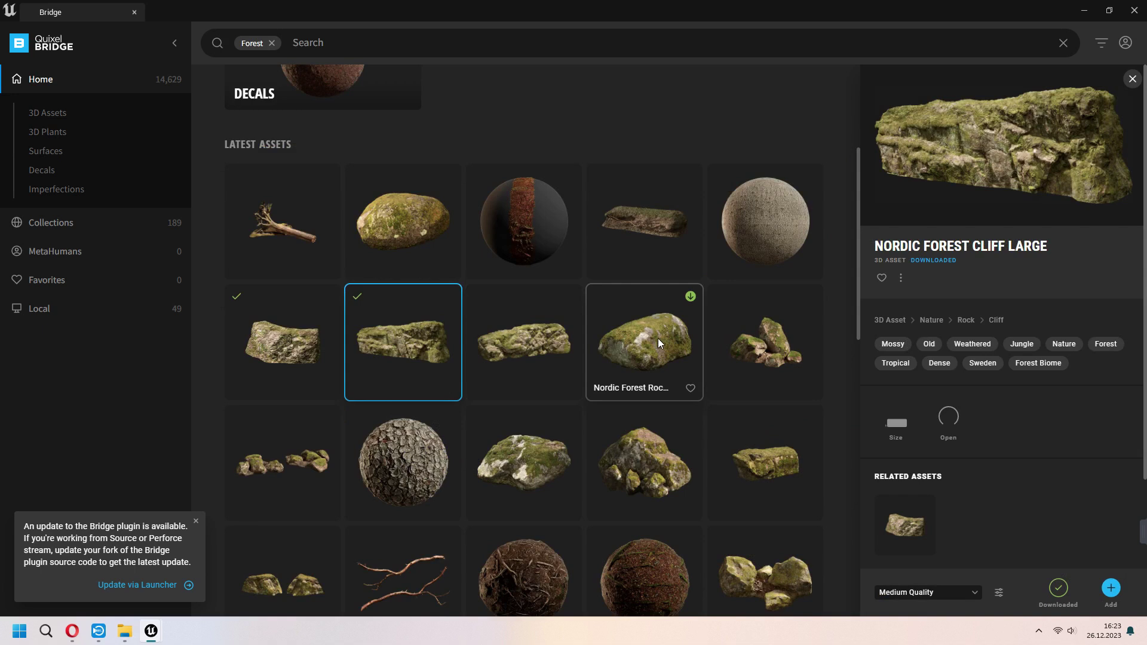
scroll(658, 338, "down", 3)
scroll(643, 395, "up", 2)
left_click(304, 318)
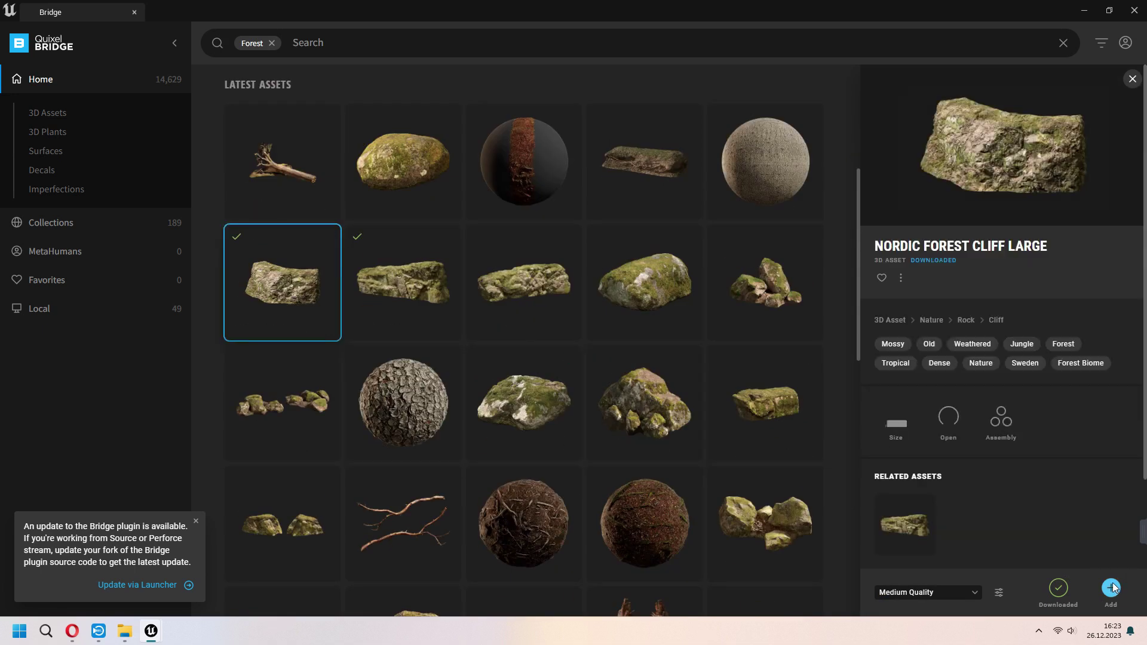
left_click(1084, 11)
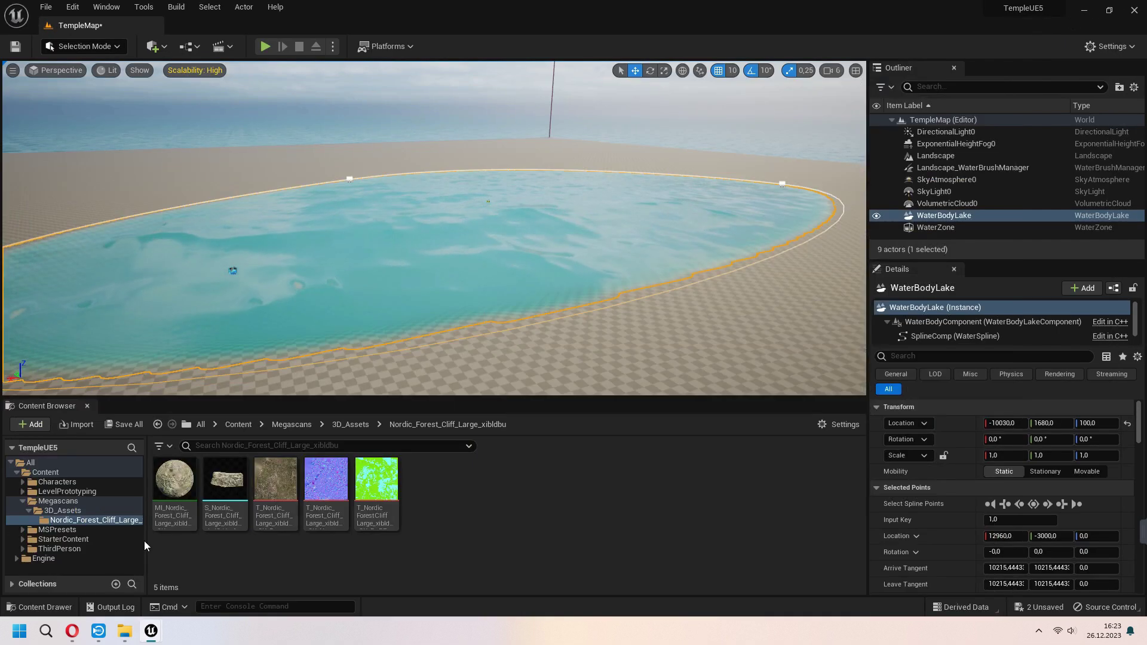
Place S_Nordic_Forest_Cliff_Large by the lake, scaled to 3.25 and rotated
left_click_drag(225, 484, 667, 315)
key("f")
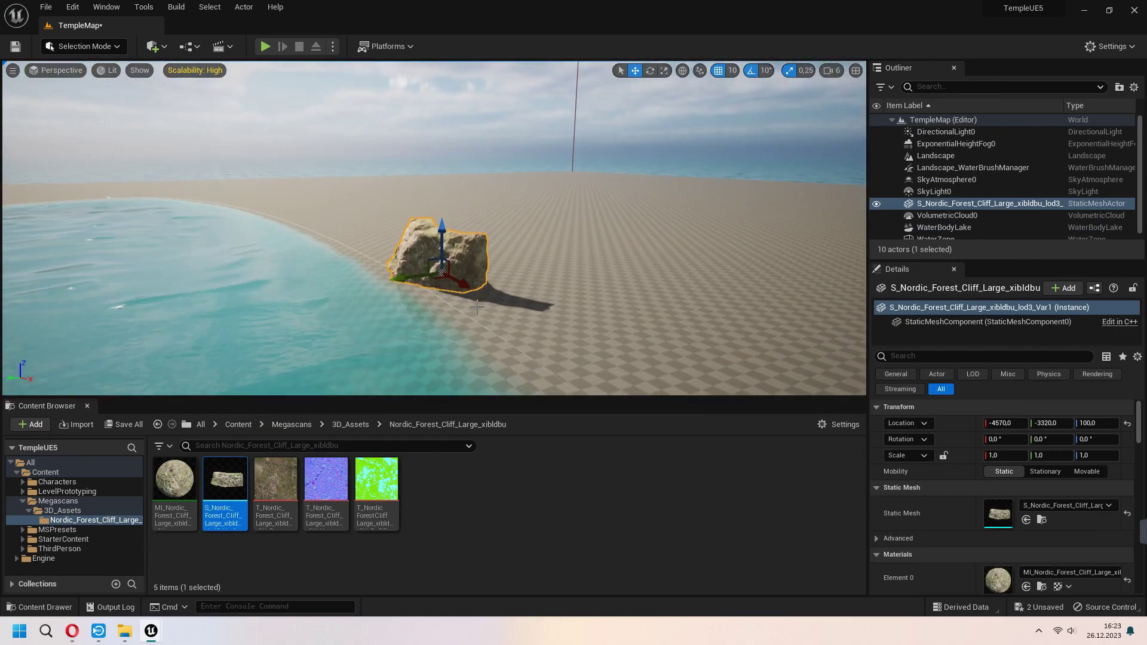
key("r")
left_click_drag(441, 261, 527, 244)
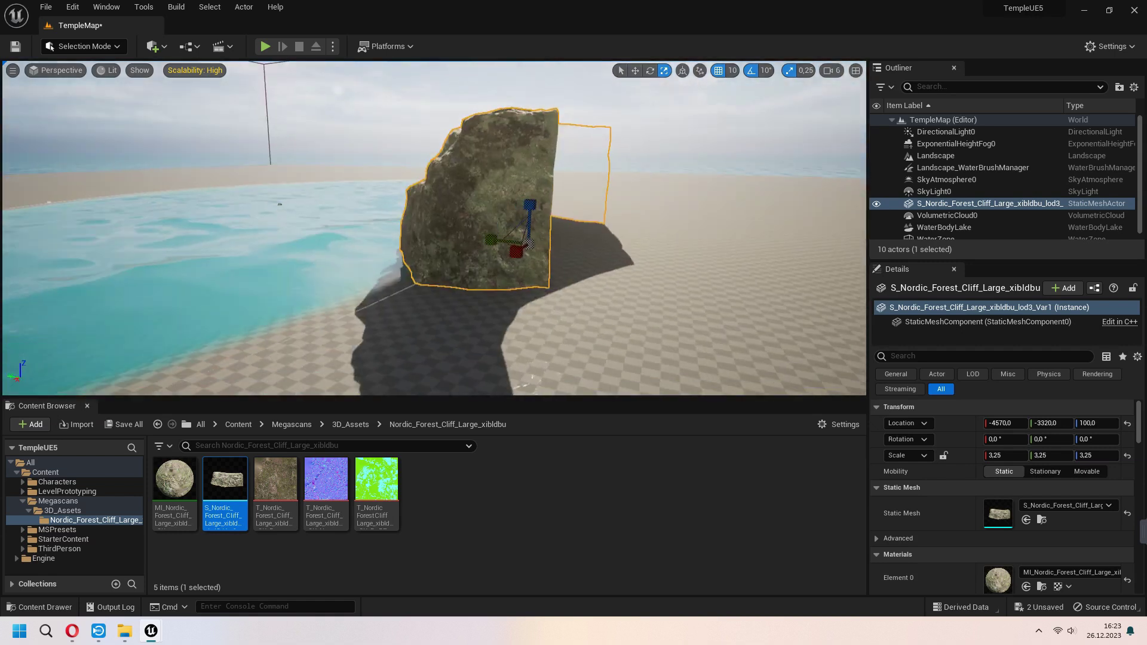
right_click_drag(485, 295, 515, 297)
key("e")
mouse_move(475, 269)
left_mouse_down()
mouse_move(488, 270)
mouse_move(475, 275)
left_mouse_up()
Alt-drag a duplicate rock and slide it farther along the lake edge
key("w")
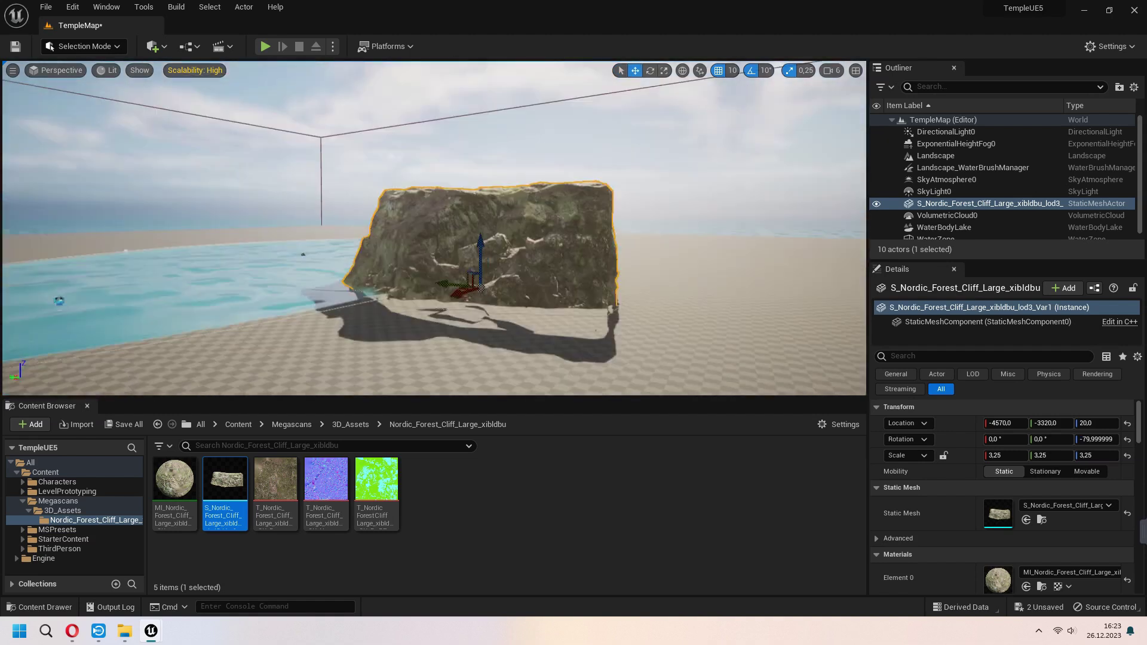
right_click_drag(459, 242, 497, 268)
mouse_move(497, 270)
left_mouse_down("alt")
mouse_move(343, 310)
mouse_move(421, 312)
left_mouse_up("alt")
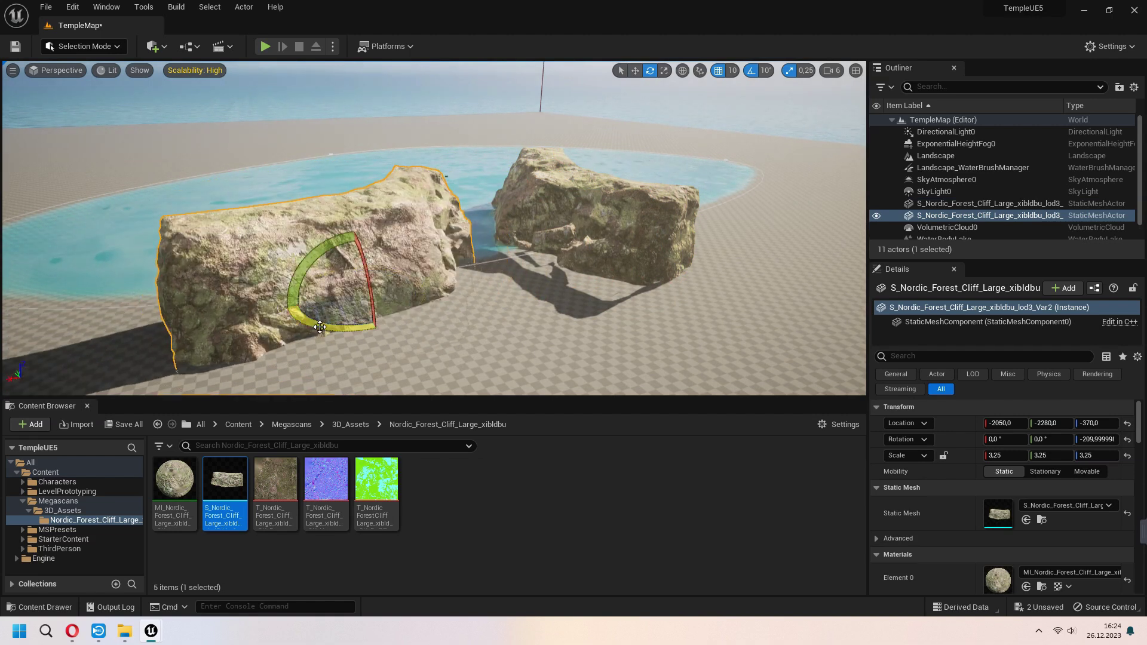
left_click_drag(348, 280, 320, 230)
right_click_drag(320, 231, 182, 232)
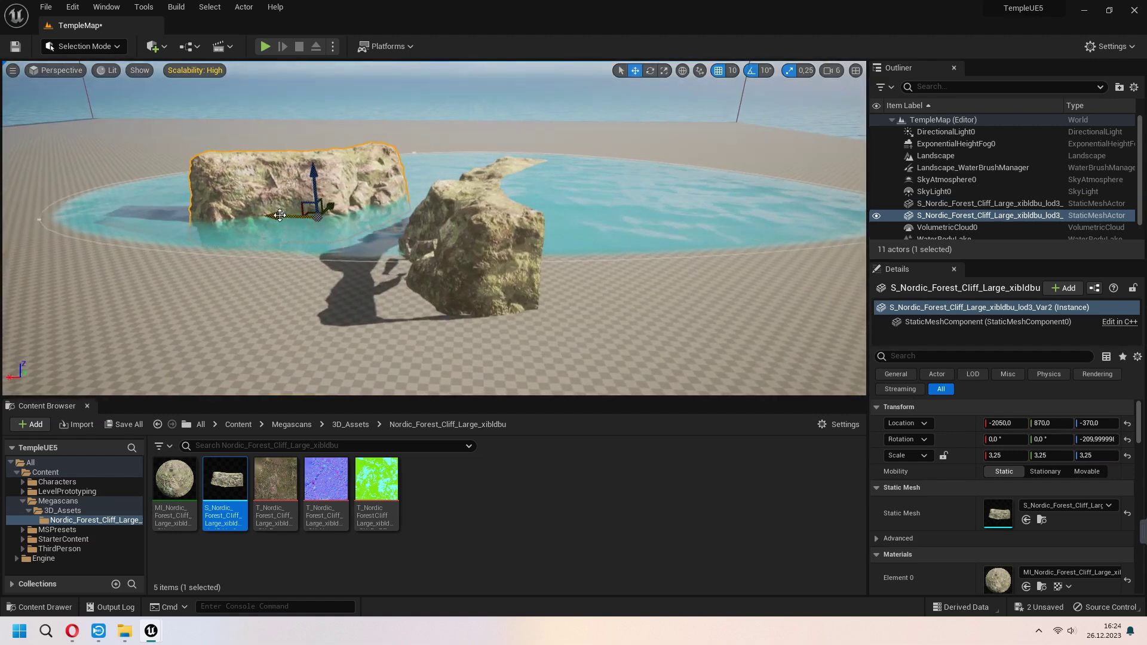
key("e")
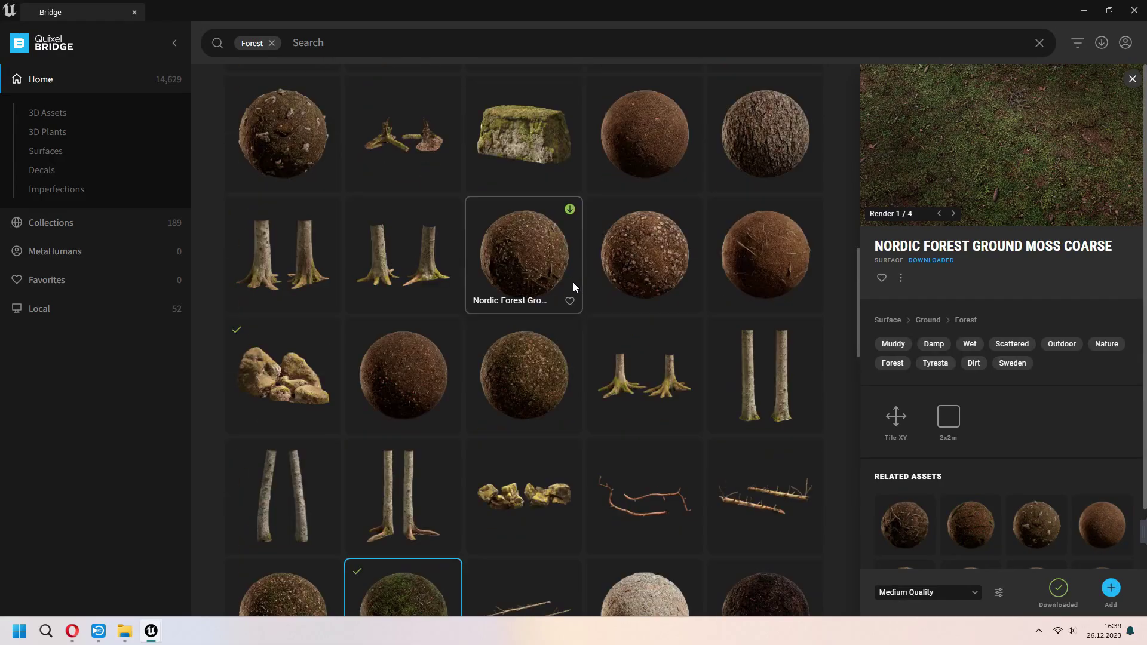
scroll(573, 283, "up", 2)
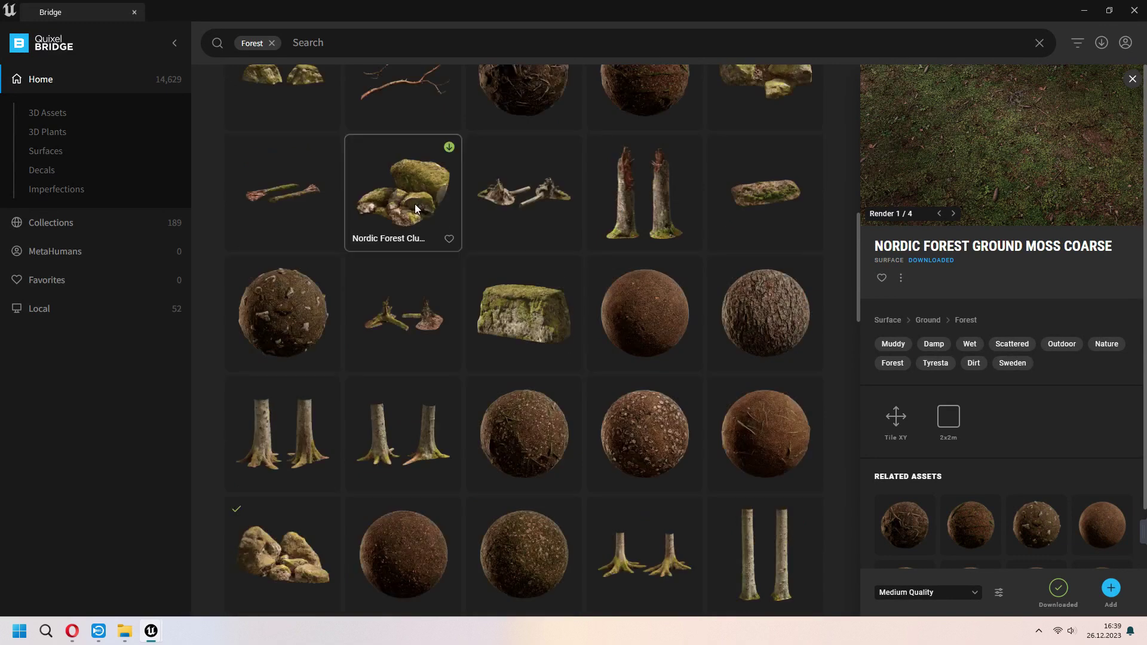
scroll(463, 259, "up", 2)
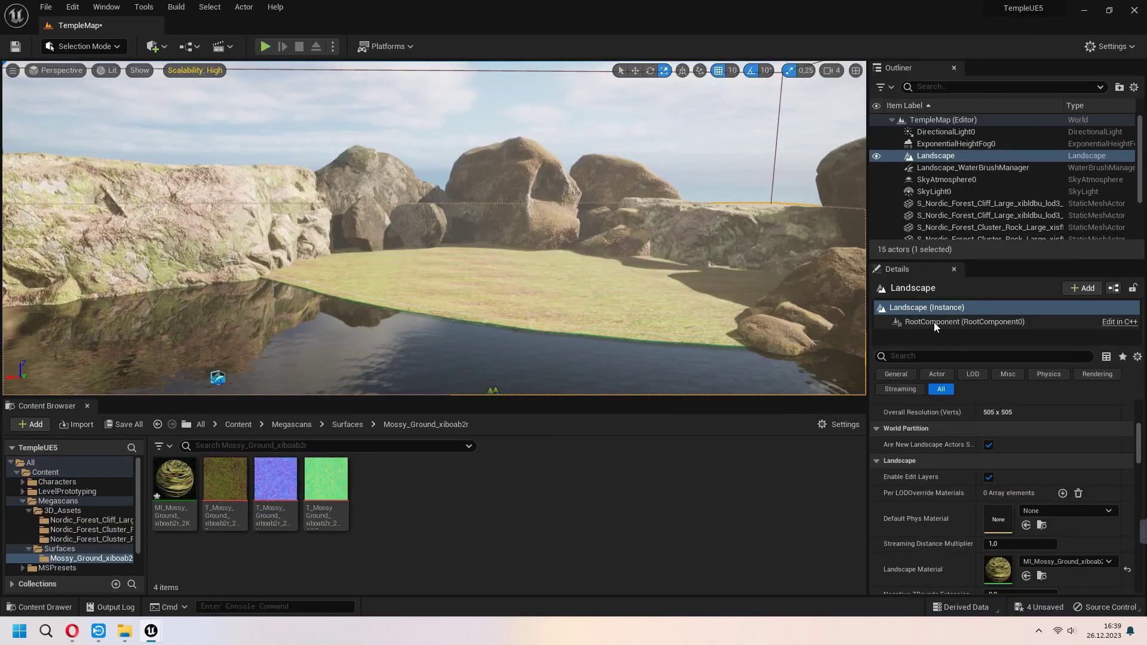
scroll(932, 452, "down", 3)
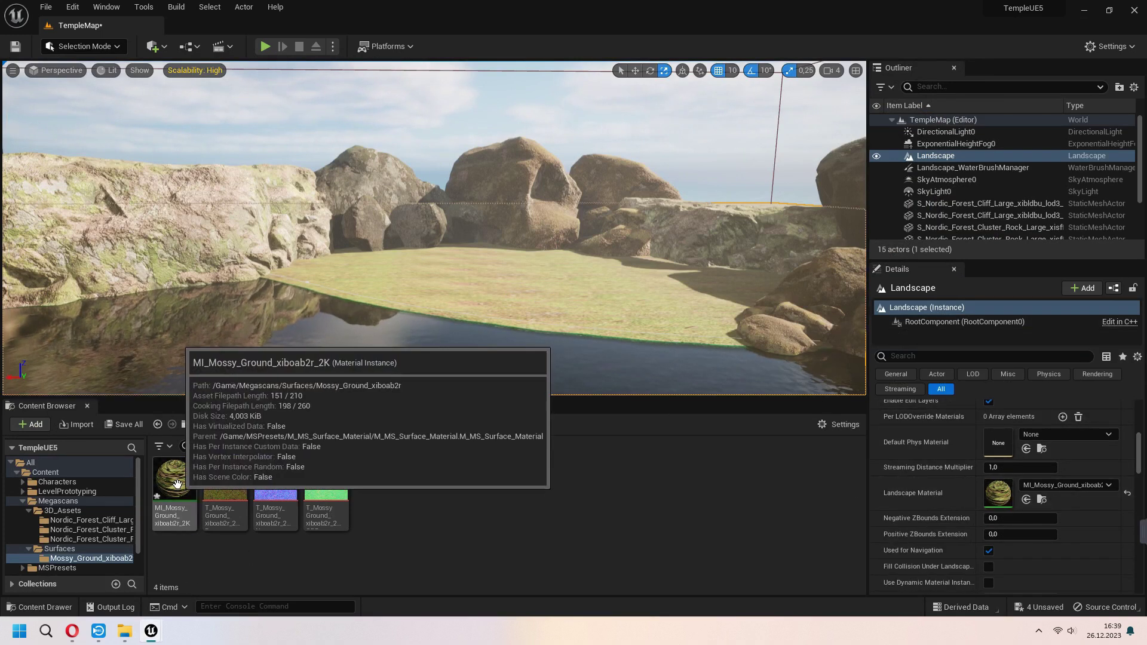
Assign MI_Mossy_Ground to the Landscape Material slot
left_click_drag(175, 485, 979, 485)
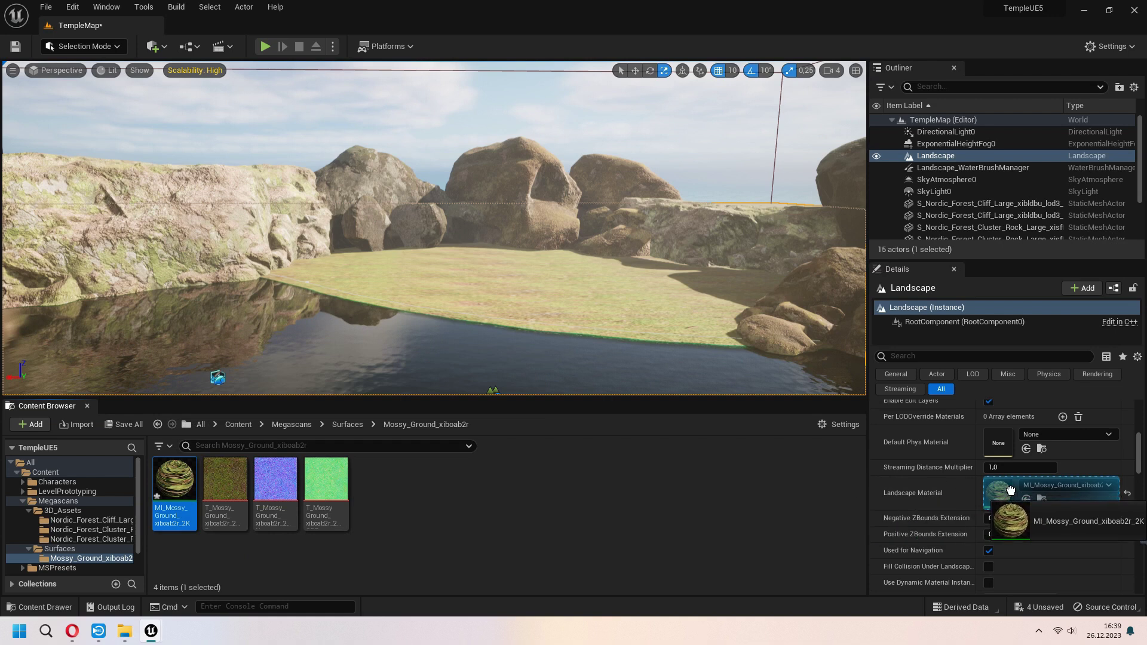
Override MI_Mossy_Ground's Rotation Angle to 0.176 and bring up its Tiling/Offset values
left_click_drag(1011, 491, 1010, 494)
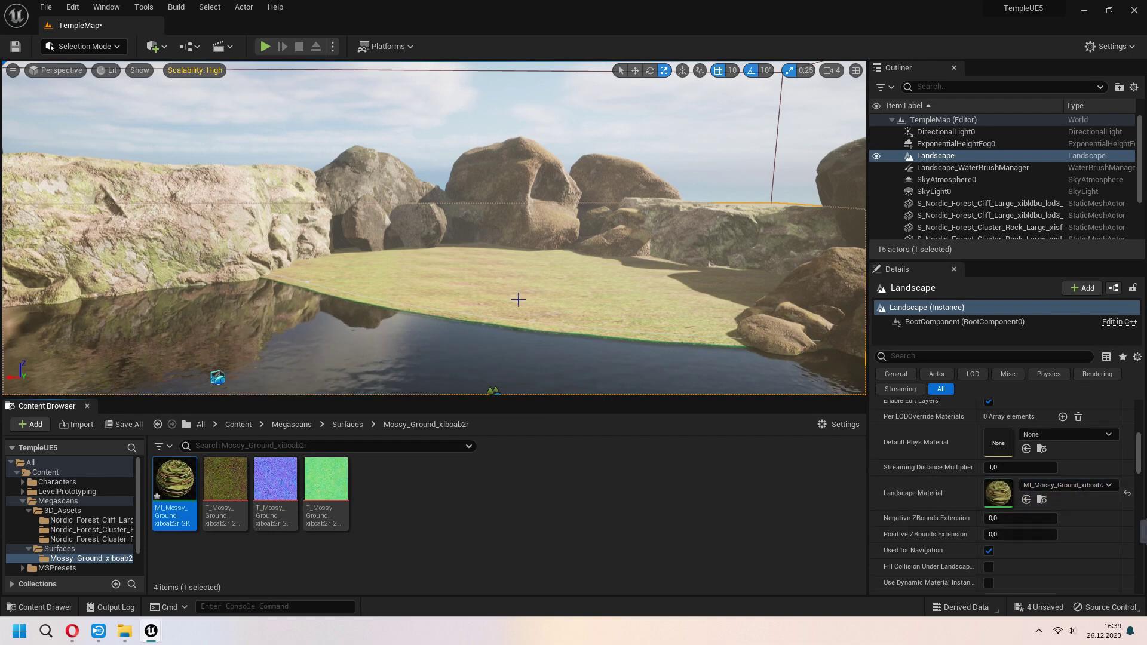
double_click(996, 492)
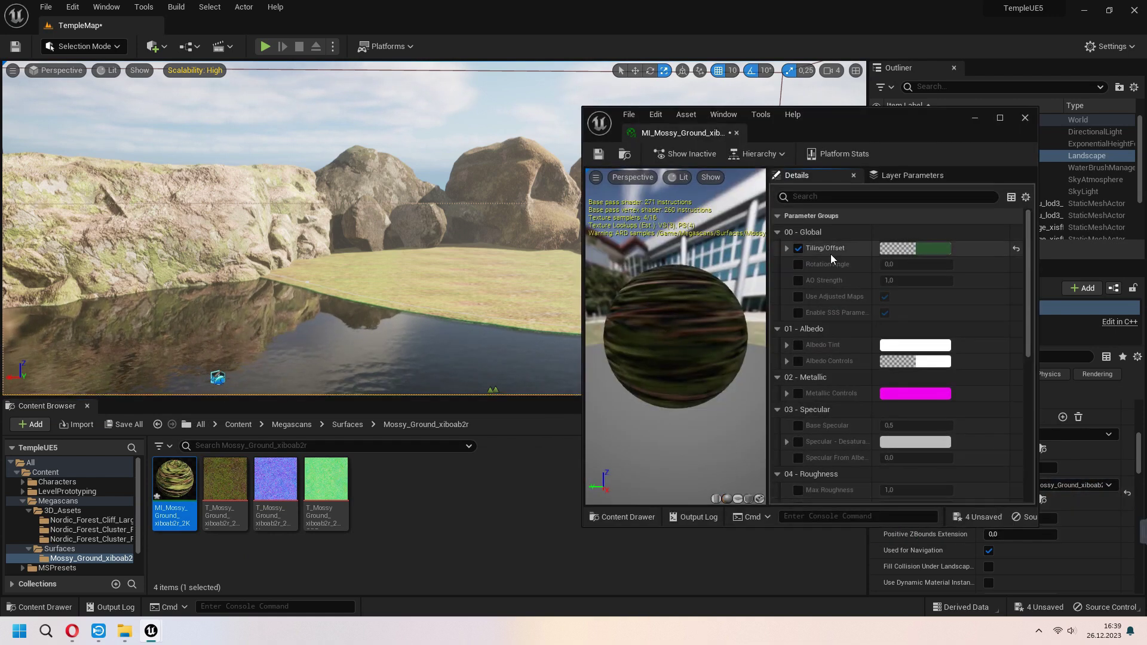
left_click(799, 263)
left_click_drag(914, 263, 931, 264)
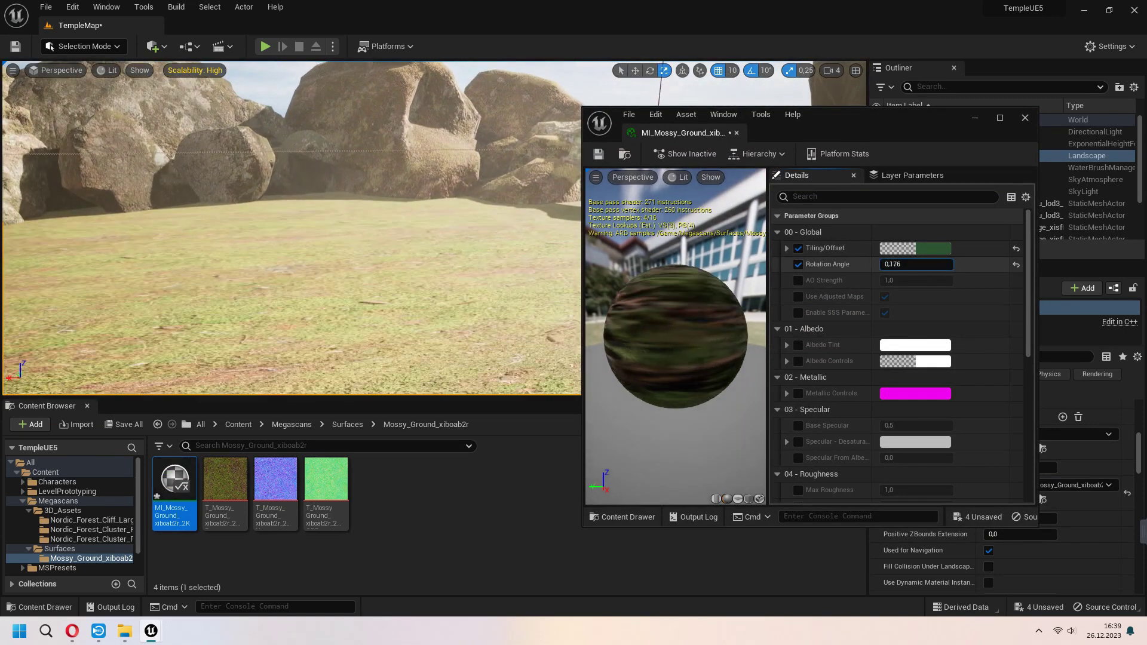
left_click(914, 248)
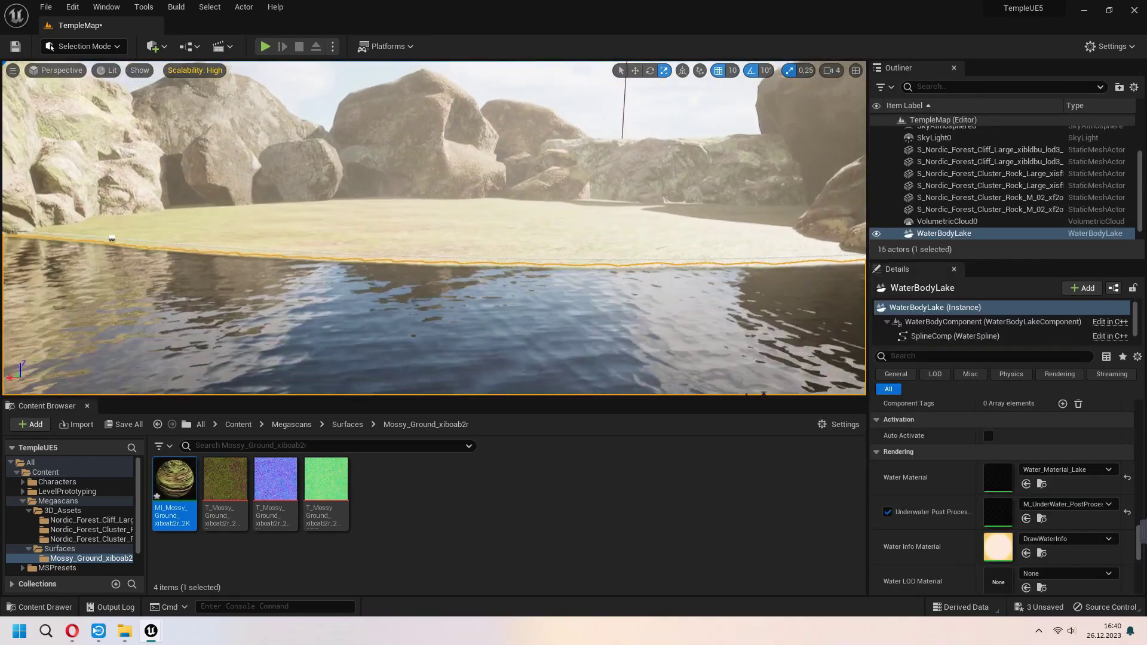
scroll(434, 227, "down", 2)
scroll(434, 227, "down", 2)
scroll(434, 227, "down", 2)
scroll(435, 227, "down", 2)
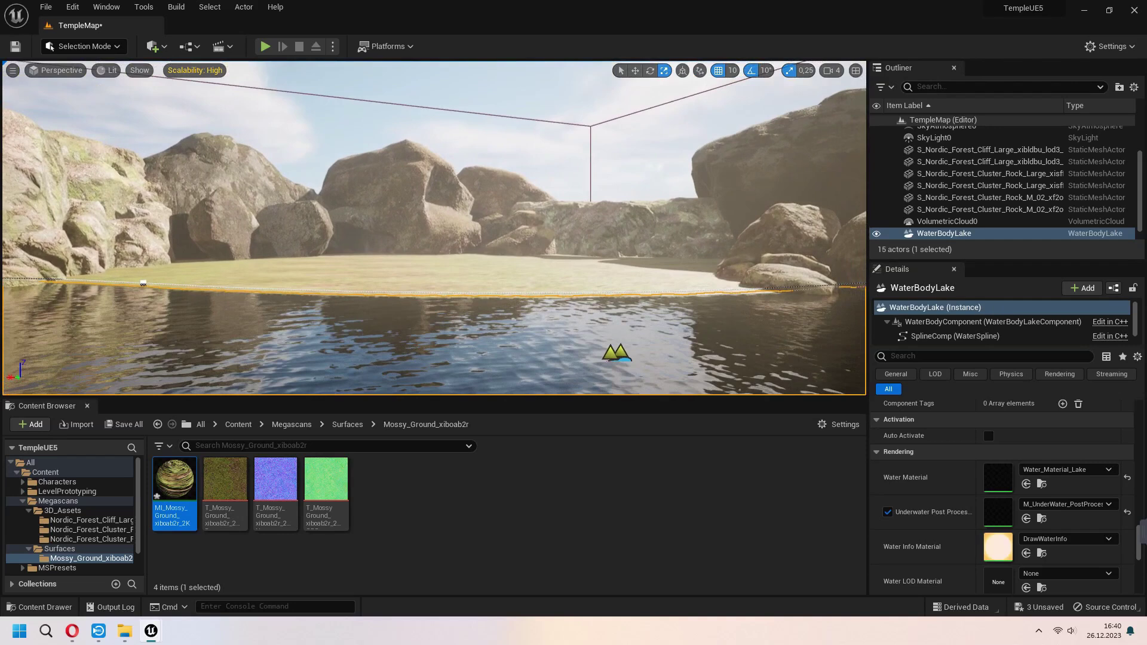
Filter Quixel Bridge to 3D Plants and add Wild Grass to the project
mouse_move(151, 630)
left_click(246, 579)
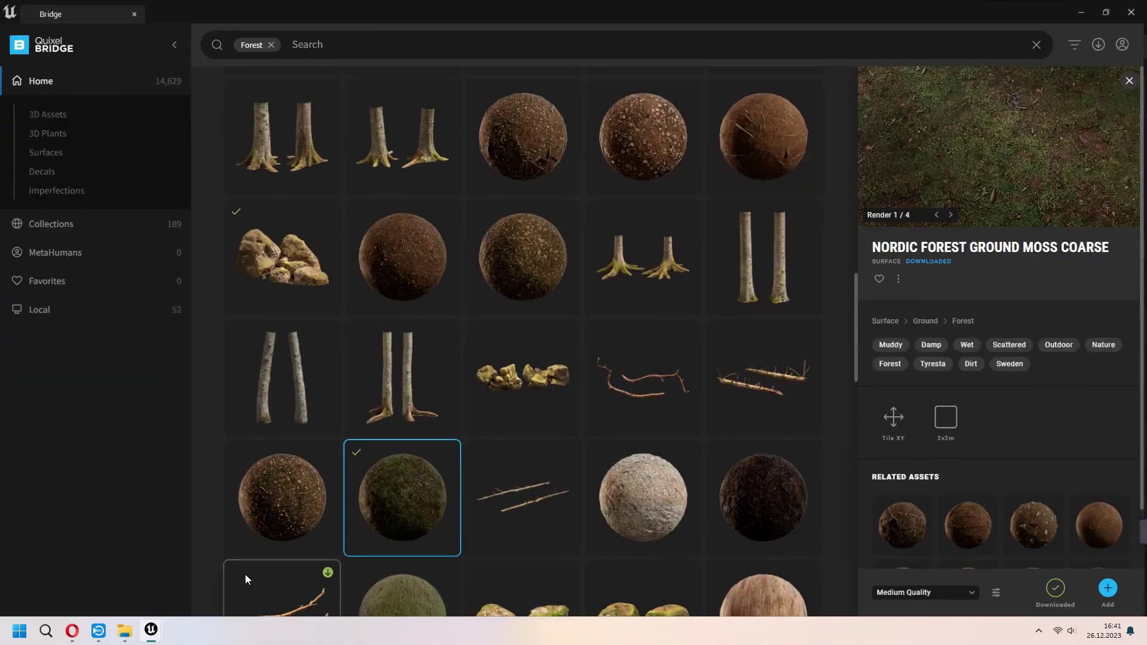
left_click(1130, 78)
left_click(47, 132)
scroll(710, 359, "down", 5)
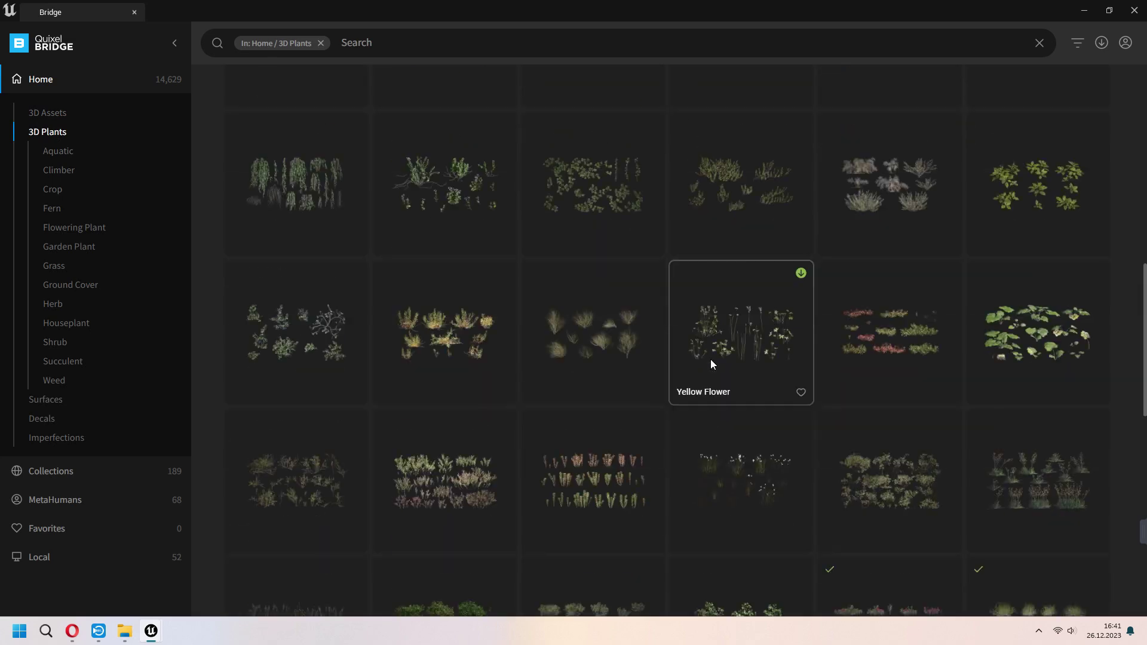
scroll(689, 345, "down", 2)
scroll(469, 498, "down", 2)
scroll(498, 471, "down", 2)
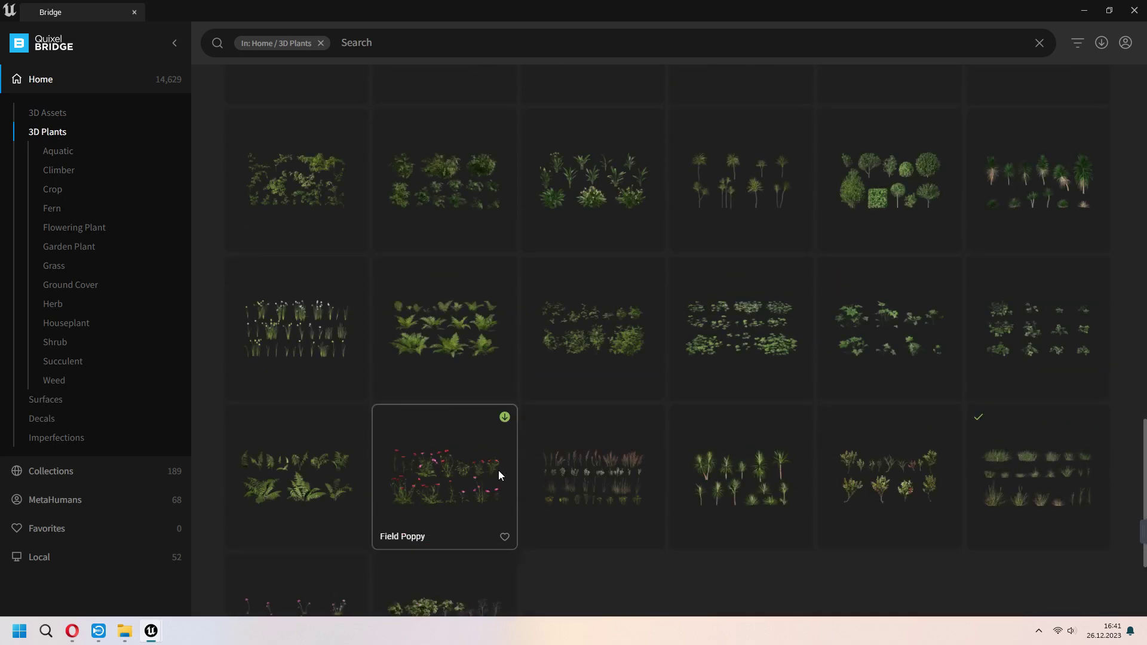
scroll(602, 434, "down", 1)
left_click(1004, 410)
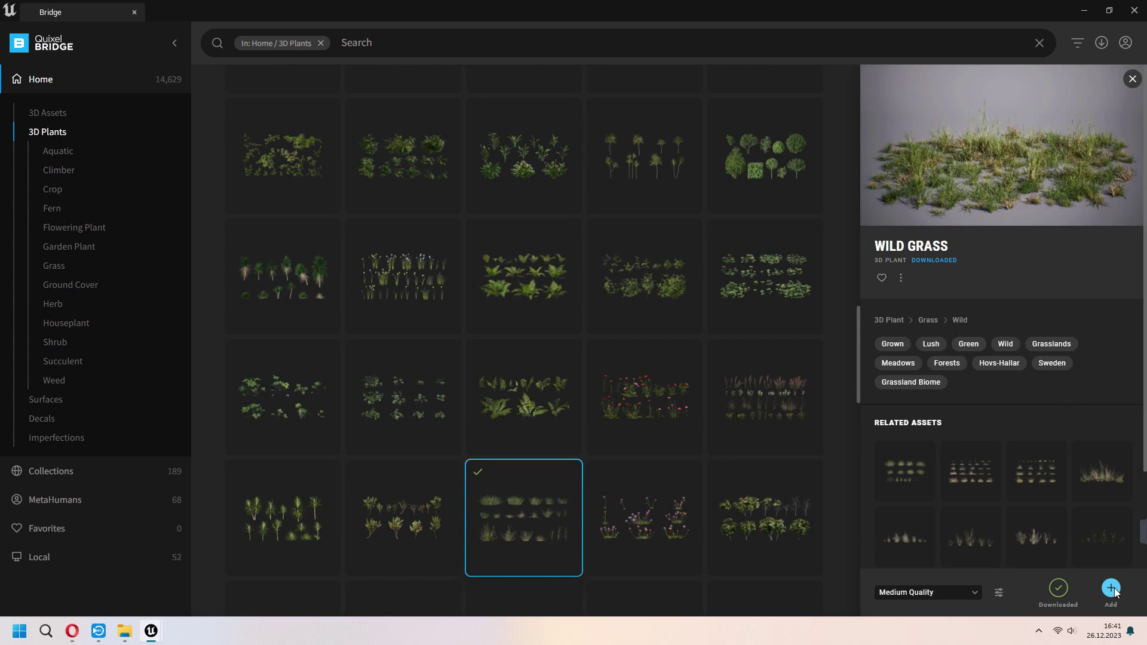
left_click(1085, 13)
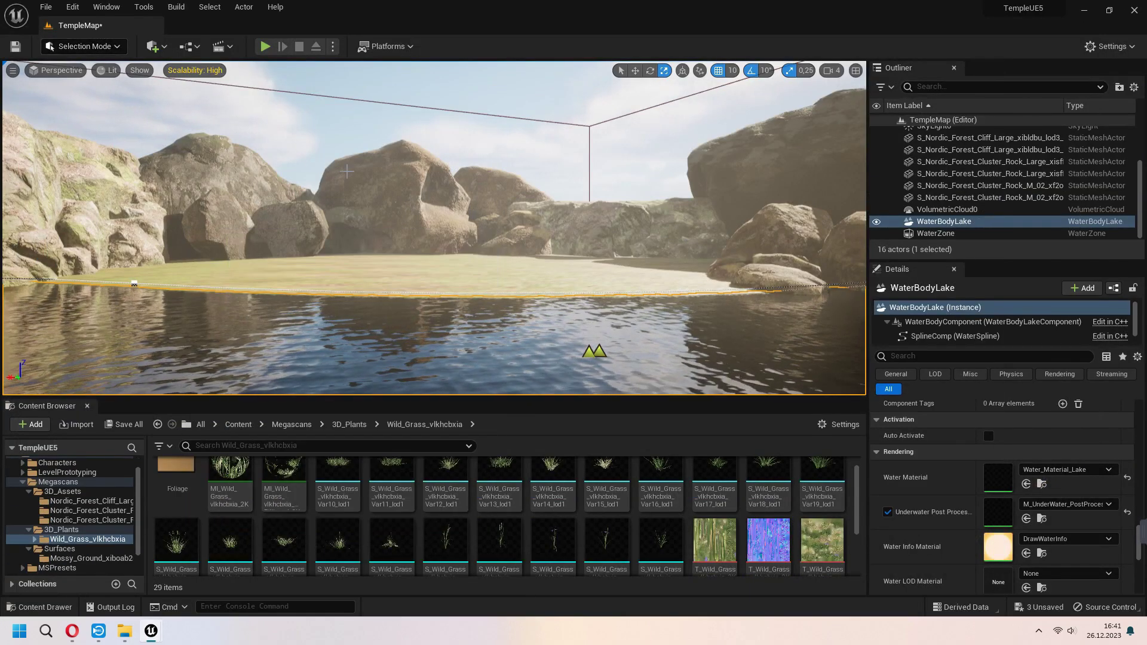
Save the level and select all Wild Grass foliage types in Foliage Mode
key("ctrl+s")
left_click(112, 47)
left_click(73, 91)
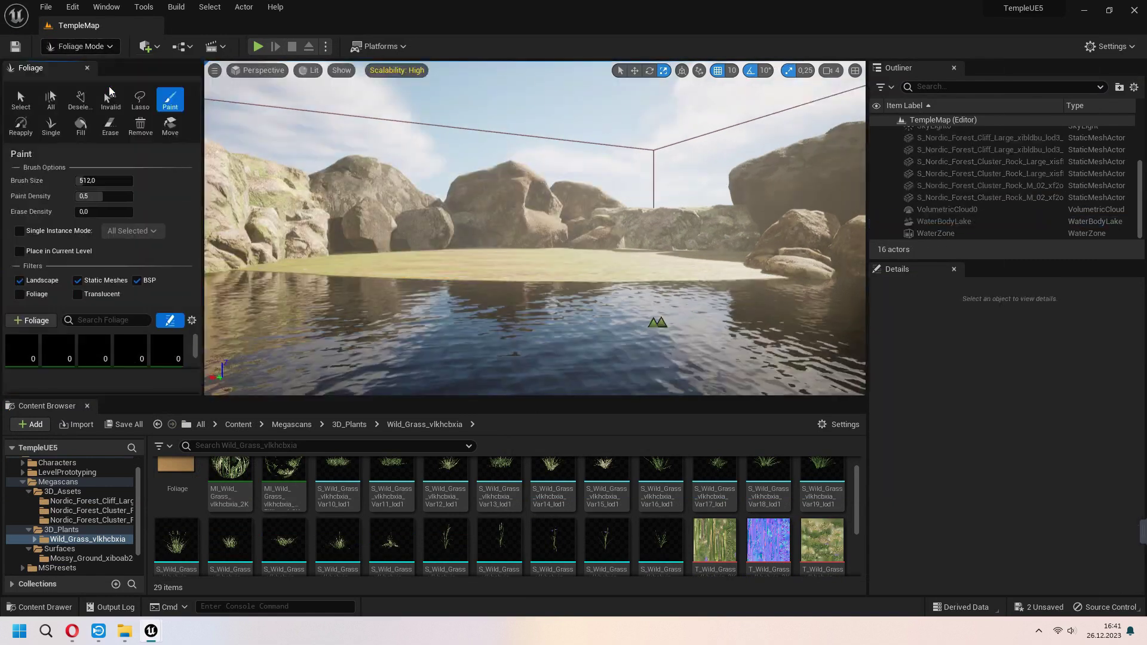
scroll(90, 307, "down", 3)
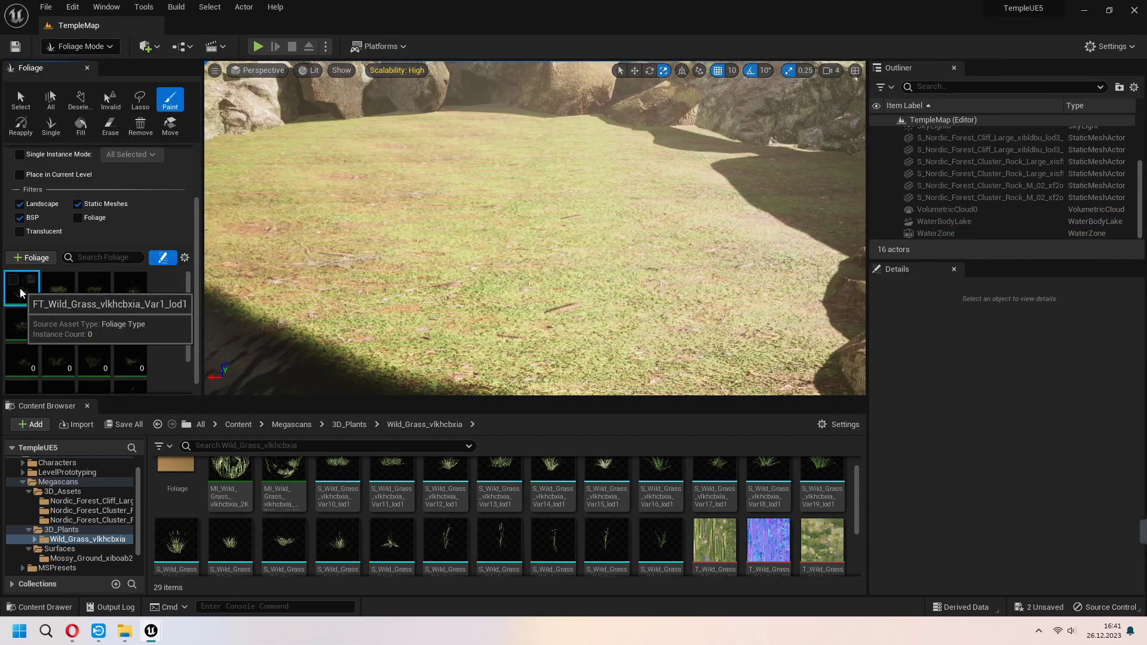
left_click(126, 365, "shift")
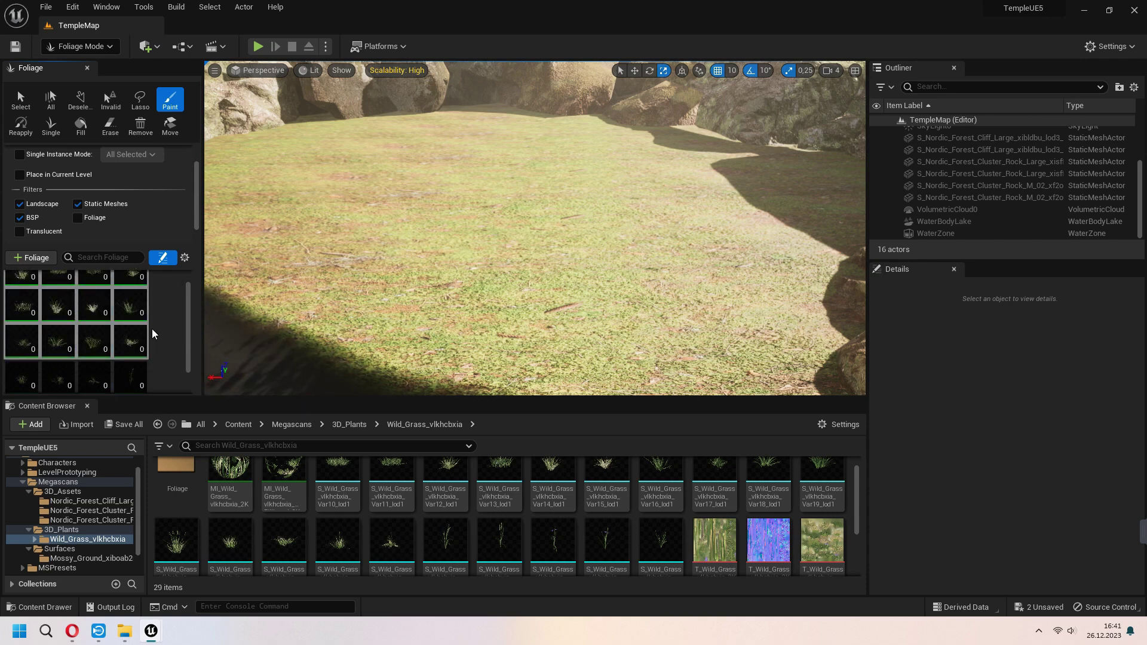
scroll(138, 333, "up", 3)
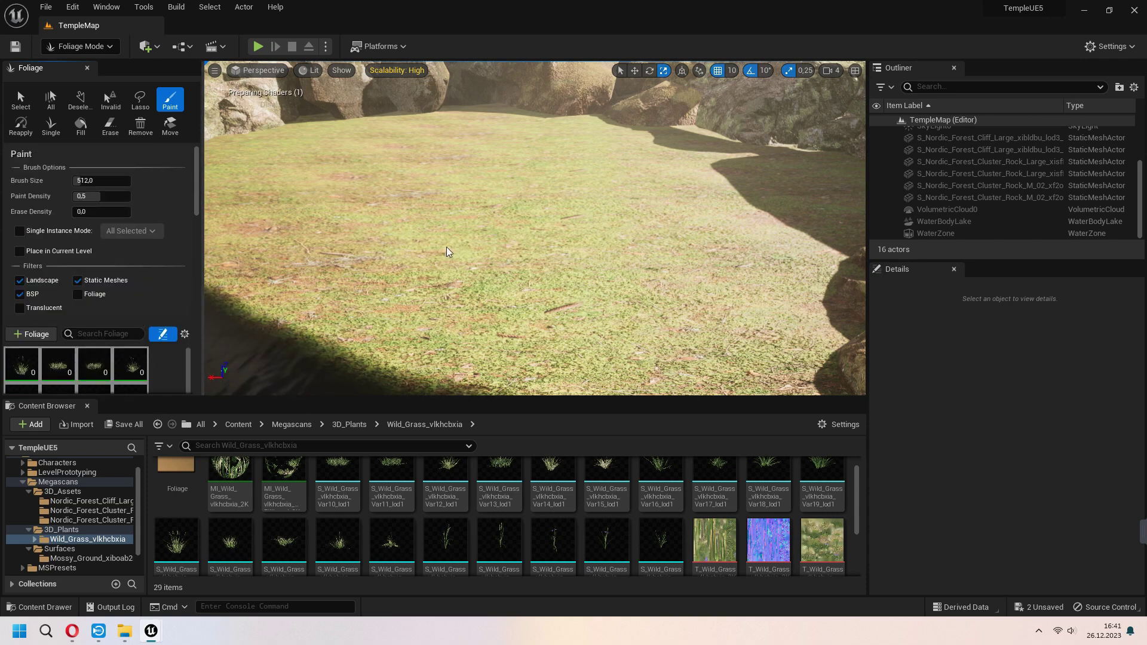
Paint wild grass thickly across the landscape beside the lake
mouse_move(447, 251)
left_mouse_down()
mouse_move(486, 230)
mouse_move(607, 259)
mouse_move(519, 197)
mouse_move(379, 199)
mouse_move(487, 166)
left_mouse_up()
right_click_drag(486, 167, 486, 233)
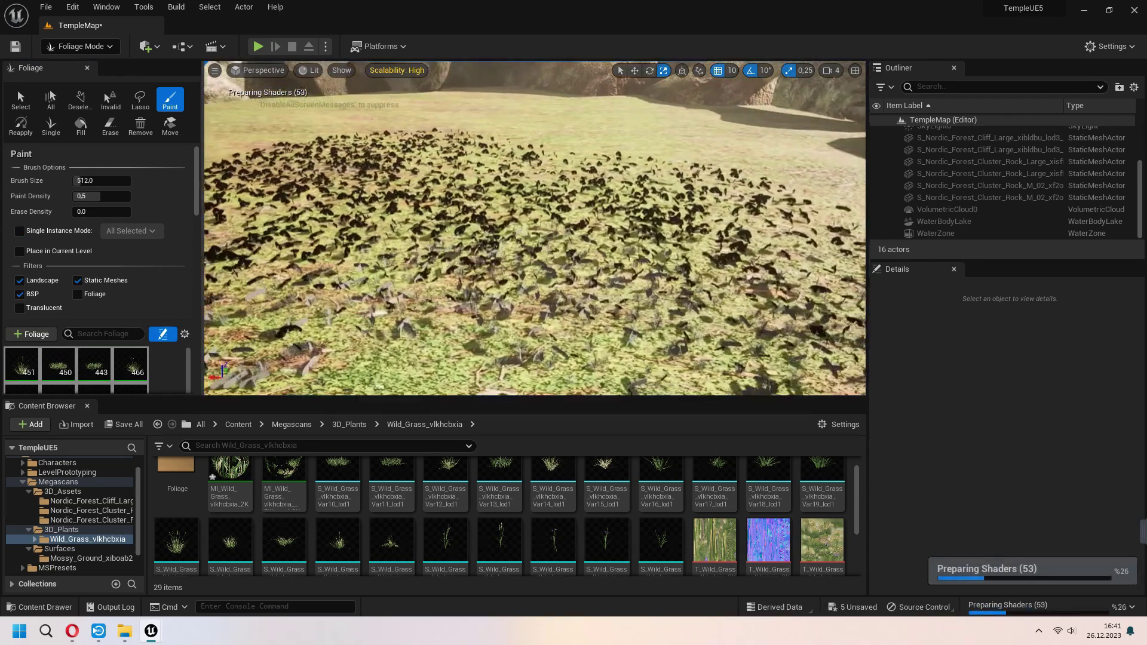
mouse_move(487, 233)
right_mouse_down()
mouse_move(596, 267)
mouse_move(563, 279)
mouse_move(839, 410)
right_mouse_up()
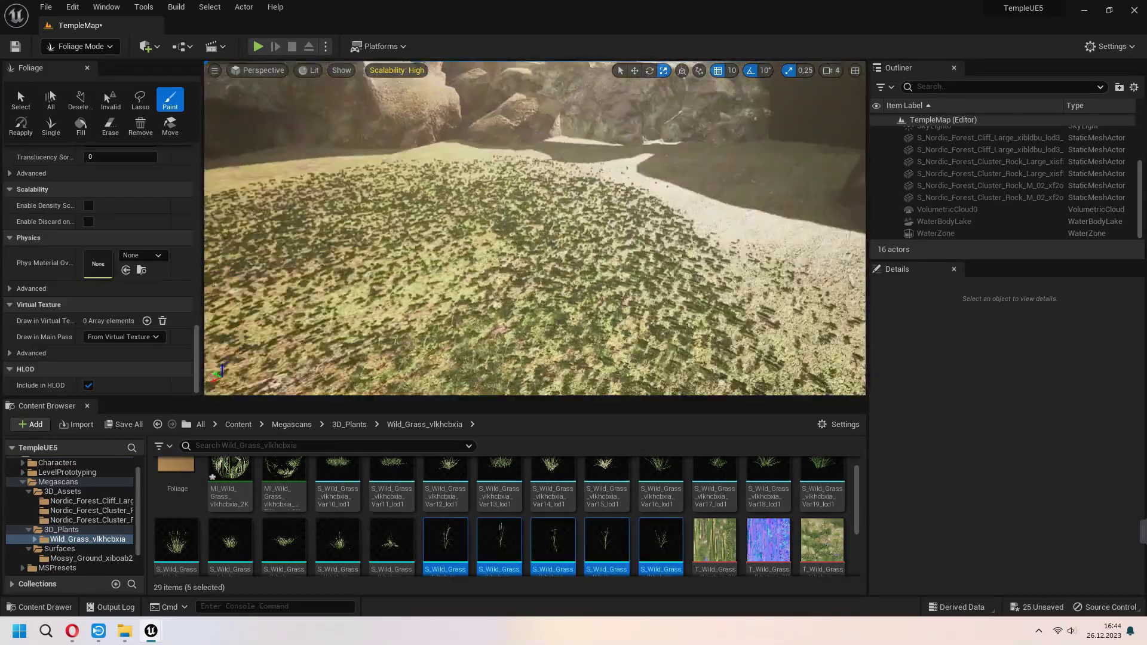
right_click_drag(466, 166, 550, 345)
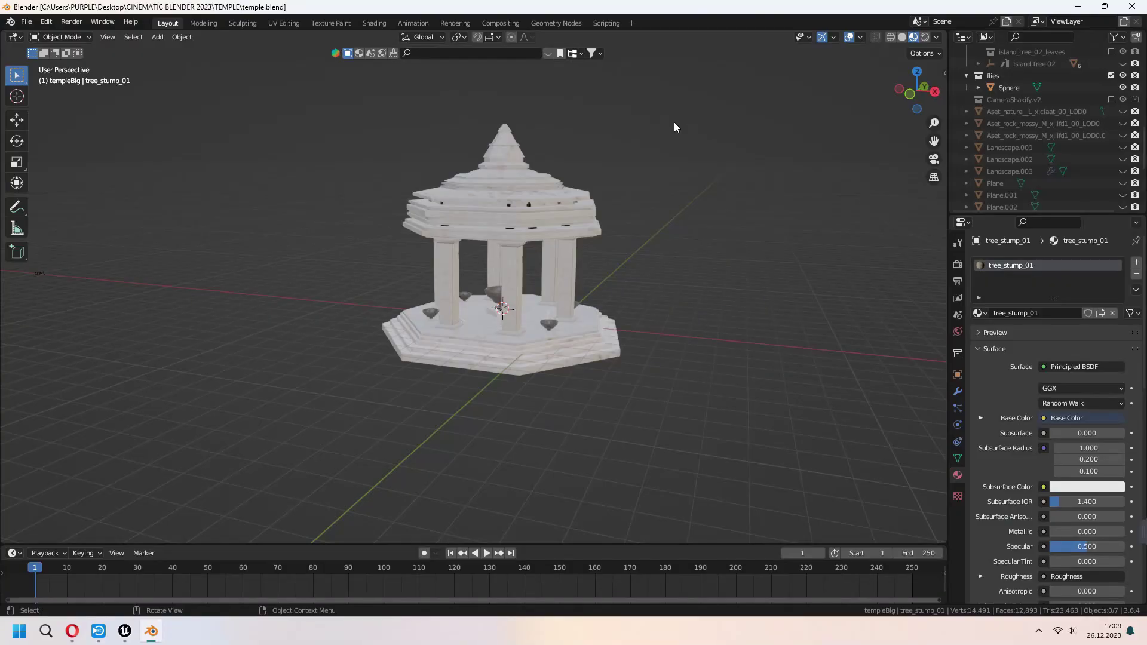
Export the box-selected temple as FBX to the fbx folder, Path Mode Copy, selected objects only
left_click_drag(674, 114, 324, 425)
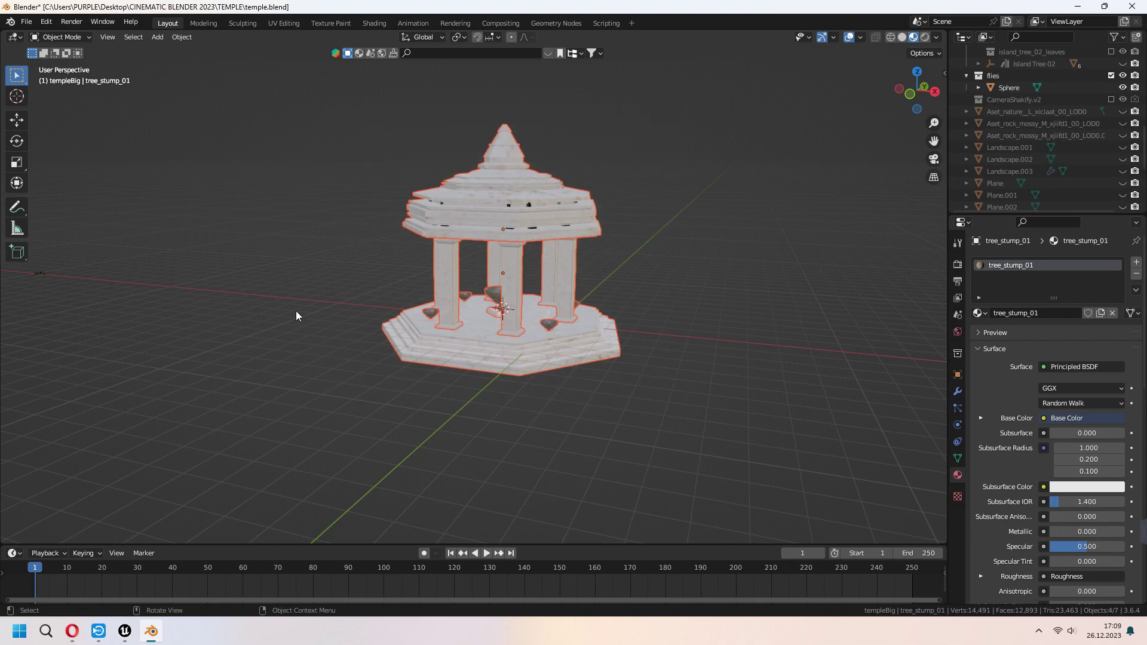
left_click(27, 21)
mouse_move(45, 194)
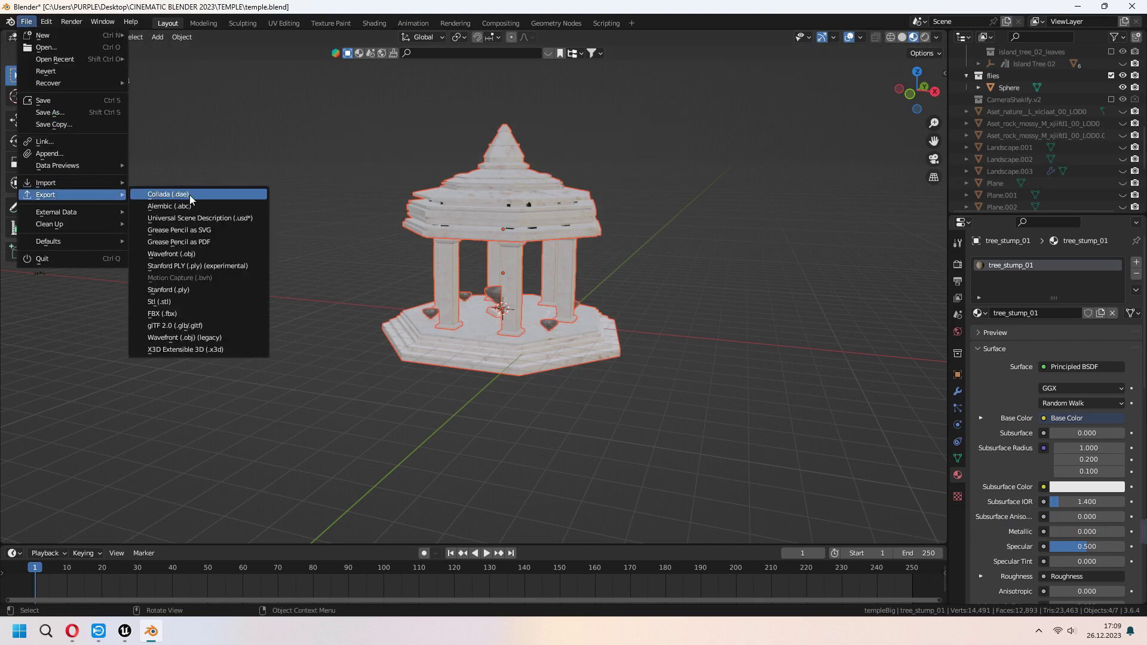
left_click(182, 314)
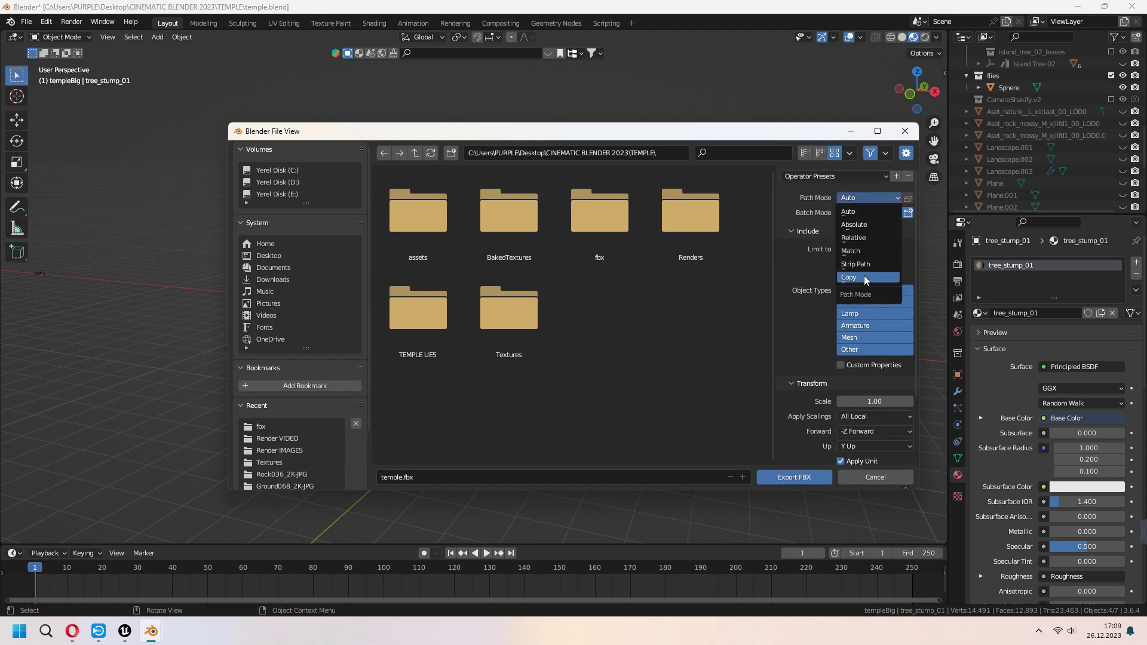
left_click(862, 277)
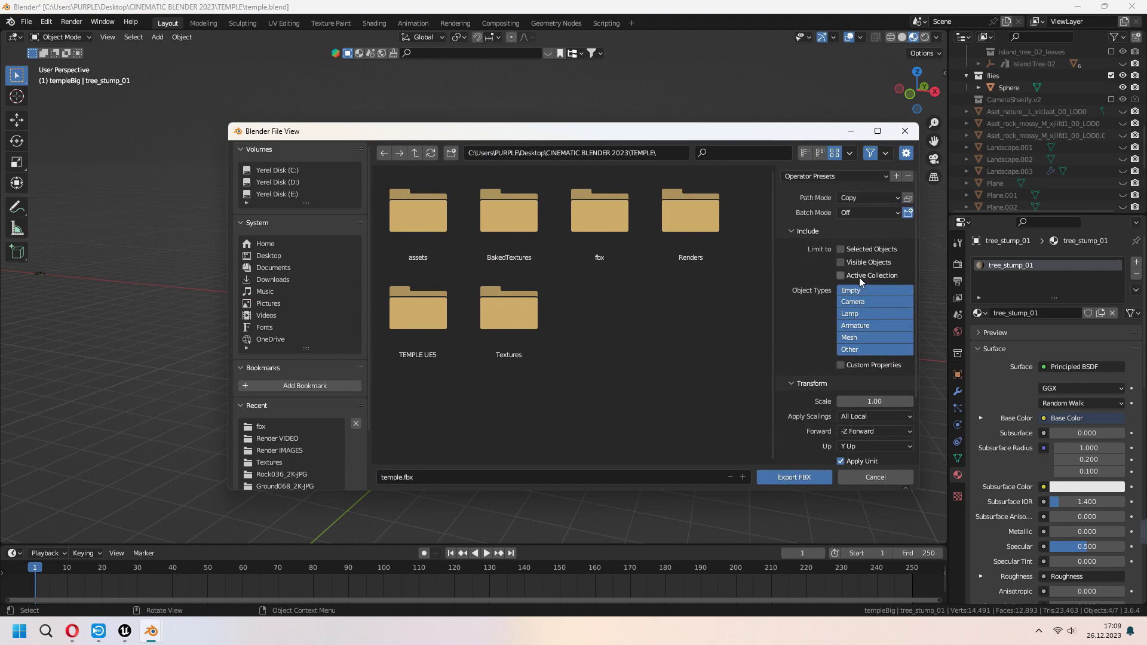
left_click(840, 249)
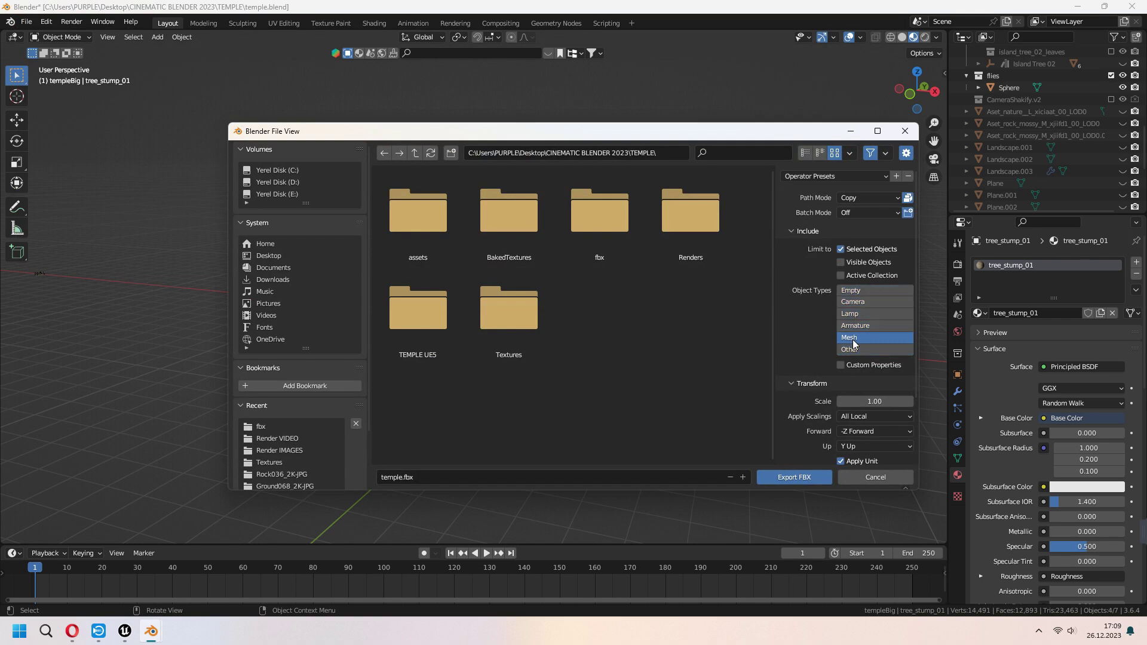
scroll(799, 356, "down", 2)
scroll(793, 371, "down", 2)
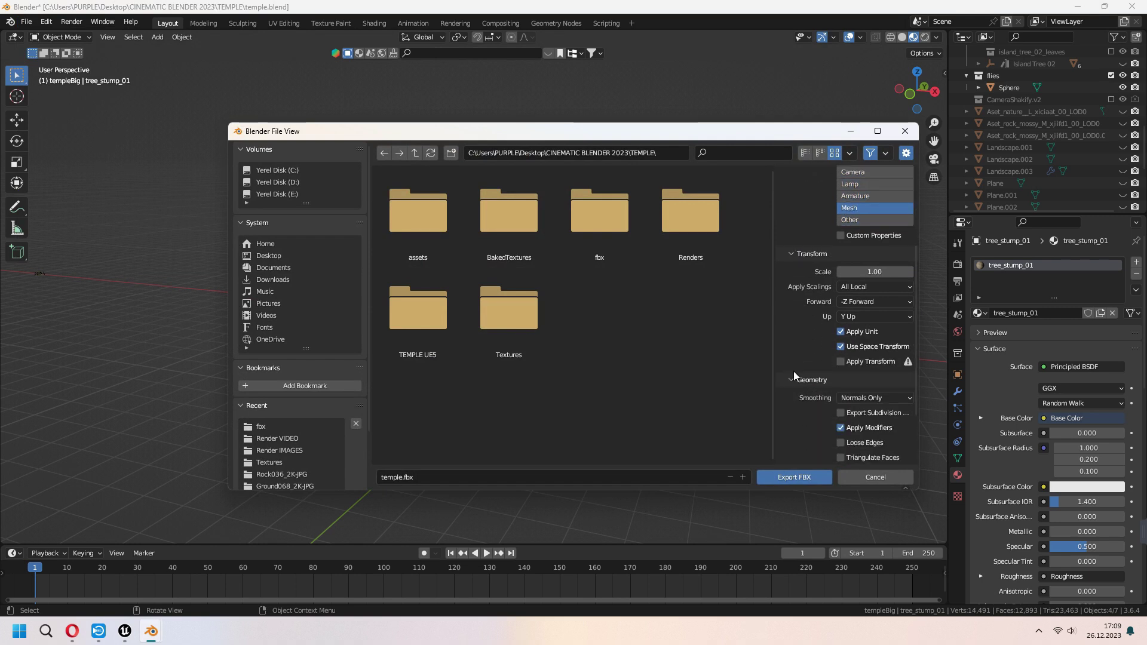
scroll(794, 371, "down", 2)
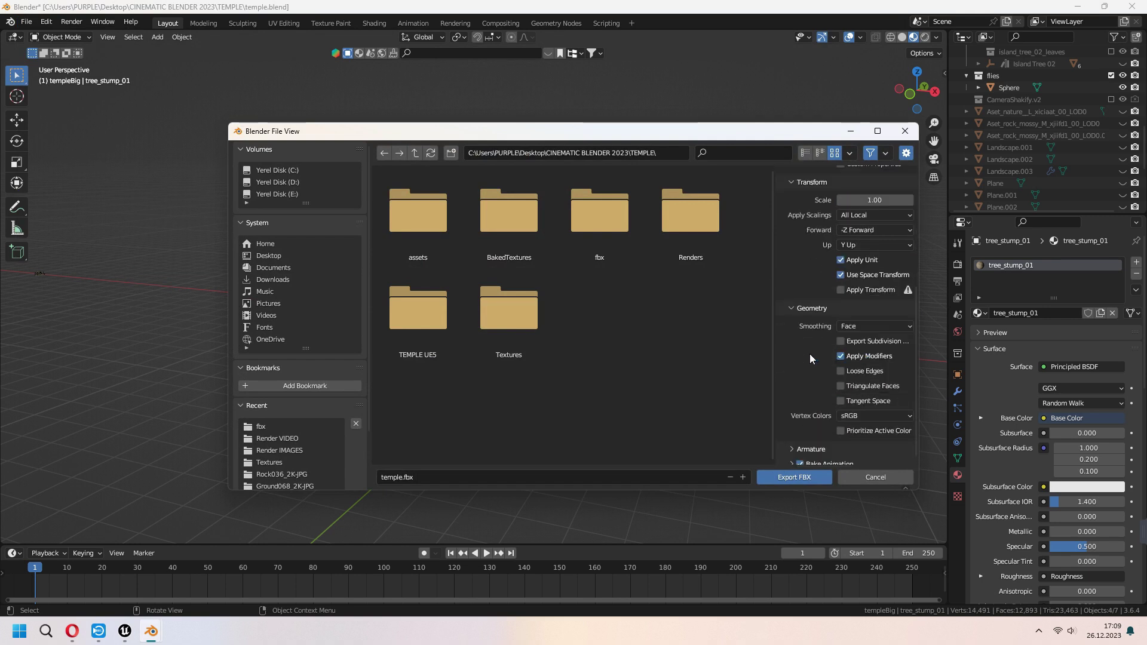
left_click(594, 220)
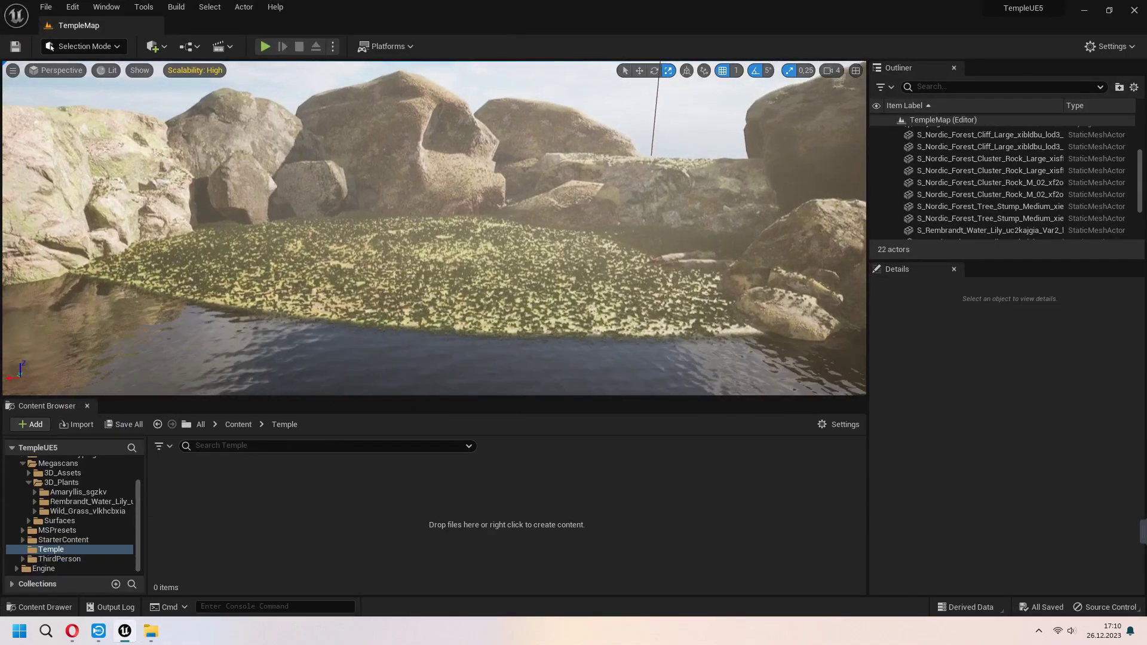
scroll(88, 519, "down", 2)
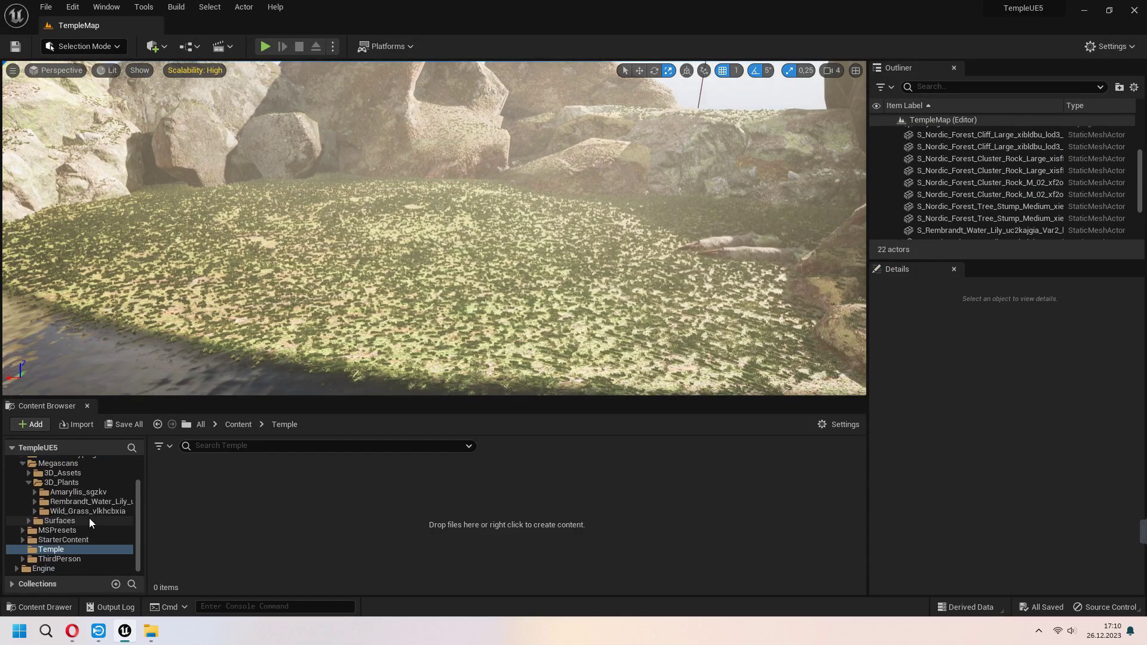
Drag temple2.fbx from File Explorer into the Temple folder and import all
right_click(203, 503)
left_click(176, 544)
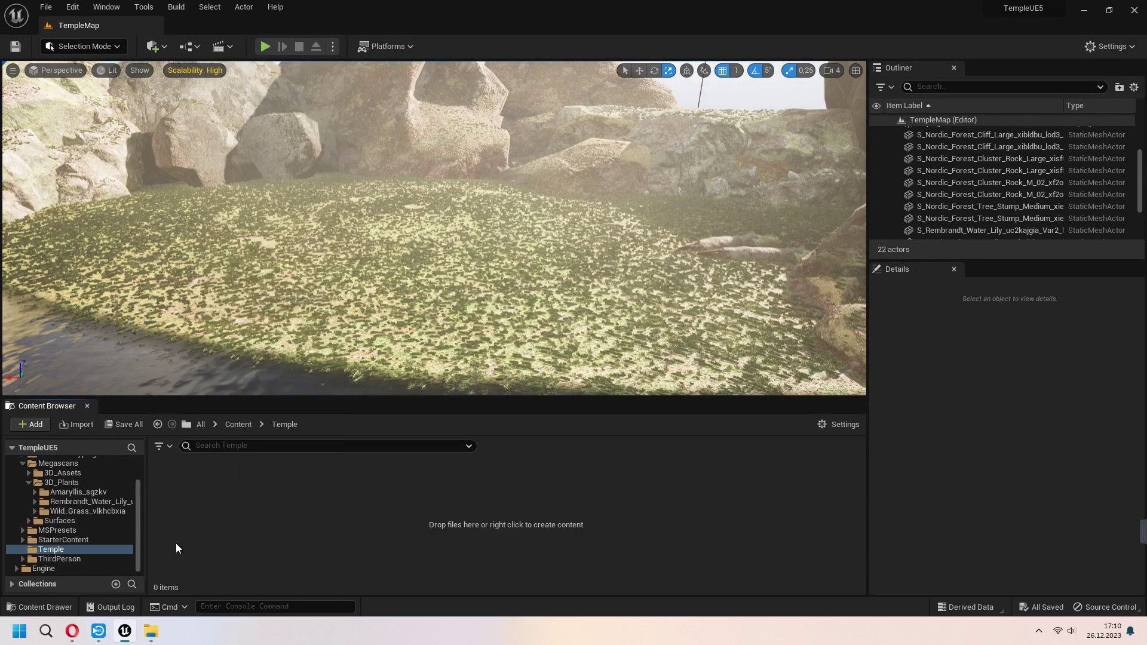
left_click(149, 633)
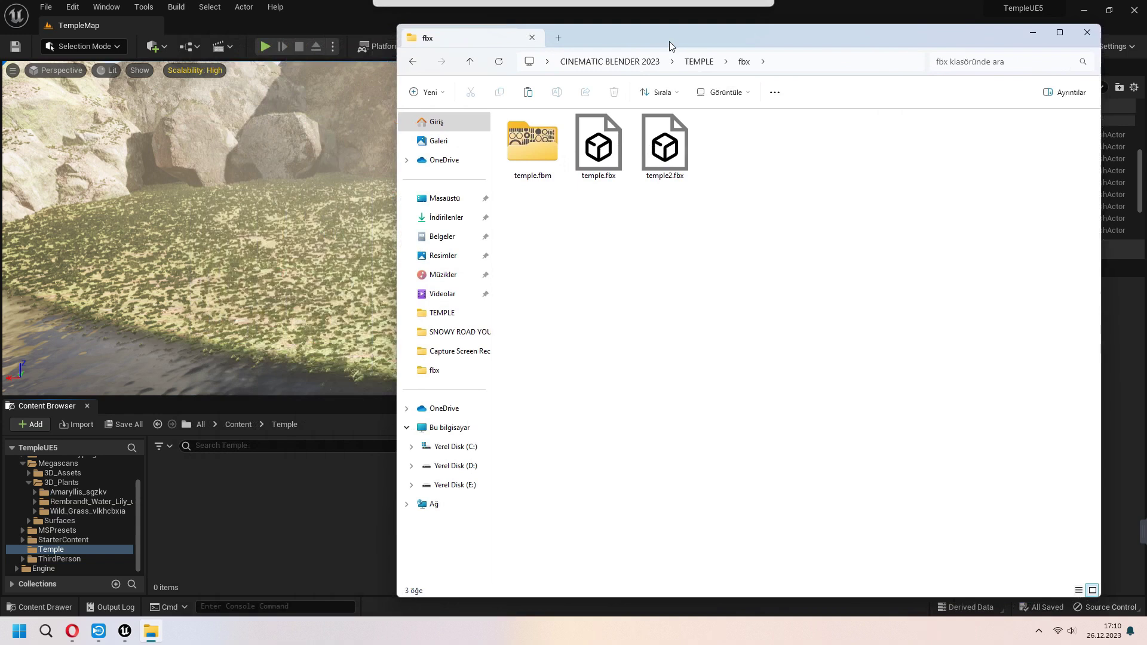
left_click_drag(448, 59, 670, 49)
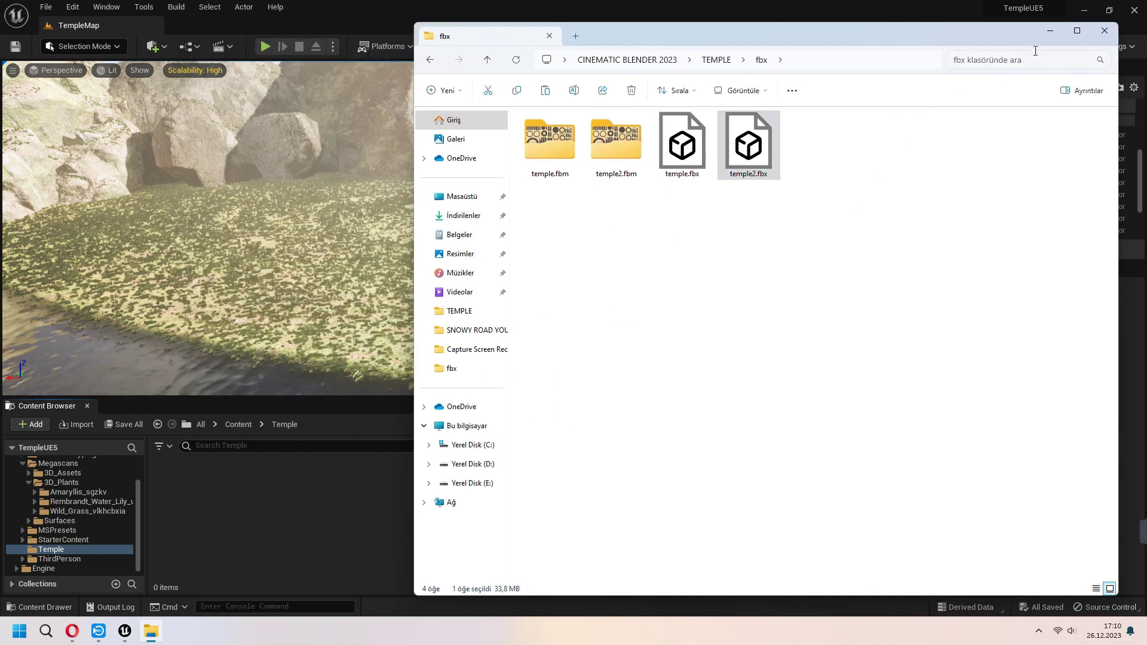
left_click(1050, 30)
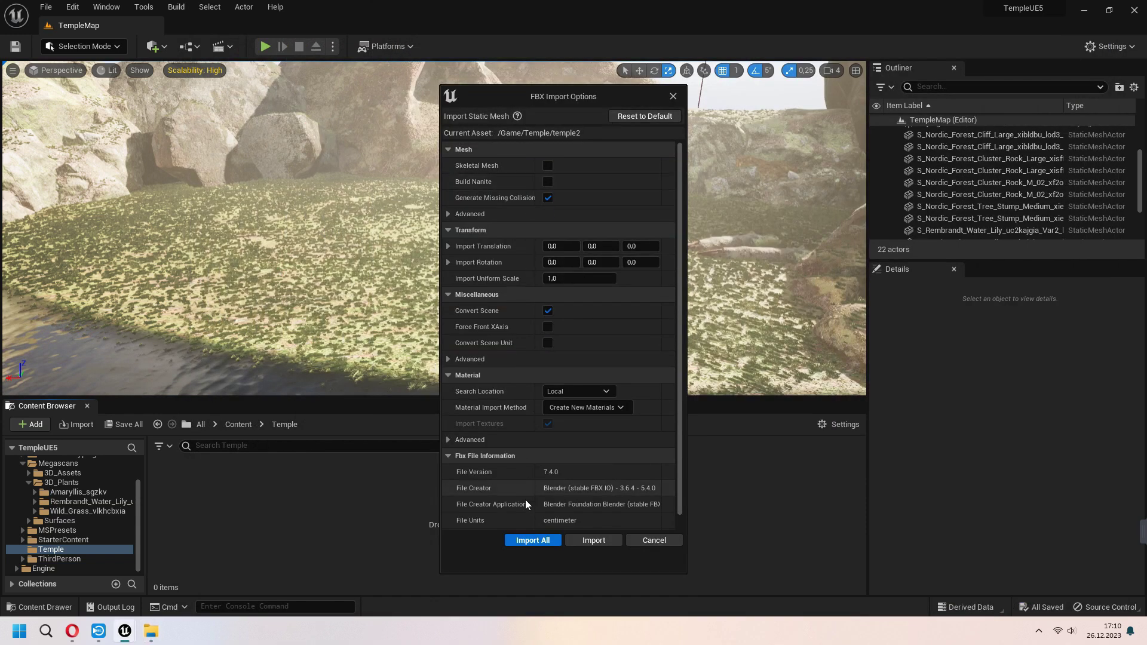
left_click(525, 541)
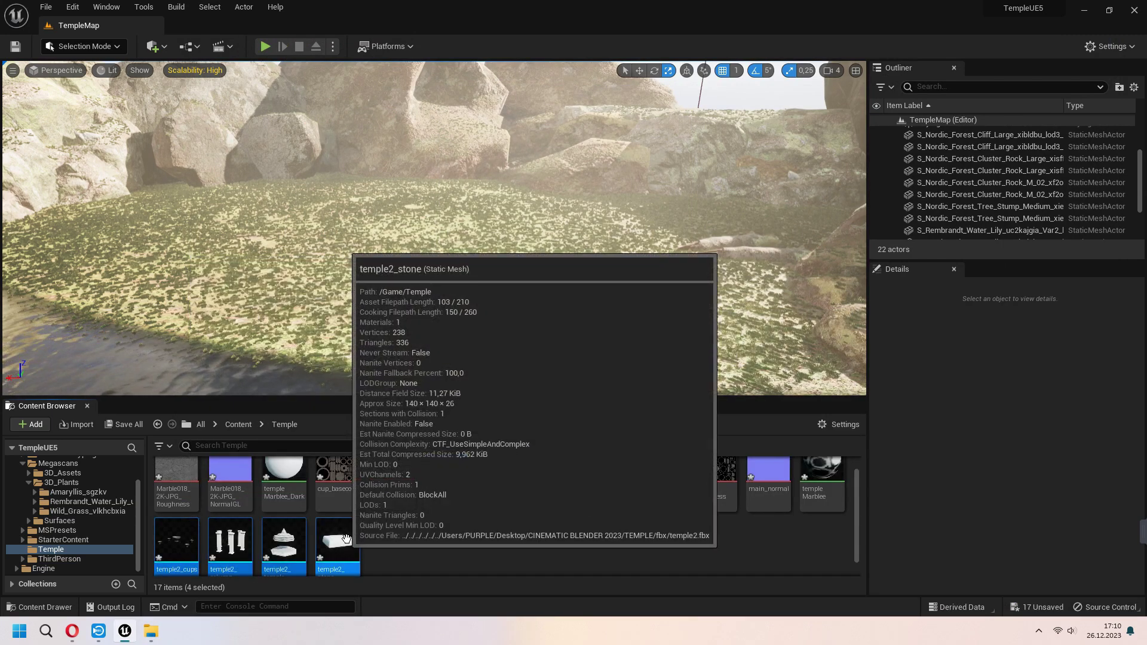
Place the four temple meshes on the grass by the lake and scale them down
left_click(330, 549, "shift")
left_click_drag(284, 545, 434, 283)
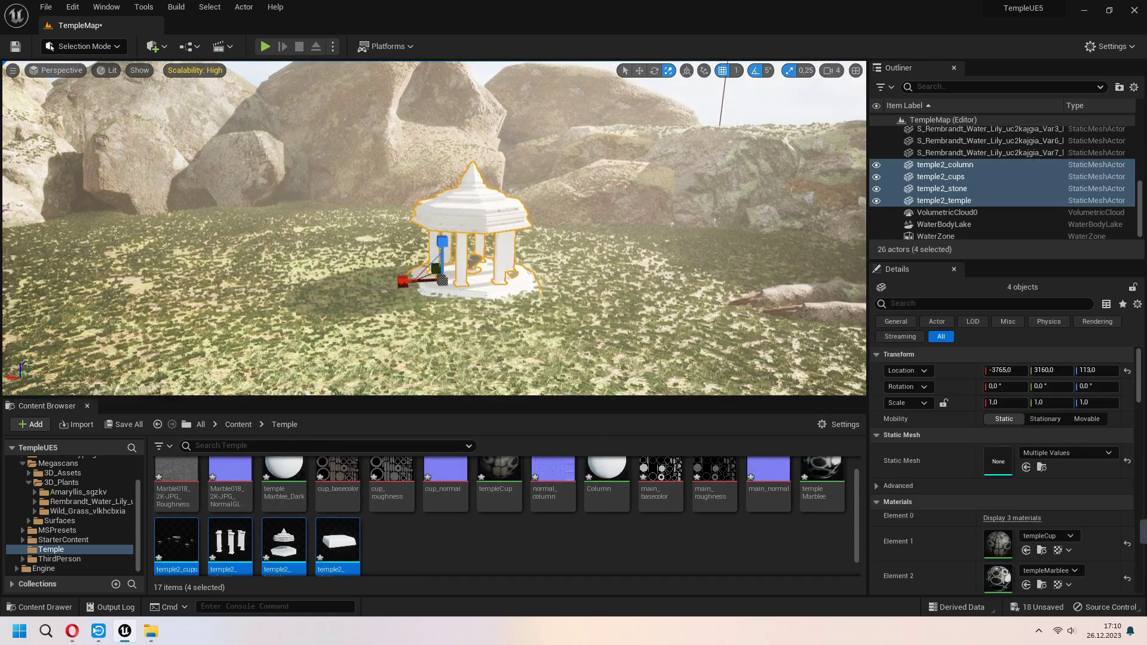
right_click_drag(437, 280, 421, 286)
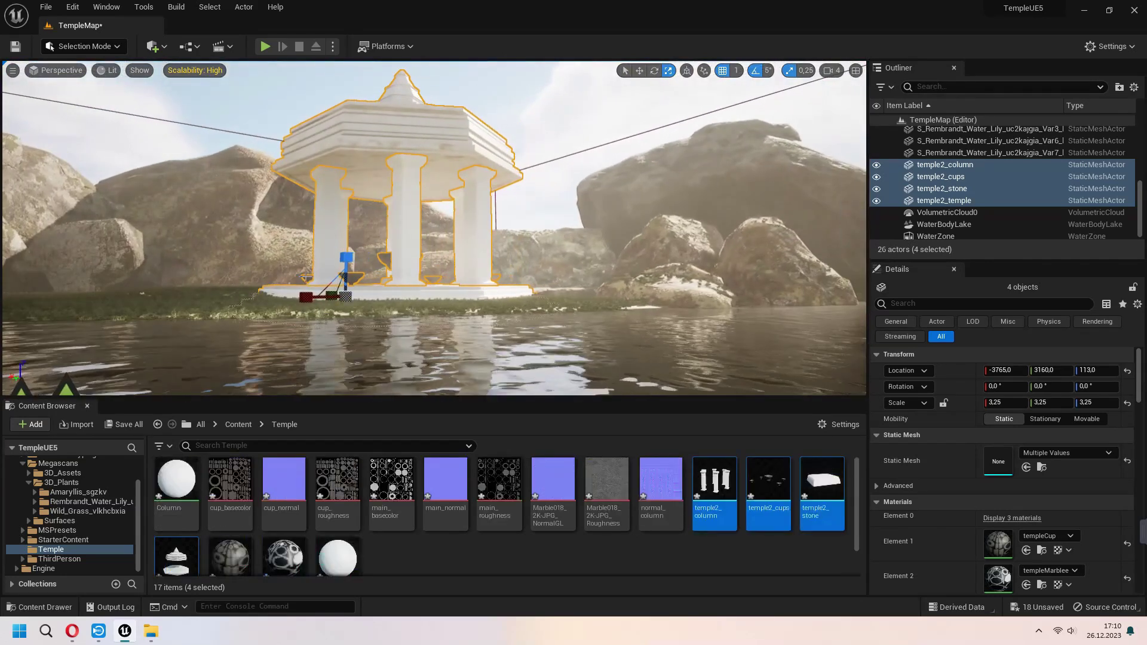
right_click_drag(421, 285, 341, 296)
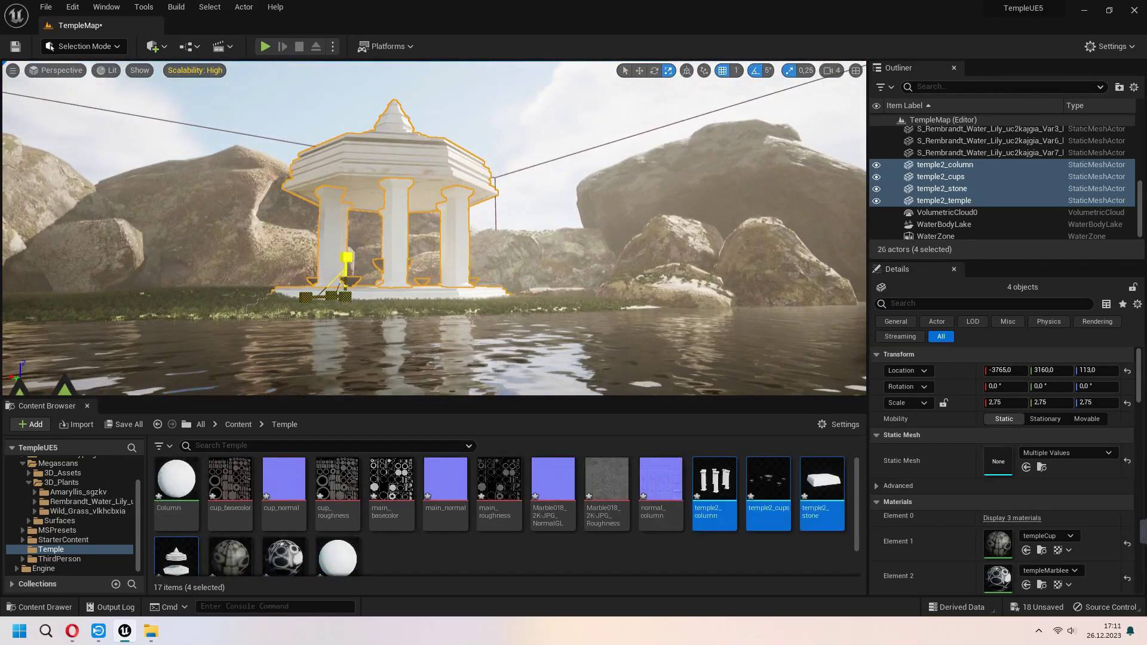
left_click_drag(341, 297, 314, 340)
right_click_drag(314, 341, 341, 269)
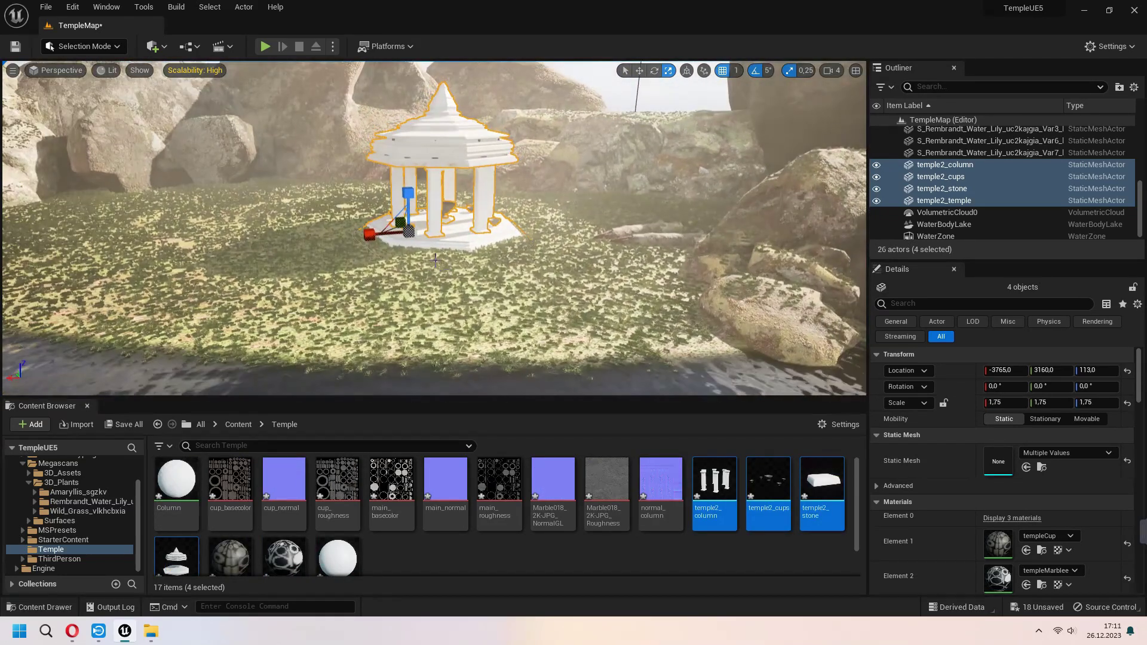
Rotate the temple pieces to -50 Z so they face the lake
key("e")
left_click_drag(352, 232, 341, 235)
right_click_drag(340, 234, 358, 269)
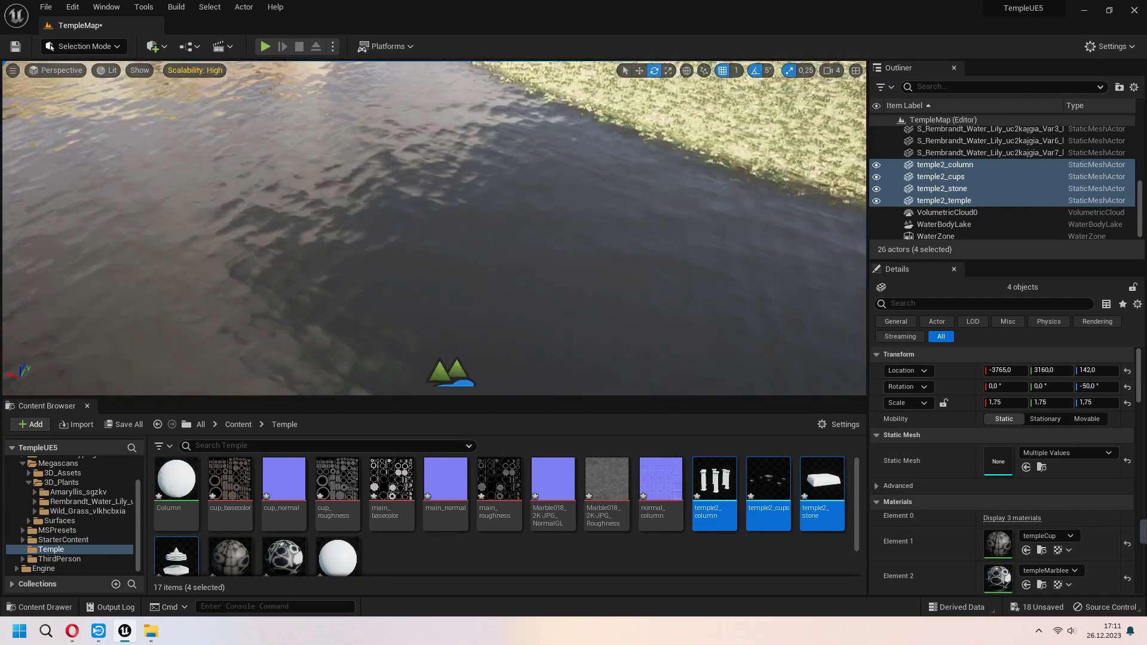
left_click_drag(408, 260, 493, 225)
scroll(430, 224, "up", 5)
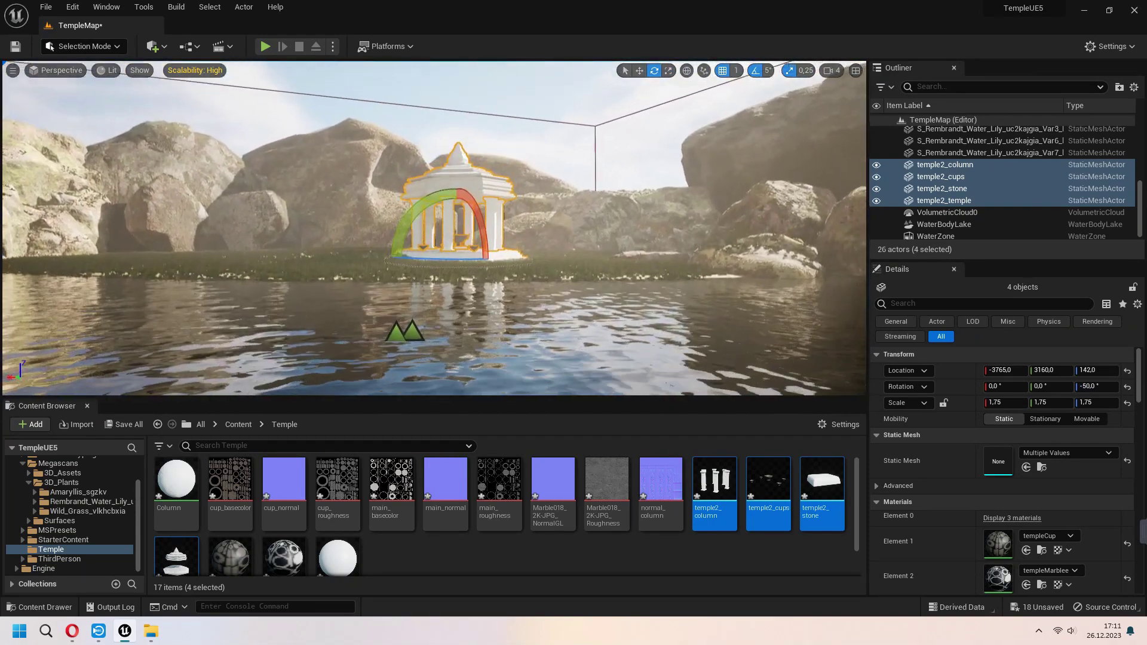
left_click(449, 134)
key("w")
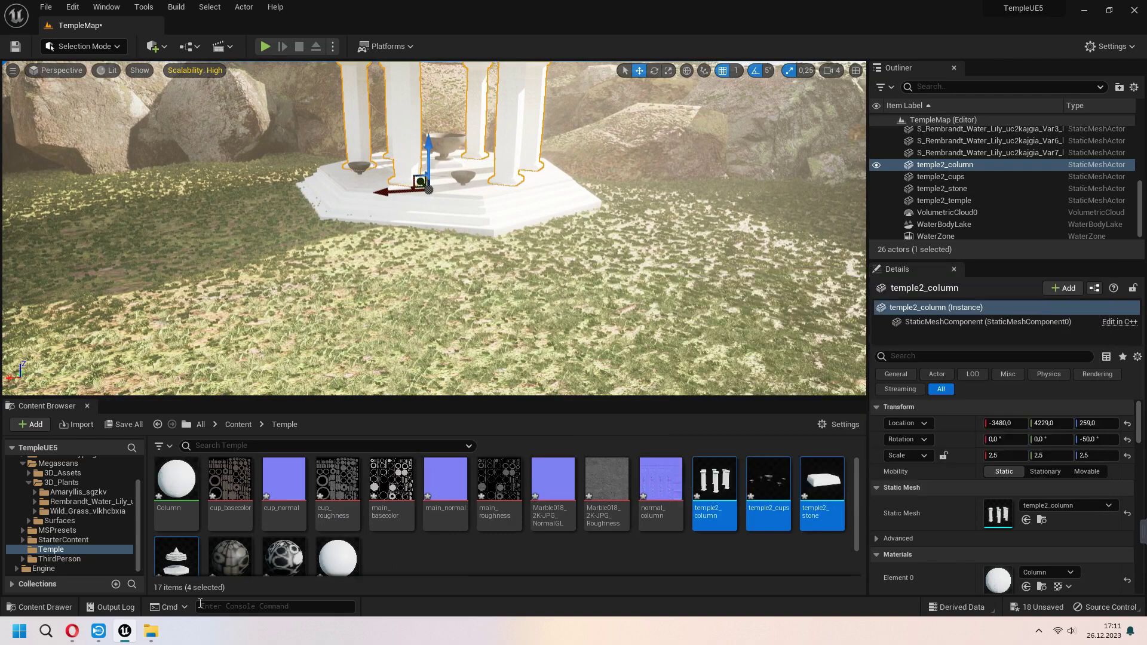
Import basecolor_column.png and roughness_column.png from BakedTextures into the Temple folder
left_click(151, 631)
left_click(488, 60)
double_click(600, 149)
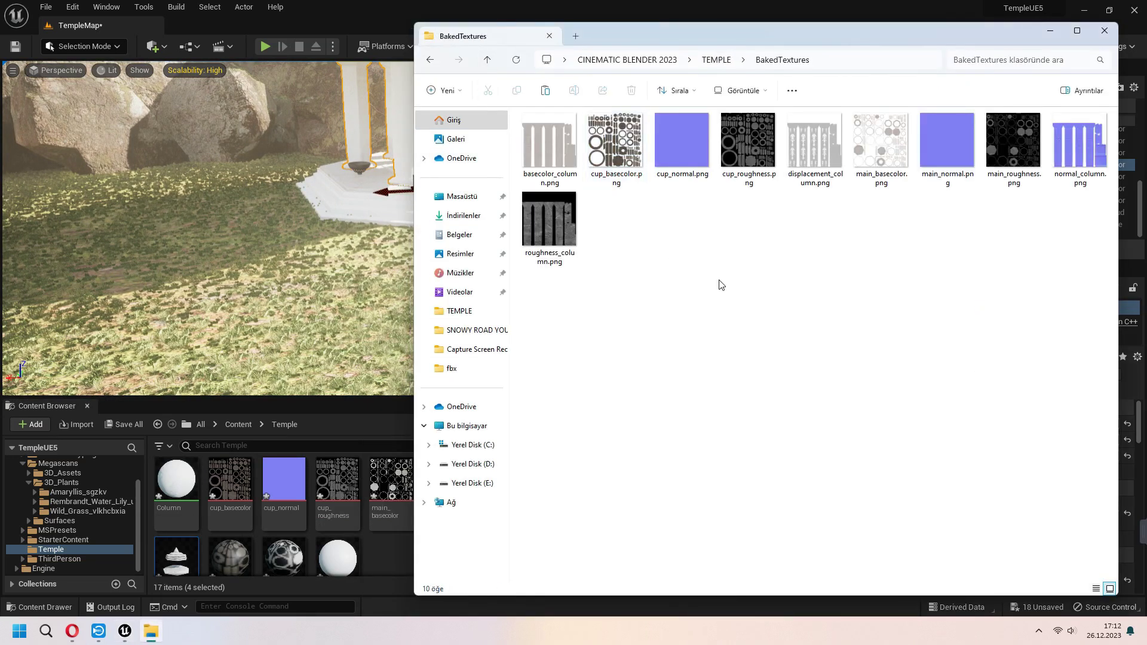
left_click_drag(843, 36, 771, 43)
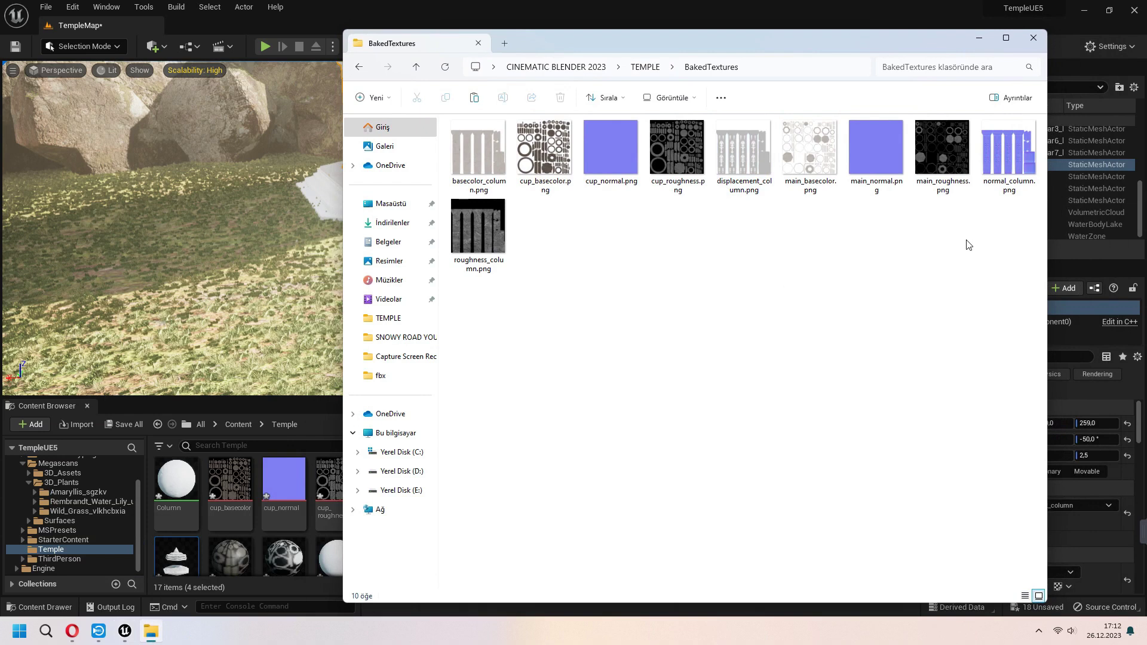
left_click(485, 236)
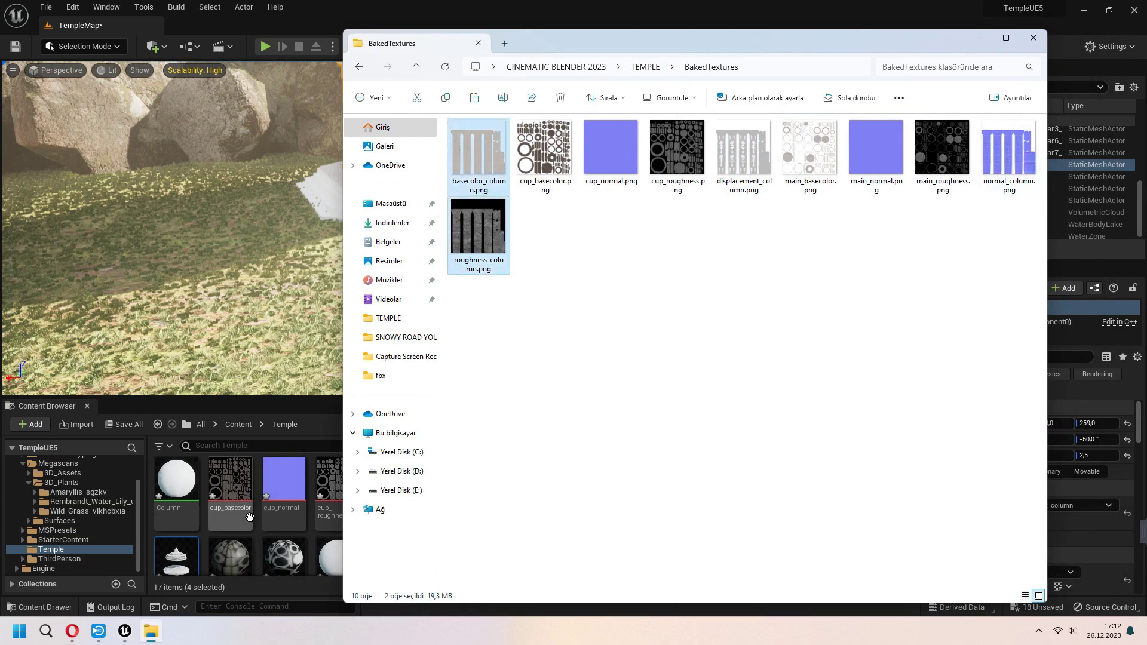
left_click_drag(249, 517, 250, 517)
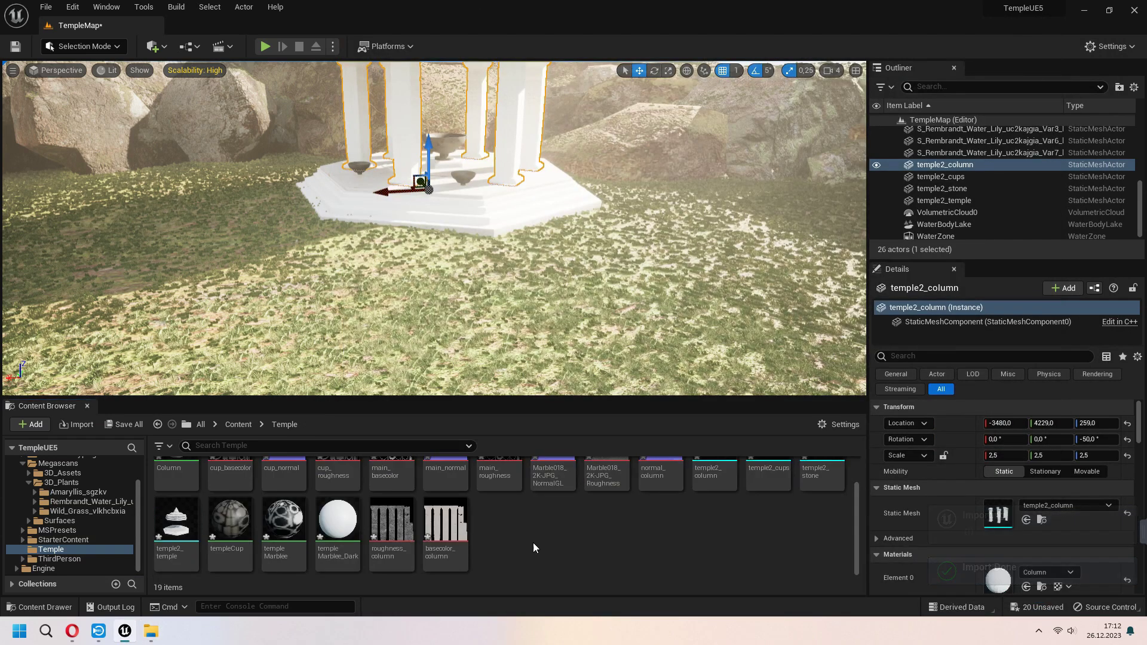
scroll(904, 529, "down", 3)
scroll(923, 513, "up", 1)
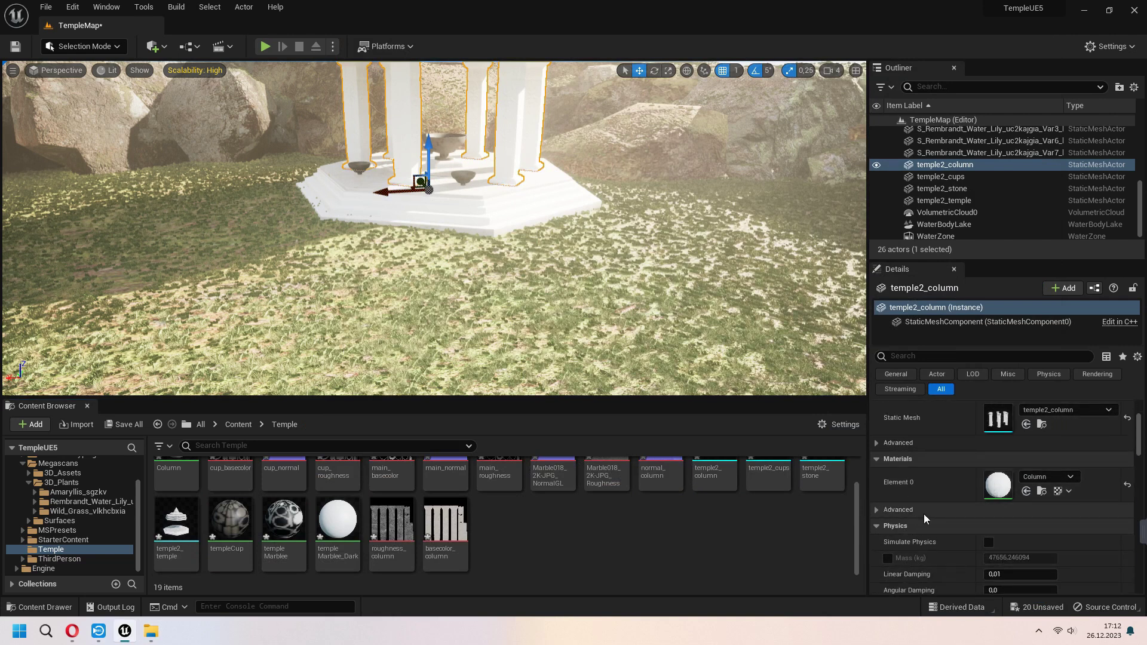
Add the three column textures (base colour, normal, roughness) to the Column material graph
double_click(997, 489)
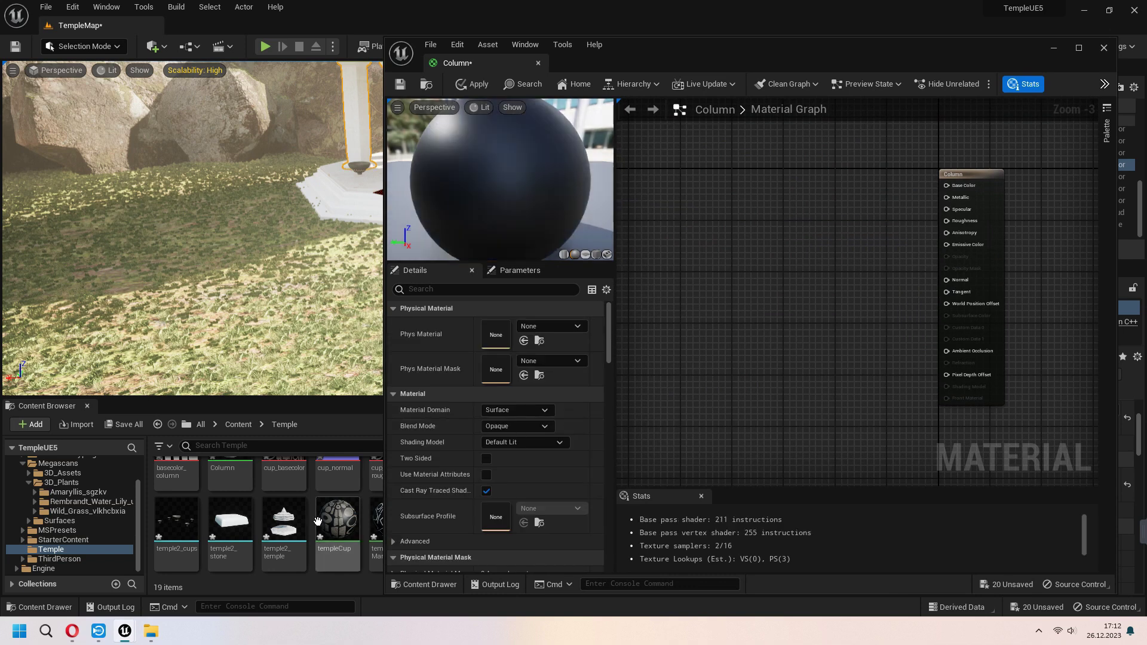
key("alt+F4")
scroll(547, 532, "up", 1)
left_click(767, 489)
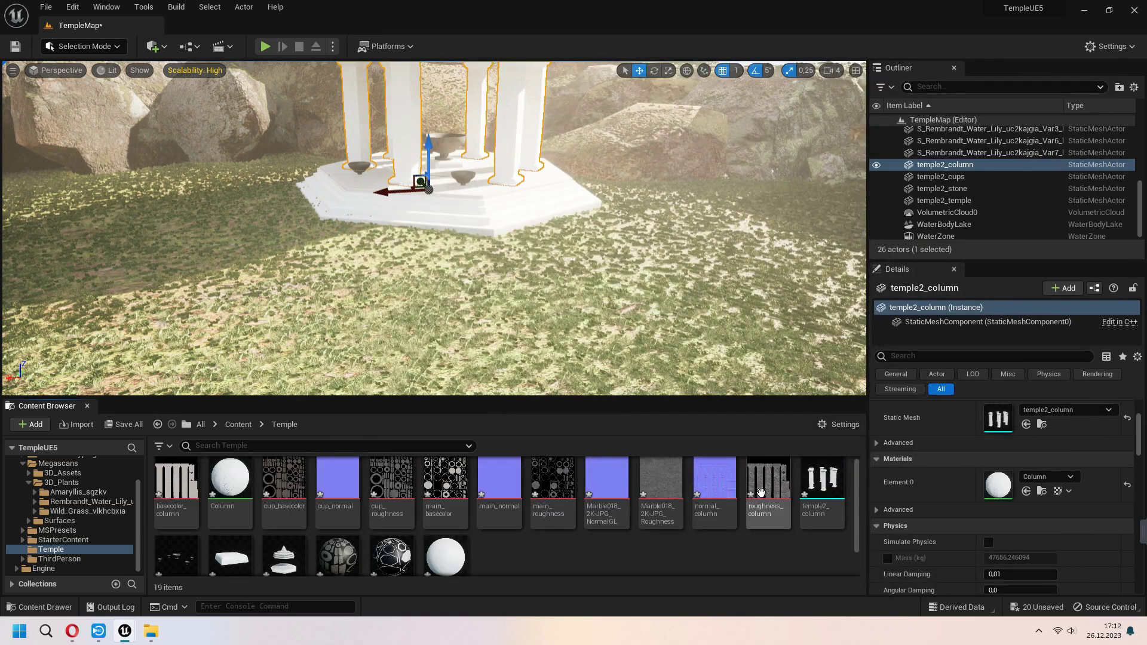
left_click(715, 488, "ctrl")
left_click(177, 488, "ctrl")
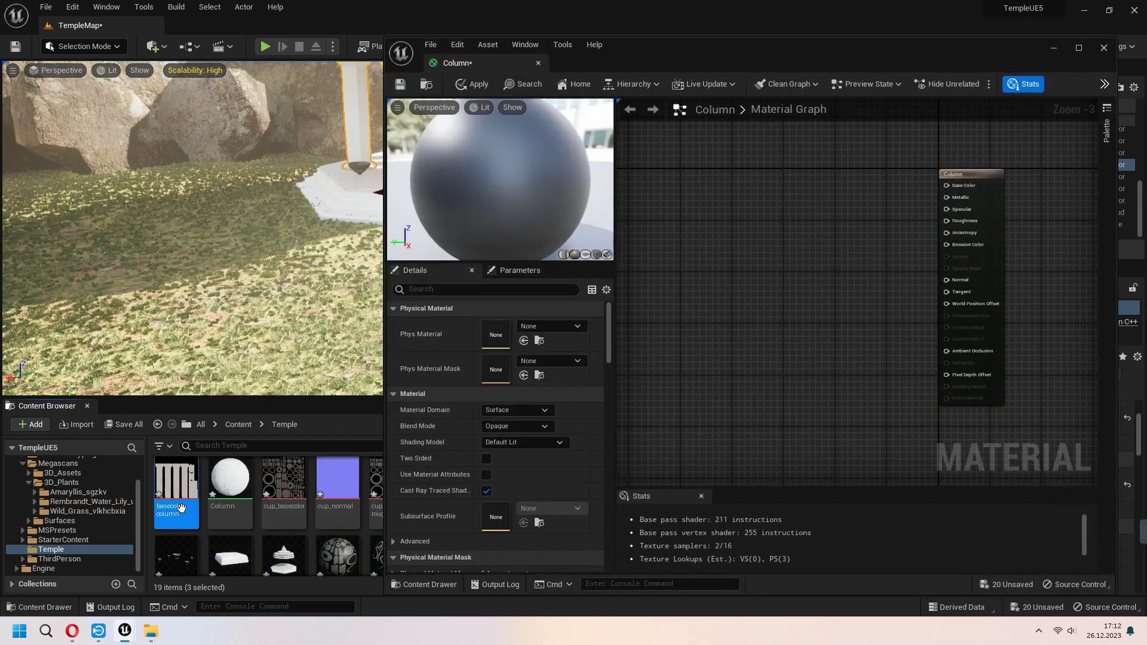
mouse_move(177, 488)
left_mouse_down()
mouse_move(740, 267)
mouse_move(689, 252)
left_mouse_up()
Wire the textures into Base Color, Normal and Roughness and save the Column material
left_click_drag(789, 309, 809, 150)
left_click_drag(954, 186, 949, 186)
mouse_move(779, 289)
left_mouse_down()
mouse_move(779, 360)
mouse_move(947, 283)
left_mouse_up()
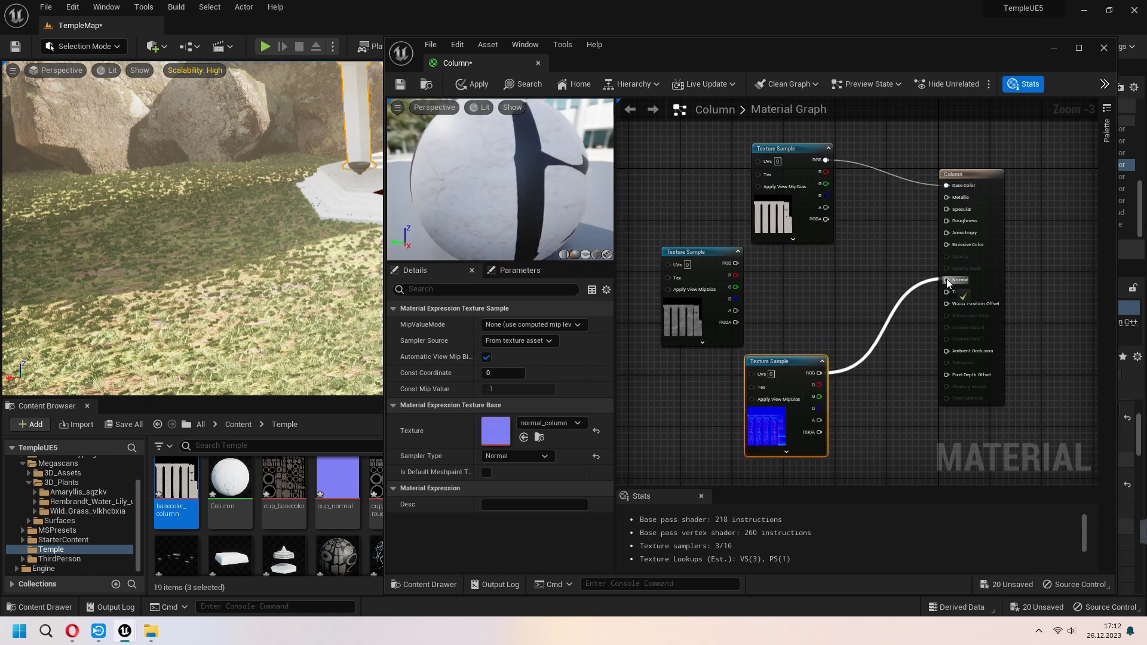
left_click_drag(939, 232, 946, 220)
key("ctrl+s")
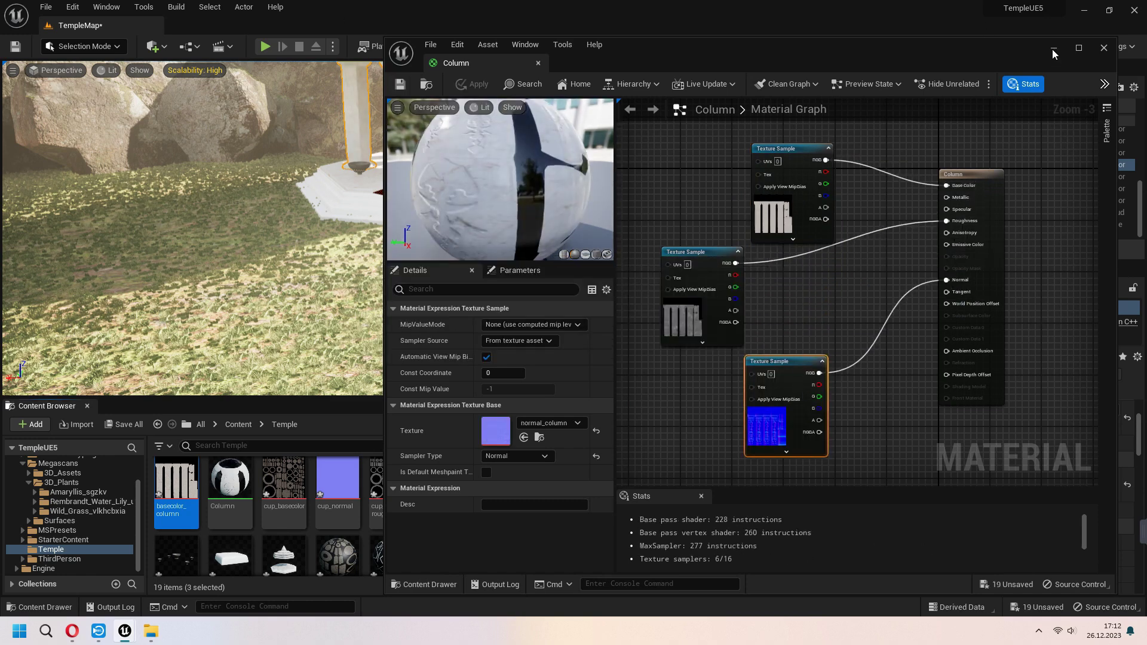
left_click(1054, 49)
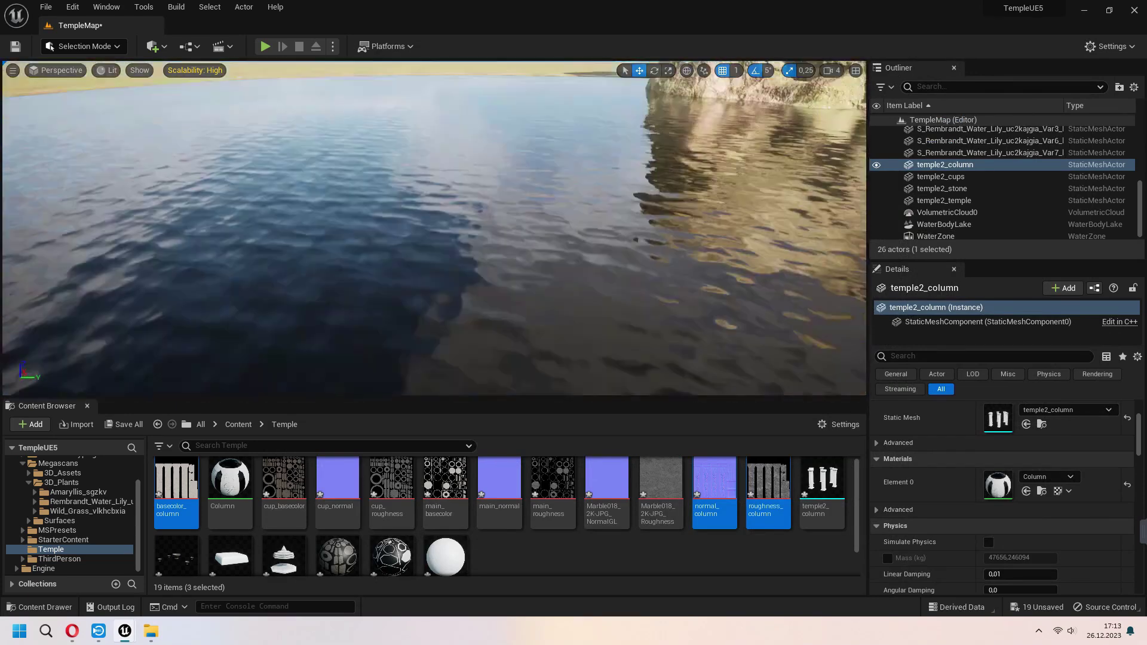
scroll(595, 527, "down", 1)
scroll(595, 527, "up", 1)
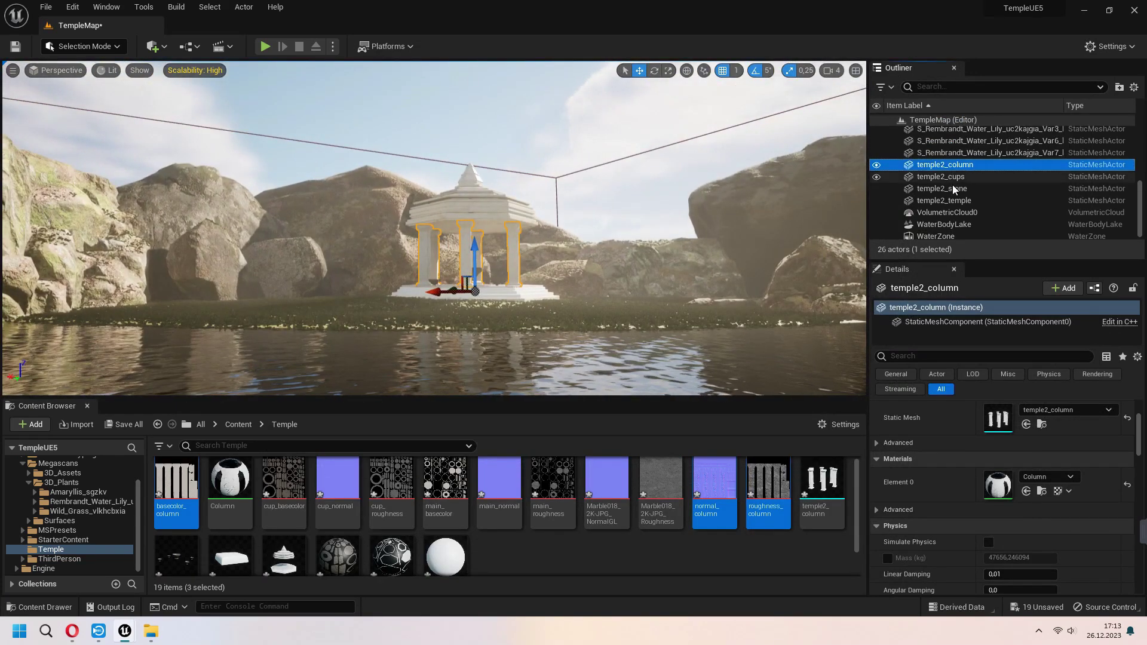
Put the four selected temple2 actors into a new Outliner folder named temple2
left_click(953, 200, "shift")
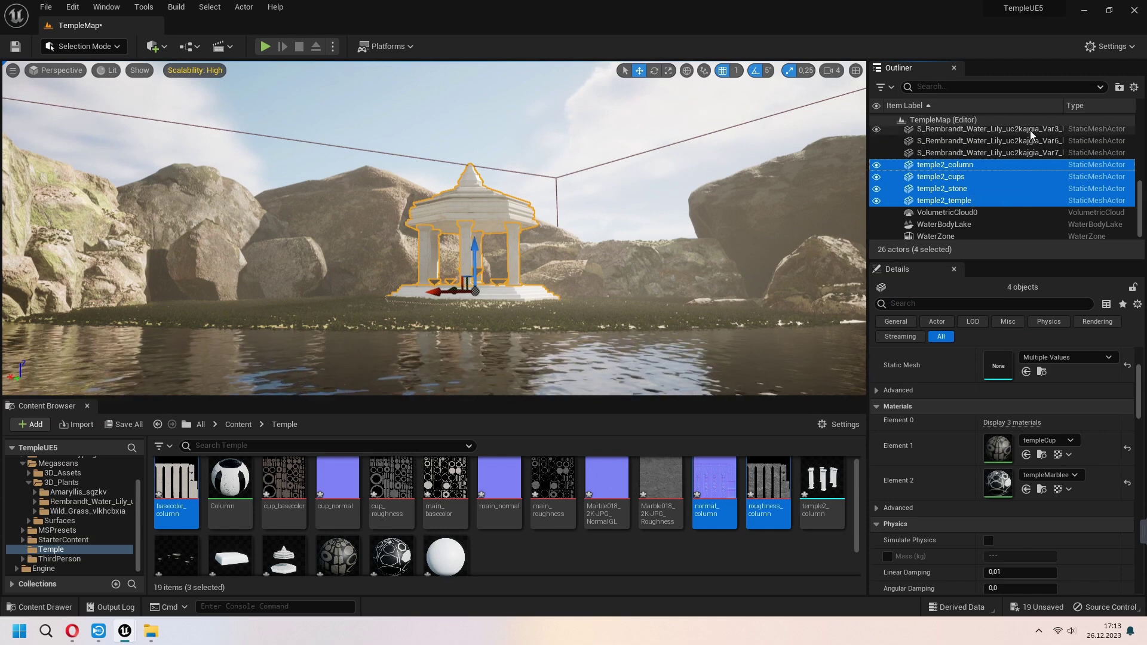
left_click(1118, 86)
type("tem")
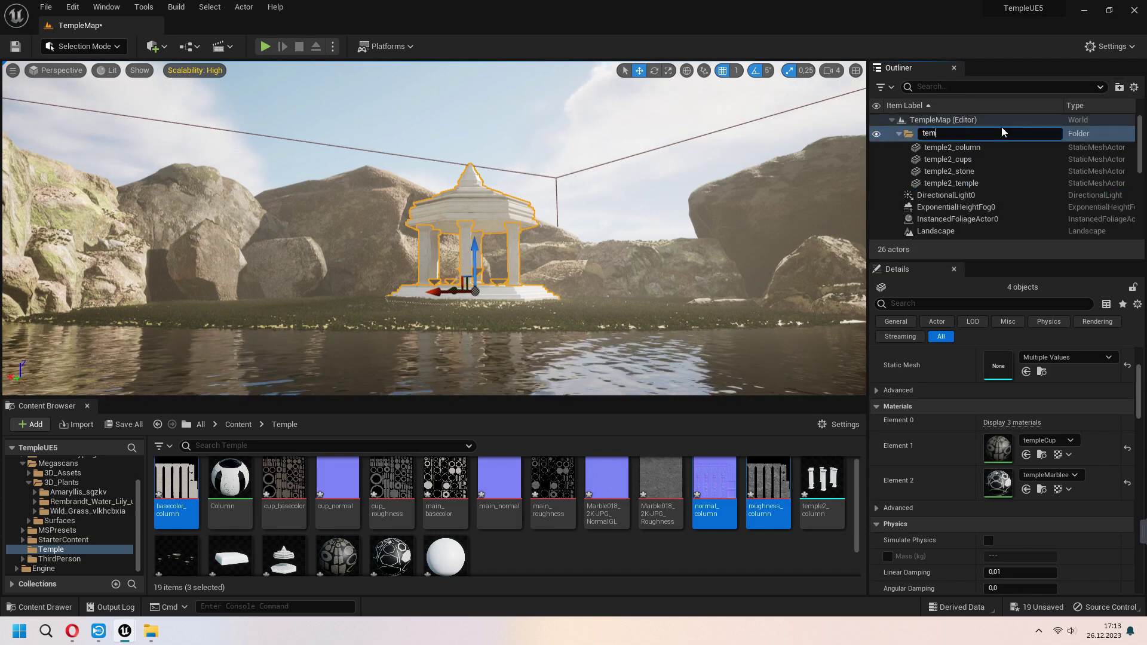
type("ple2")
key("Return")
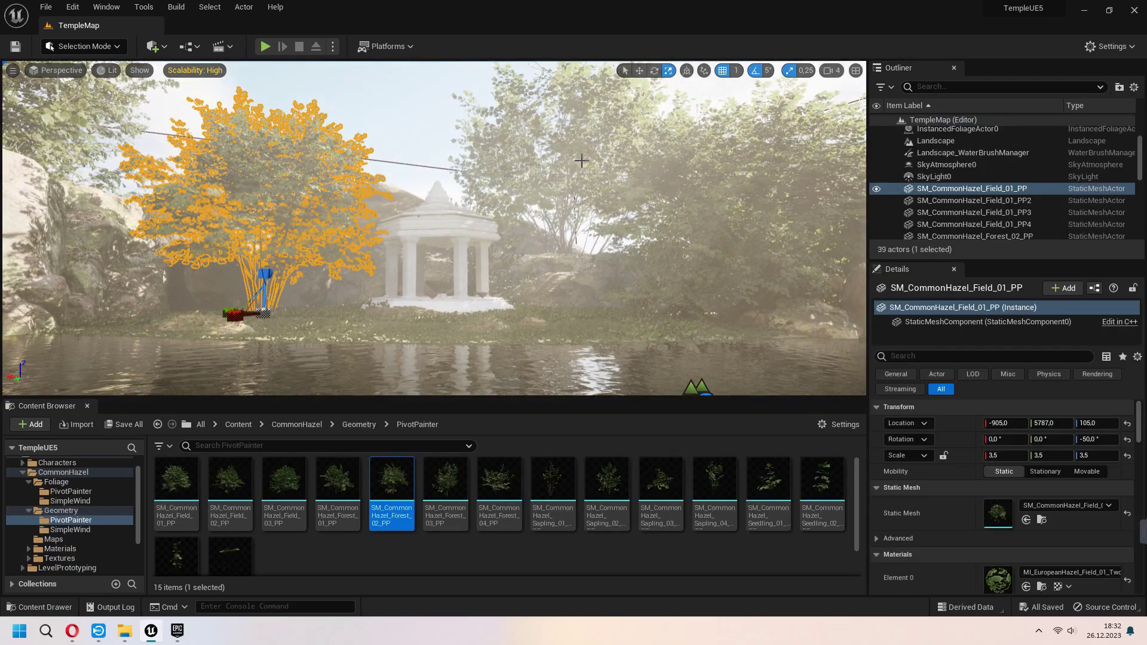
left_click(587, 164)
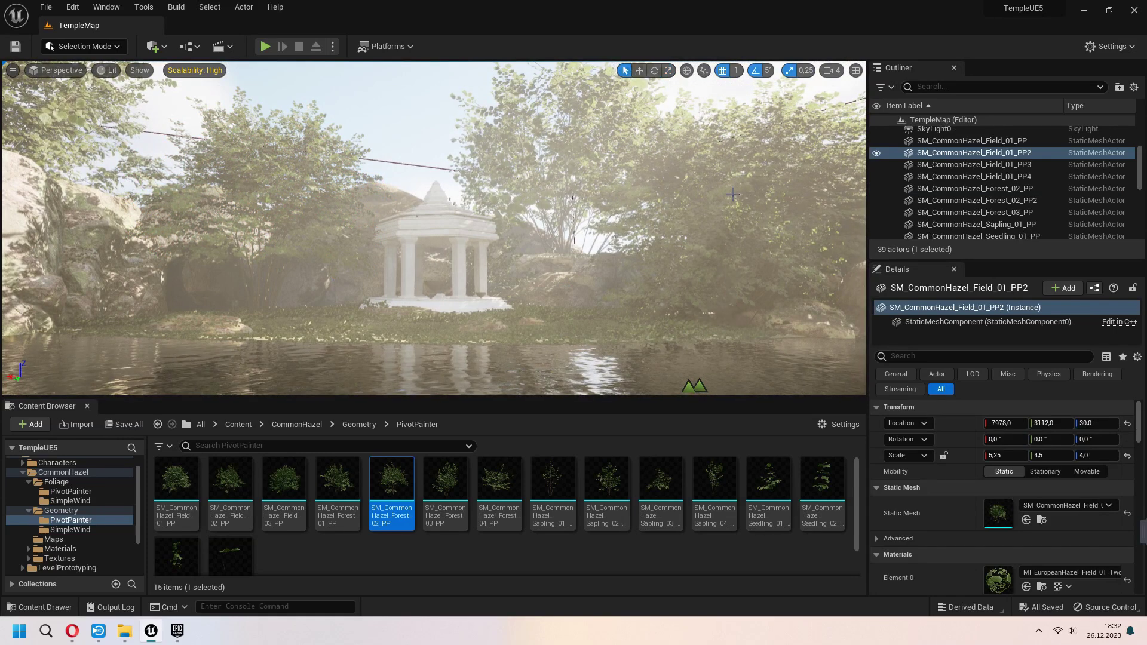
left_click(566, 116)
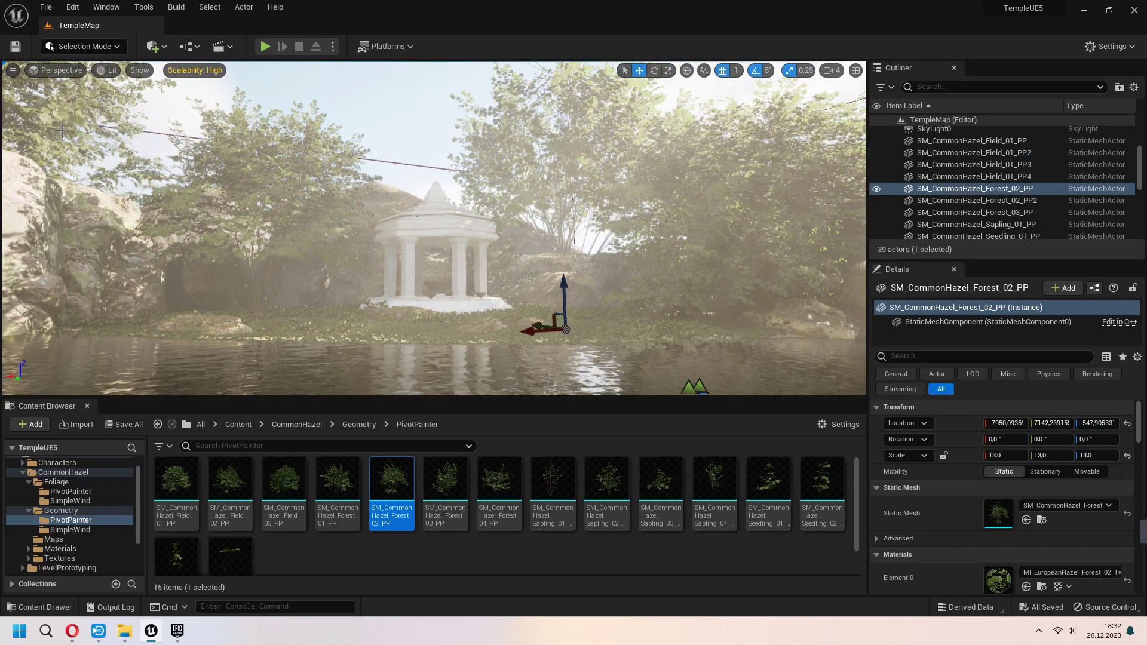
right_click_drag(60, 131, 144, 131)
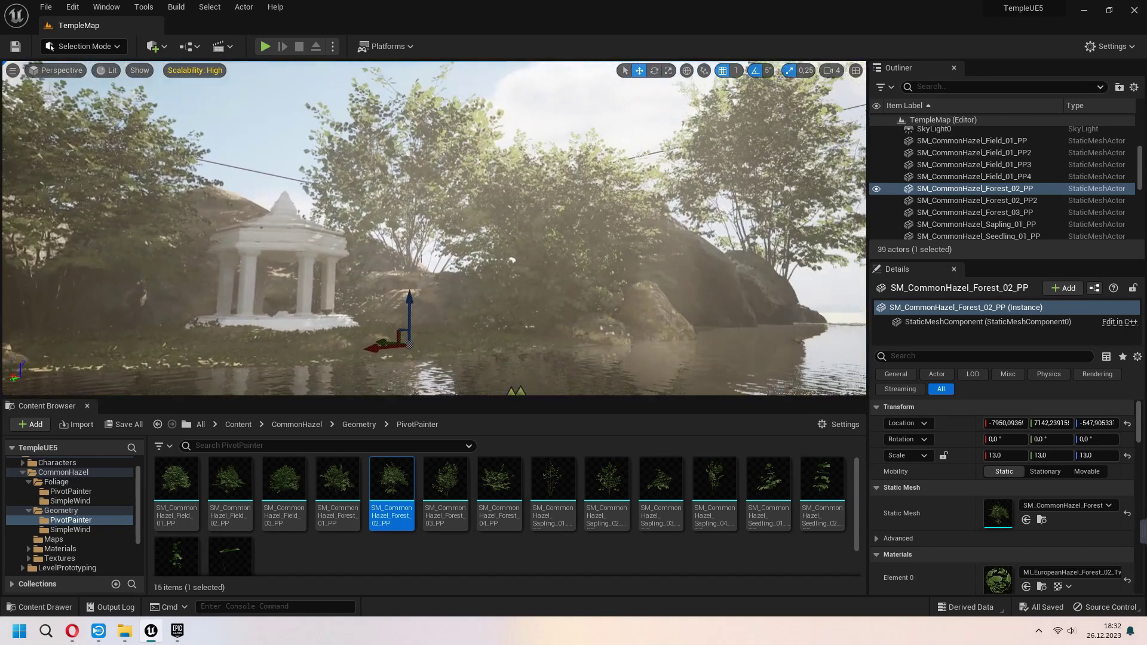
right_click_drag(294, 342, 293, 342)
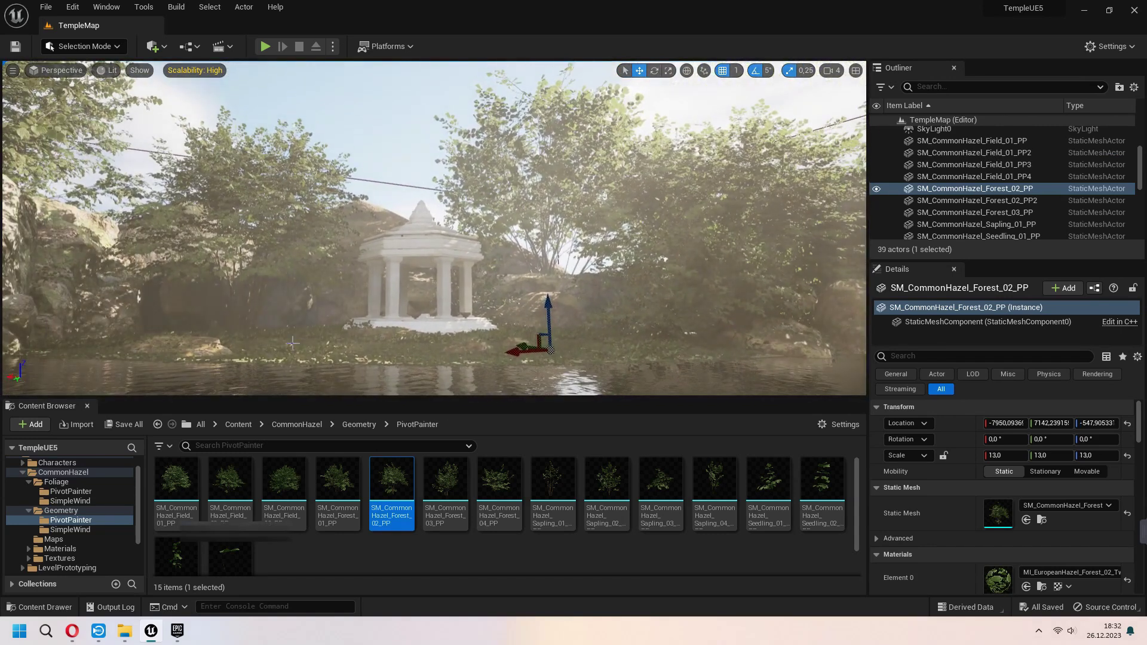
left_click(179, 632)
scroll(538, 179, "up", 1)
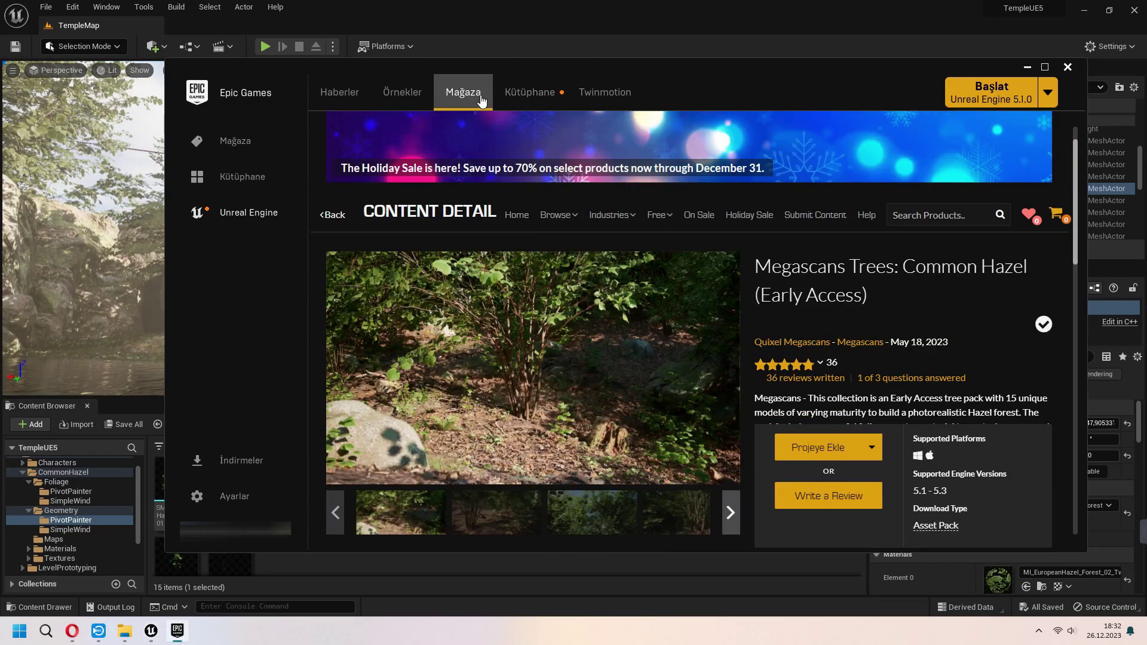
scroll(677, 333, "down", 1)
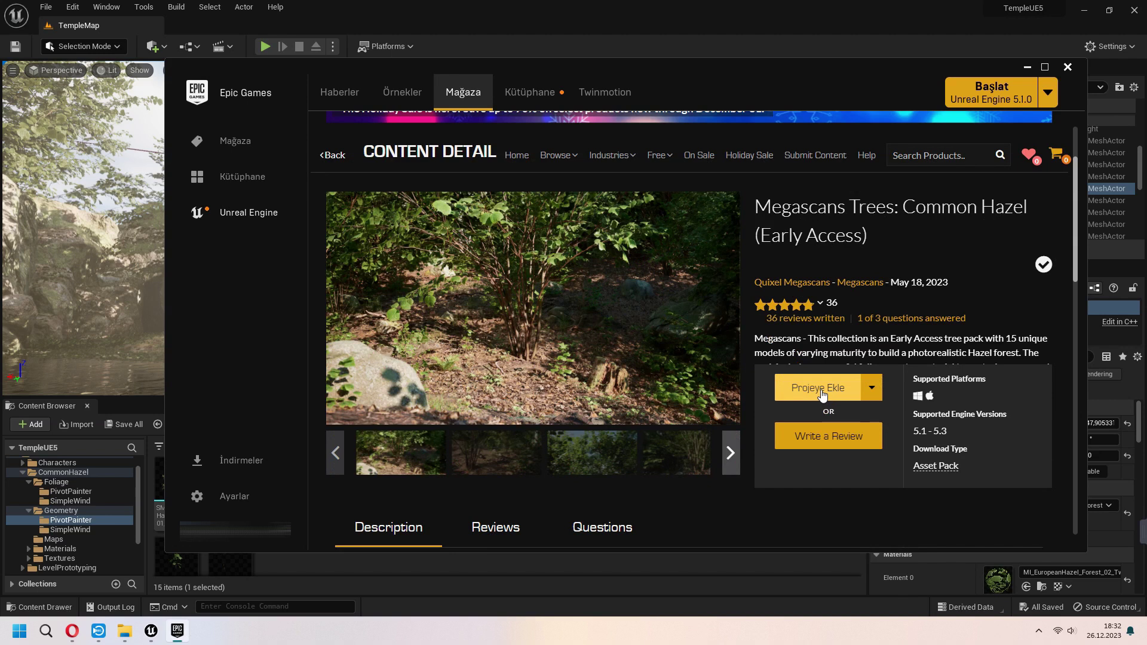
left_click(153, 502)
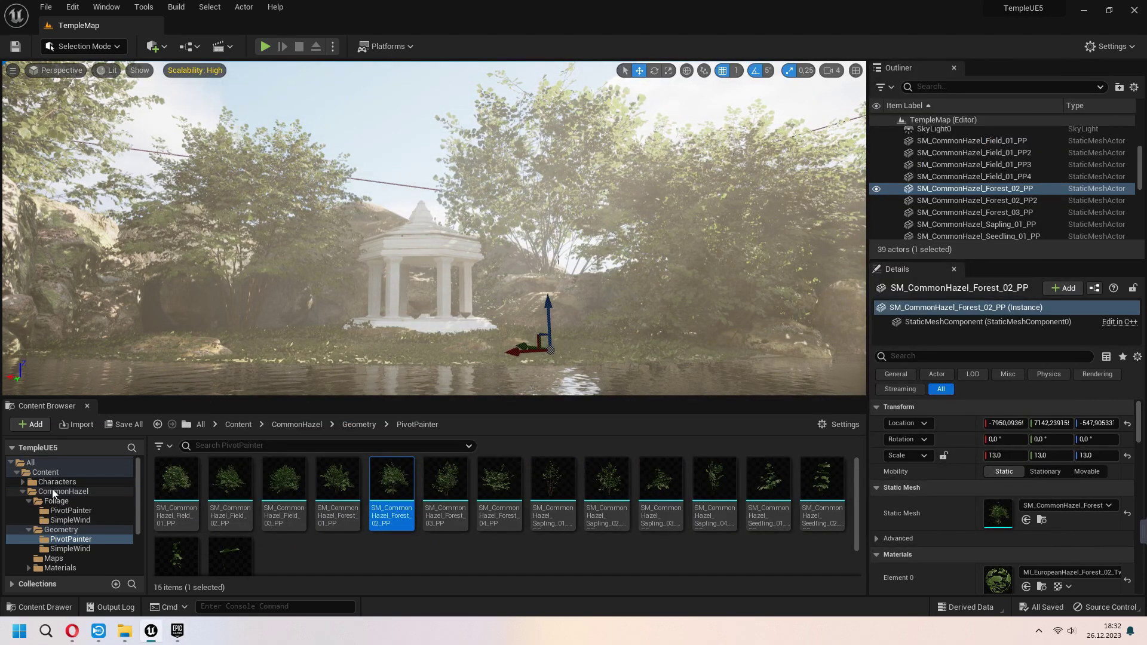
scroll(79, 535, "down", 1)
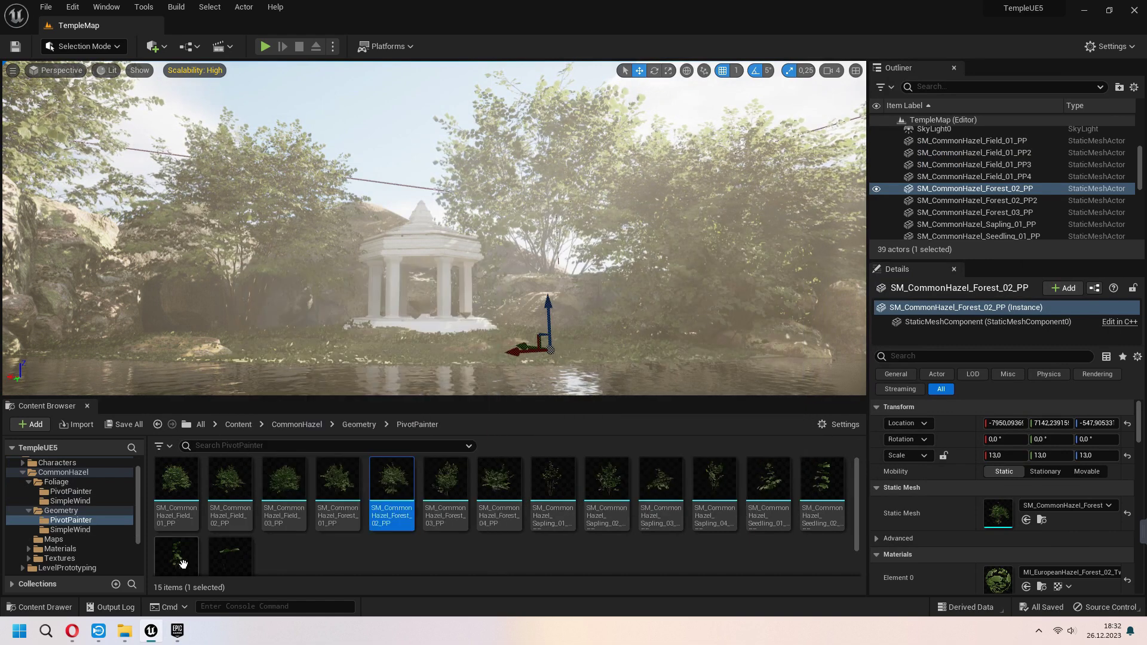
Place a hazel seedling mesh near the temple and enlarge it about six times
left_click(200, 543)
mouse_move(199, 542)
left_mouse_down()
mouse_move(354, 344)
mouse_move(371, 303)
left_mouse_up()
key("r")
key("f")
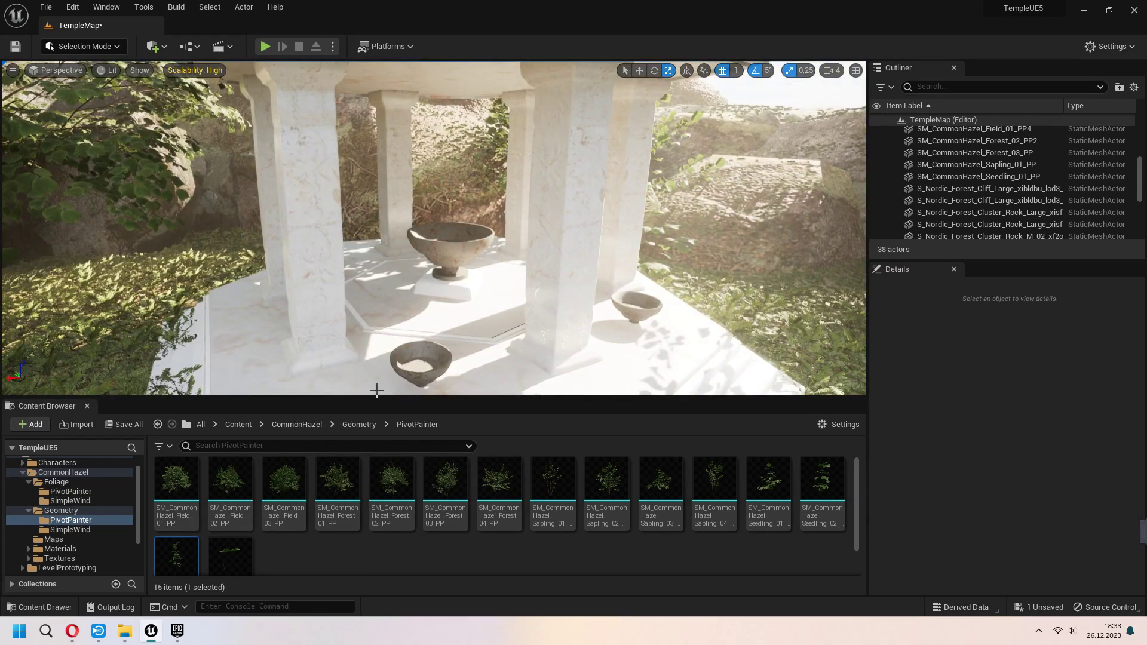
scroll(79, 527, "down", 5)
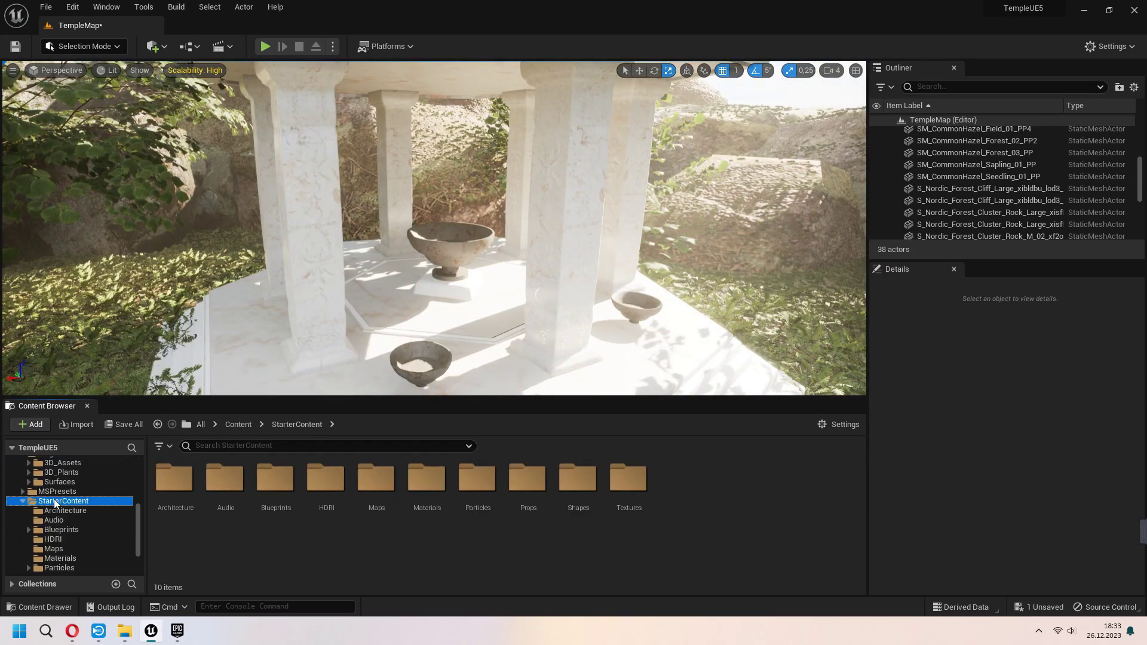
Place P_Fire effects from StarterContent Particles into the temple's stone bowls, centred in each
double_click(478, 484)
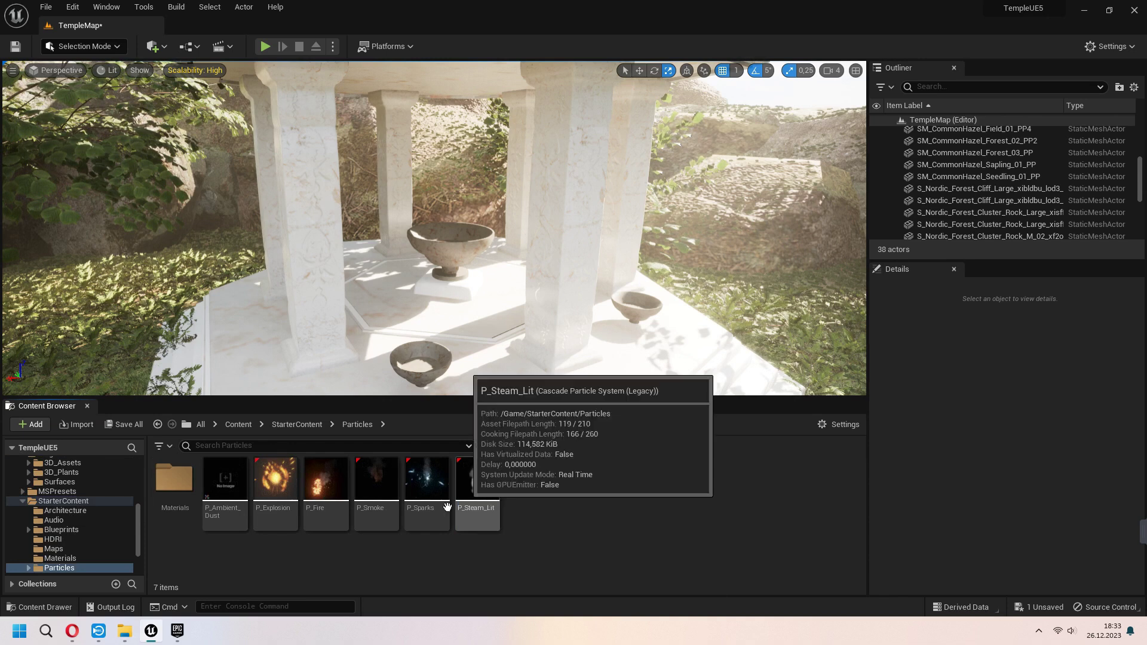
left_click_drag(328, 497, 435, 298)
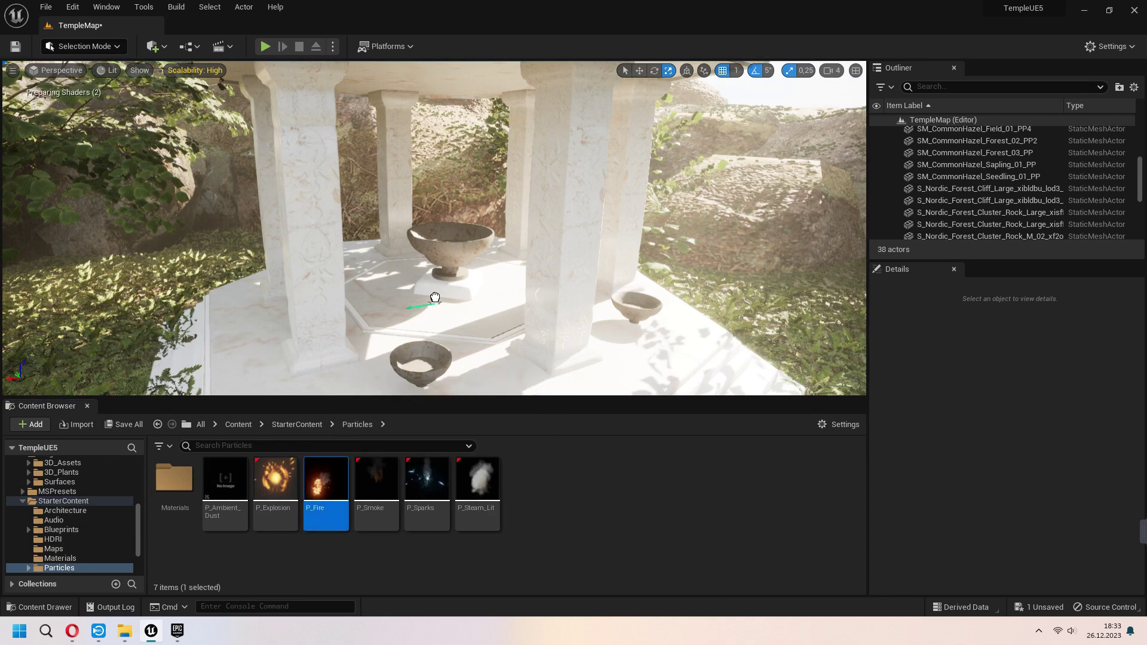
left_click_drag(450, 244, 566, 329)
key("f")
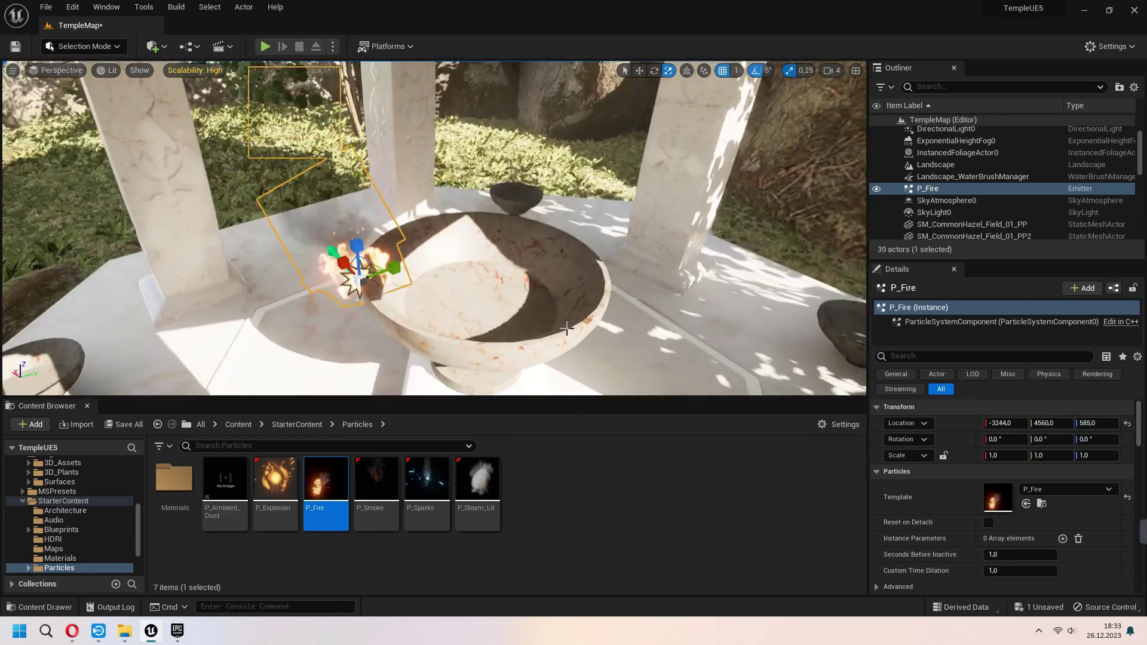
left_click_drag(354, 264, 461, 252)
key("f")
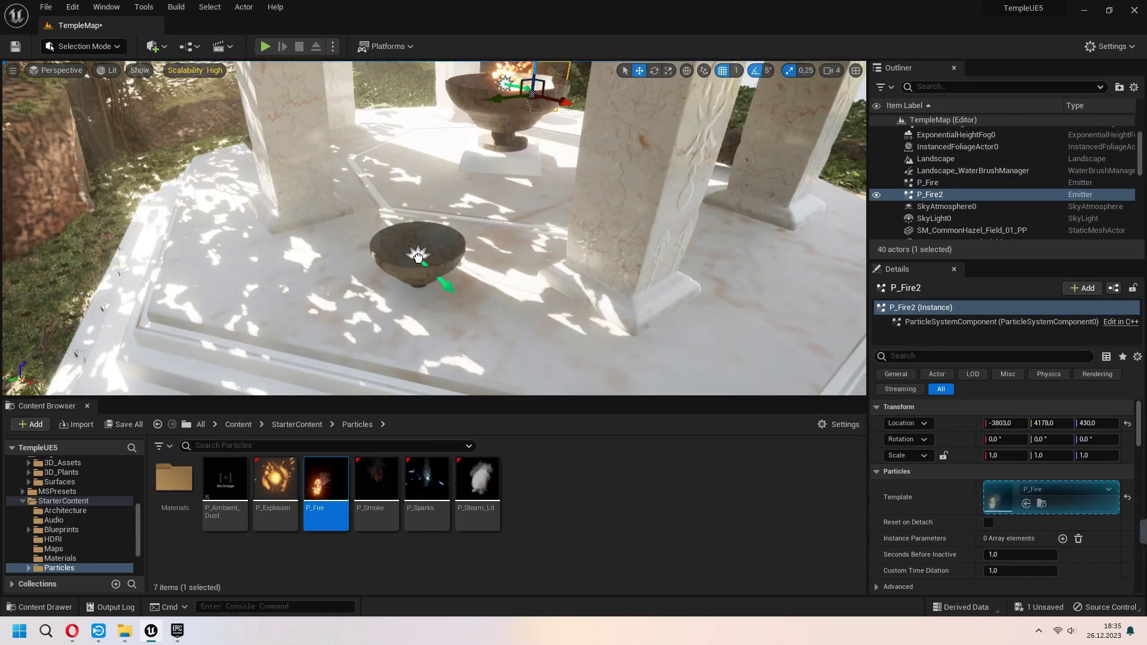
left_click_drag(418, 256, 418, 257)
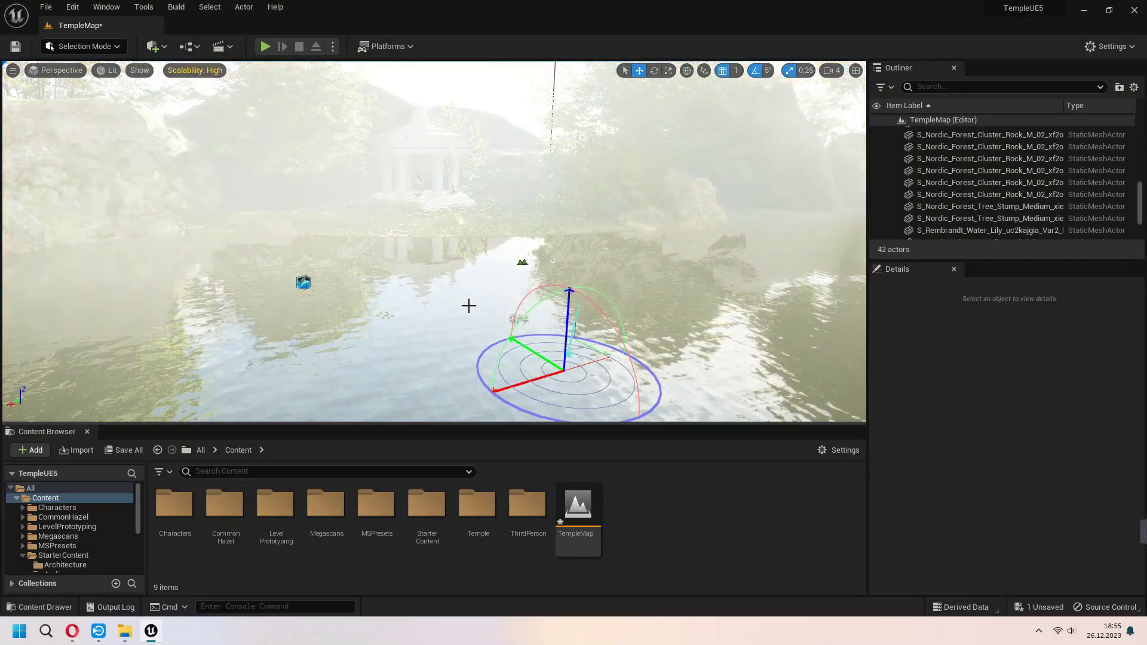
scroll(940, 205, "up", 5)
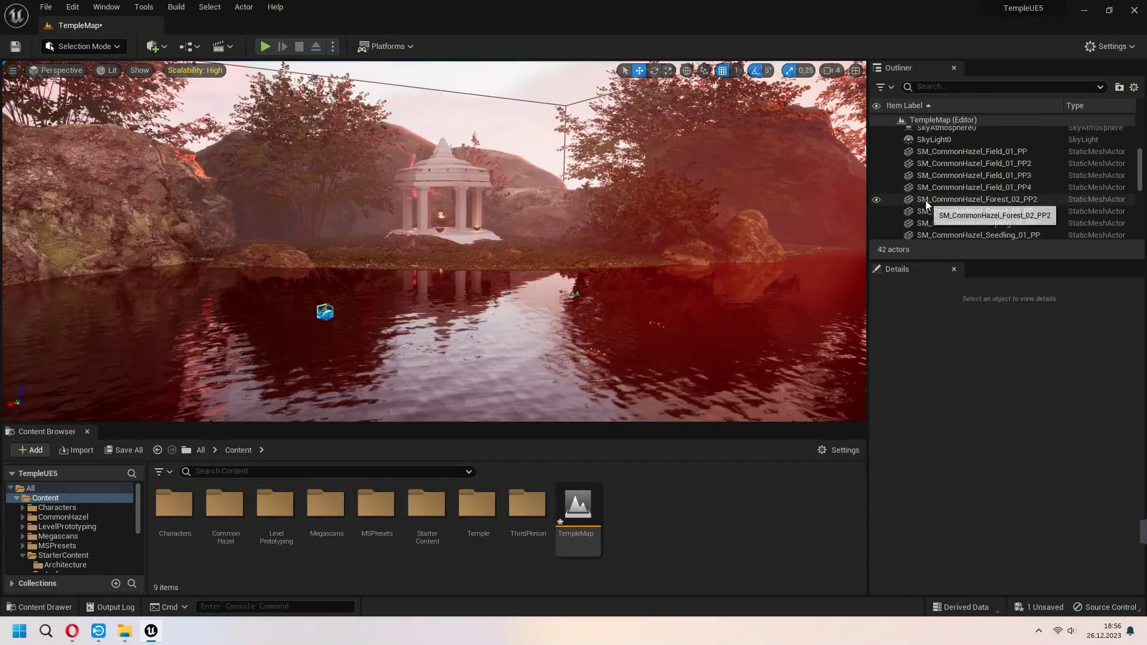
scroll(925, 199, "up", 5)
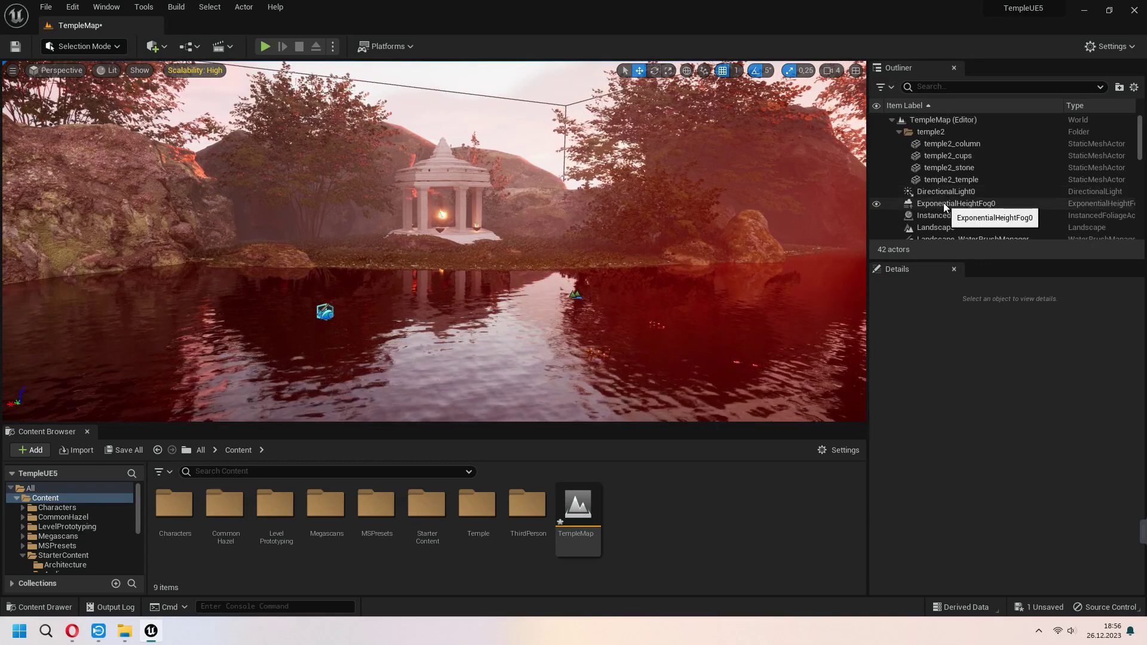
Tint ExponentialHeightFog0's sky atmosphere ambient colour light blue
left_click(938, 204)
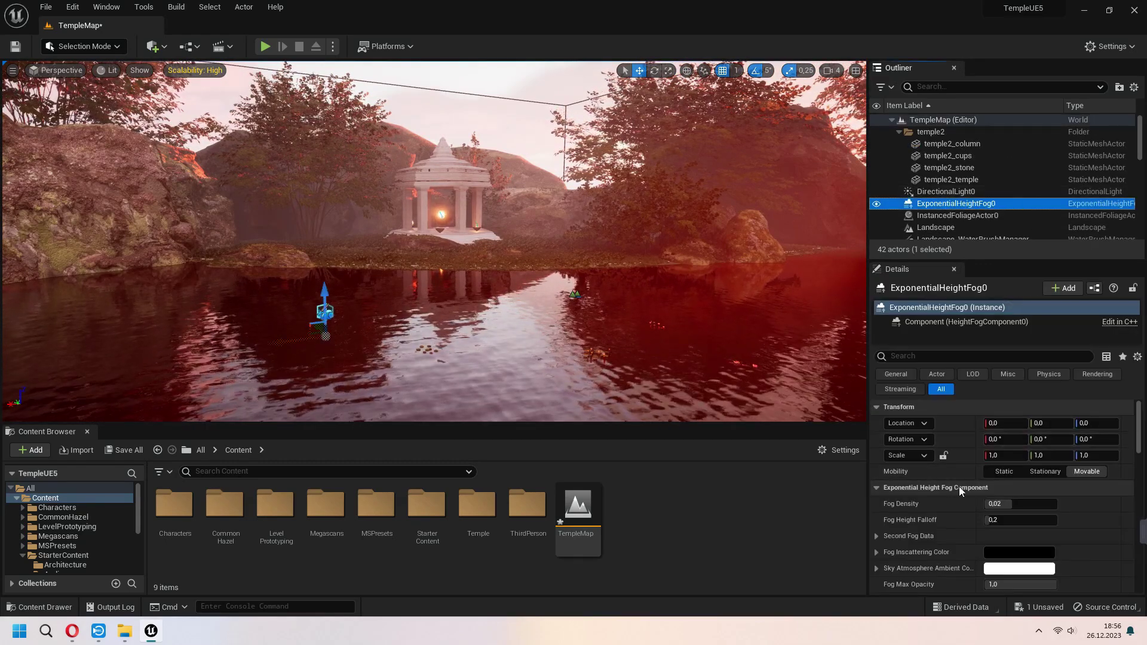
scroll(959, 487, "down", 2)
left_click_drag(994, 466, 1057, 487)
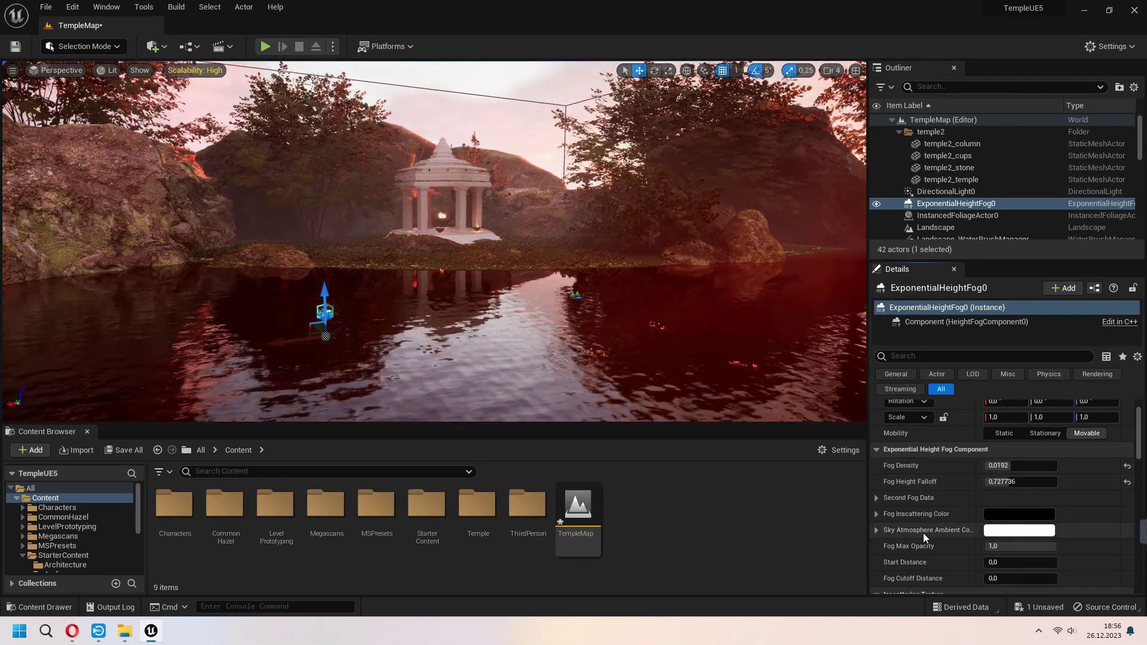
left_click(1003, 531)
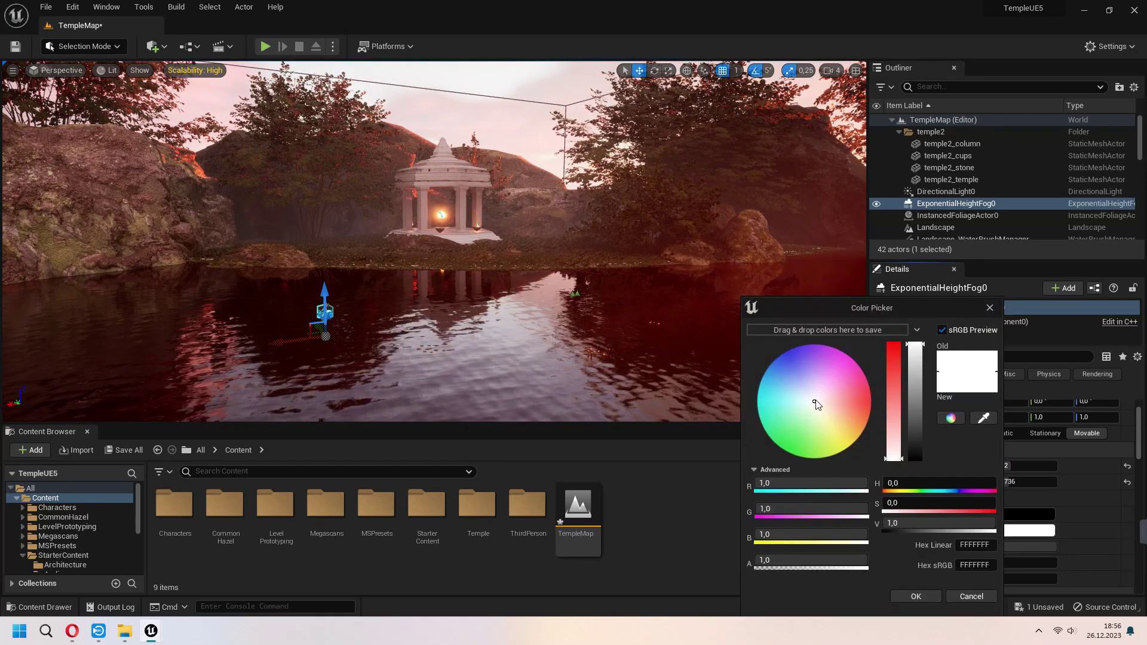
left_click_drag(816, 406, 791, 374)
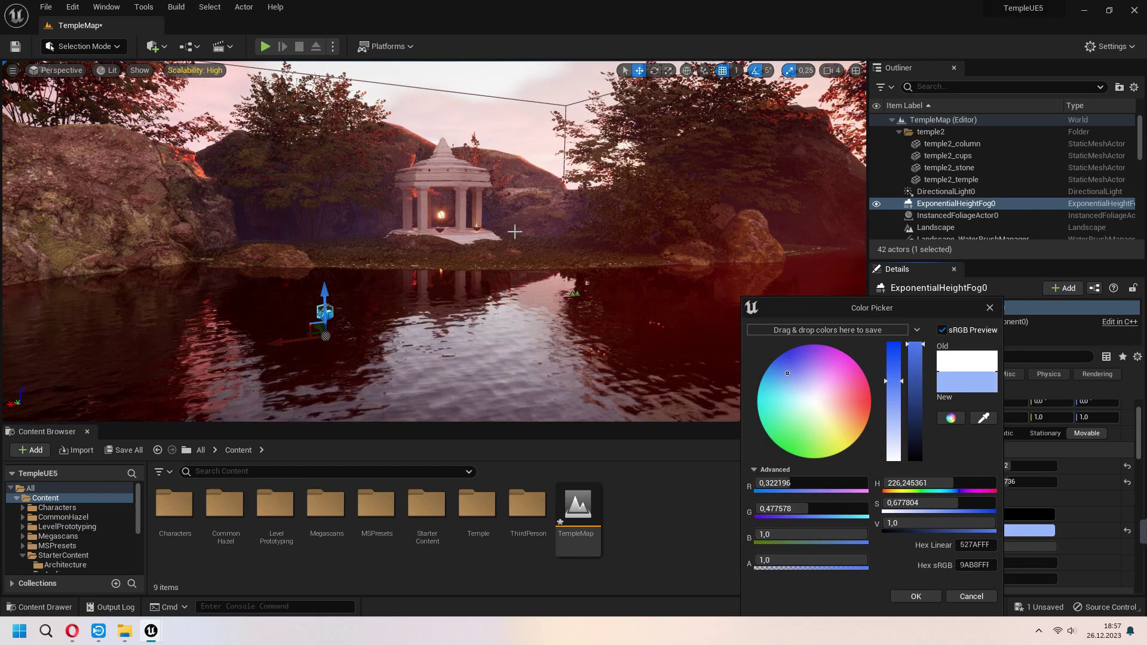
left_click(924, 455)
Set the DirectionalLight0 sun intensity to 15 lux
left_click(954, 192)
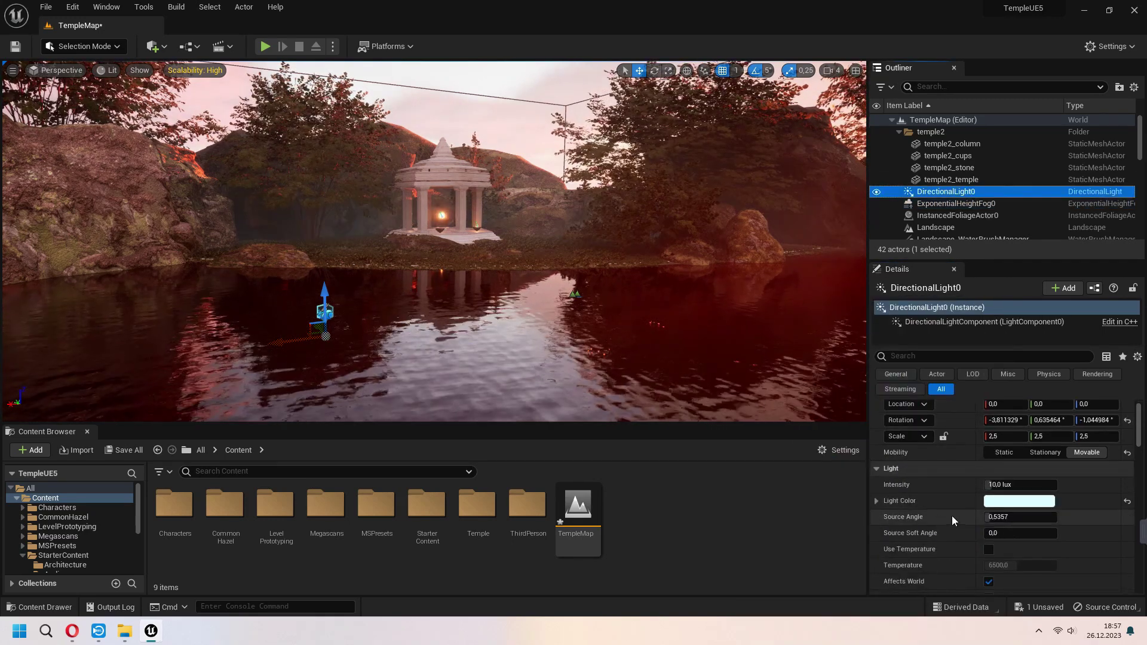
left_click_drag(997, 485, 997, 485)
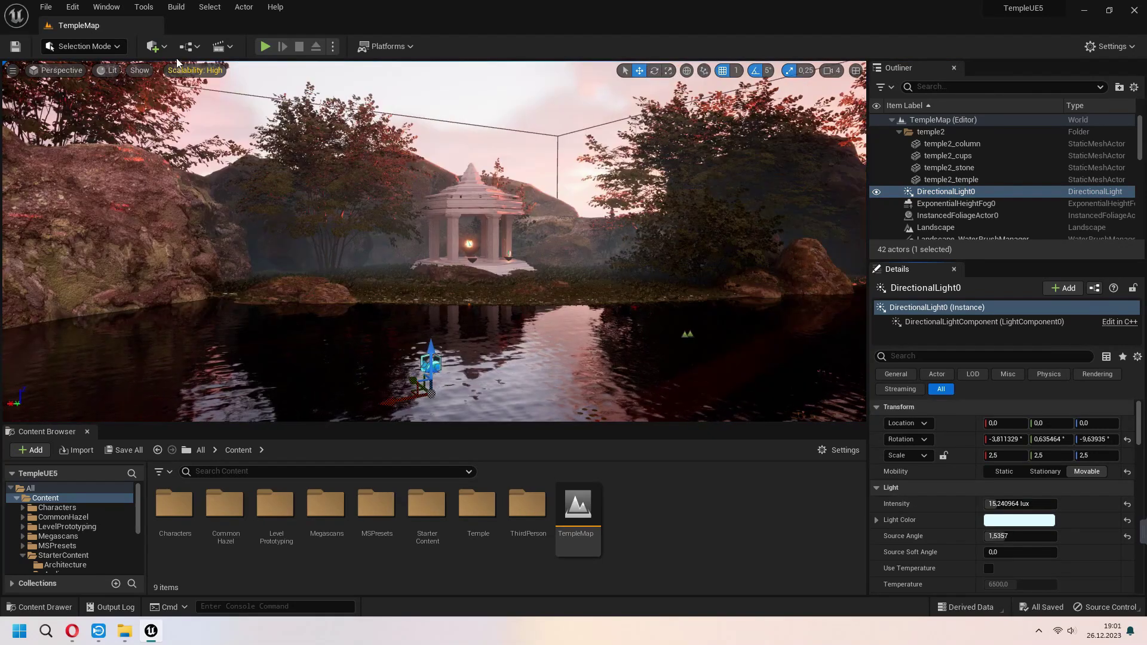
left_click(155, 45)
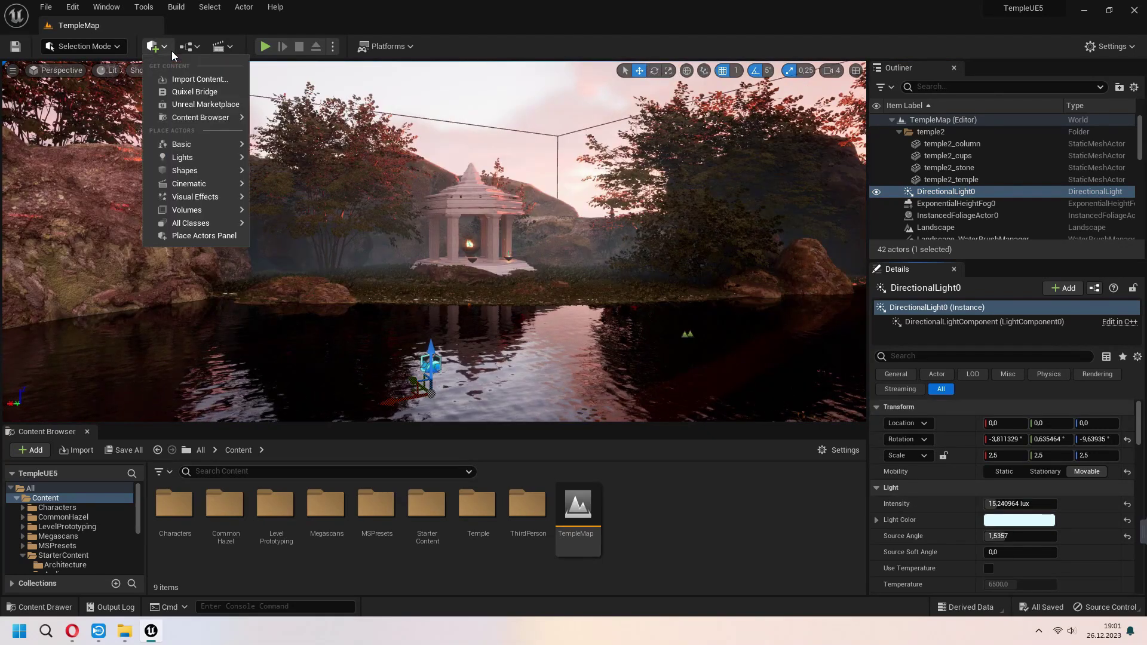
mouse_move(189, 184)
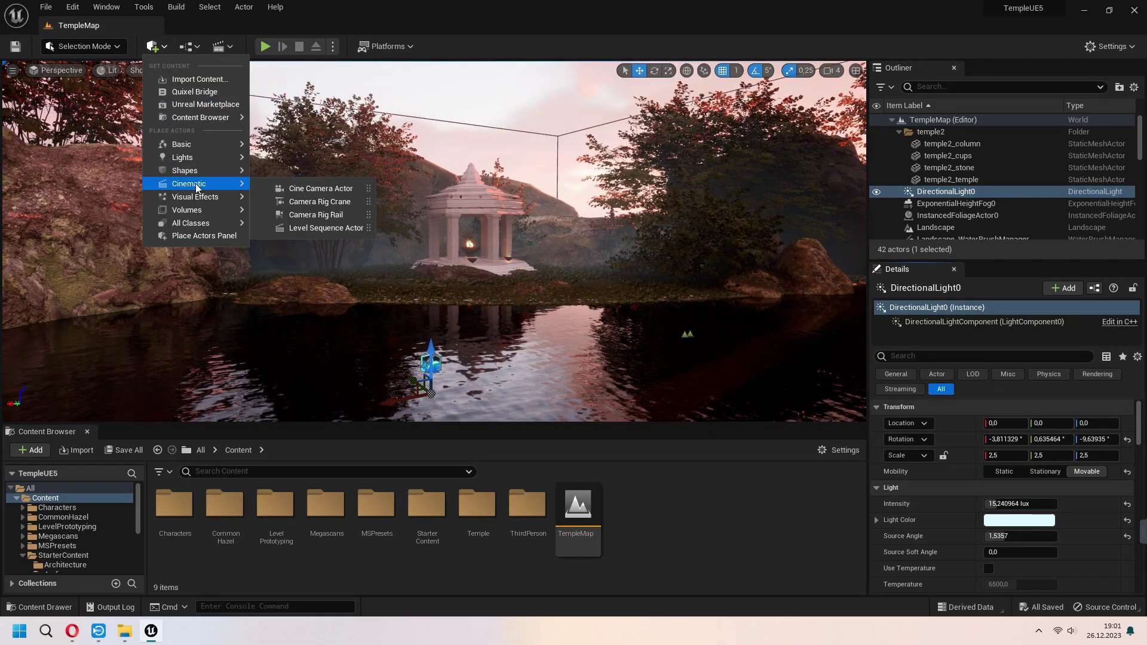
Add a Cine Camera Actor, lower it over the water and rotate it toward the temple
left_click(327, 190)
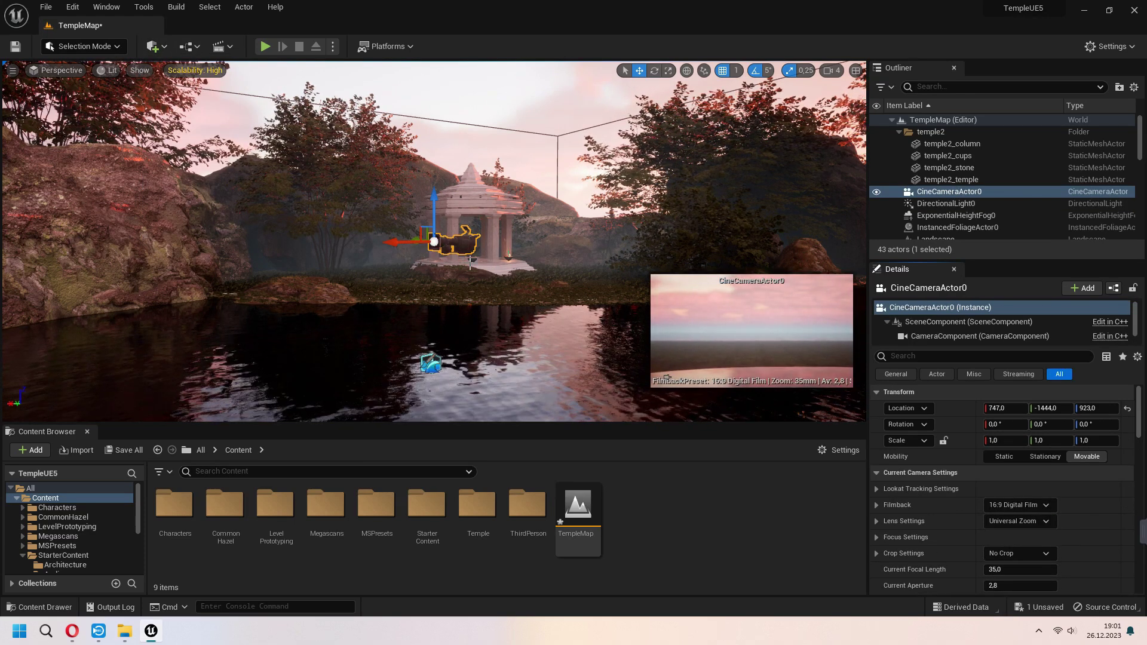
right_click_drag(471, 261, 383, 303)
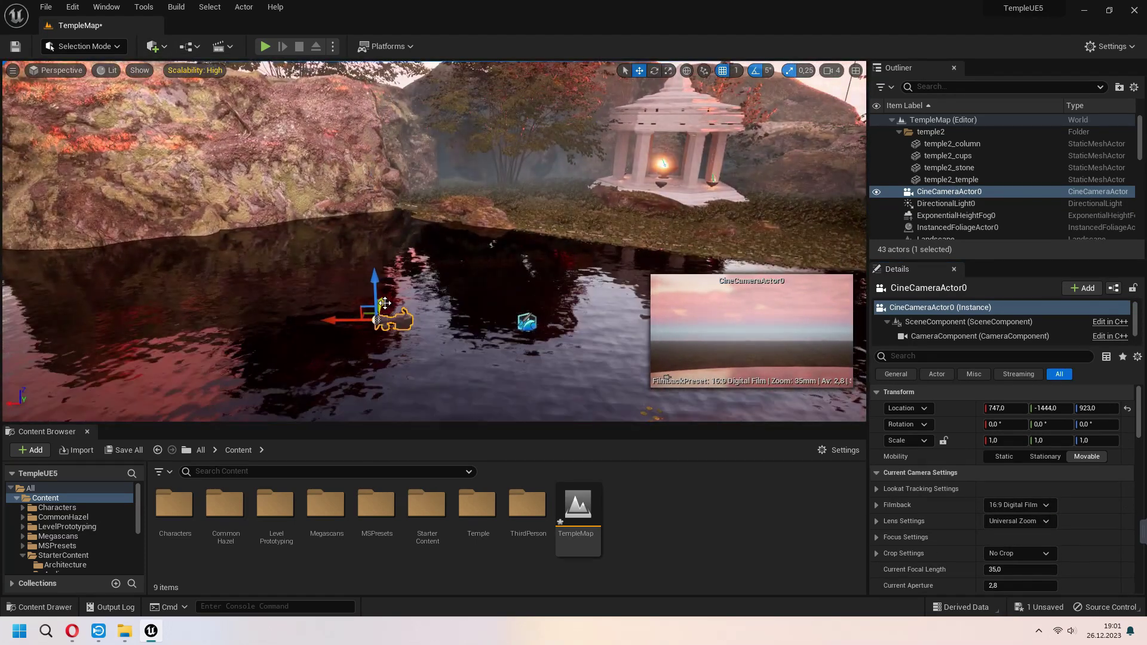
left_click_drag(384, 303, 382, 361)
key("e")
right_click_drag(440, 380, 441, 335)
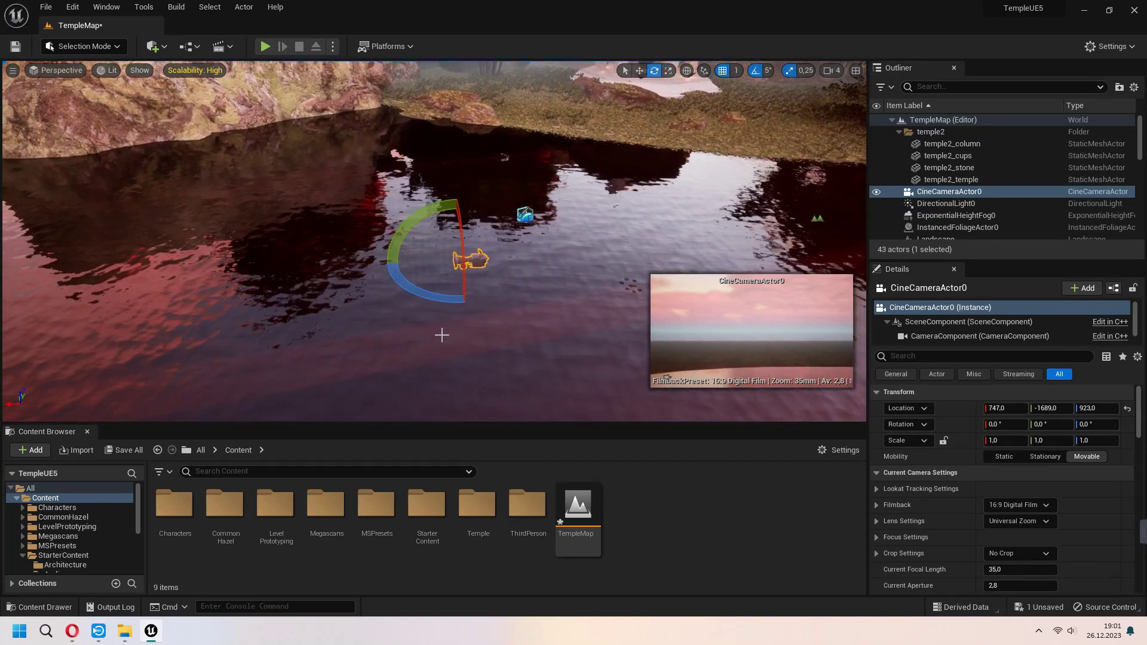
mouse_move(430, 299)
left_mouse_down()
mouse_move(502, 296)
mouse_move(472, 359)
left_mouse_up()
right_click_drag(472, 358, 406, 368)
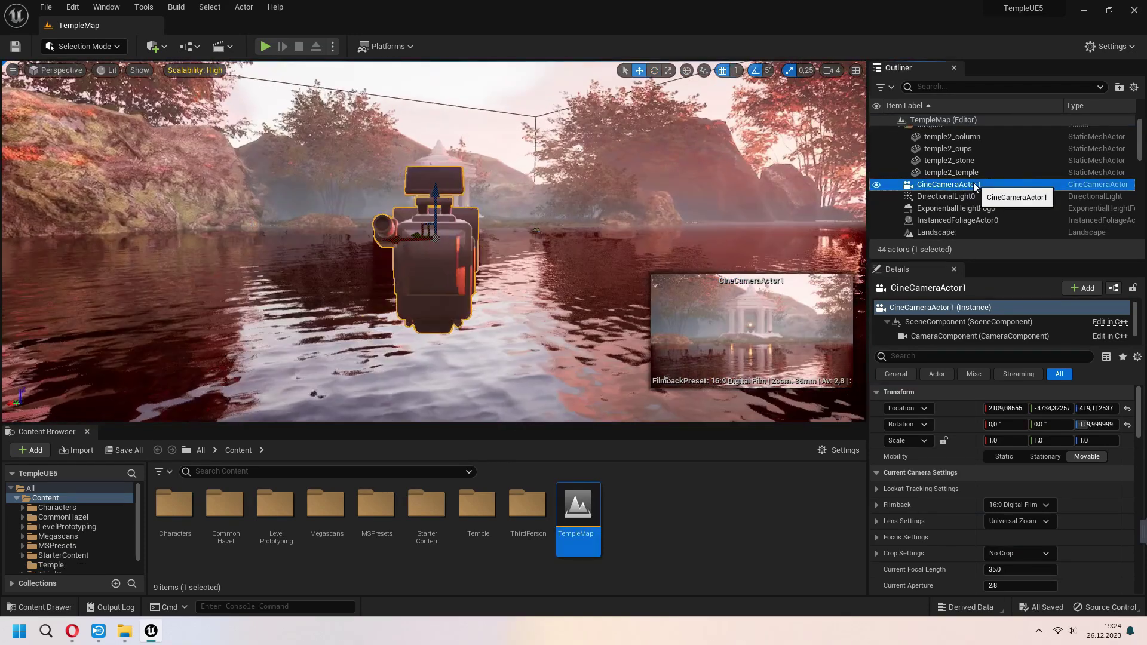
Rename the cine camera actor to MainTempleCamera
right_click(967, 185)
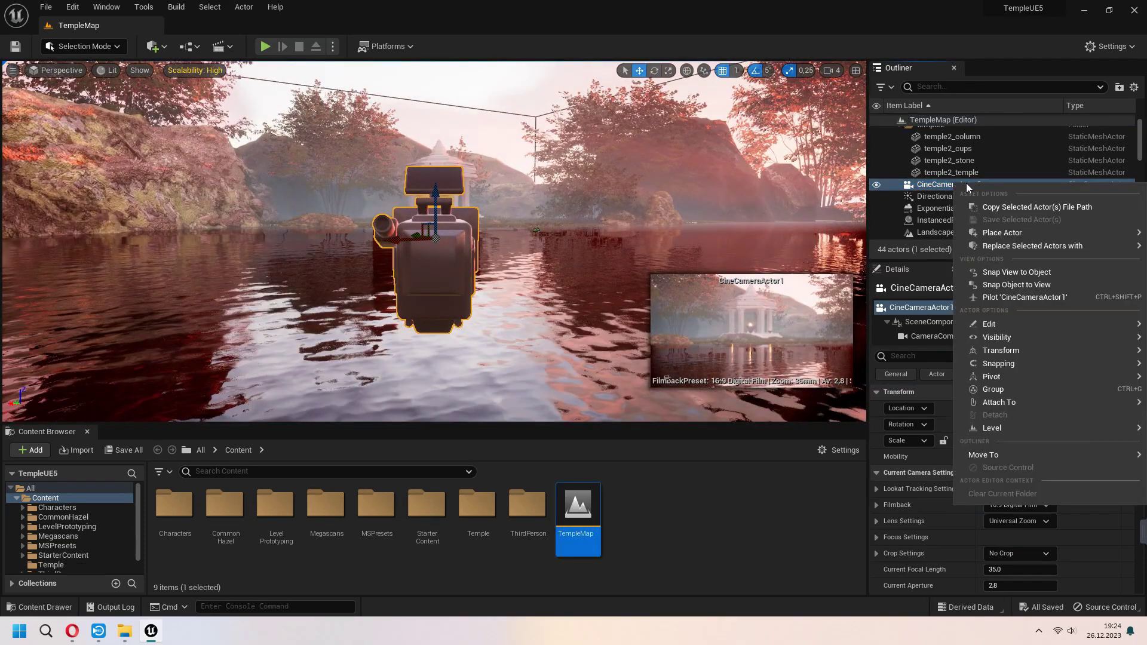
mouse_move(989, 325)
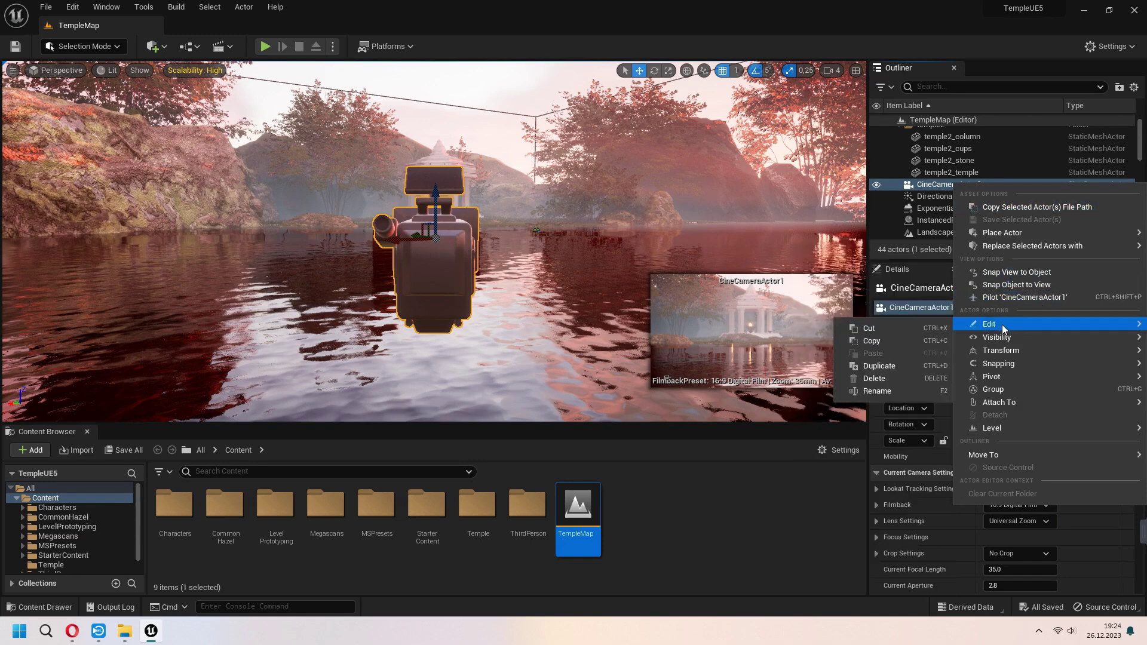
left_click(897, 390)
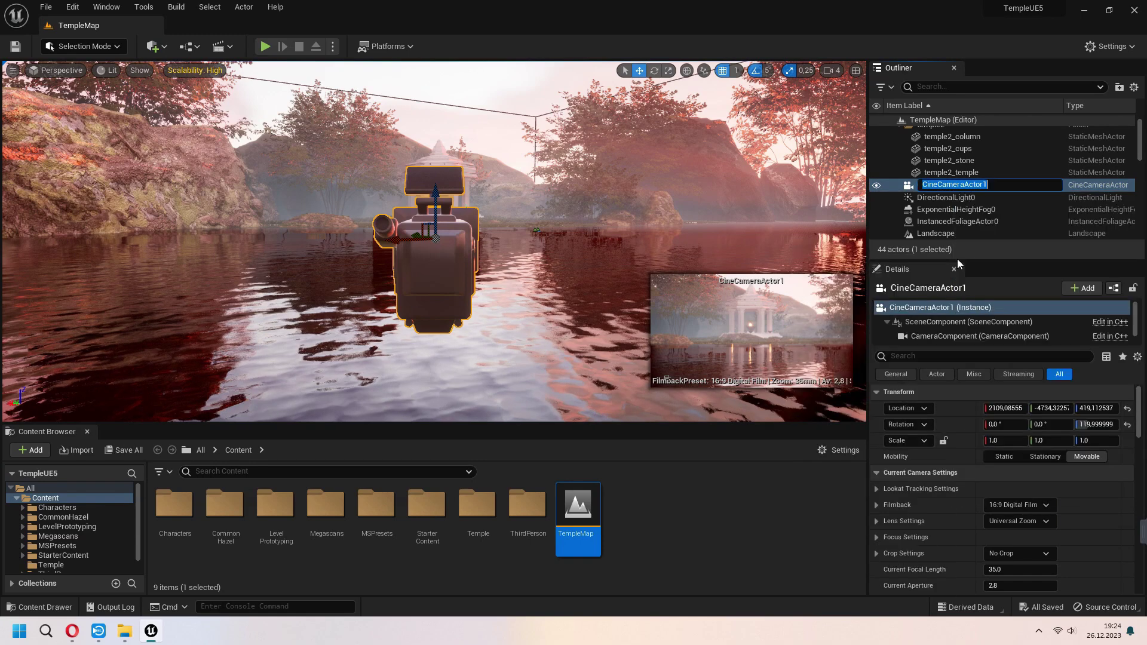
type("MainTempleCamera")
key("Return")
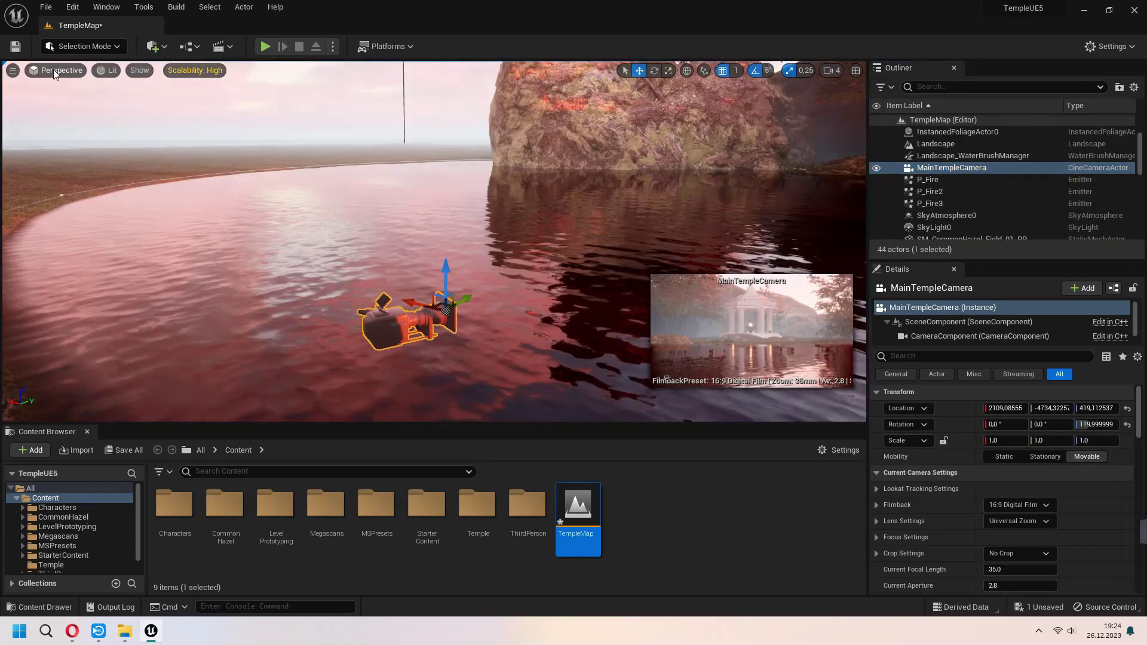
Pilot MainTempleCamera to frame the temple, then add a new level sequence
left_click(53, 69)
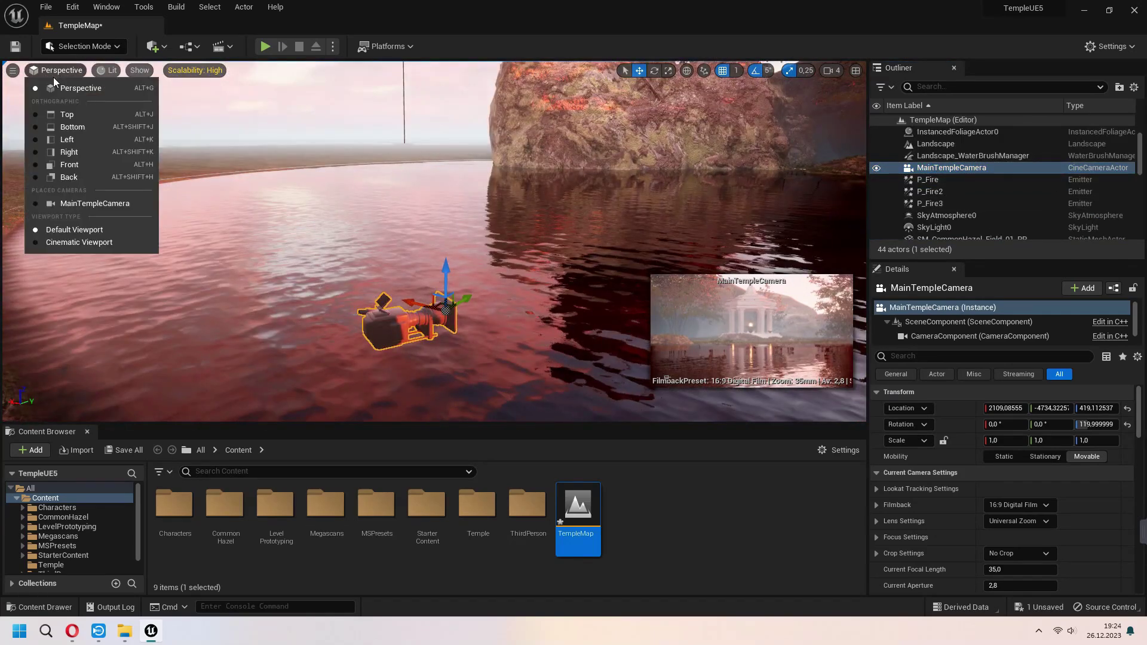
left_click(105, 205)
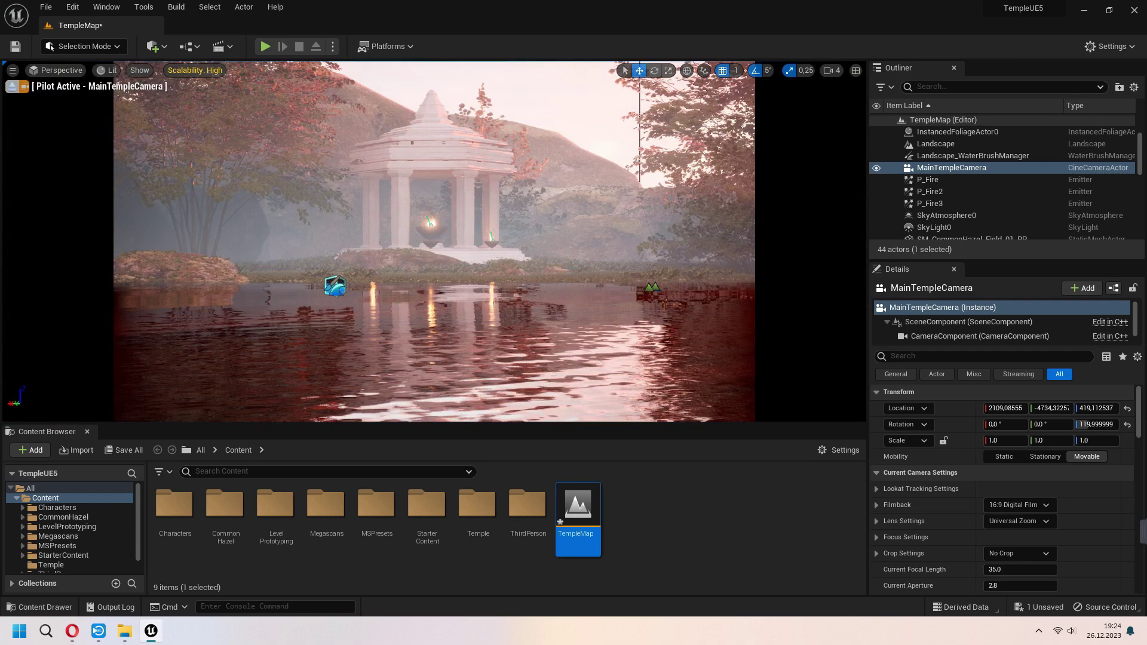
mouse_move(430, 243)
right_mouse_down()
mouse_move(417, 235)
mouse_move(427, 240)
right_mouse_up()
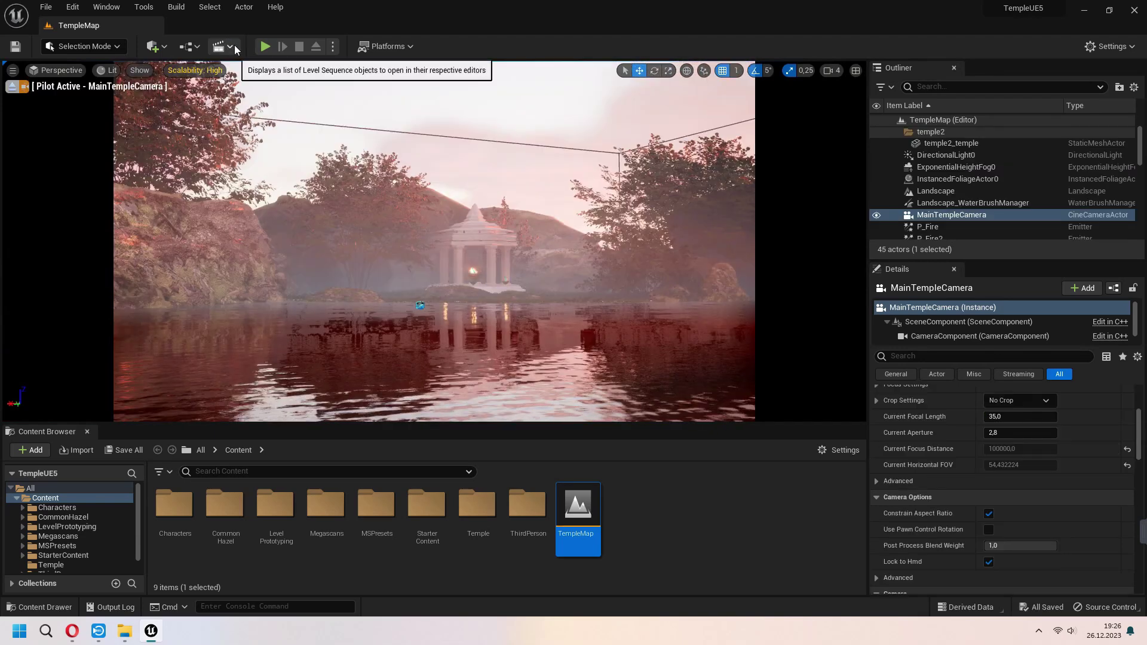
left_click(230, 45)
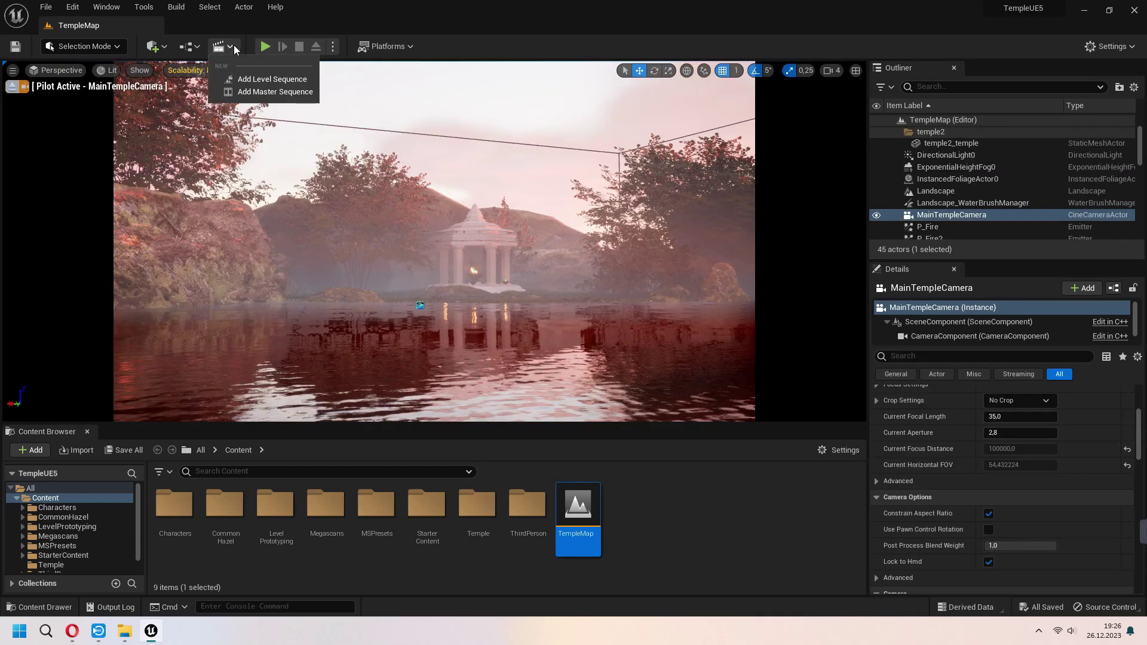
left_click(266, 78)
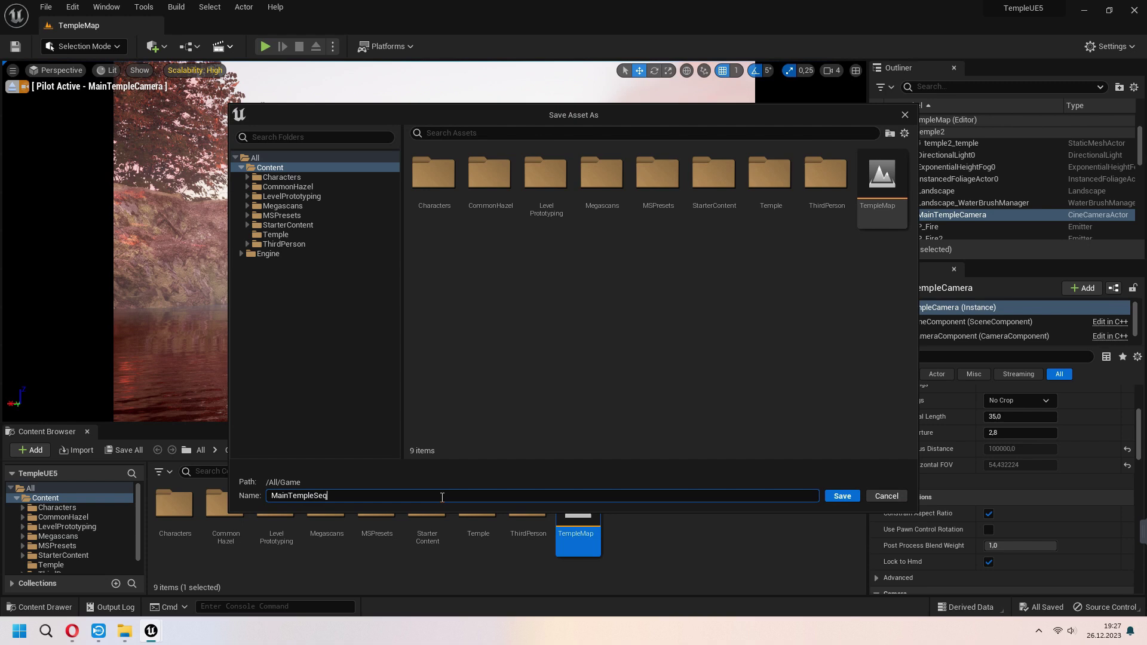
Save MainTempleSequence and extend its timeline to about frame 300
left_click(836, 494)
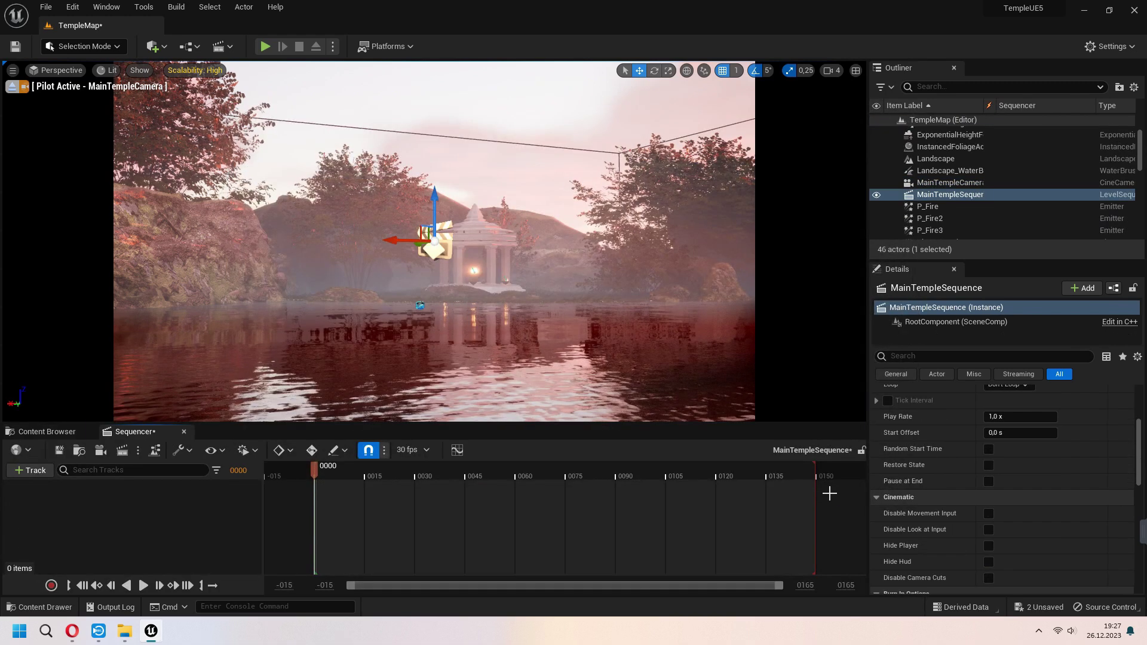
left_click(615, 452)
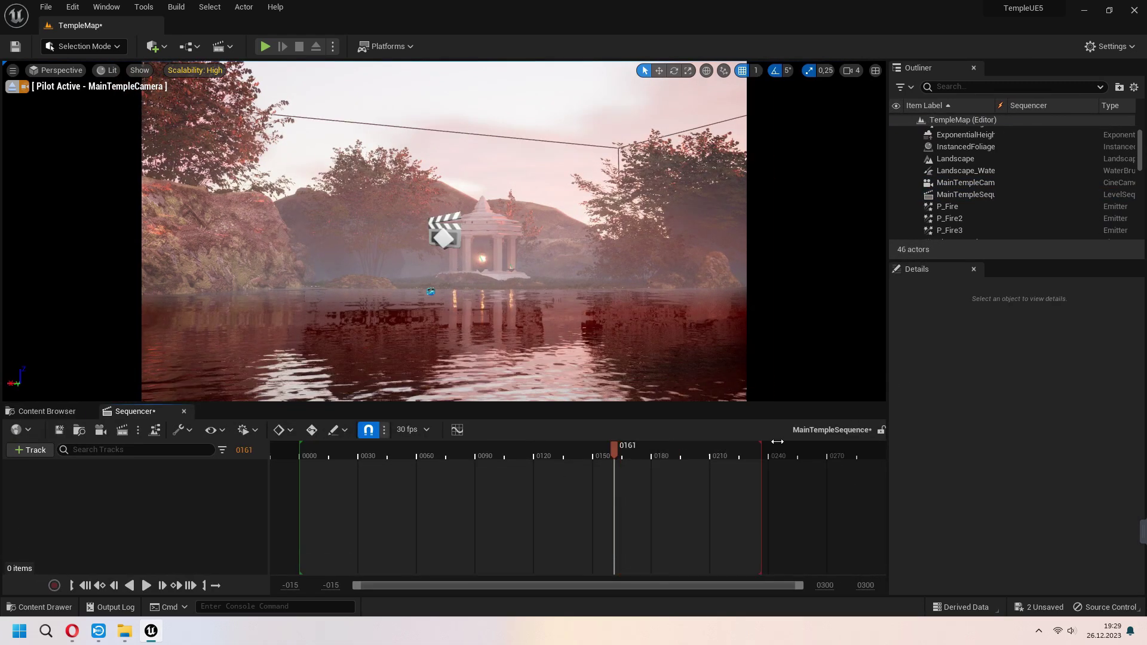
mouse_move(615, 449)
left_mouse_down()
mouse_move(830, 448)
mouse_move(565, 448)
mouse_move(856, 445)
left_mouse_up()
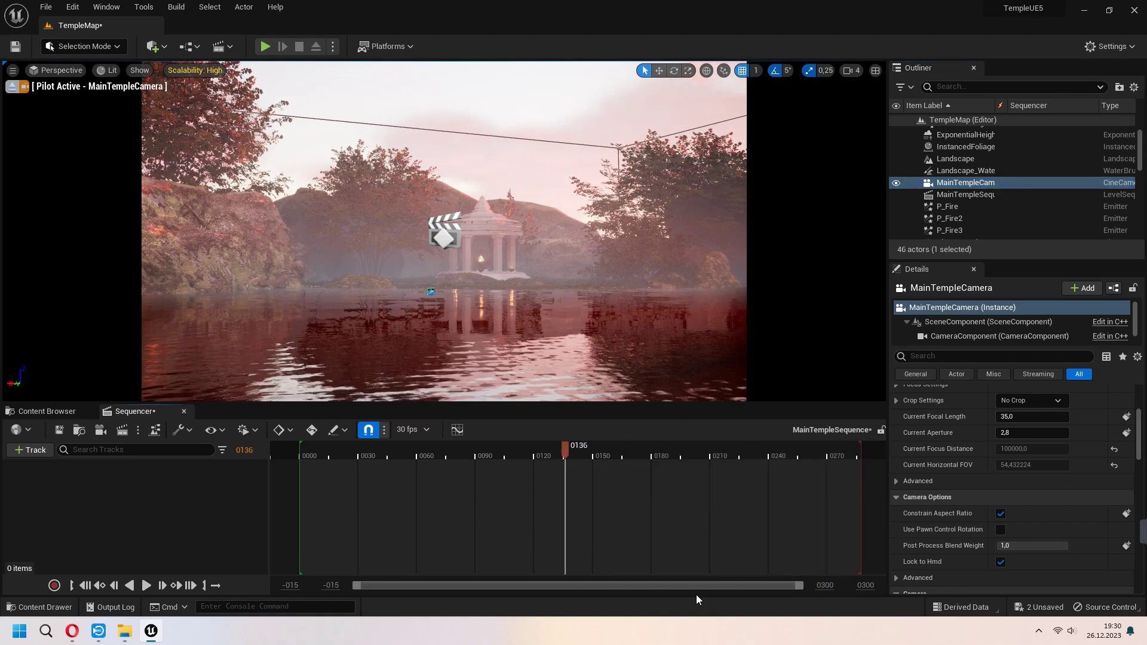
key("Up")
Add MainTempleCamera as a Sequencer track and key its starting transform at frame 1
left_click_drag(956, 188, 874, 201)
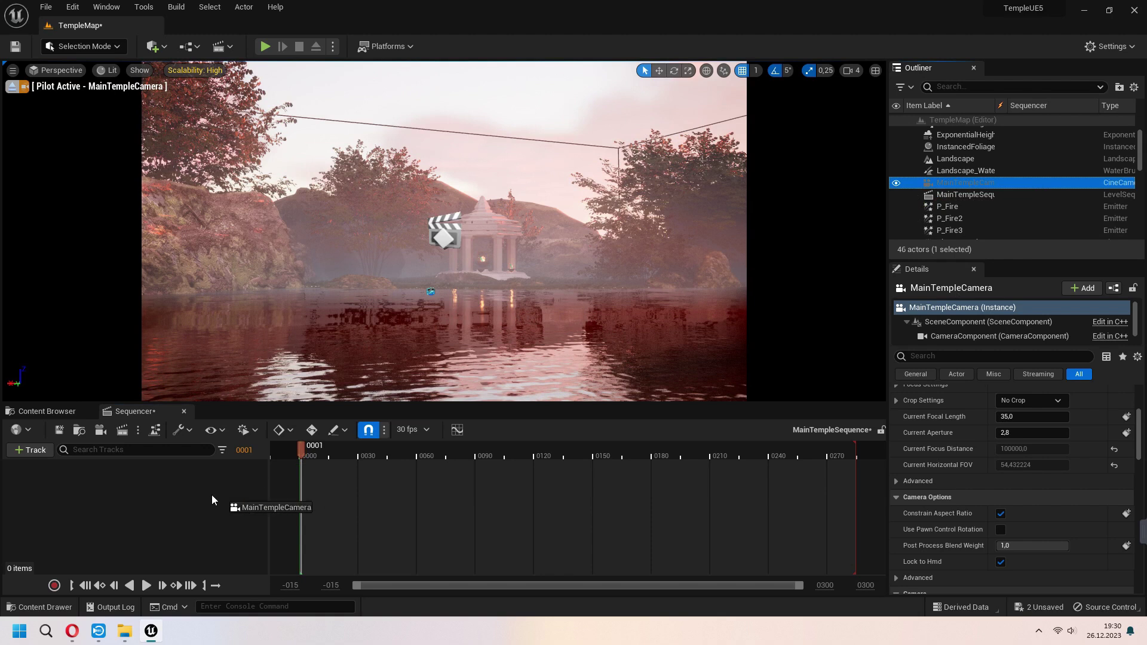
left_click_drag(212, 495, 133, 497)
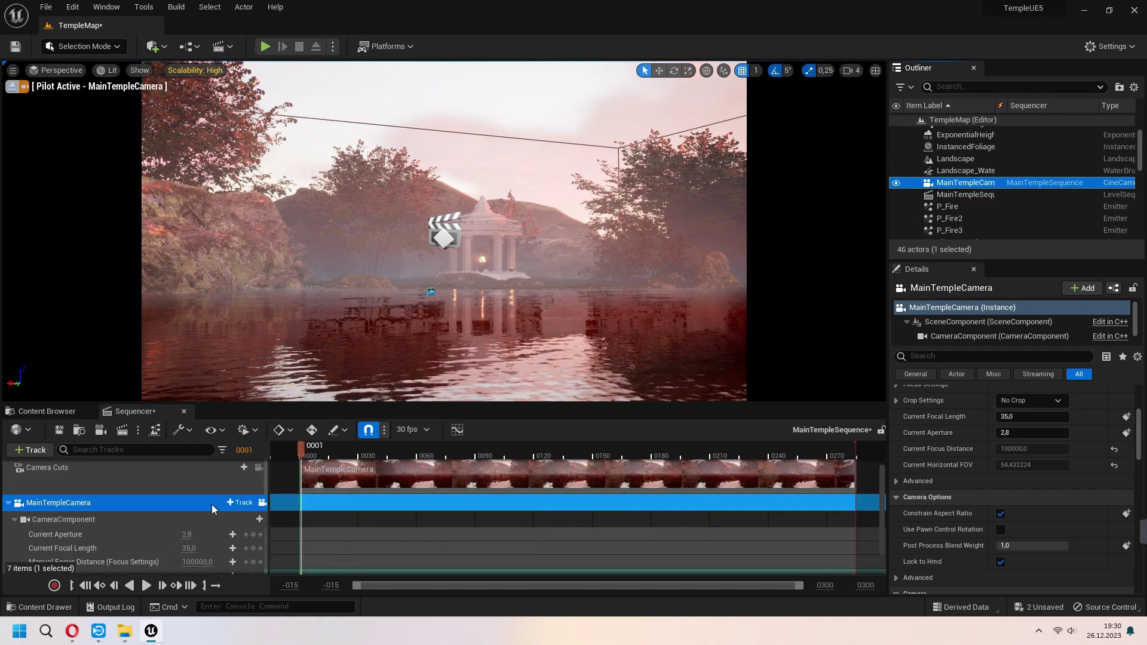
scroll(211, 504, "down", 1)
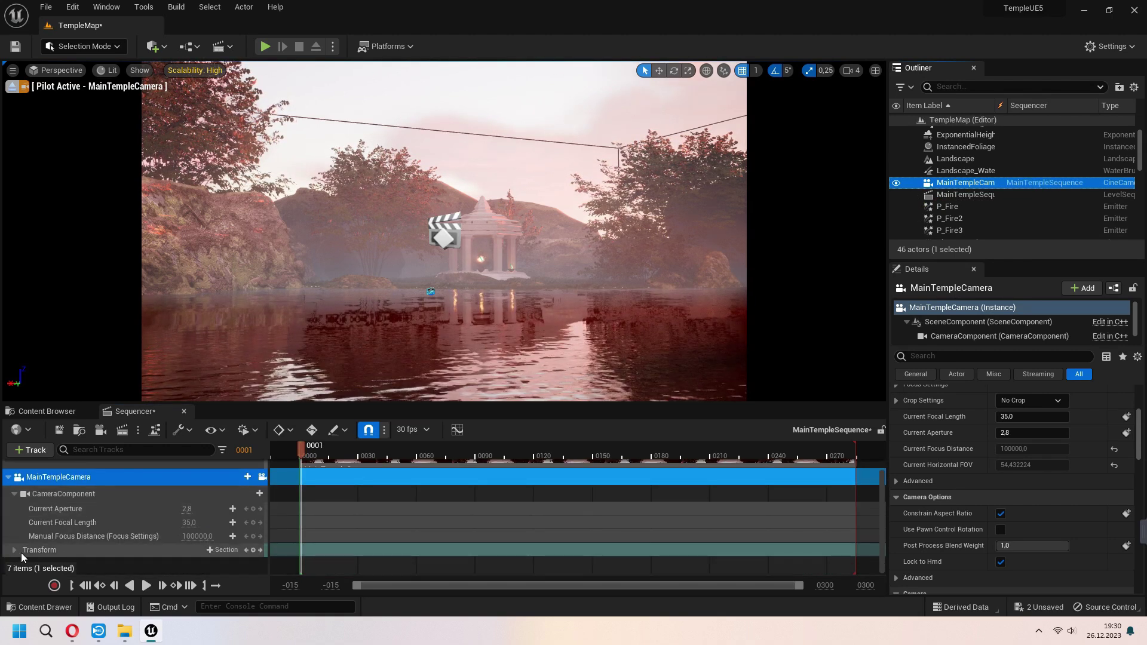
left_click(14, 550)
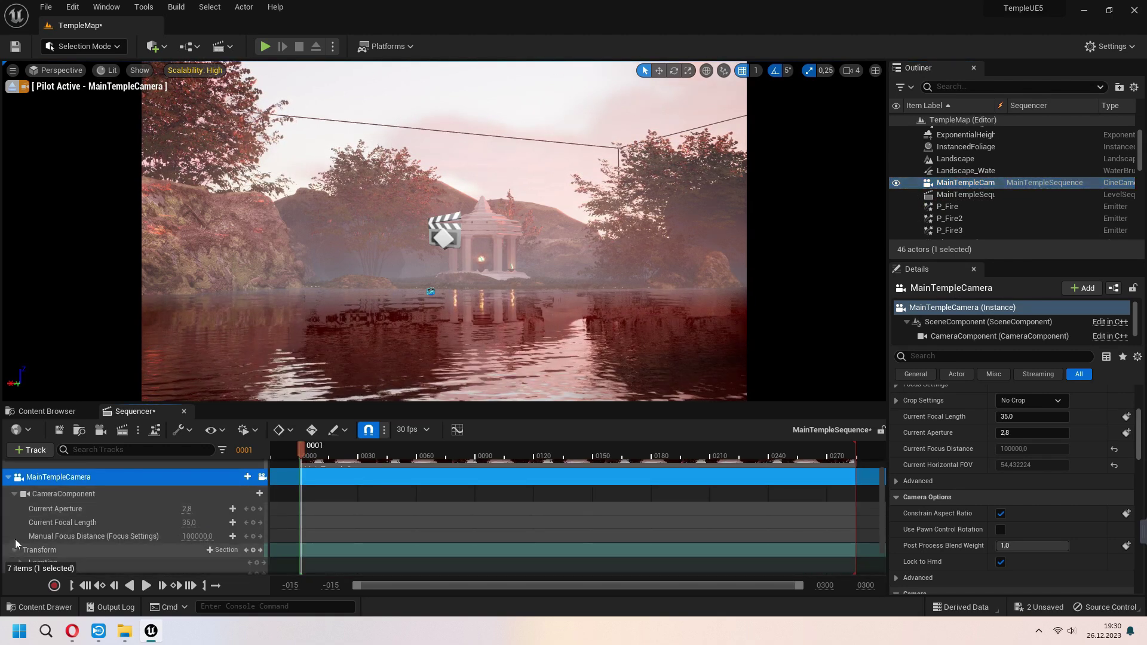
left_click(15, 494)
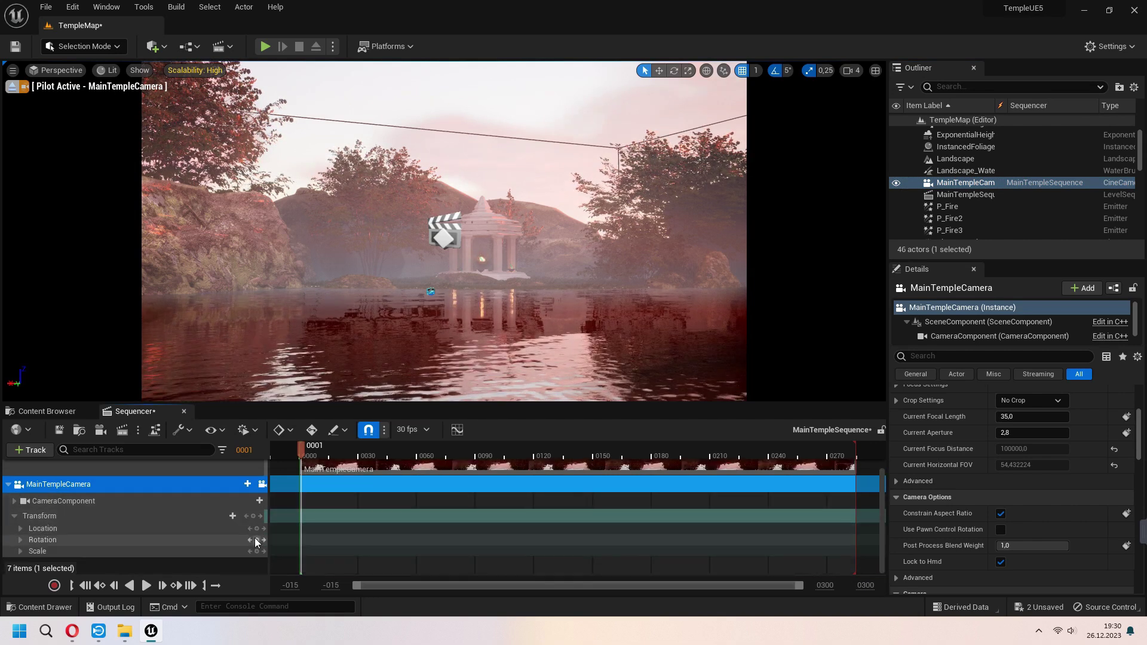
left_click(257, 515)
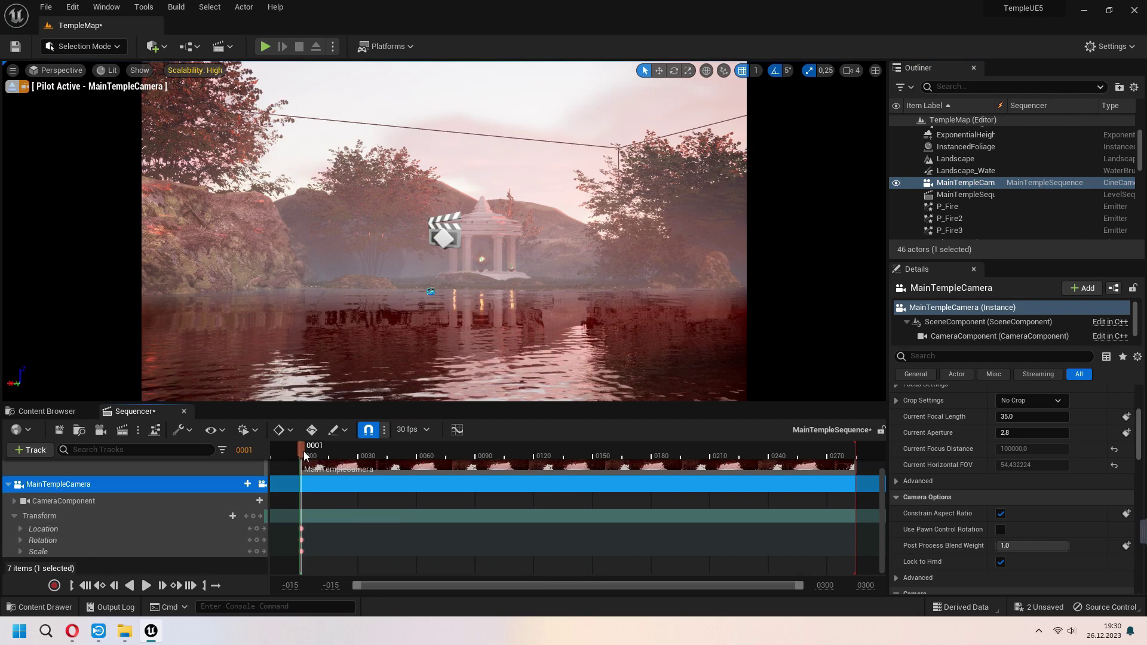
Push the camera toward the temple and key its transform at frame 284
left_click_drag(301, 448, 856, 458)
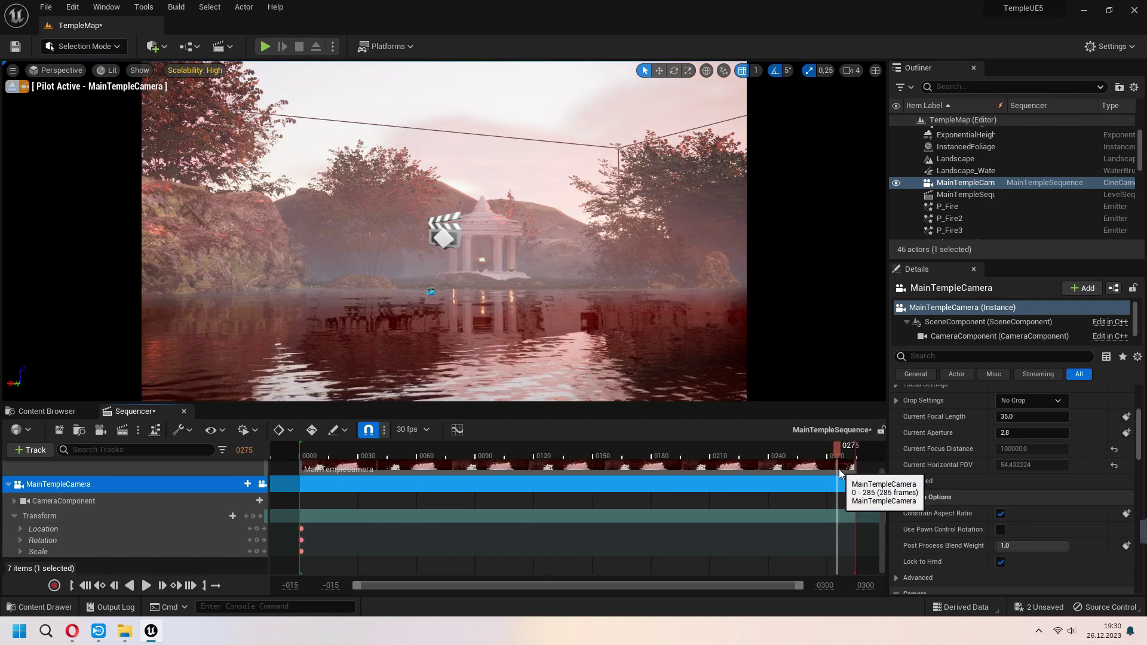
right_click_drag(610, 345, 537, 296)
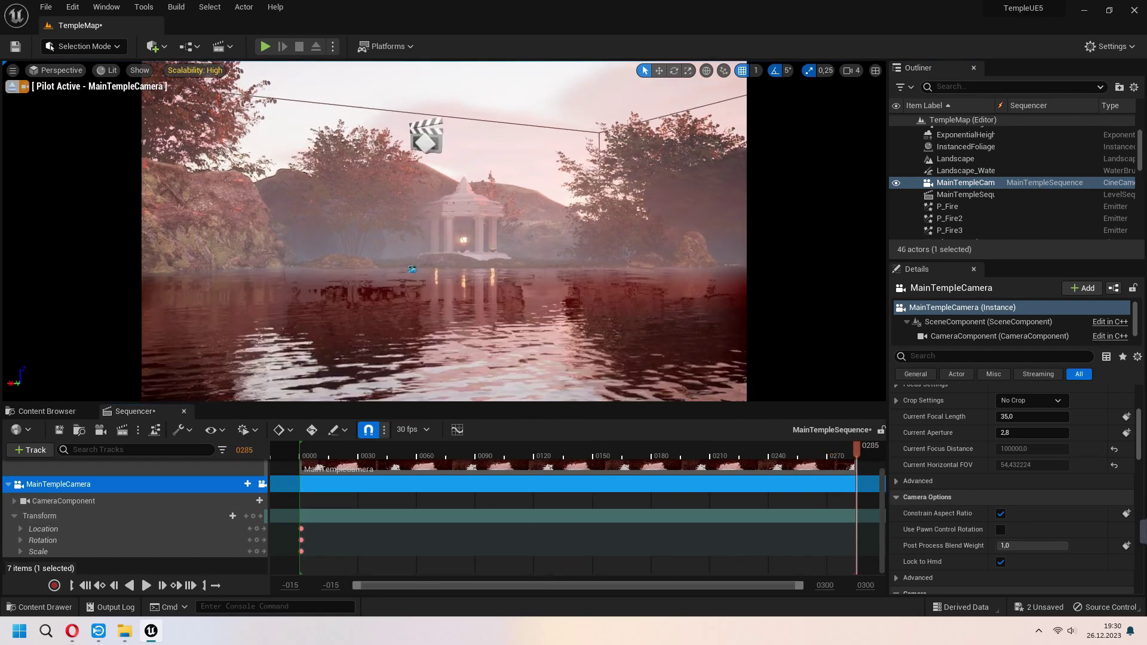
left_click(854, 466)
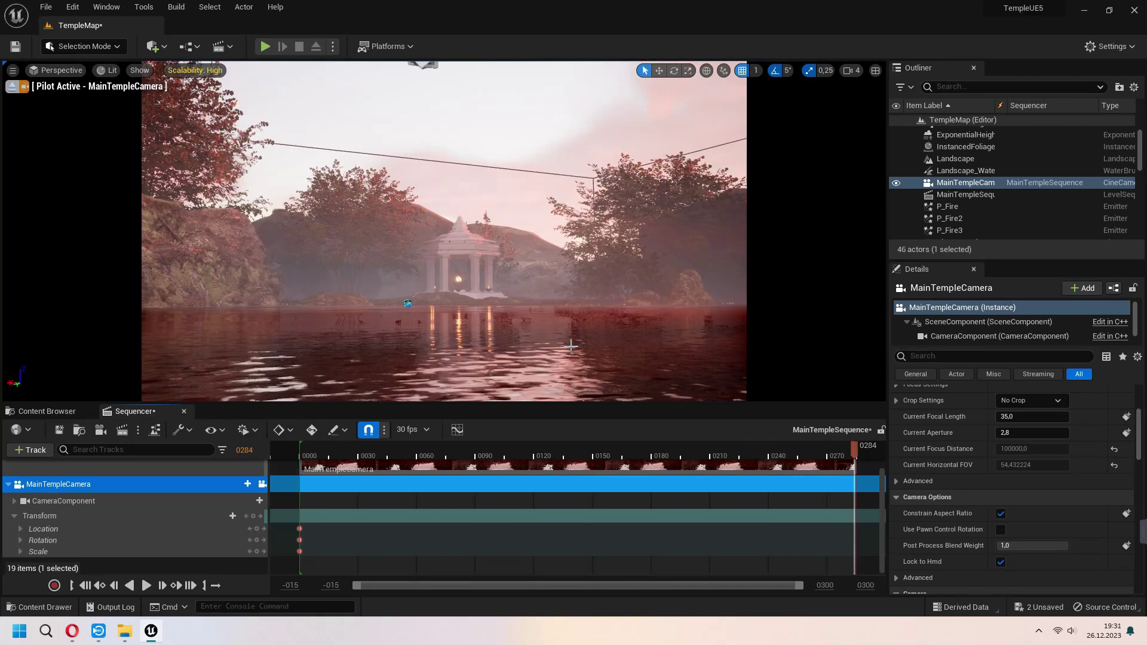
right_click_drag(448, 269, 457, 260)
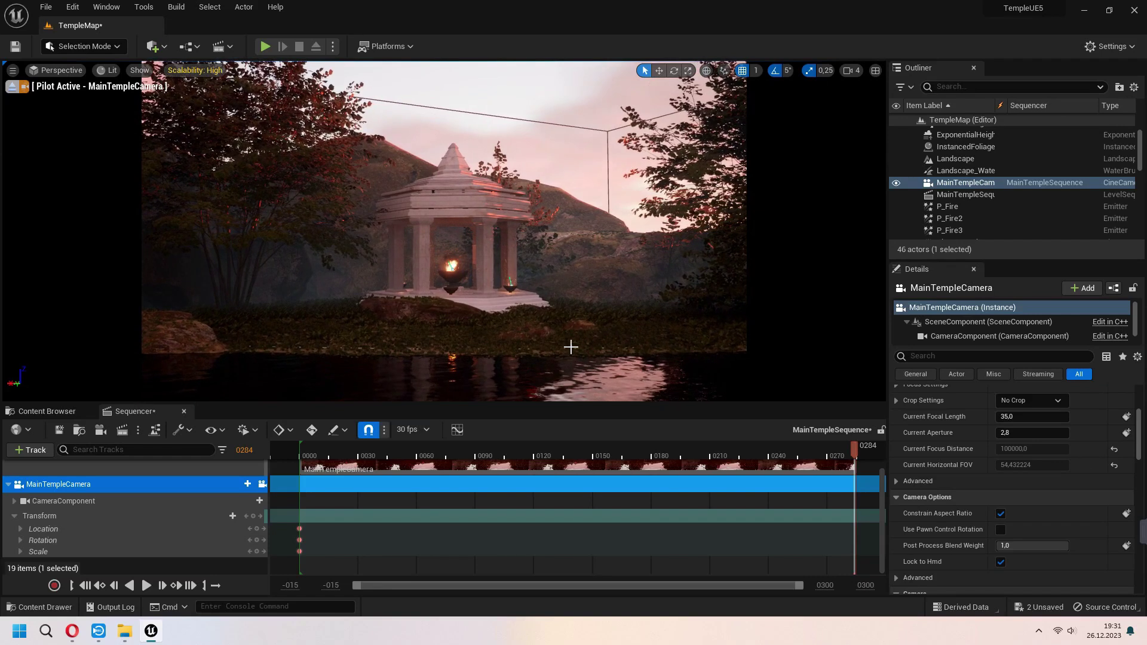
left_click(255, 516)
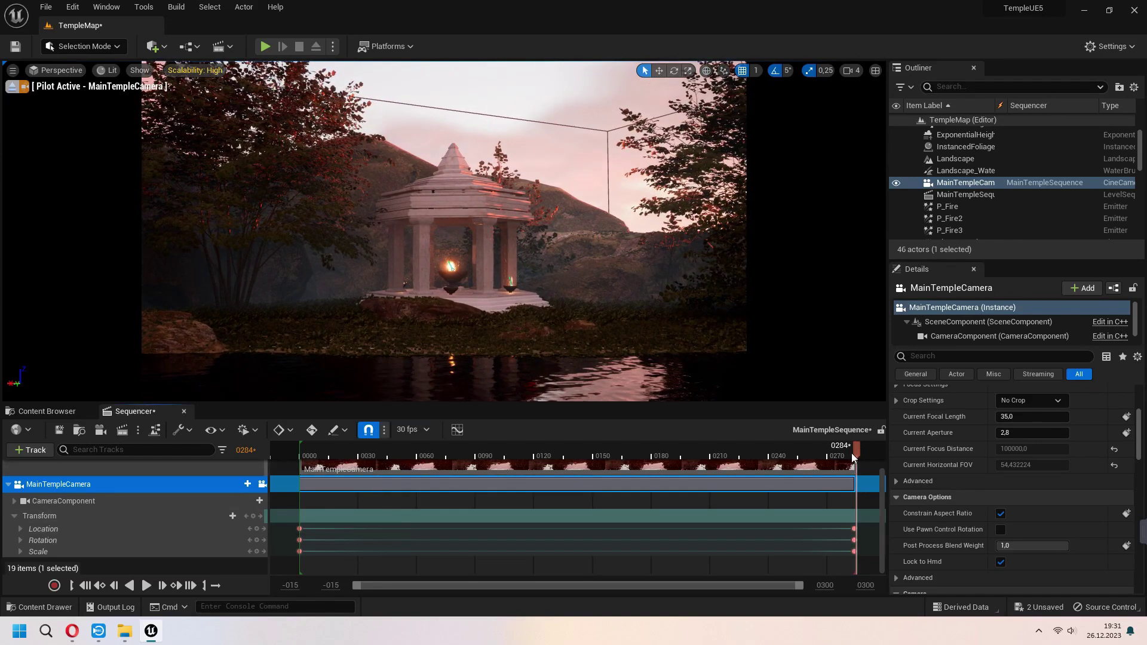
left_click_drag(853, 452, 285, 471)
Play MainTempleSequence to preview the camera's approach toward the temple
key("space")
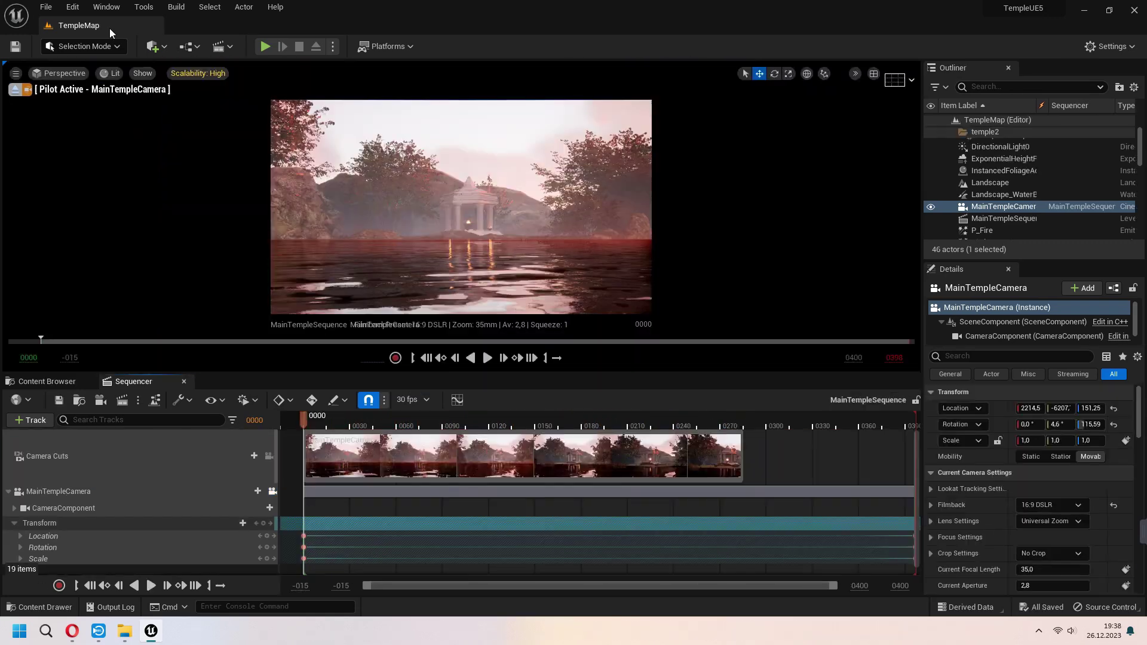
left_click(72, 7)
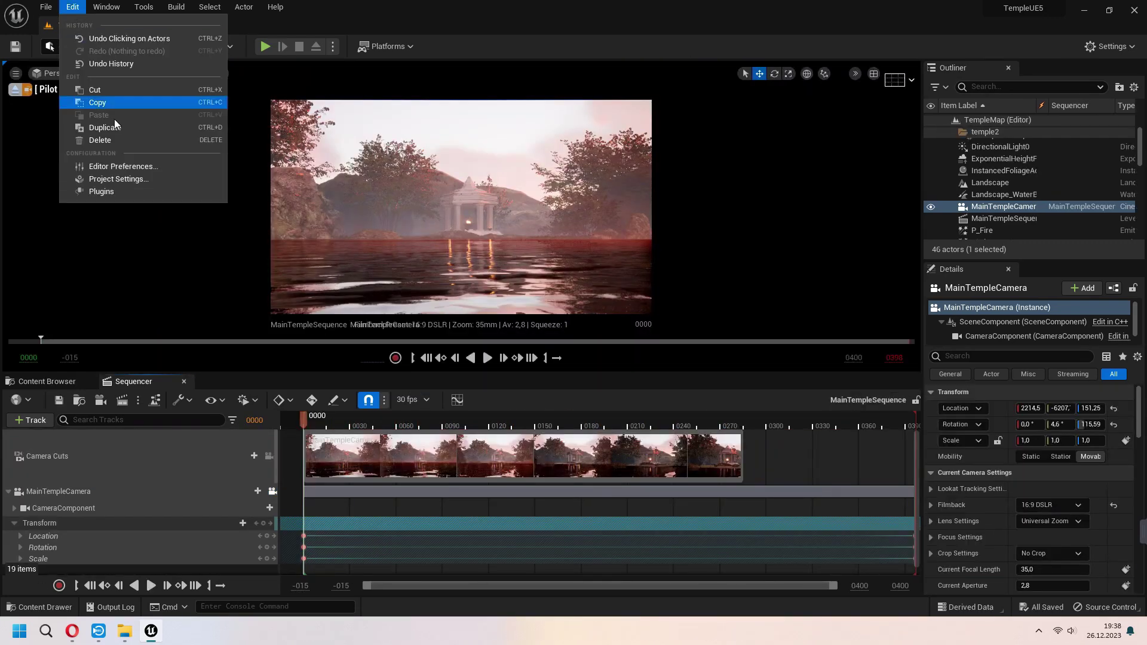
left_click(121, 192)
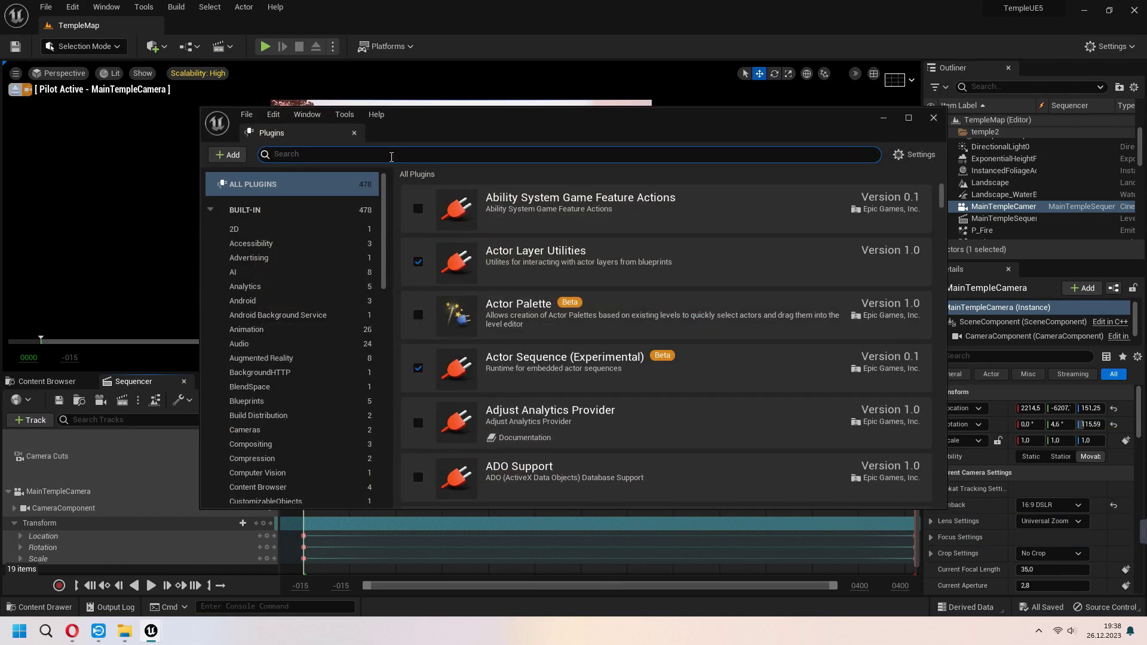
type("movie")
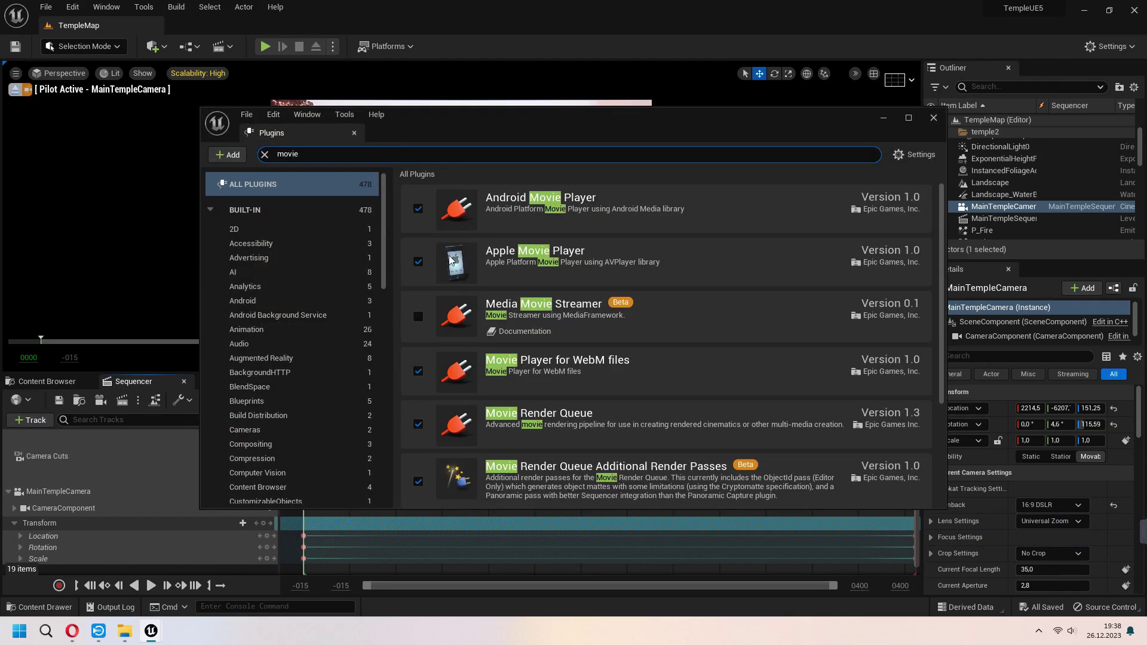
scroll(453, 260, "down", 1)
scroll(532, 360, "down", 1)
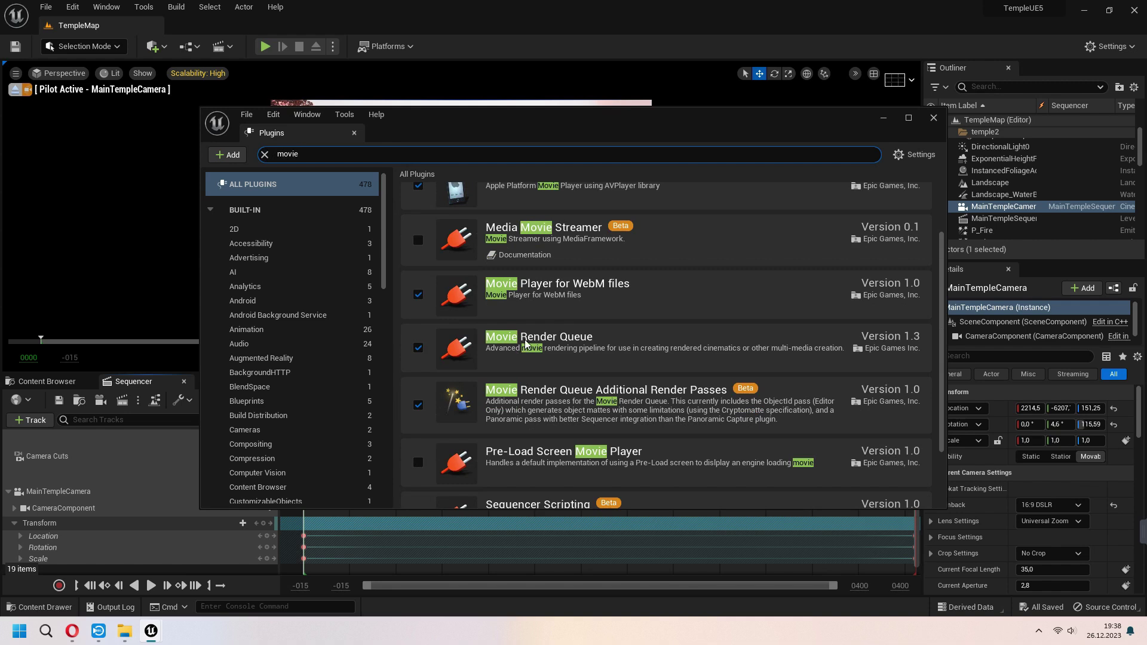
left_click(933, 118)
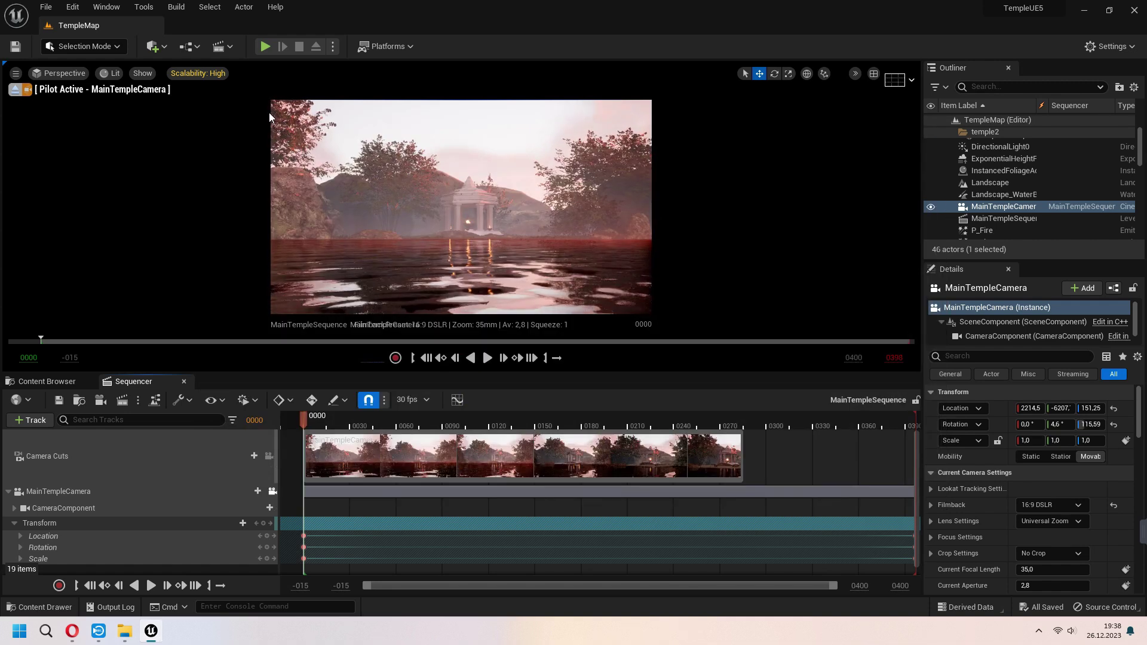
Open Movie Render Queue from the Window menu and queue MainTempleSequence as a new render job
left_click(116, 11)
mouse_move(146, 40)
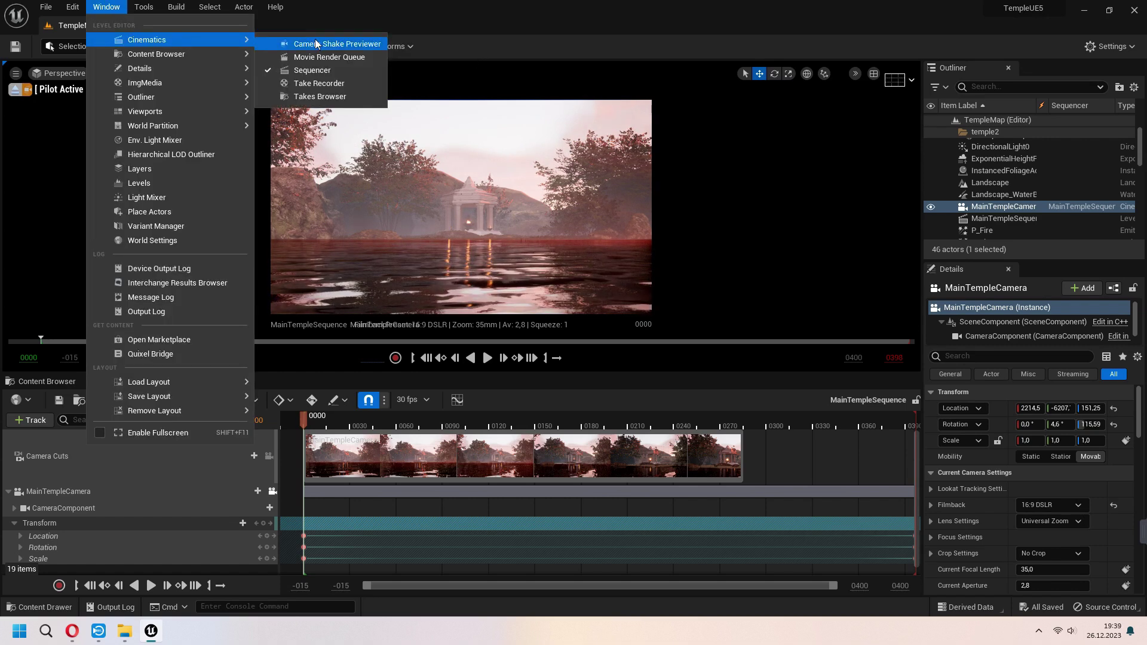
left_click(342, 58)
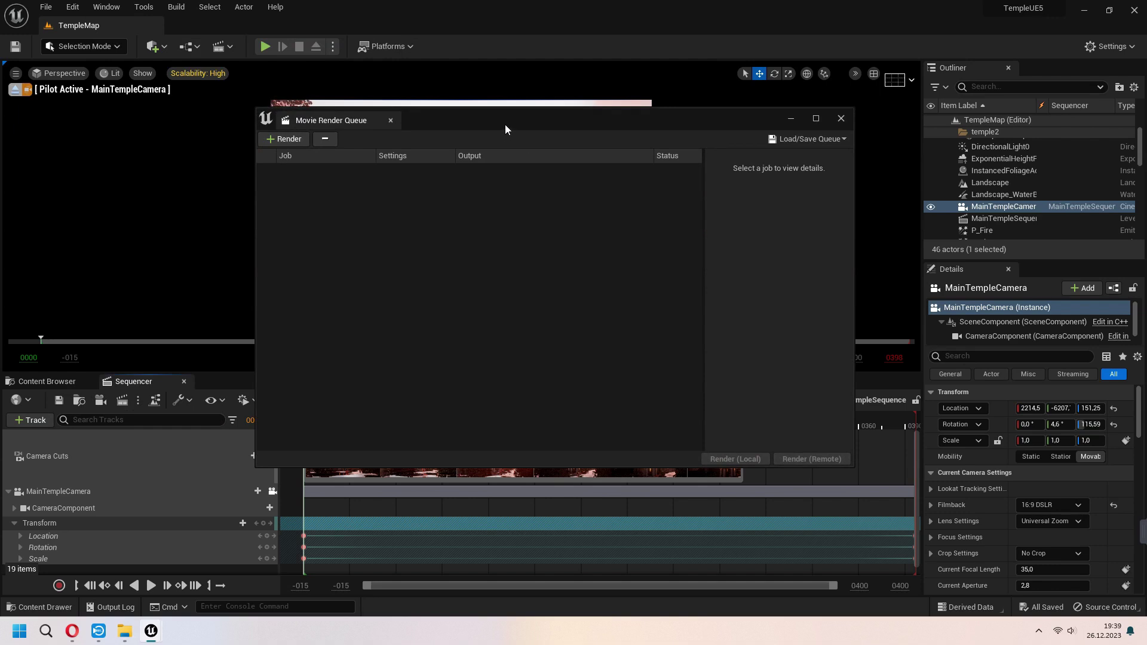
left_click(420, 168)
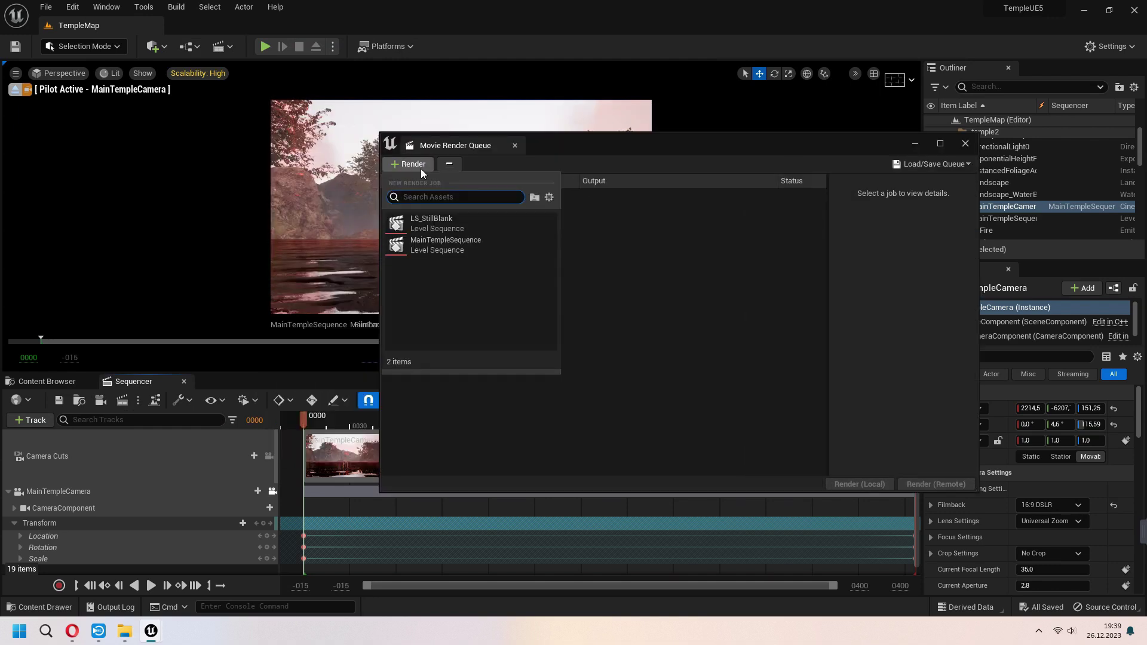
left_click(452, 246)
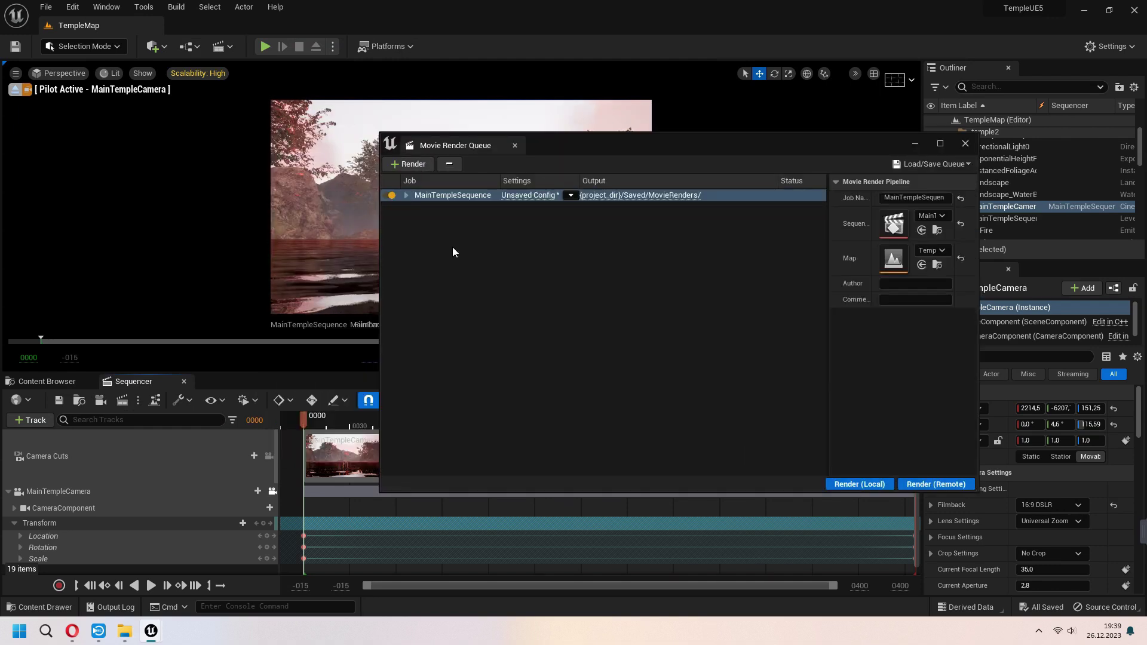
Replace the job's .jpg Sequence export with a .png Sequence export
left_click(532, 195)
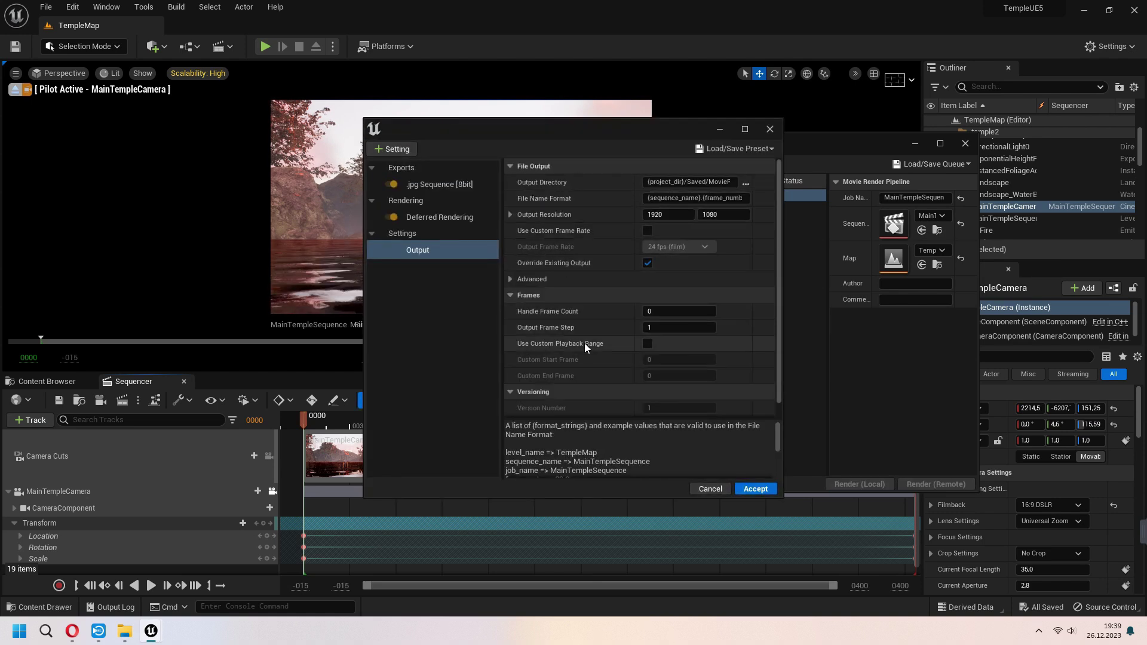
left_click(413, 173)
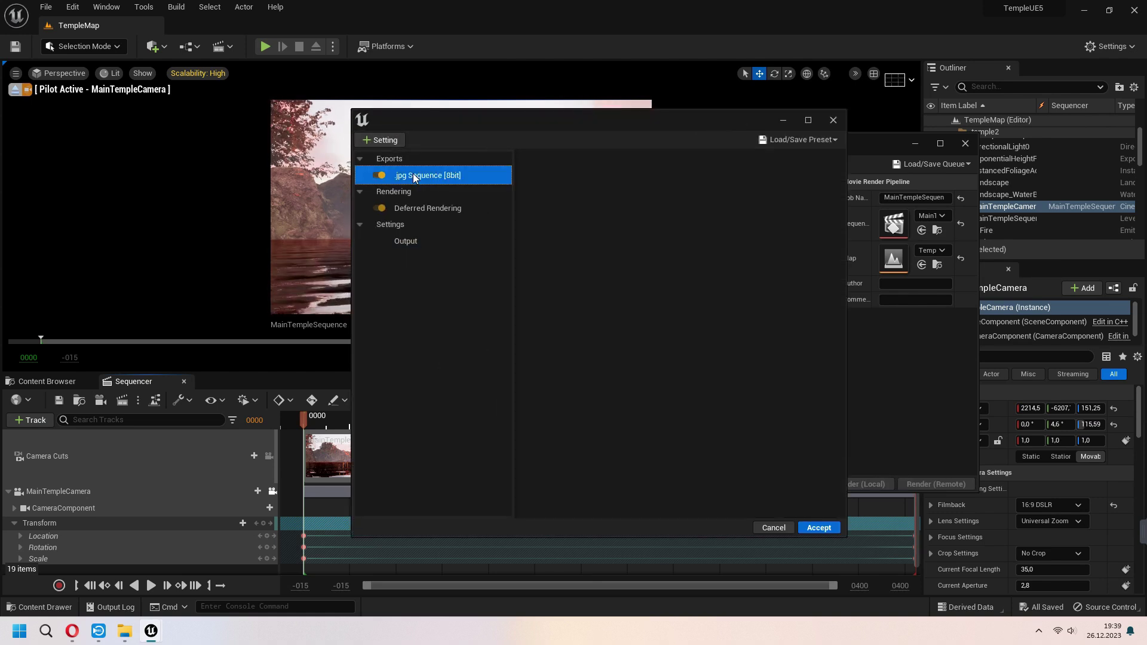
key("Delete")
left_click(379, 140)
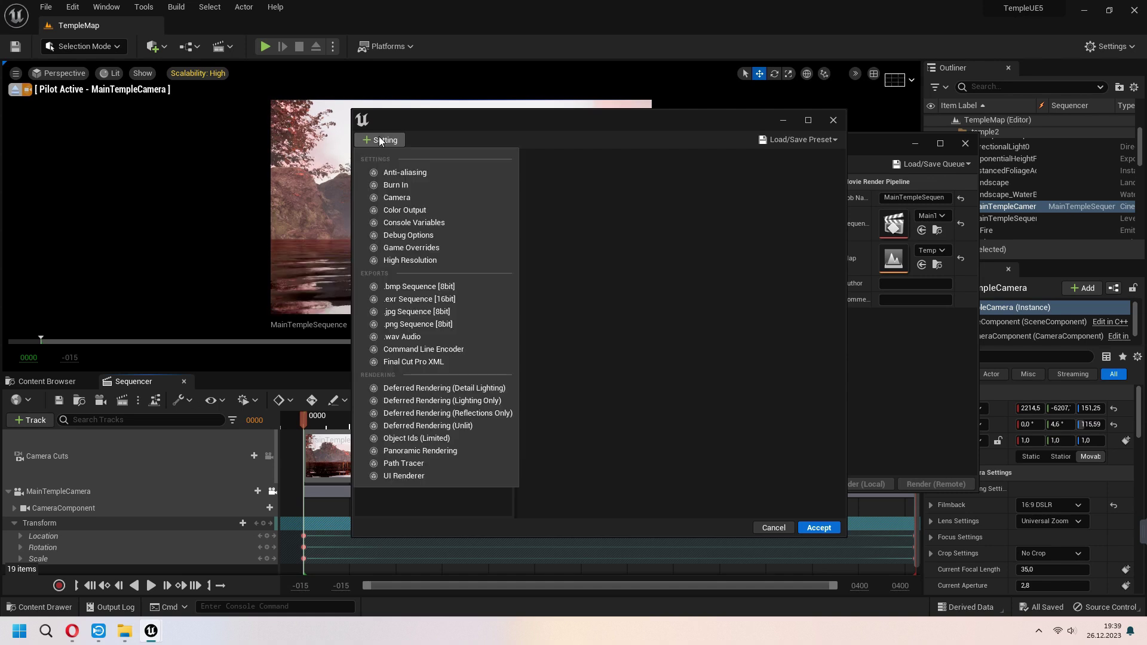
left_click(417, 323)
Set output to the chosen desktop folder at 3840×2160 with a custom 30 fps frame rate
left_click(435, 241)
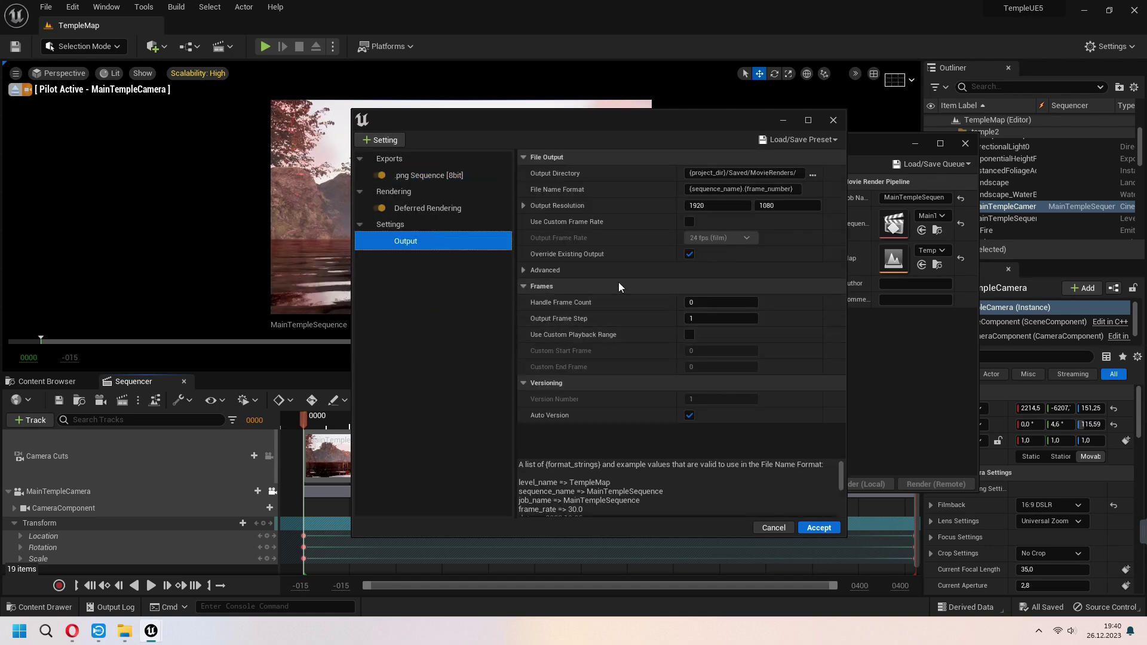
left_click(812, 173)
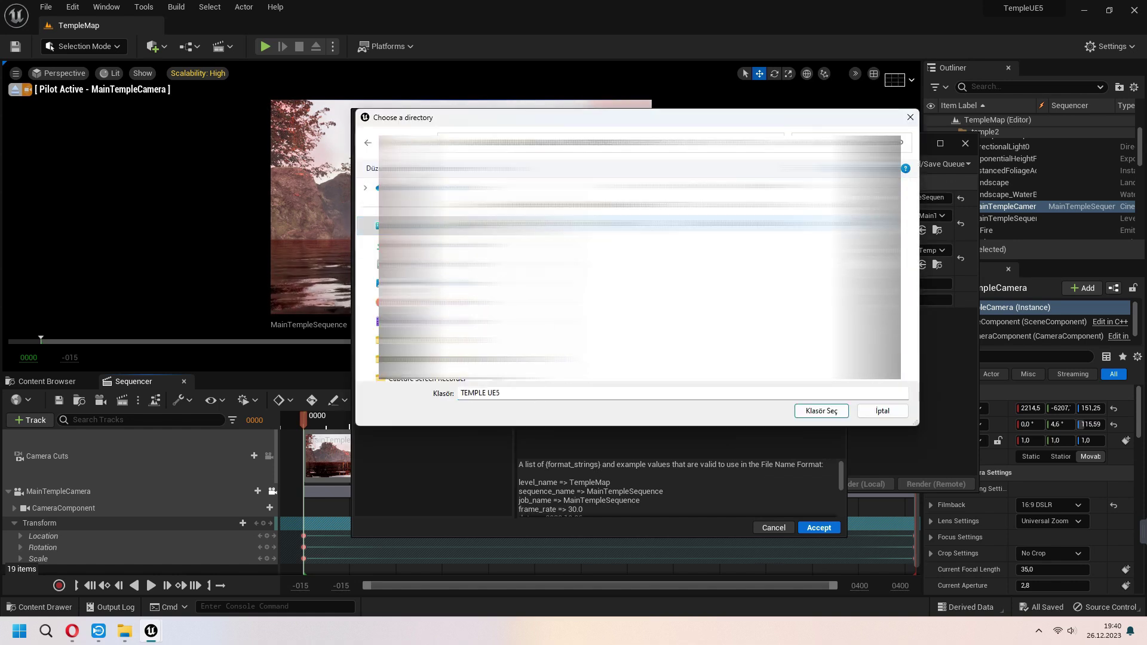
key("Return")
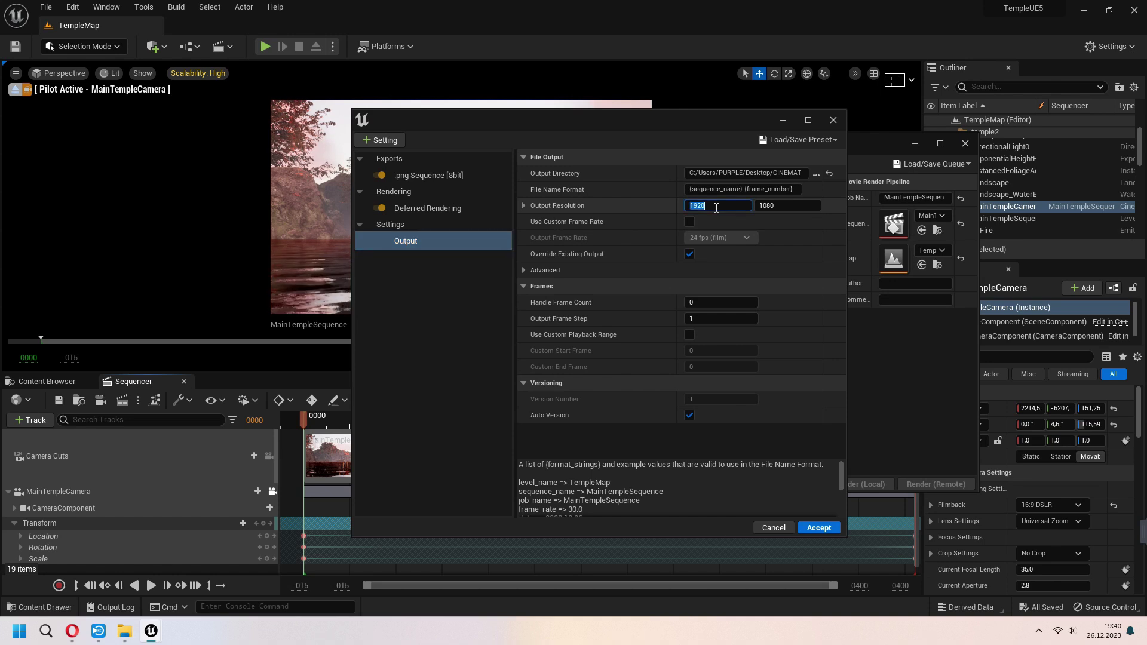
left_click(736, 237)
left_click(724, 297)
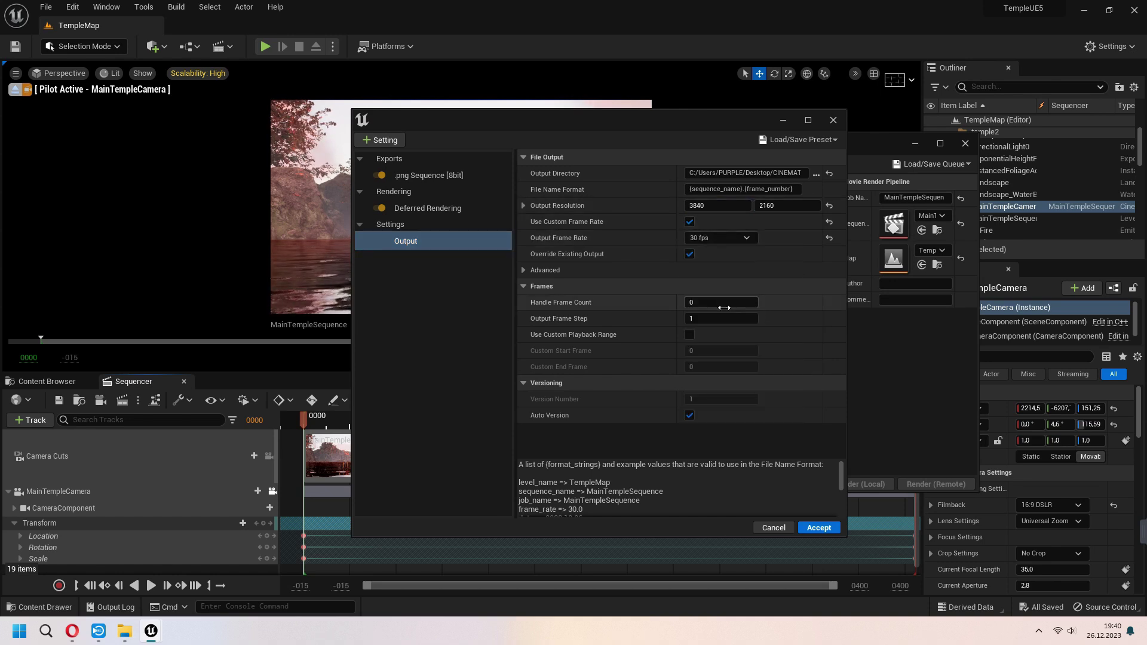
Add Anti-aliasing with 64 temporal samples and Override Anti Aliasing ticked, then accept the settings
left_click(383, 141)
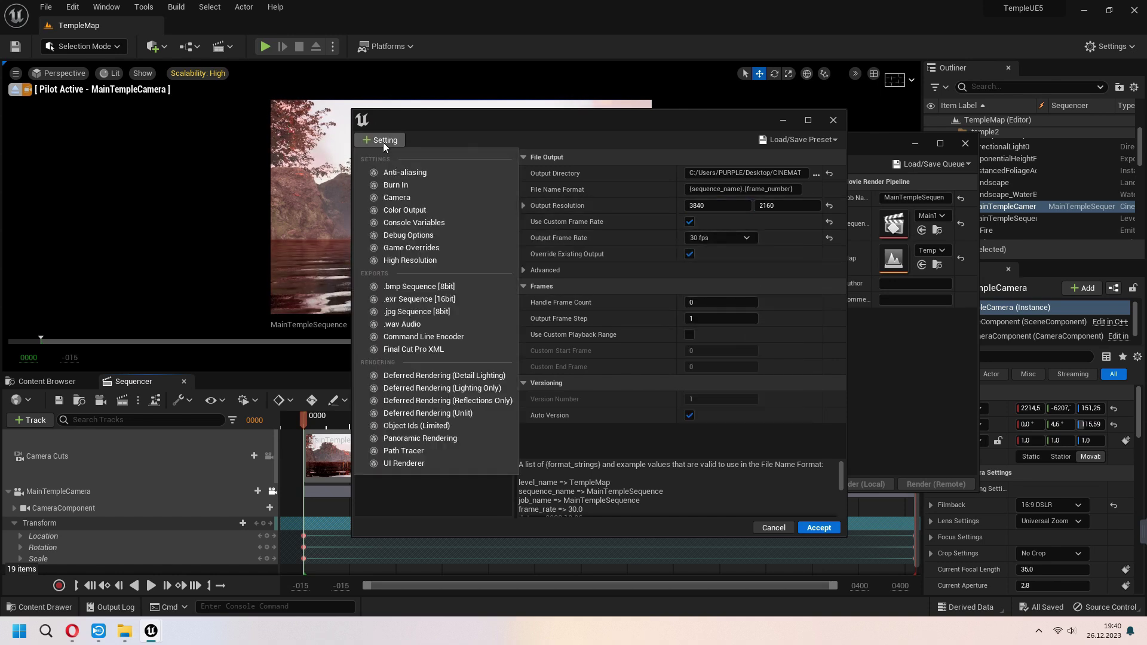
left_click(406, 172)
type("64")
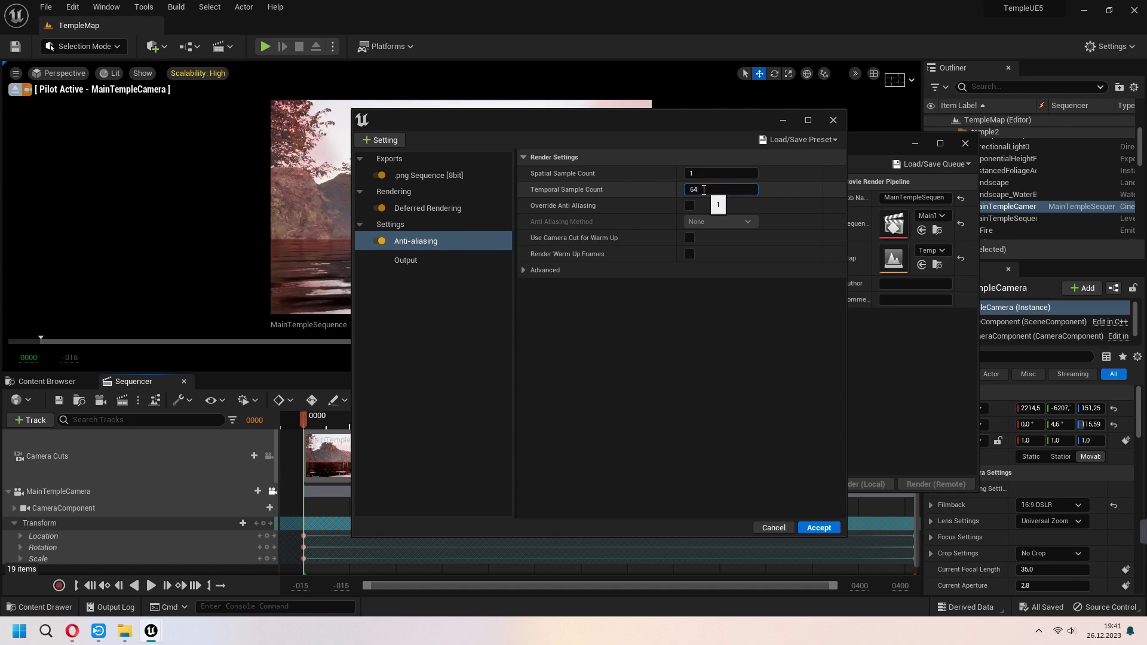
key("Return")
left_click(688, 205)
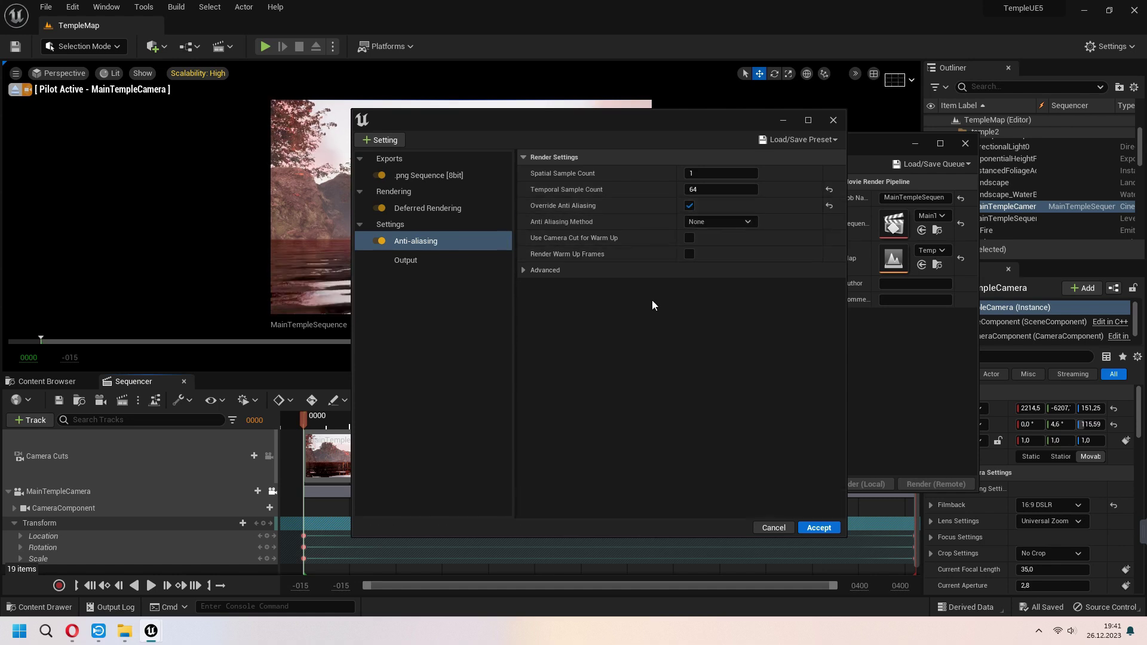
left_click(819, 527)
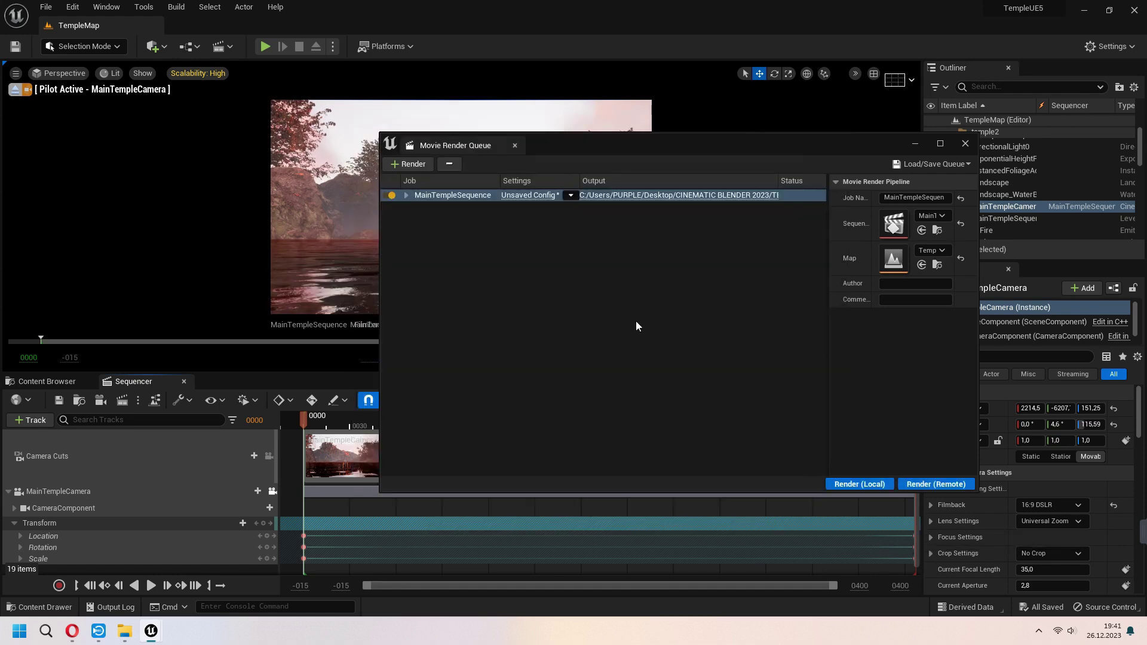
Render MainTempleSequence locally, check the PNG frames in the Render Cinematic TEMPLE folder, and return to the editor
left_click(859, 483)
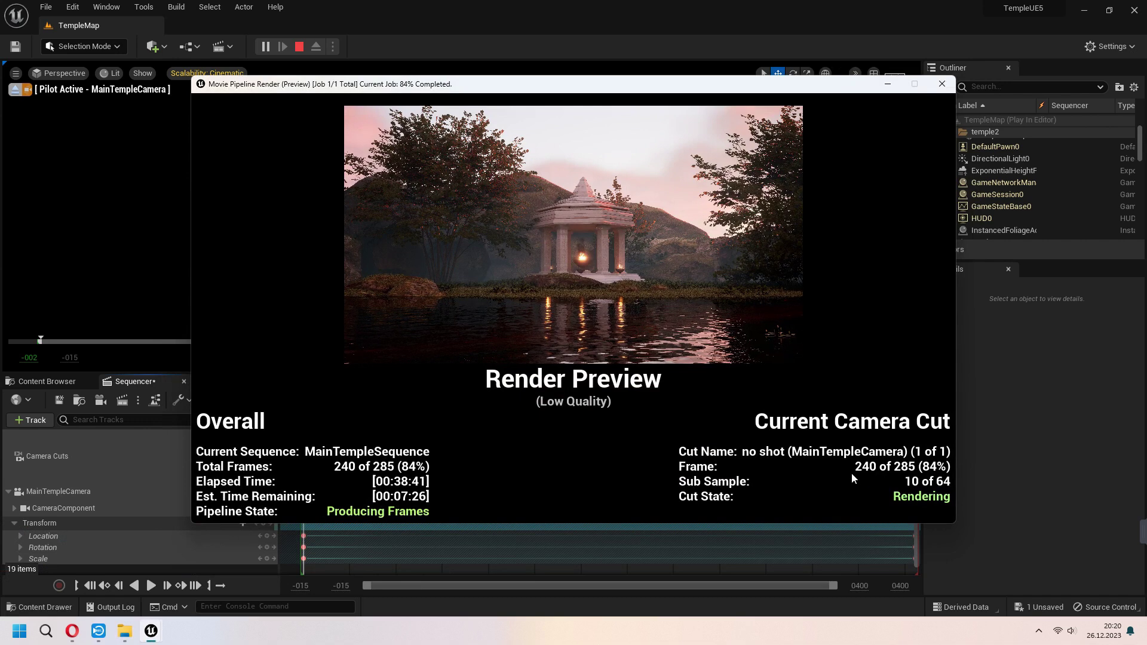
left_click(888, 87)
mouse_move(125, 631)
left_click(86, 574)
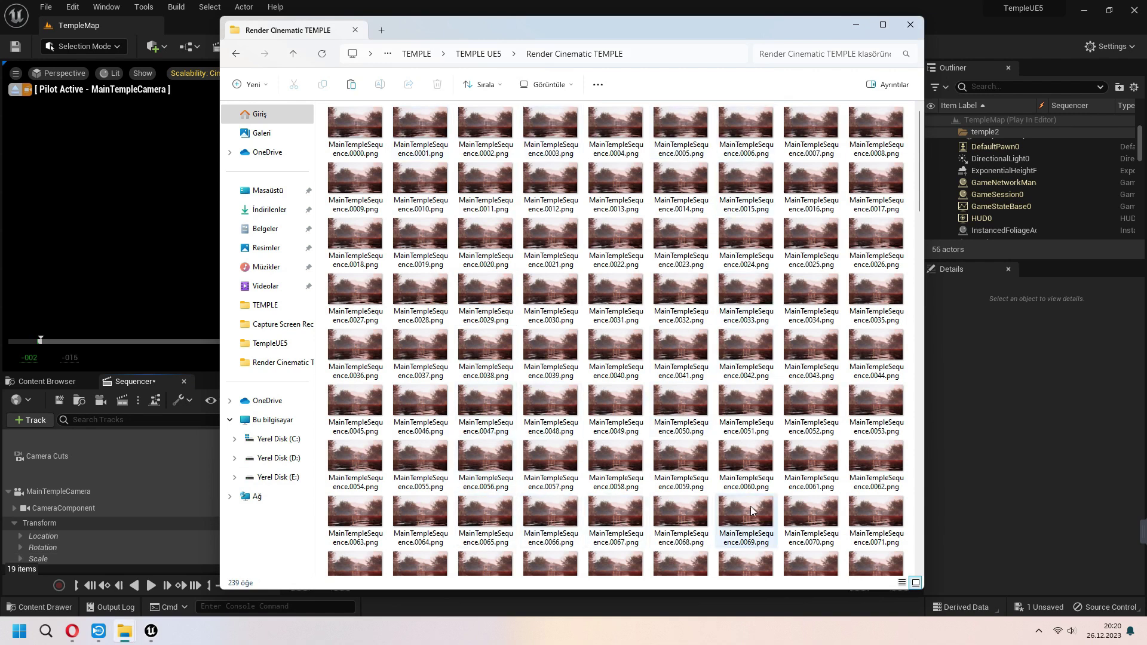
left_click(650, 7)
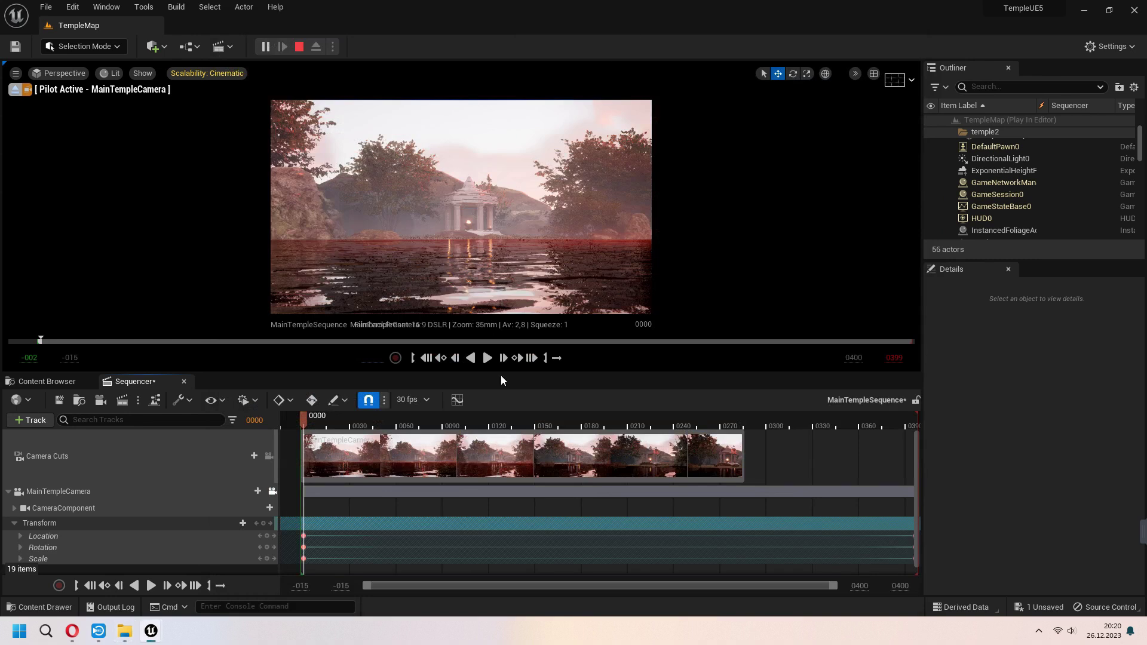